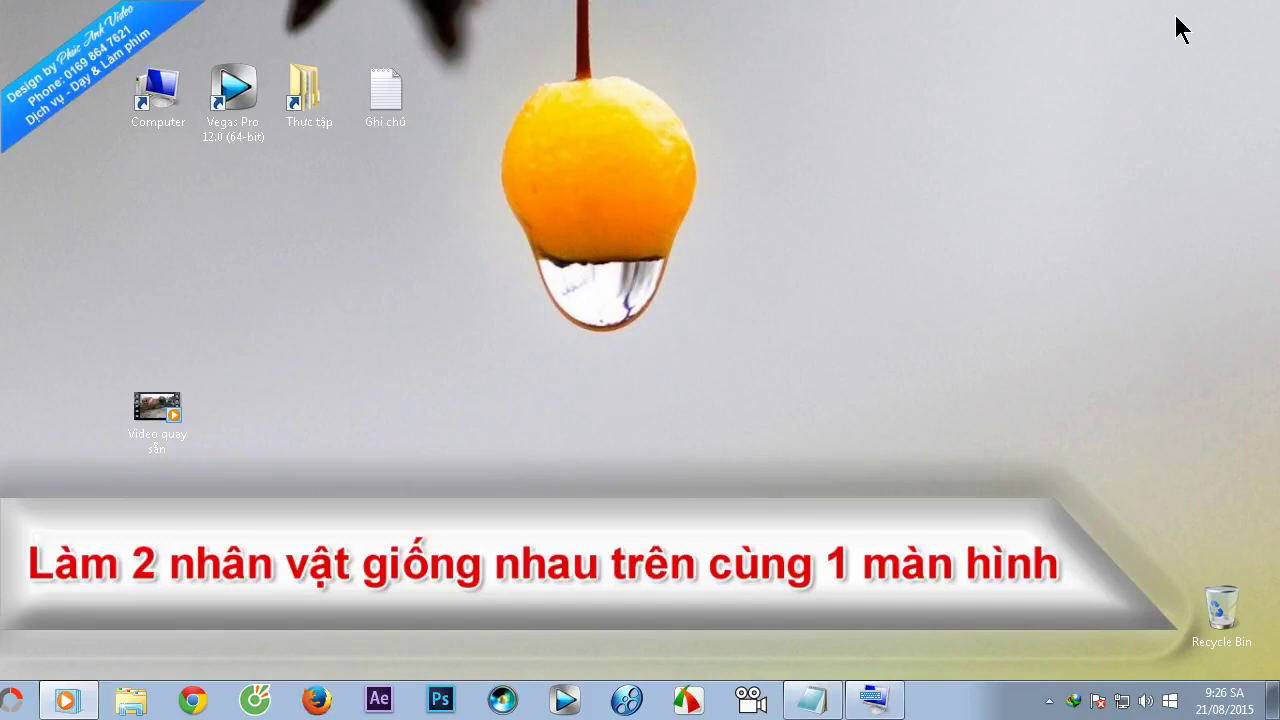
Step: Read the demo outline in the Ghi chú notes and put the notes window away
left_click(838, 688)
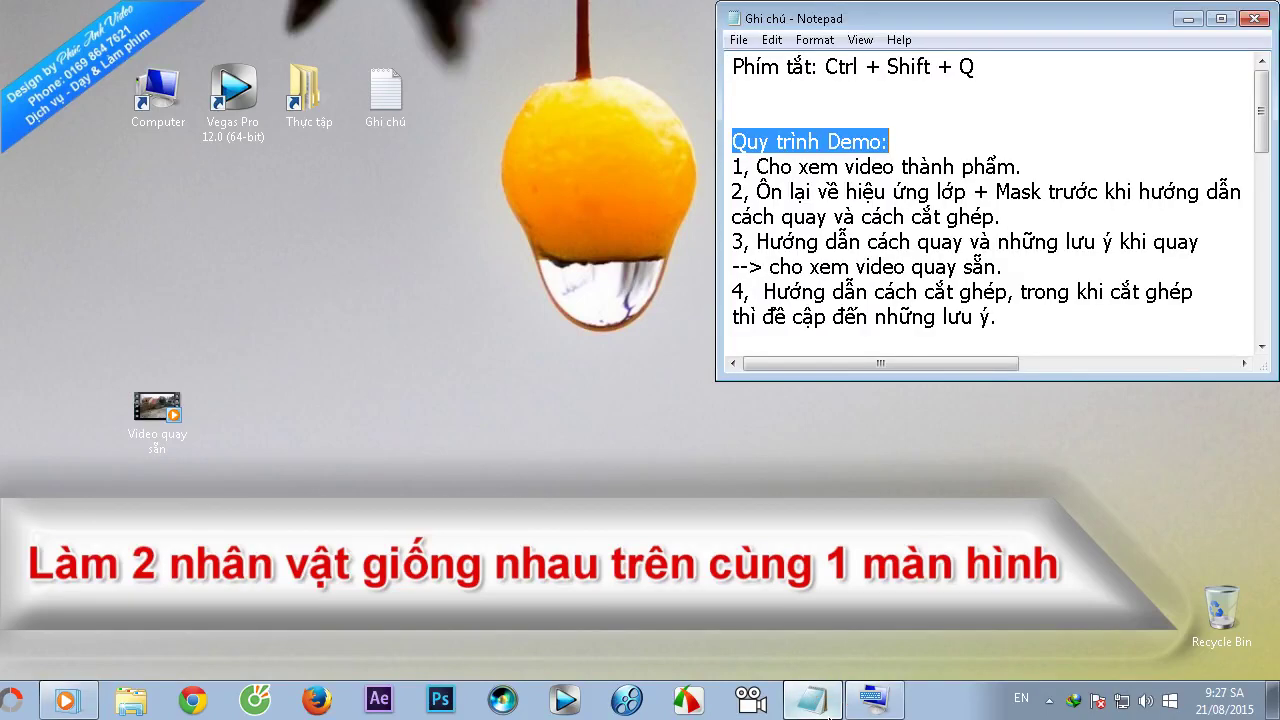
left_click(918, 129)
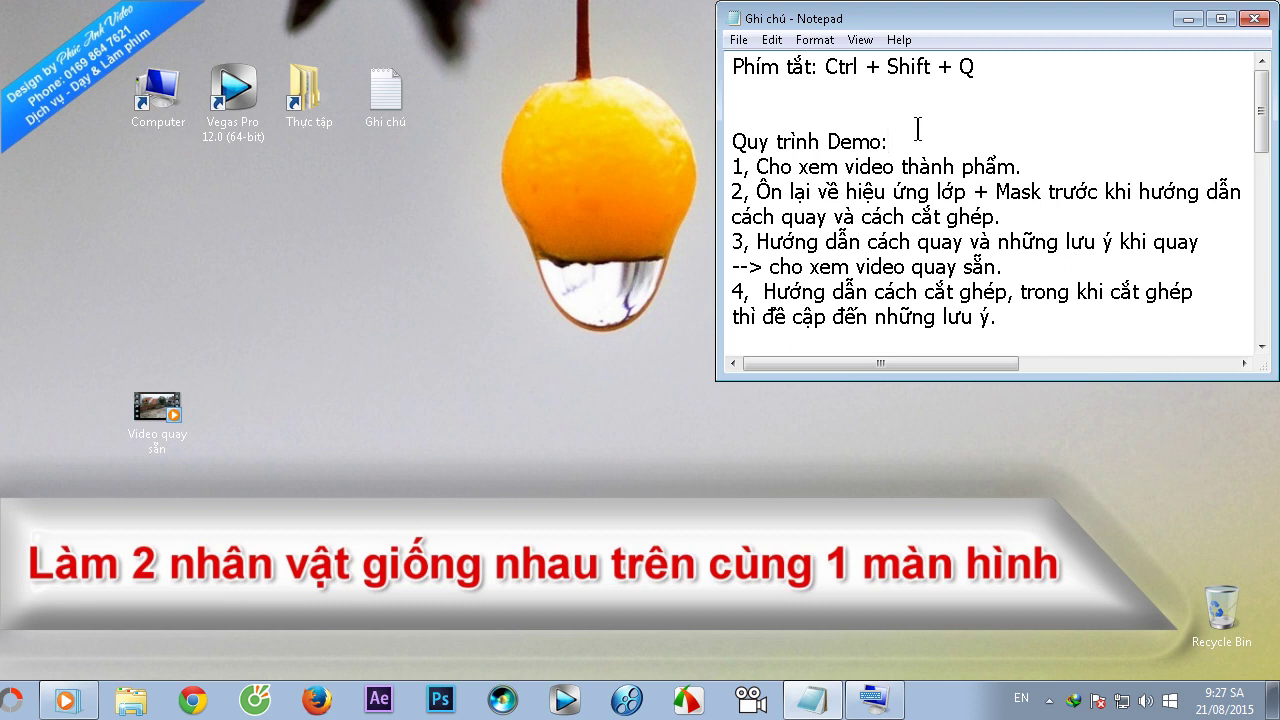
left_click(1187, 19)
Step: Watch the Ghép 3 người sample video, pause it, and return to the second outline item in the Ghi chú notes
double_click(157, 405)
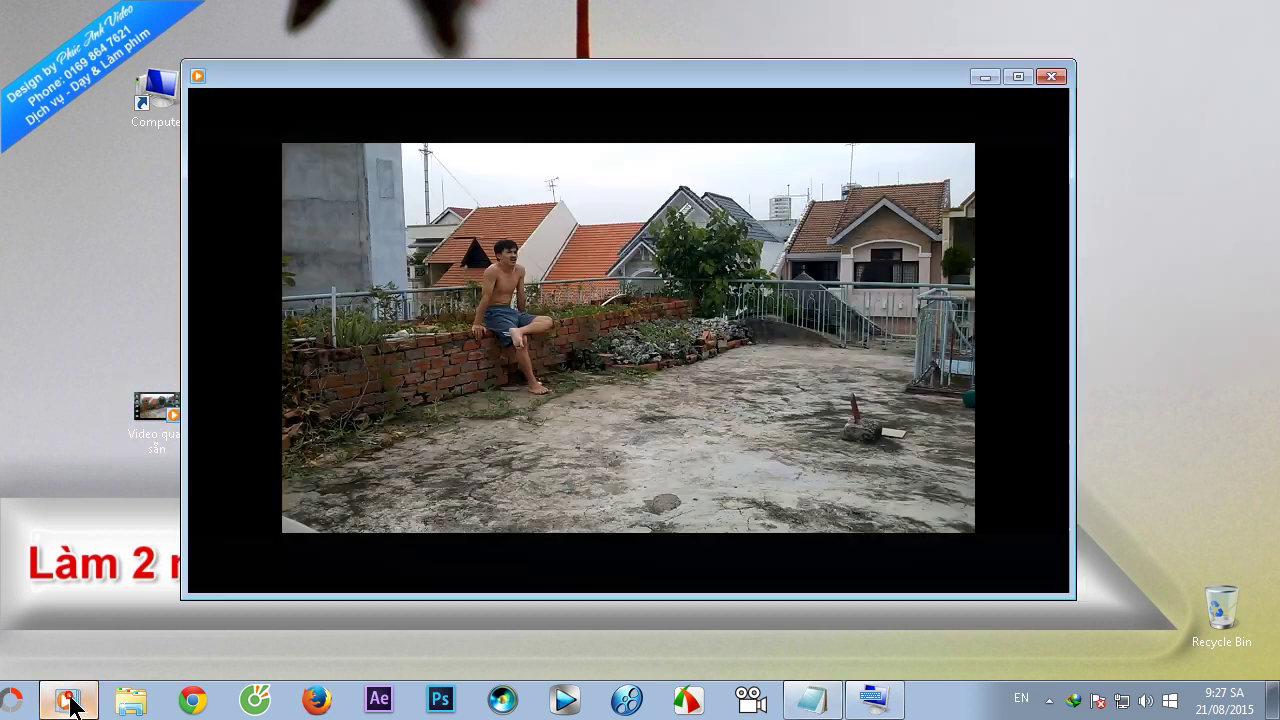
left_click(622, 569)
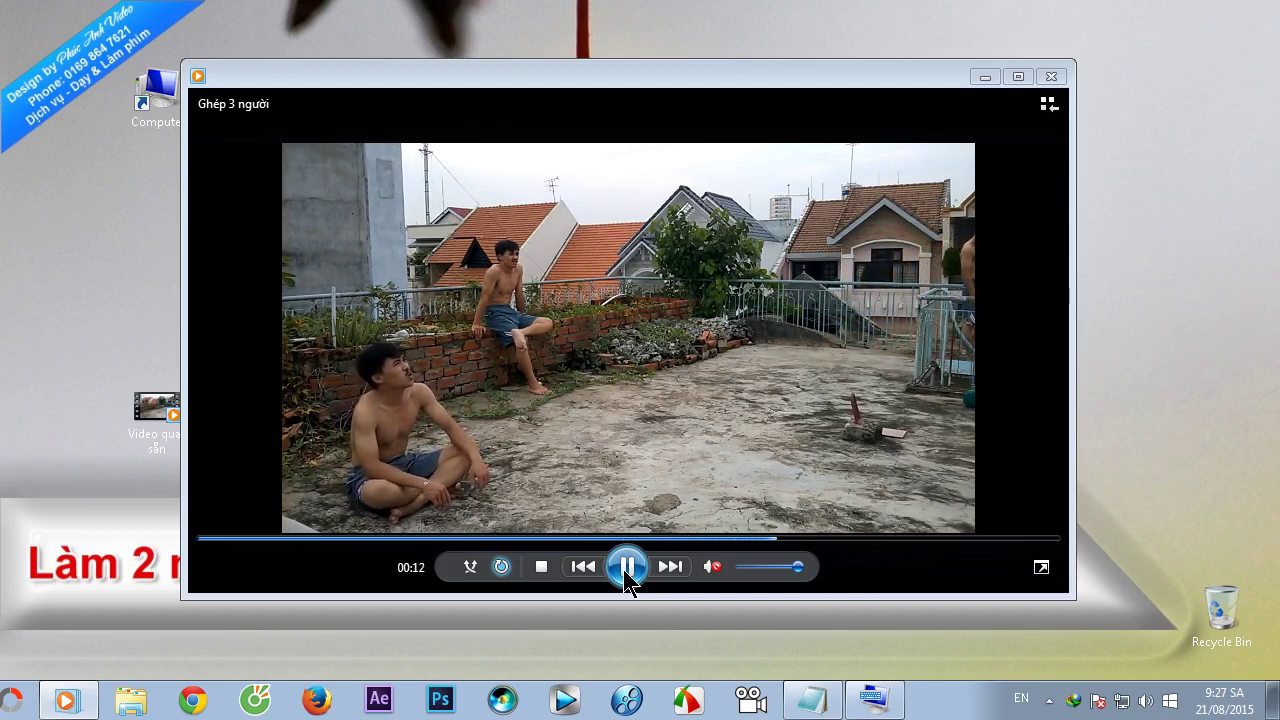
left_click(627, 570)
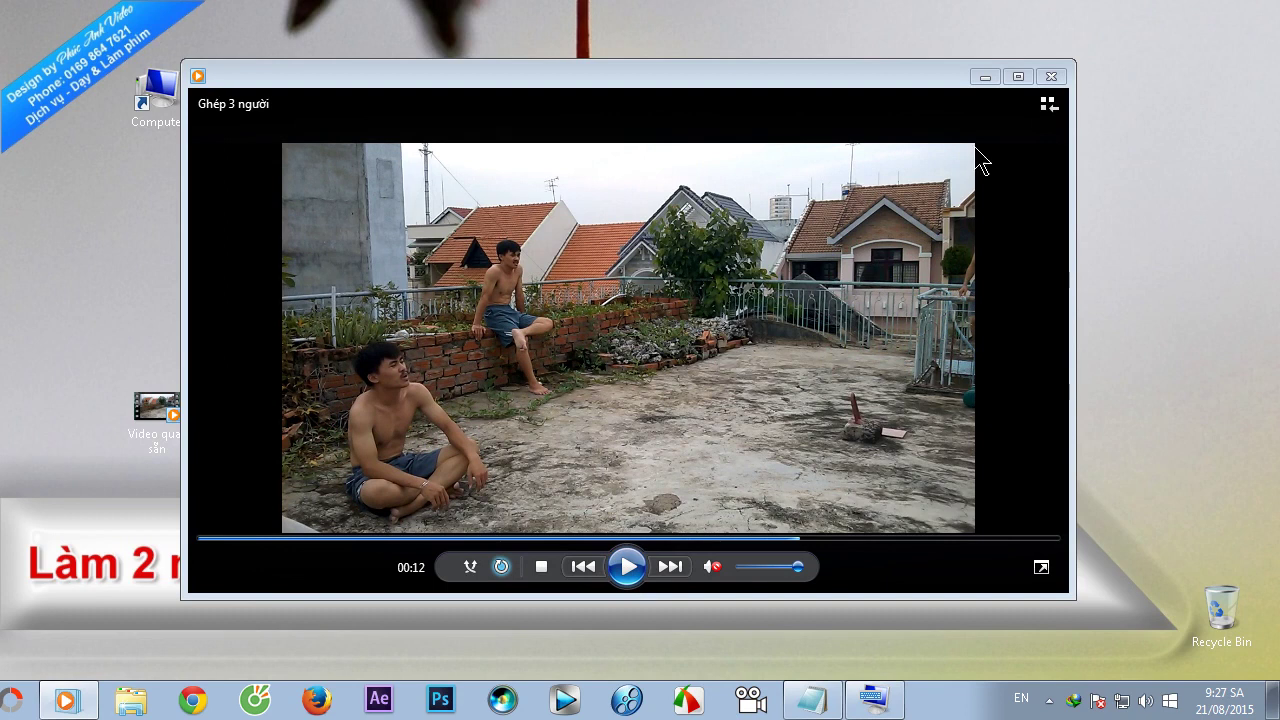
left_click(985, 77)
left_click(811, 700)
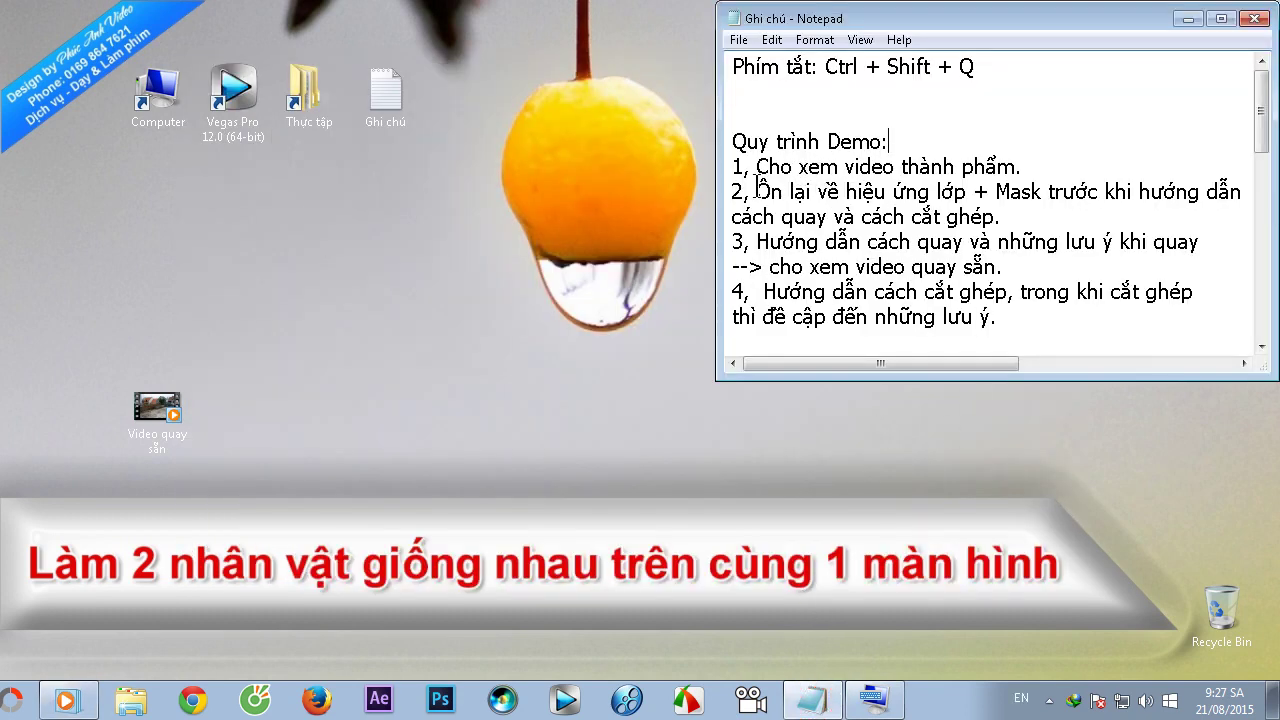
mouse_move(757, 190)
left_mouse_down()
mouse_move(884, 190)
mouse_move(773, 190)
left_mouse_up()
Step: Open Vegas Pro 12.0 and add a White Solid Color event with its default settings at the start of the timeline
double_click(238, 110)
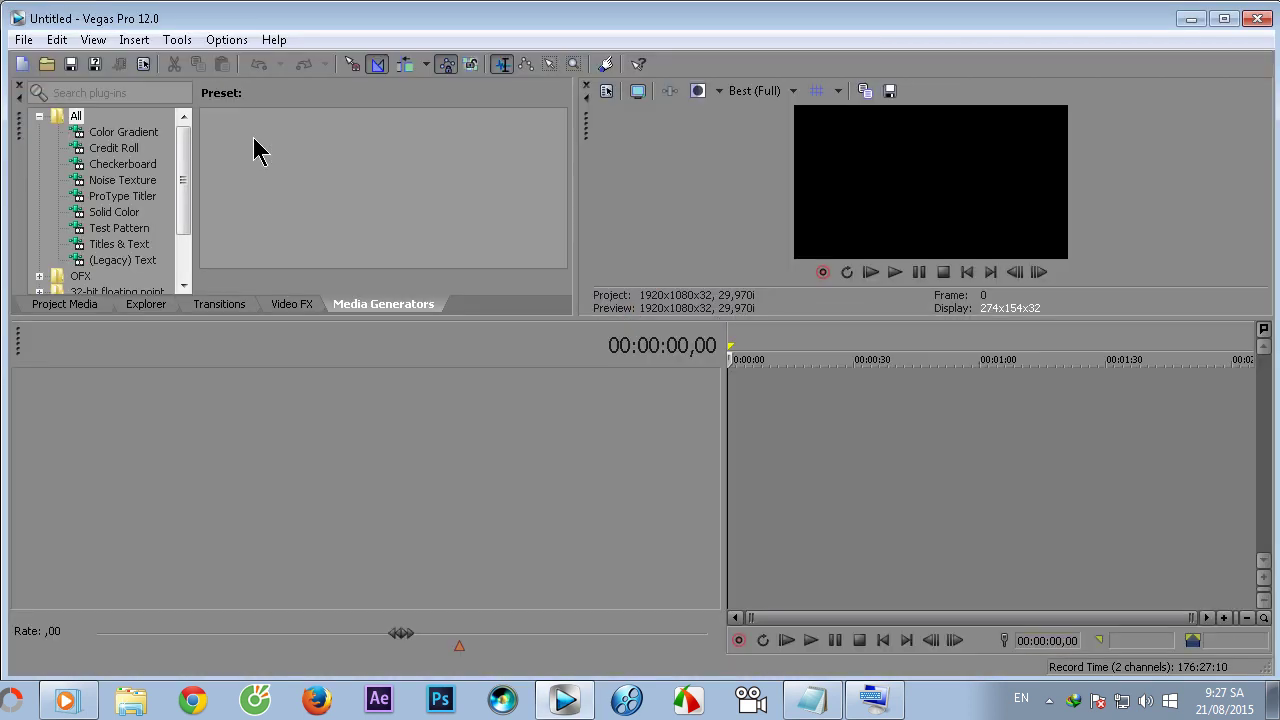
left_click(408, 306)
left_click(84, 213)
left_click_drag(230, 143, 751, 485)
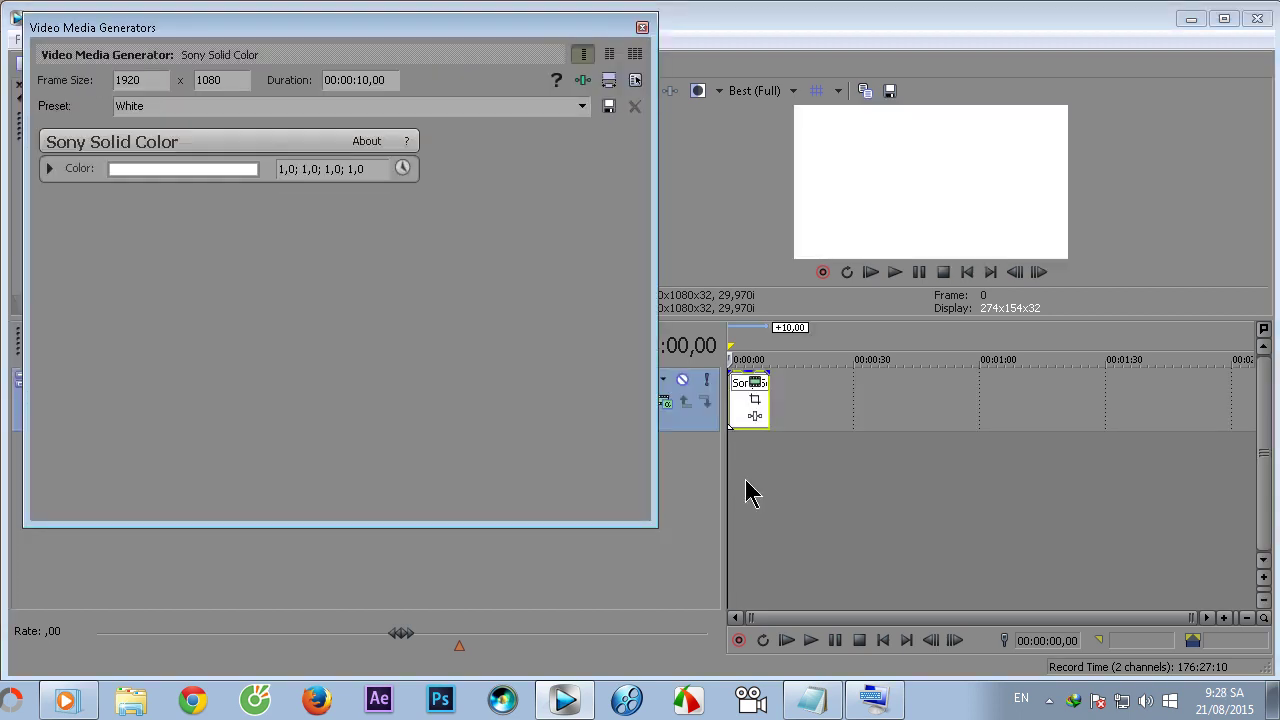
left_click(642, 27)
Step: Add a Red Solid Color event on a new track directly below the white event, aligned to the timeline start
scroll(794, 466, "up", 3)
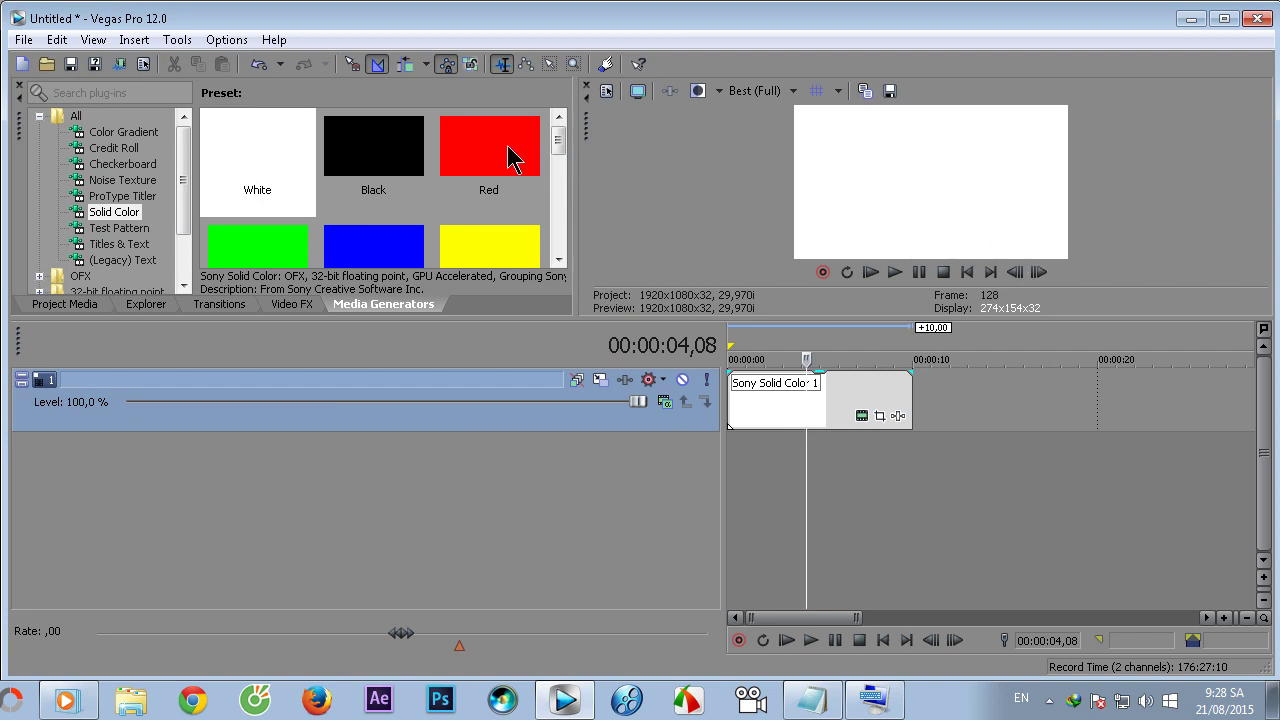
left_click(510, 158)
left_click_drag(510, 160, 720, 479)
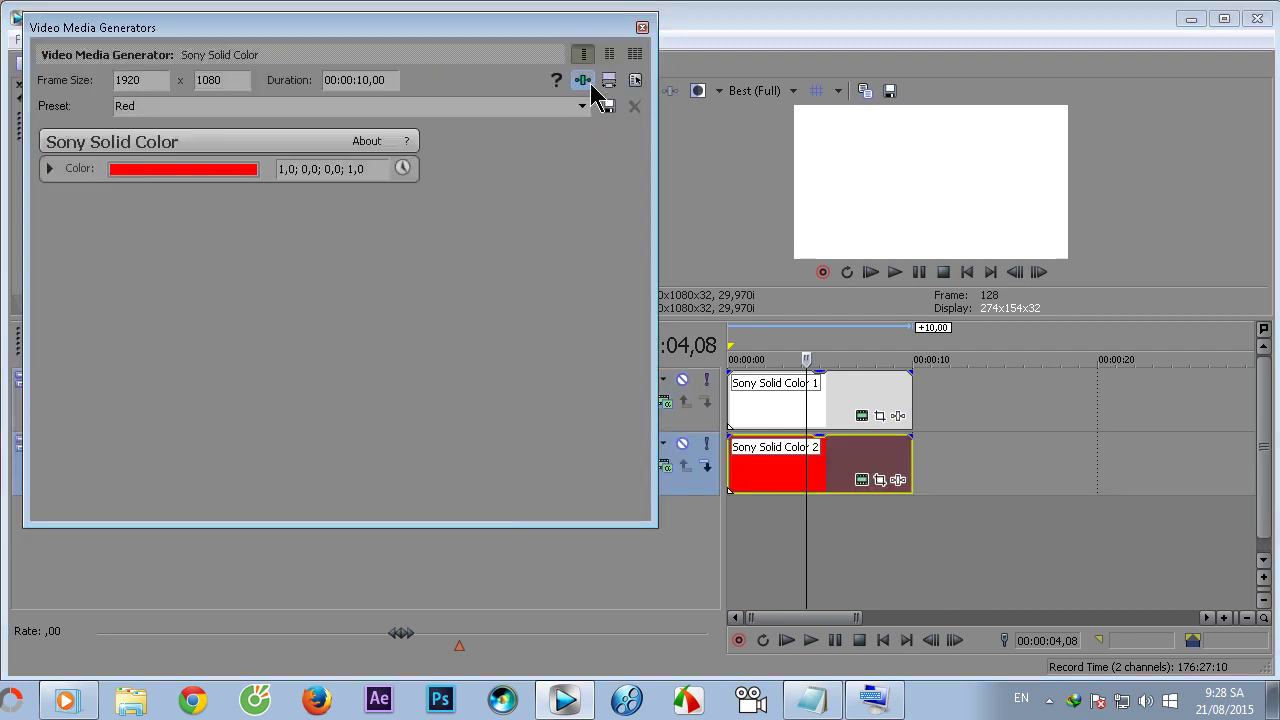
left_click(642, 27)
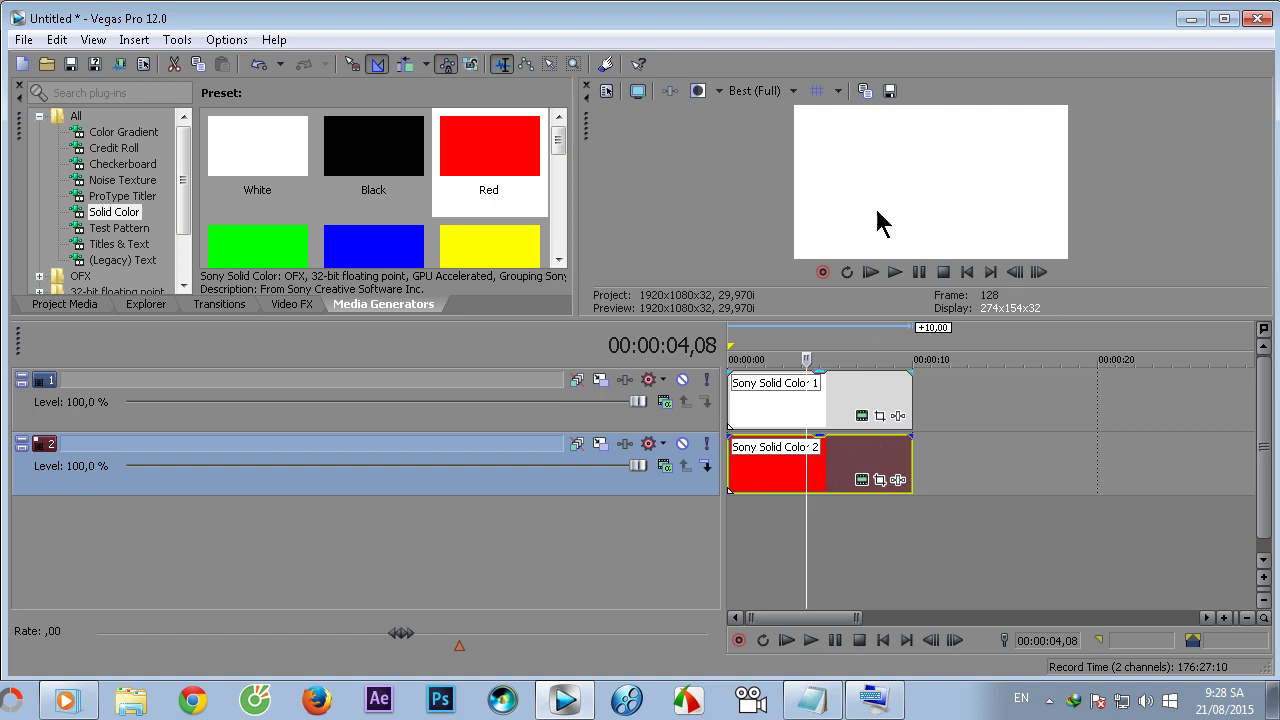
Step: Shift the white event about 11 seconds later to uncover the red one, and return it to the timeline start
left_click_drag(840, 386, 1049, 390)
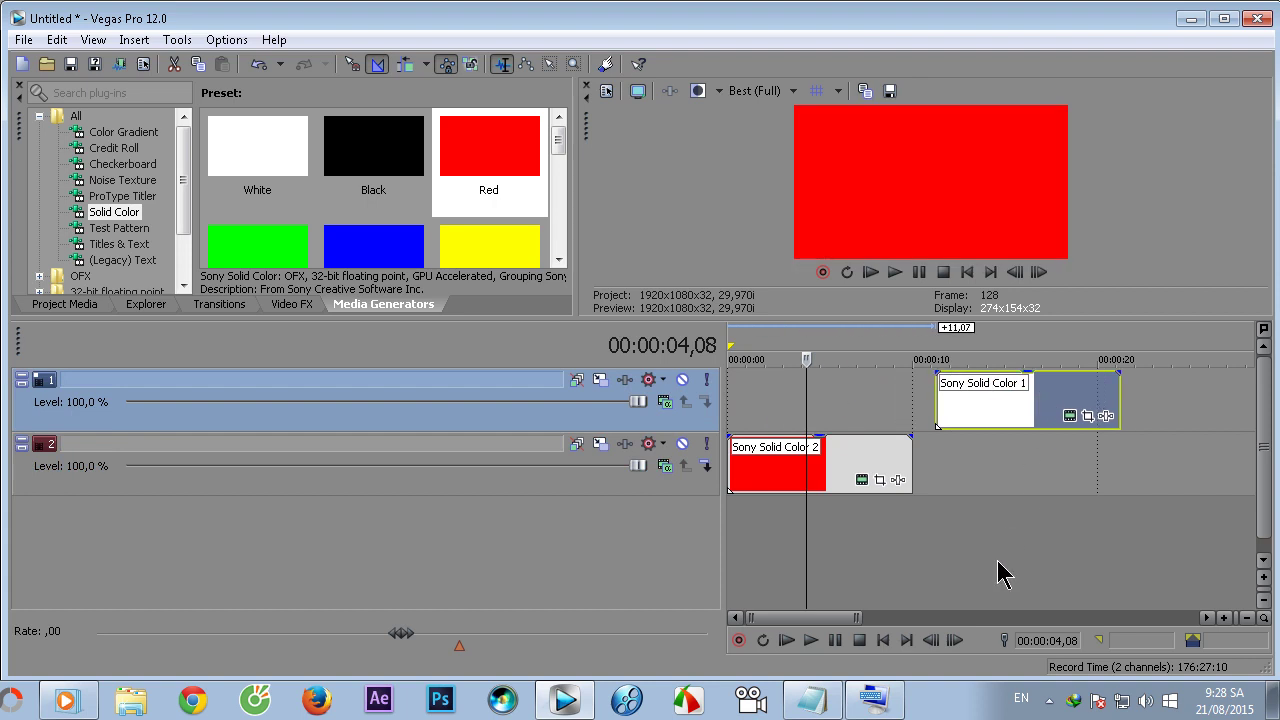
left_click(1028, 416)
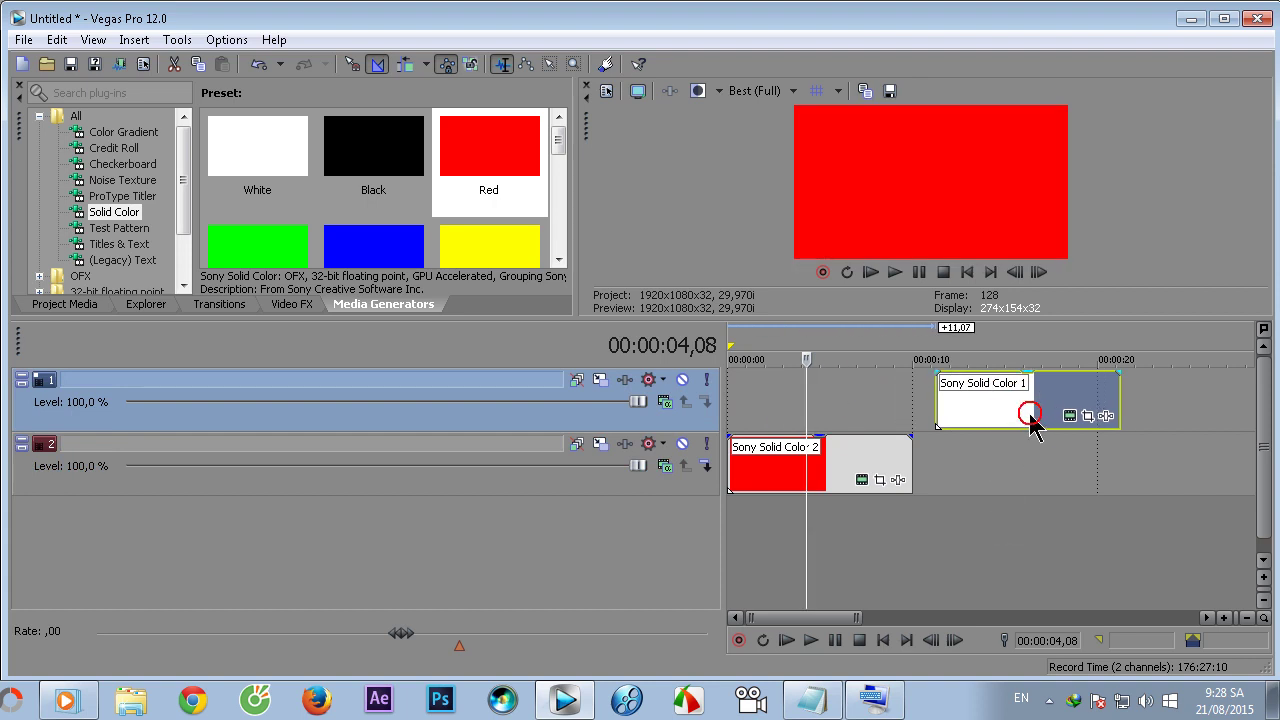
left_click_drag(1028, 420, 787, 420)
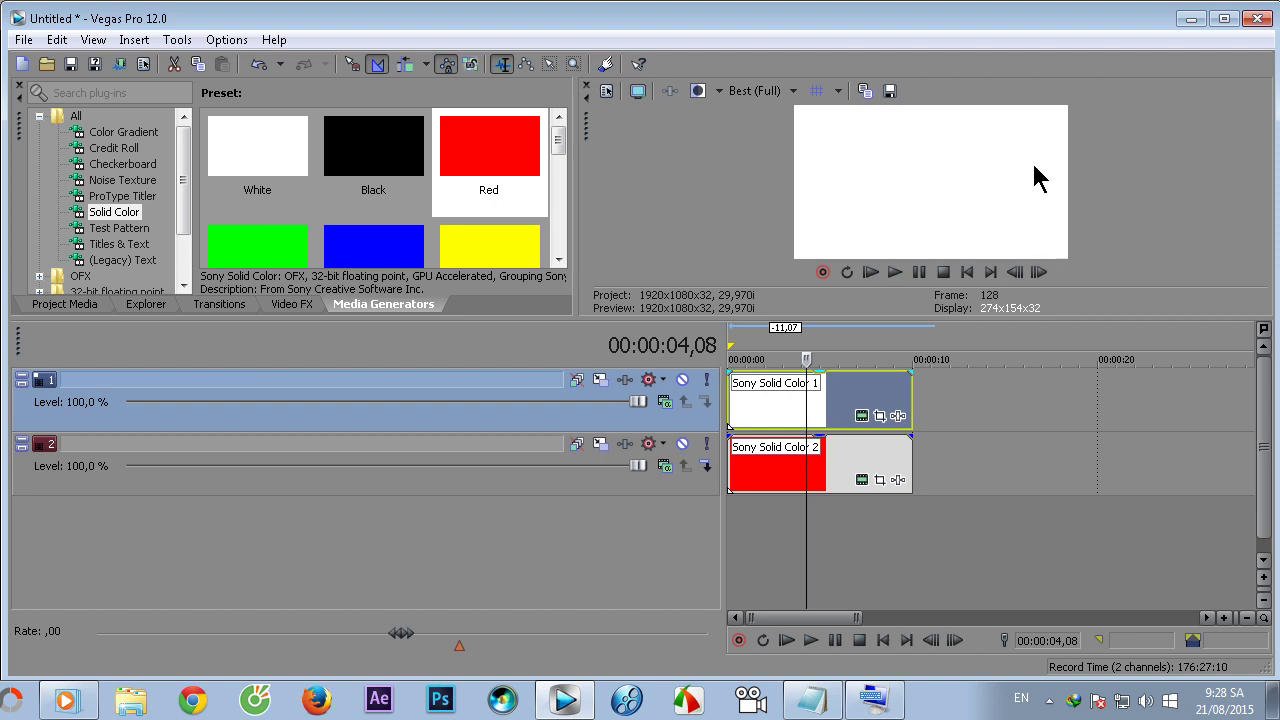
Step: Enable the white event's Pan/Crop mask and draw a rectangular mask over the left part of the frame, centred at about X 419, Y 652
left_click(880, 418)
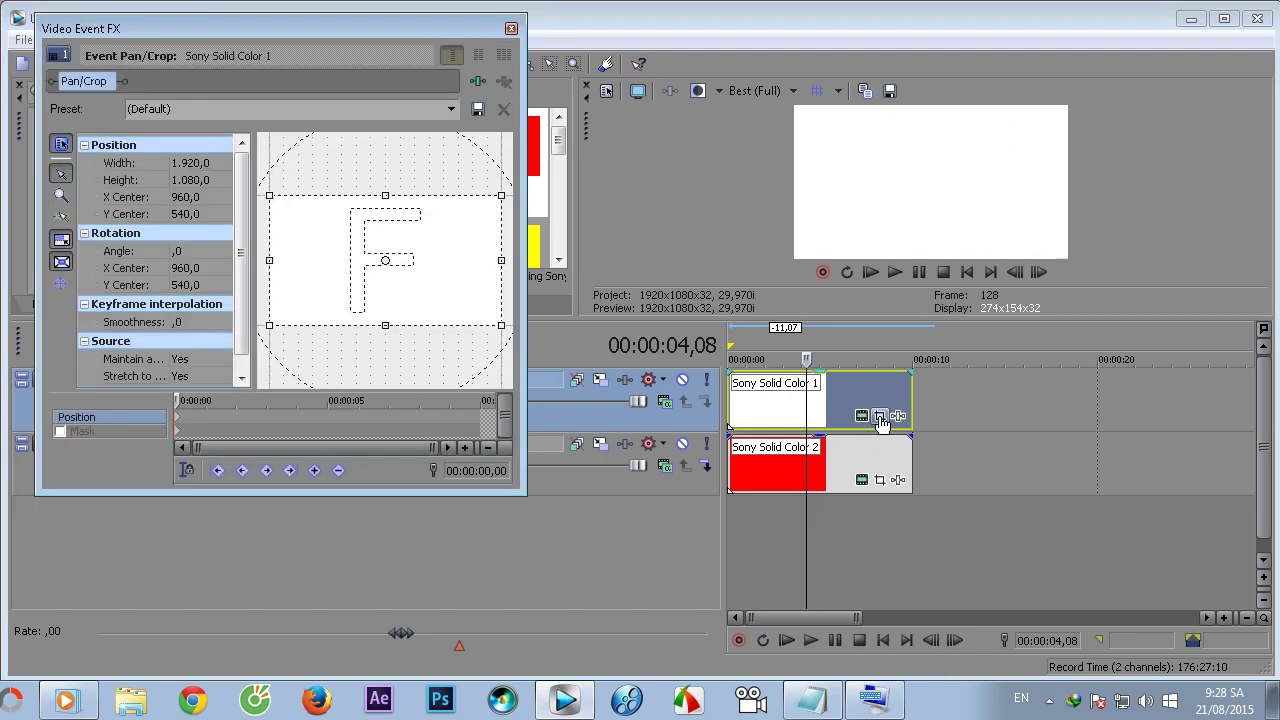
left_click(60, 432)
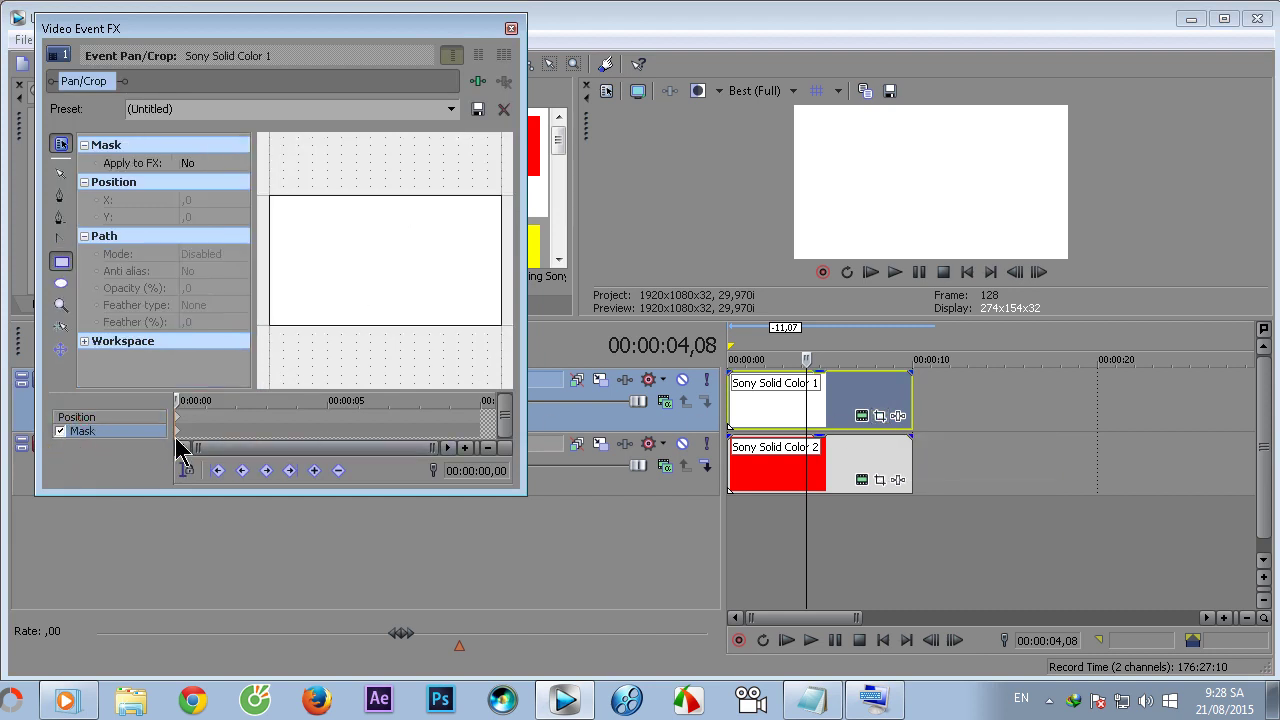
left_click(177, 438)
left_click(61, 262)
scroll(388, 287, "down", 4)
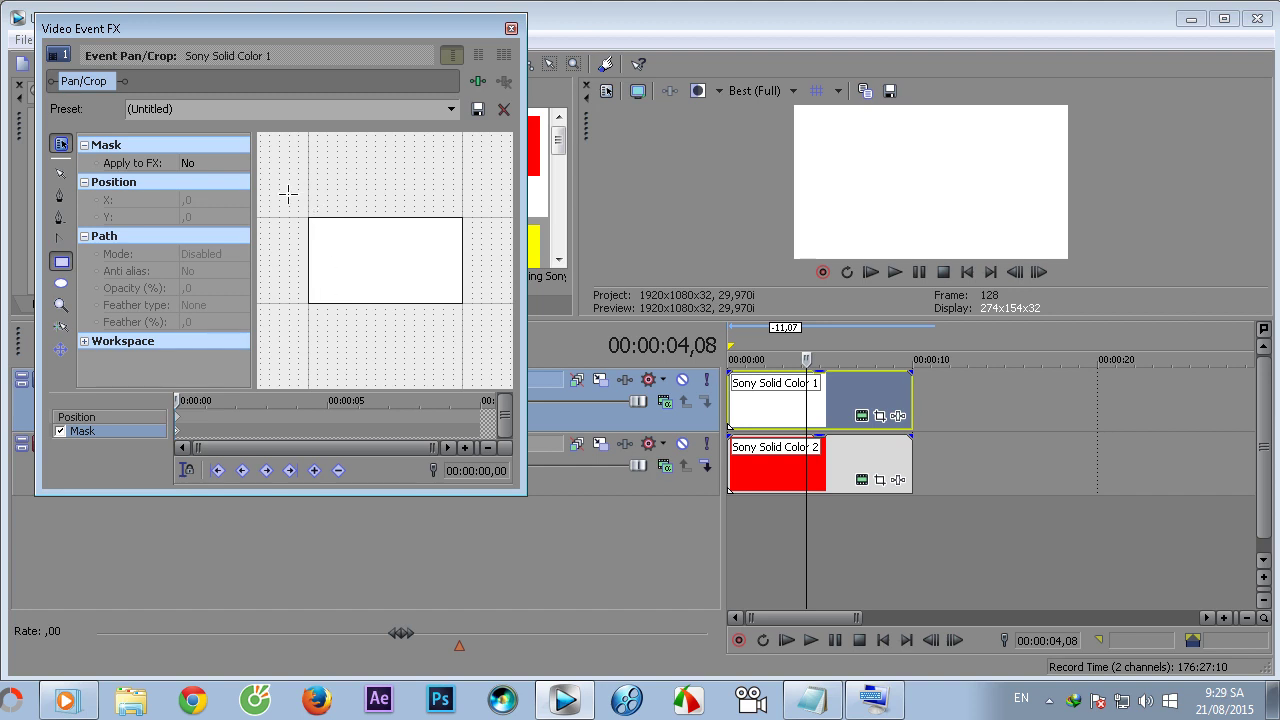
left_click_drag(290, 195, 396, 345)
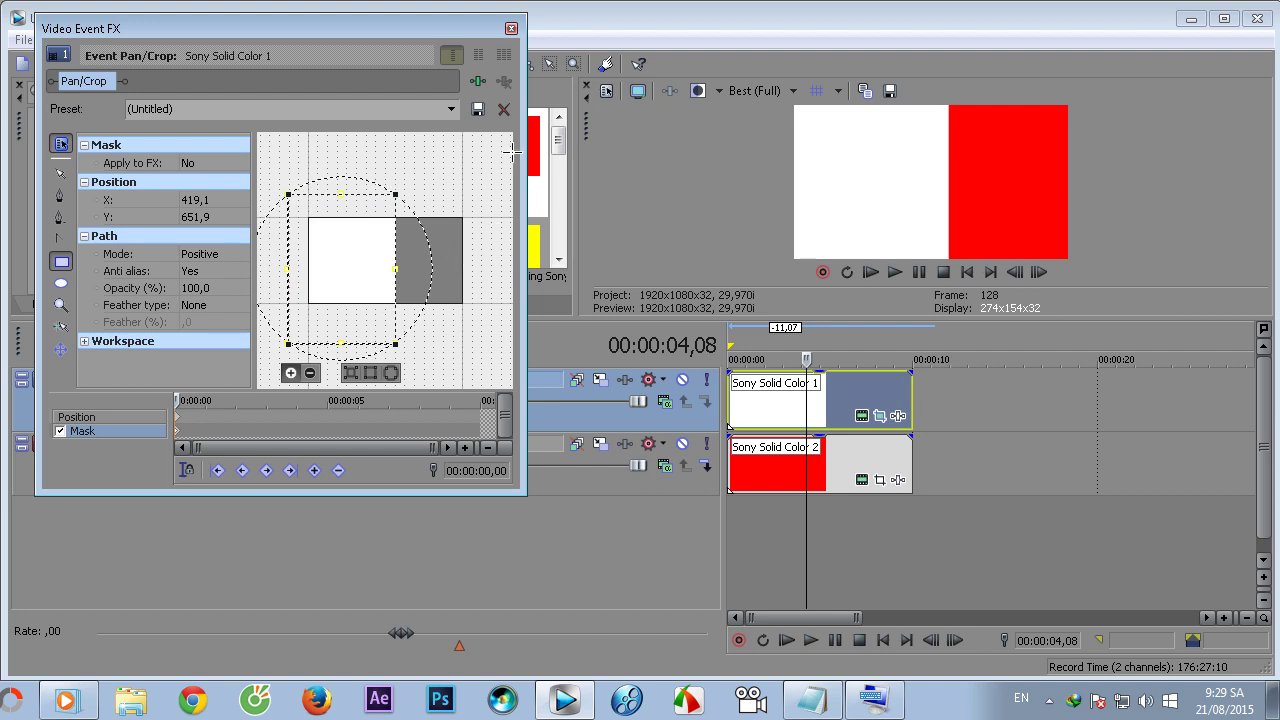
left_click(511, 28)
Step: Shift the red event about 15 seconds later to expose the masked-out area, and undo the move
left_click_drag(794, 478, 1086, 482)
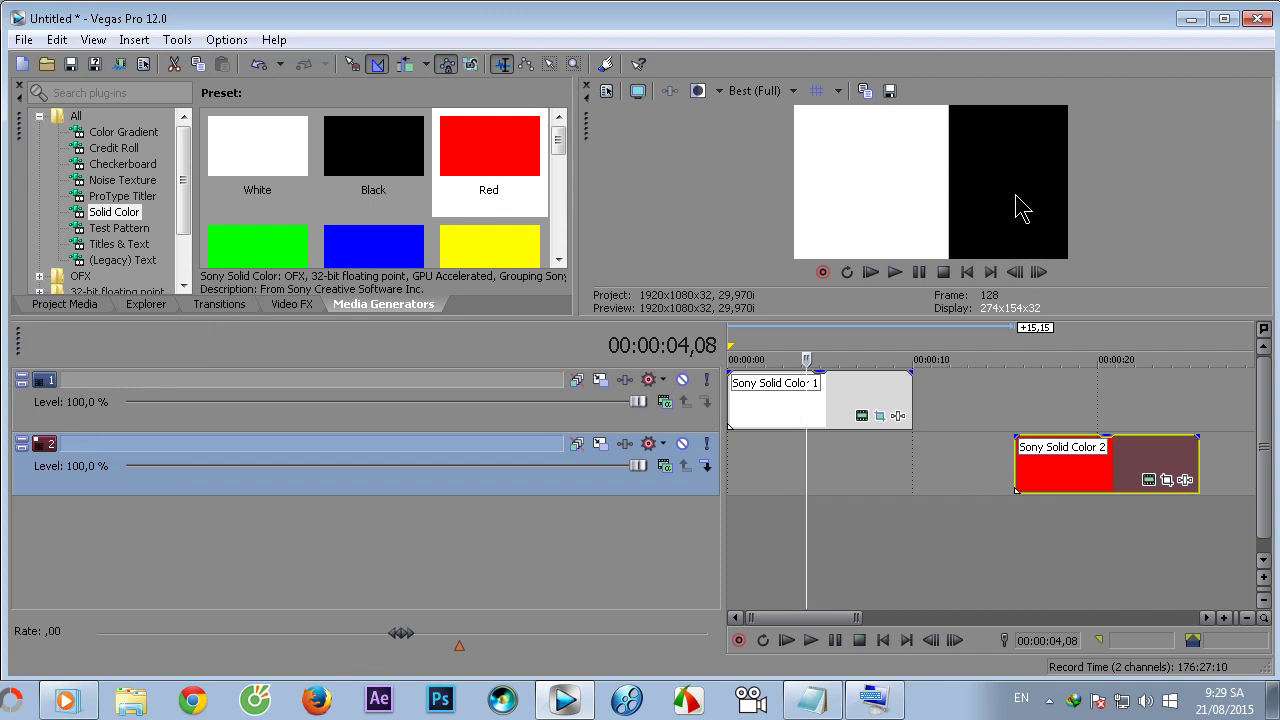
key("ctrl+z")
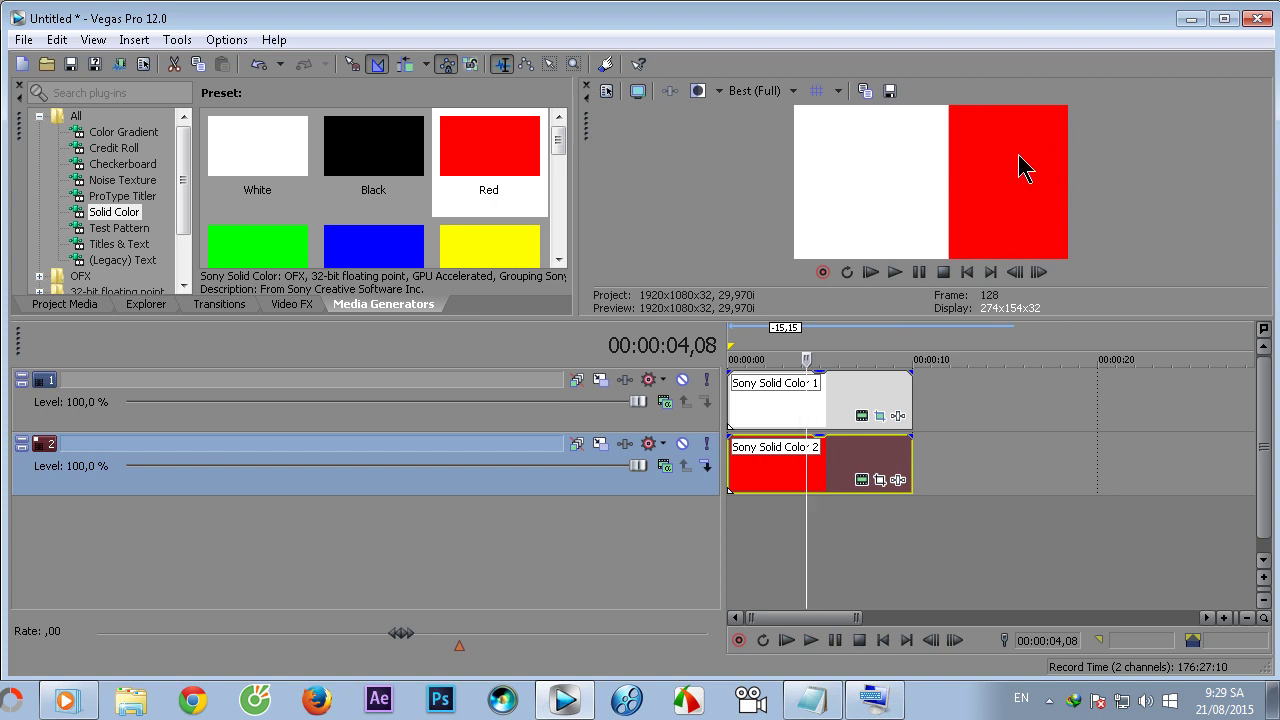
Step: Soften the white event's mask edge by setting its feather type to In and the feather to 26%
left_click(879, 416)
left_click(109, 429)
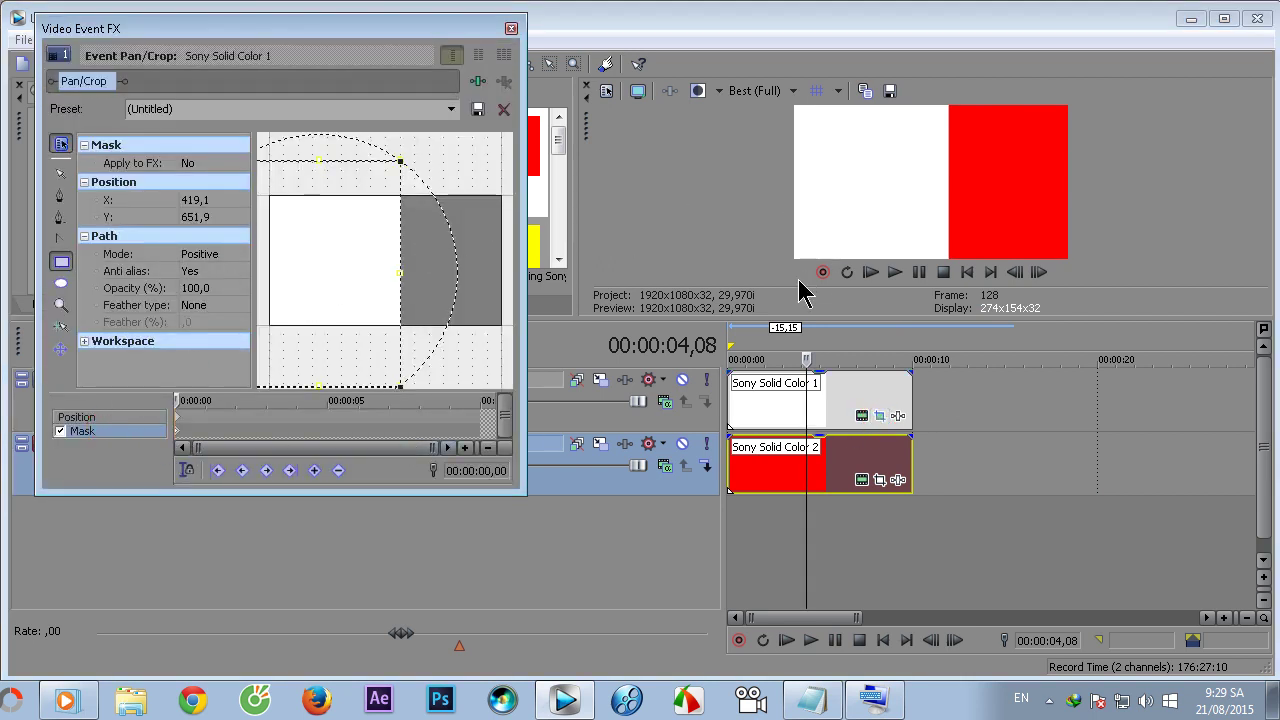
left_click_drag(816, 320, 800, 401)
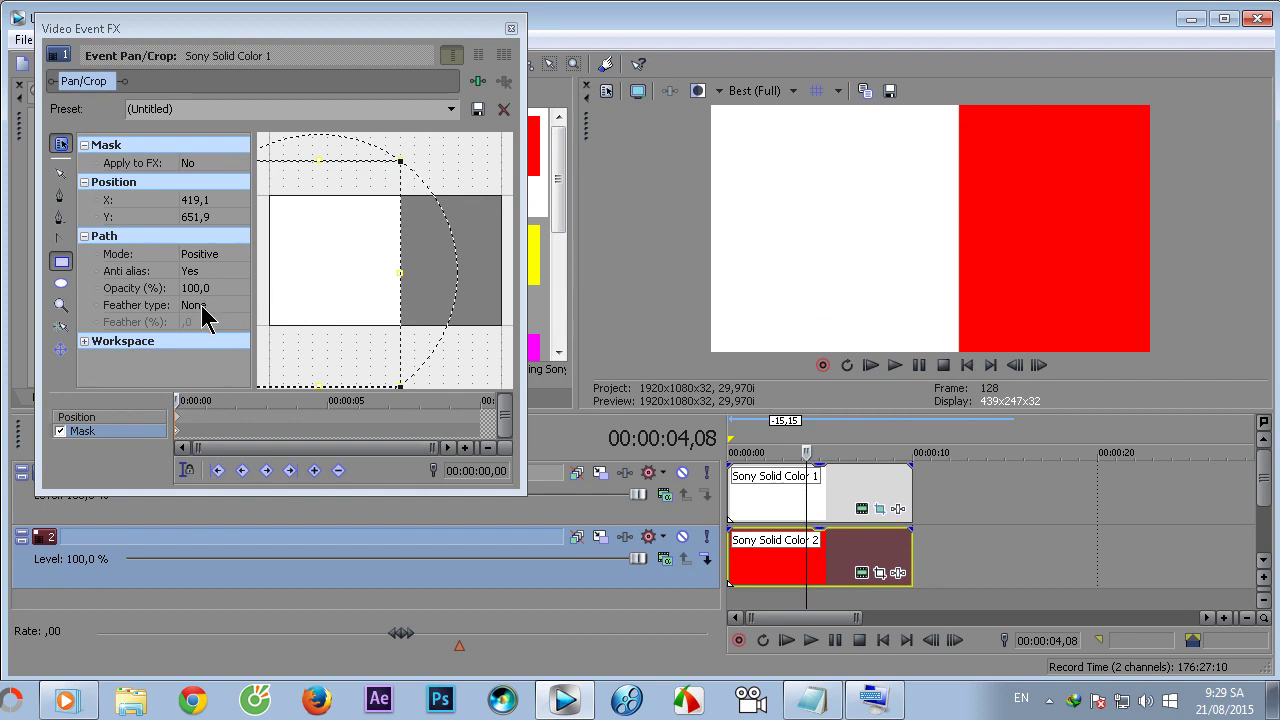
left_click(200, 305)
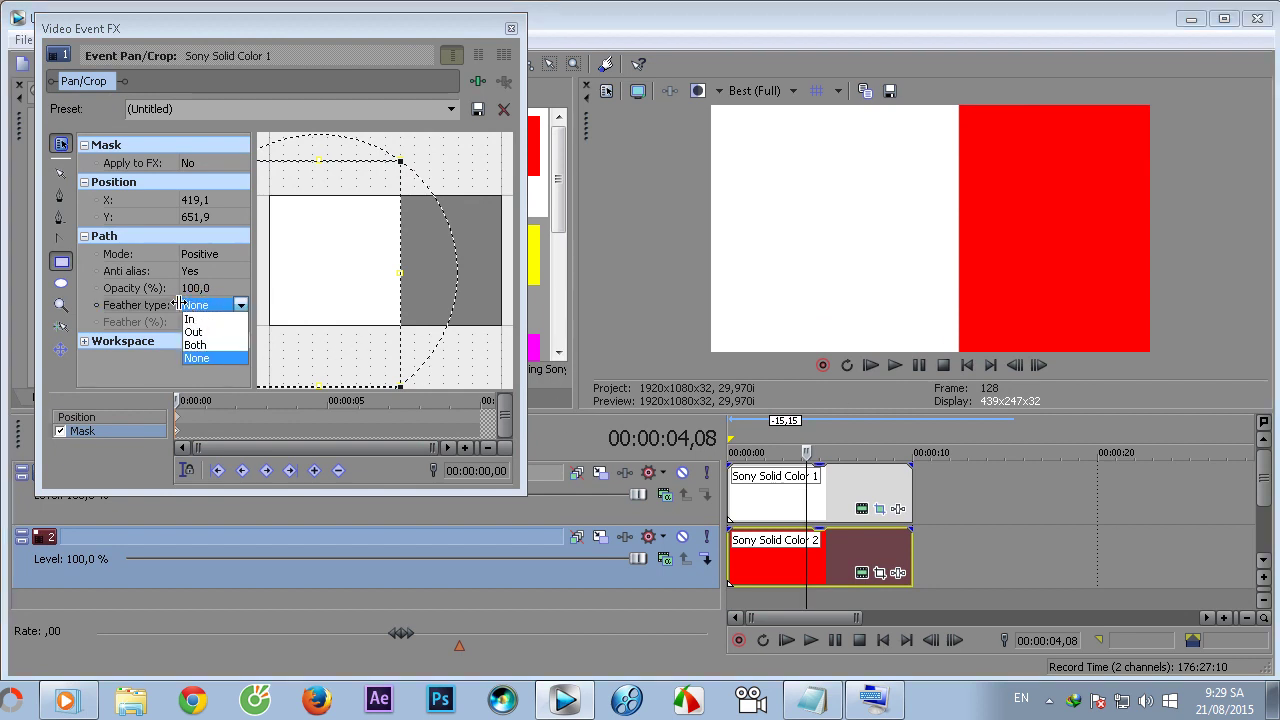
left_click(190, 318)
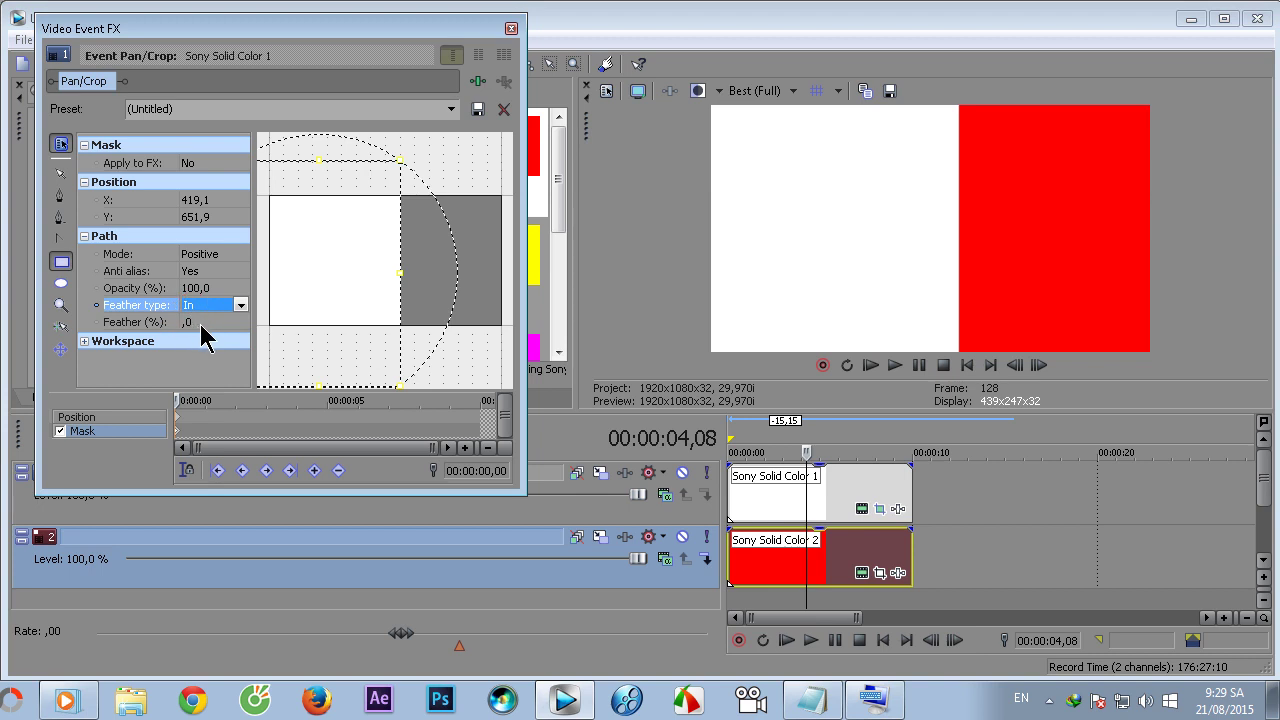
left_click(222, 318)
left_click_drag(225, 320, 226, 322)
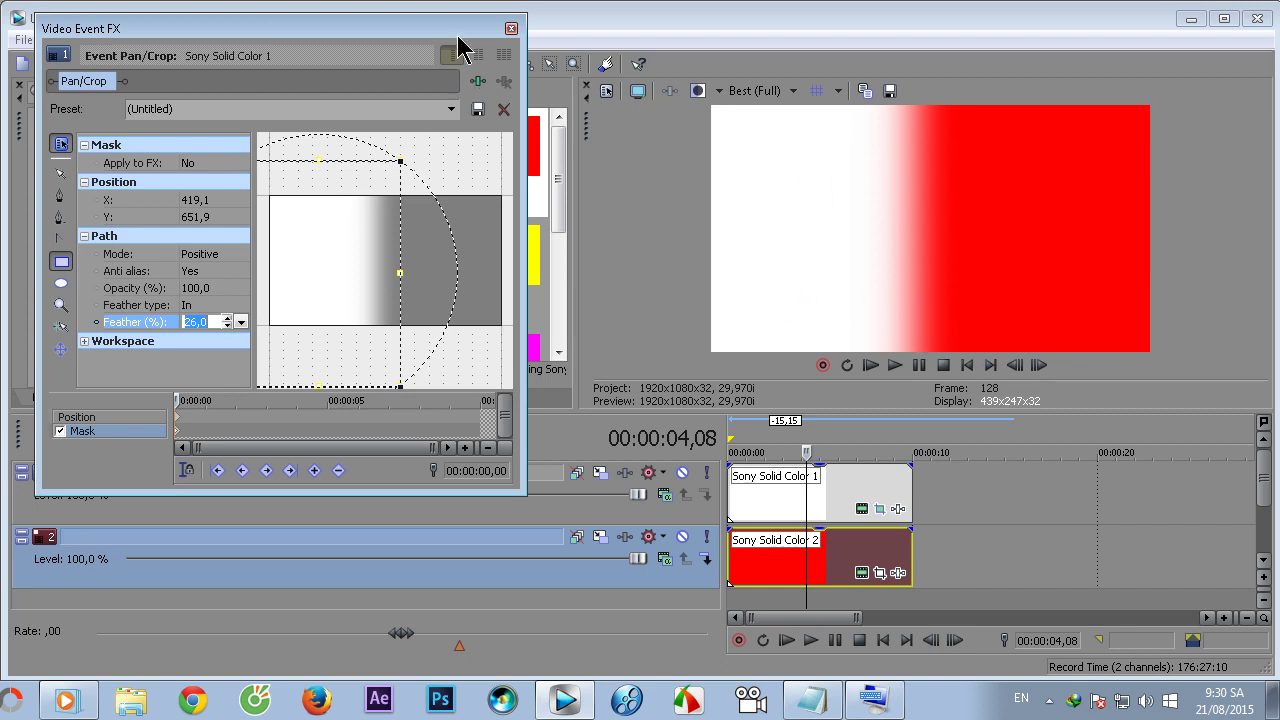
left_click(511, 28)
Step: Add a Green Solid Color event on a third track below the red event, starting at the timeline start
left_click_drag(816, 412, 816, 247)
left_click(560, 148)
left_click_drag(258, 140, 826, 458)
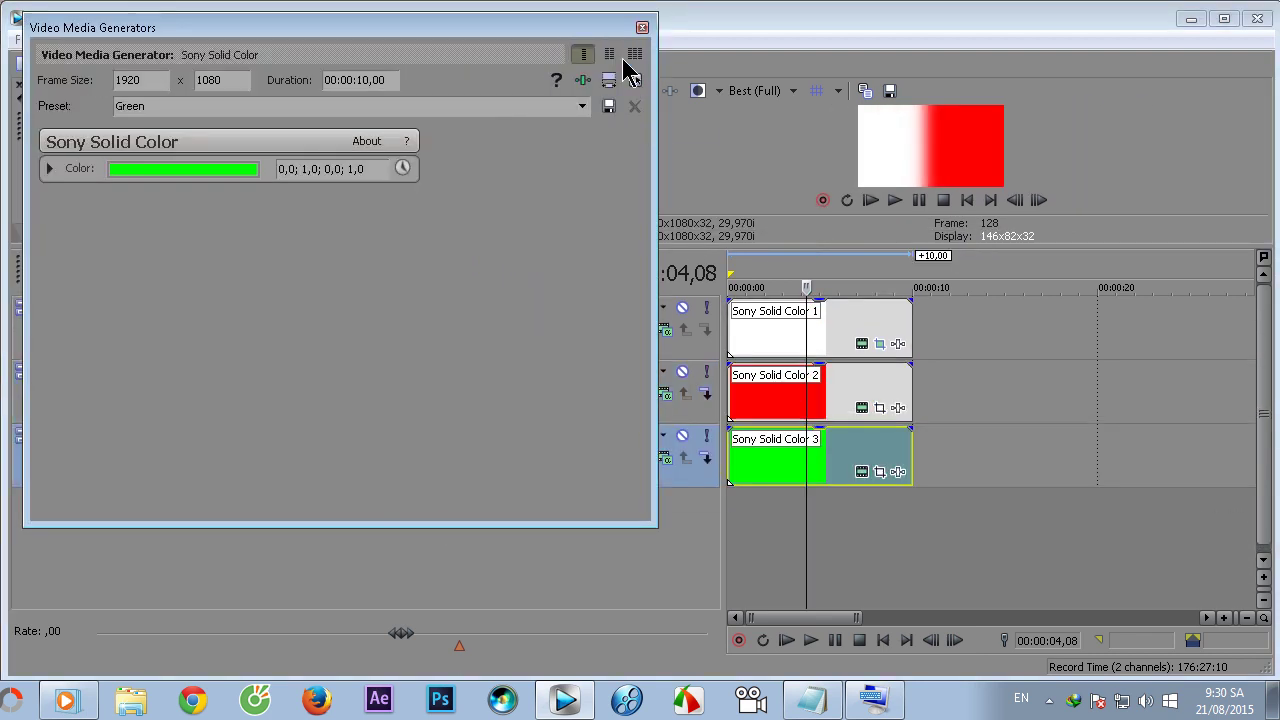
left_click(643, 27)
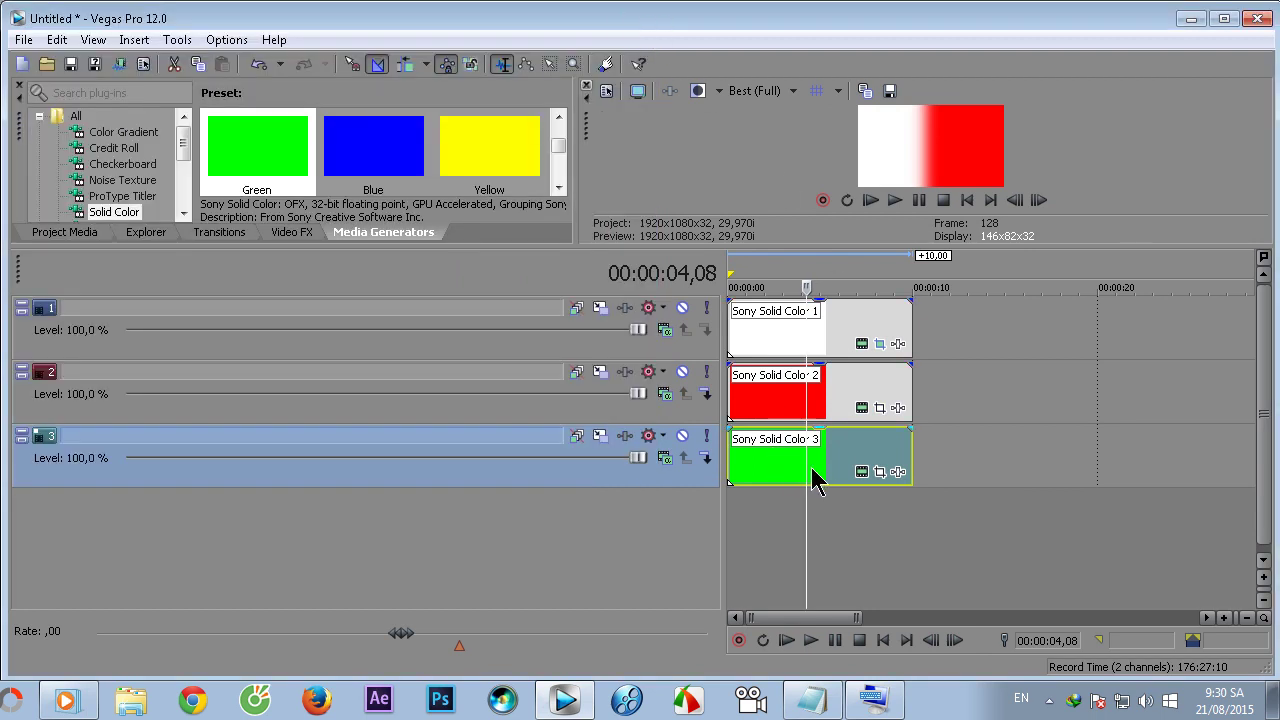
Step: Enable the red event's Pan/Crop mask, draw a rectangular mask over the frame's left part, and move it to about X 600, Y 617
left_click_drag(1030, 244, 960, 358)
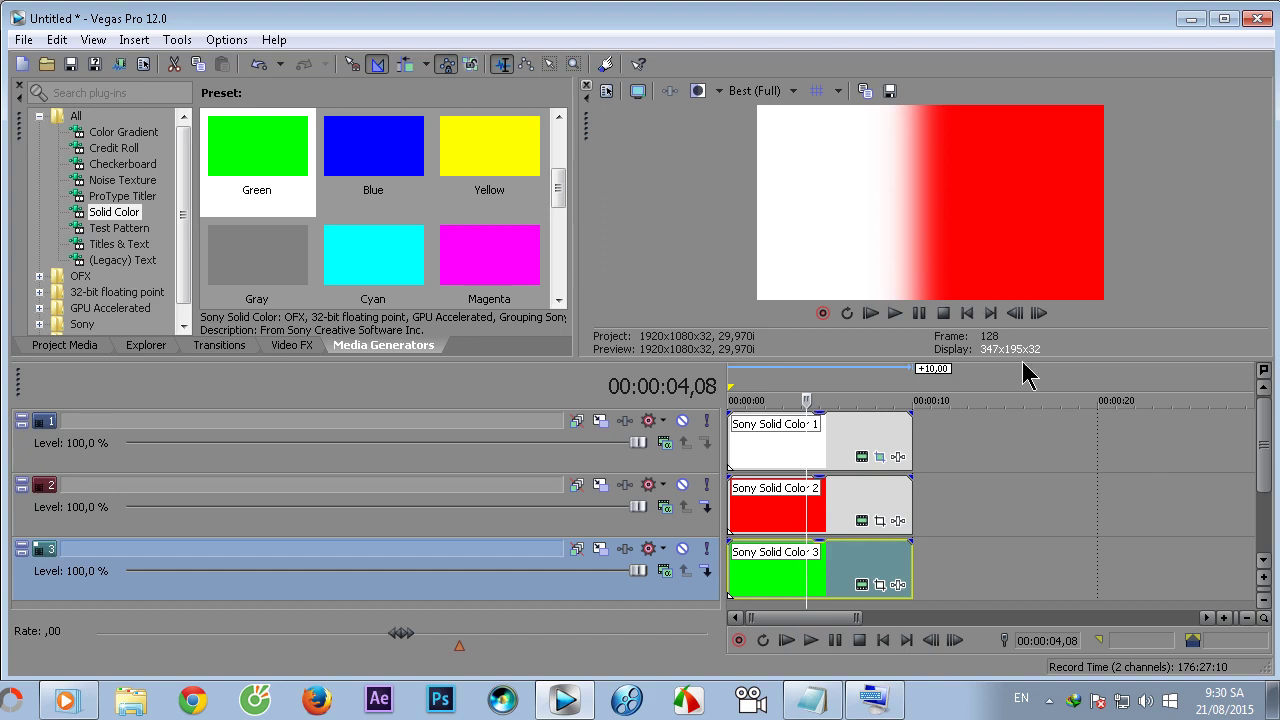
mouse_move(1035, 360)
left_mouse_down()
mouse_move(1034, 300)
mouse_move(1034, 342)
left_mouse_up()
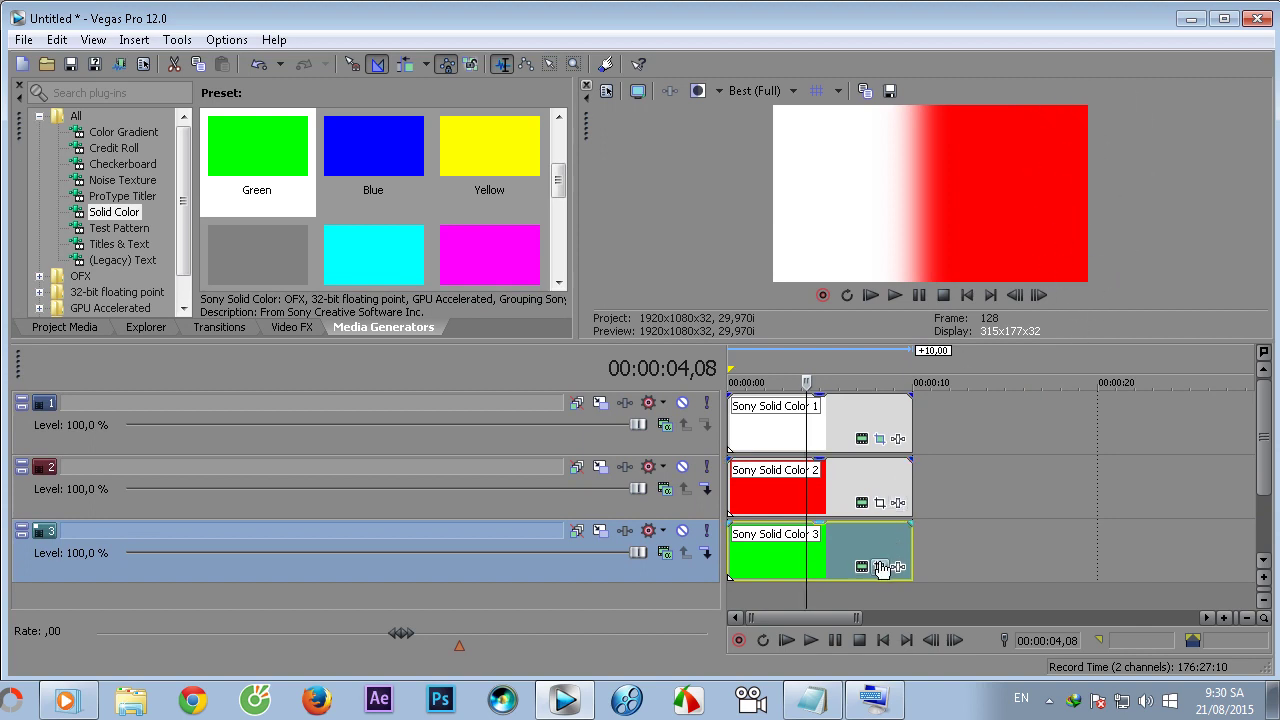
left_click(880, 503)
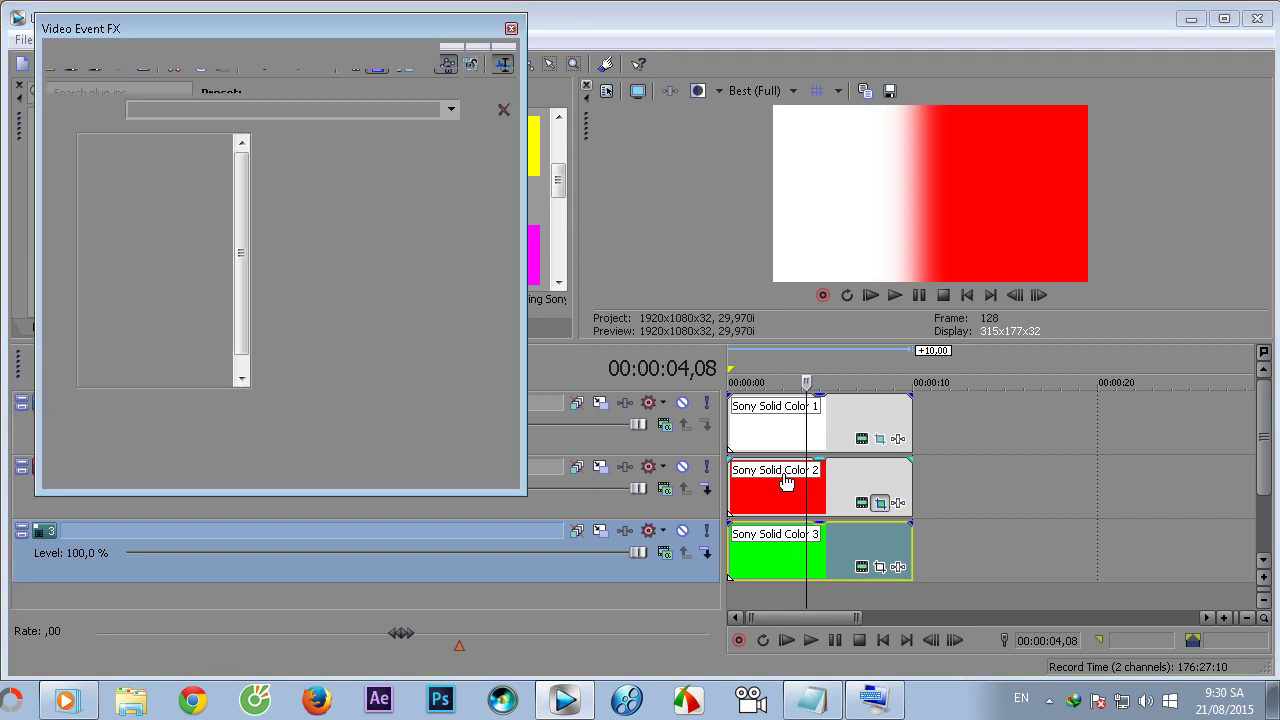
left_click(59, 431)
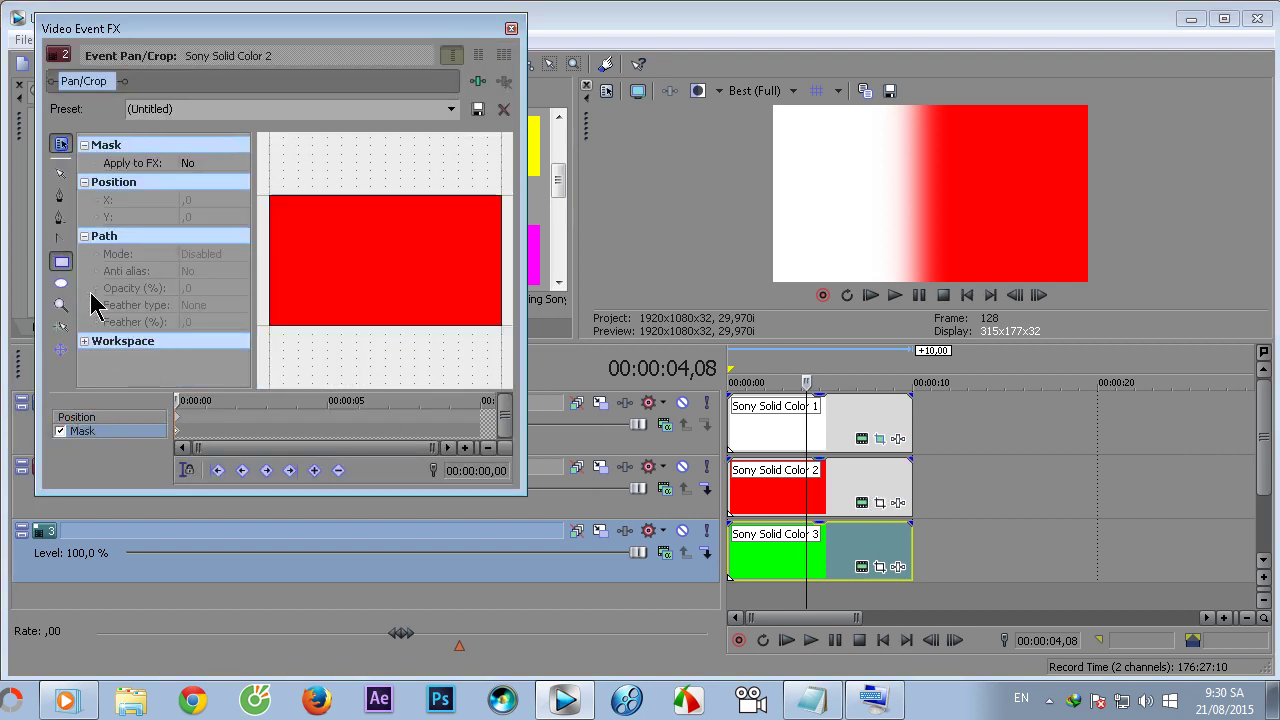
left_click(62, 263)
scroll(334, 249, "down", 4)
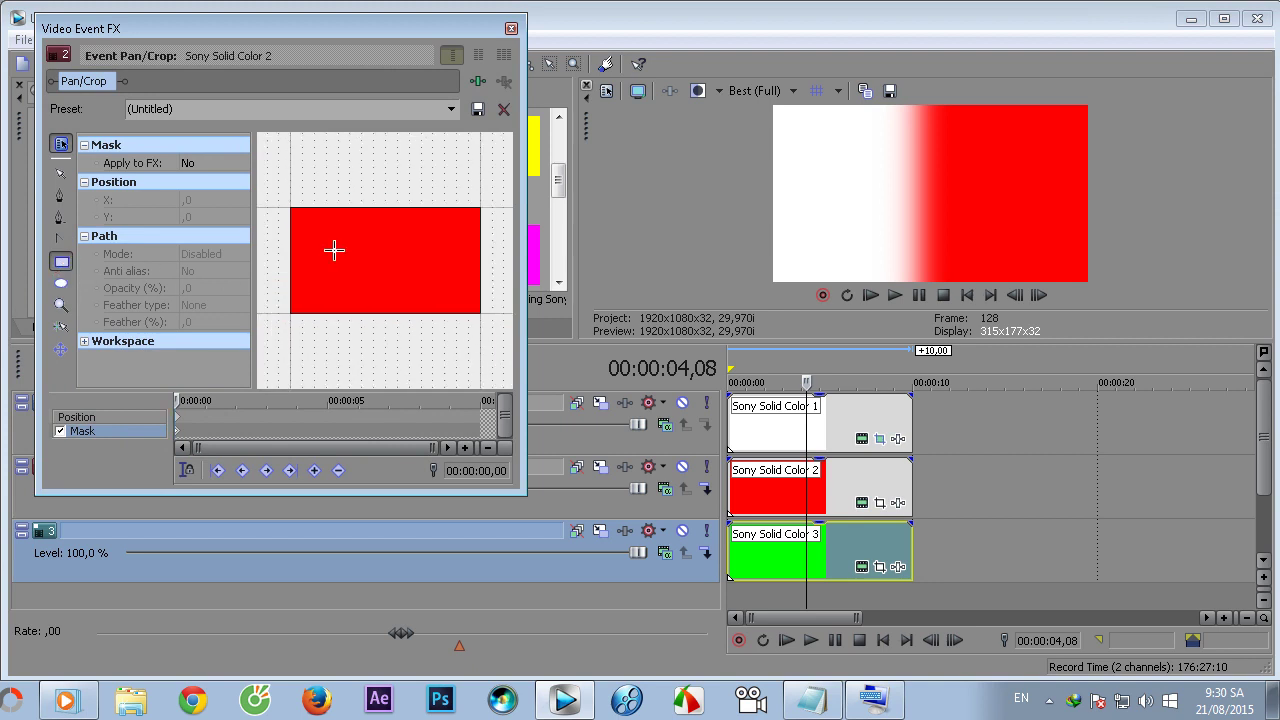
left_click_drag(406, 180, 271, 349)
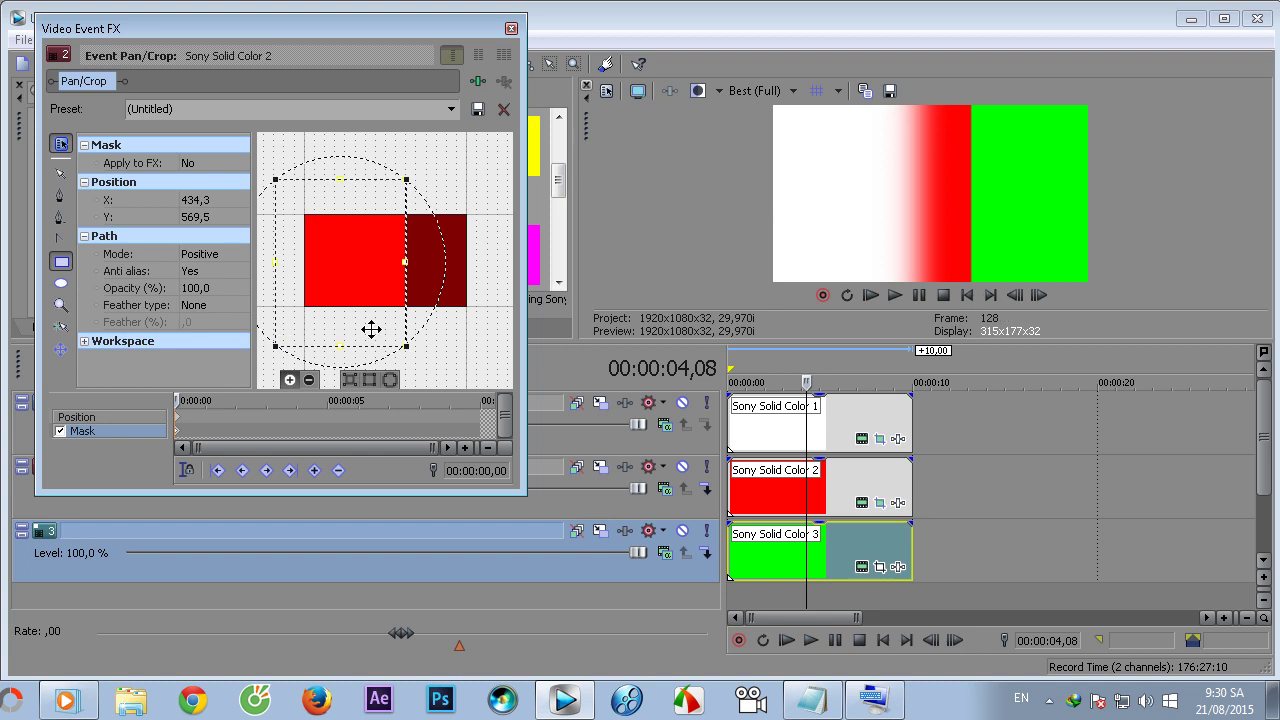
left_click_drag(367, 328, 381, 331)
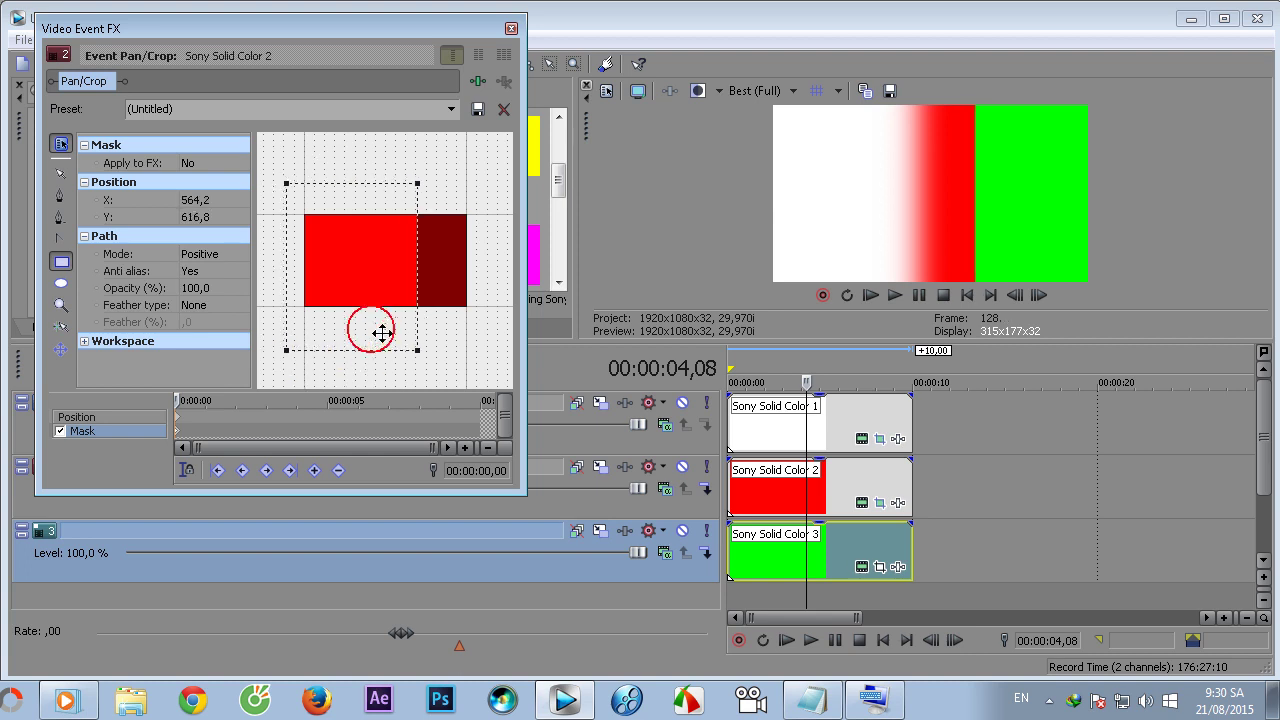
left_click(325, 280)
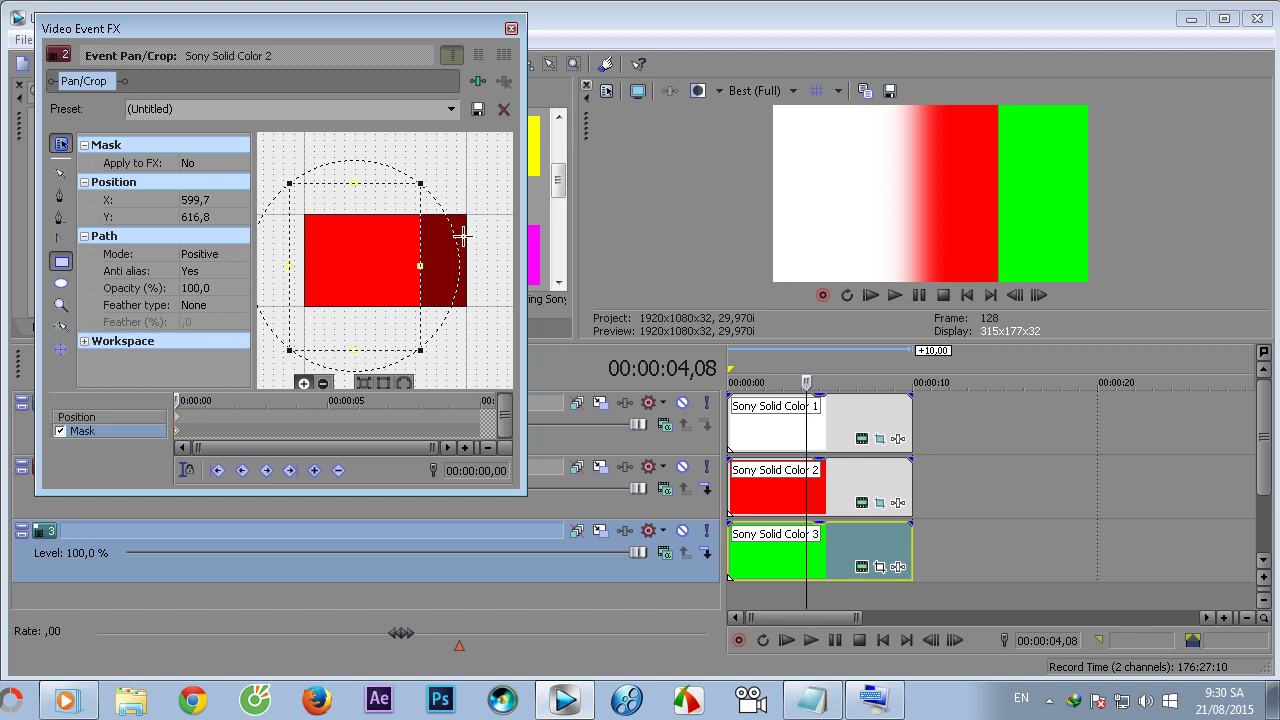
Step: Close the red event's Pan/Crop settings and go through the white, red and green events to examine their layer order
left_click(511, 28)
scroll(825, 400, "down", 2)
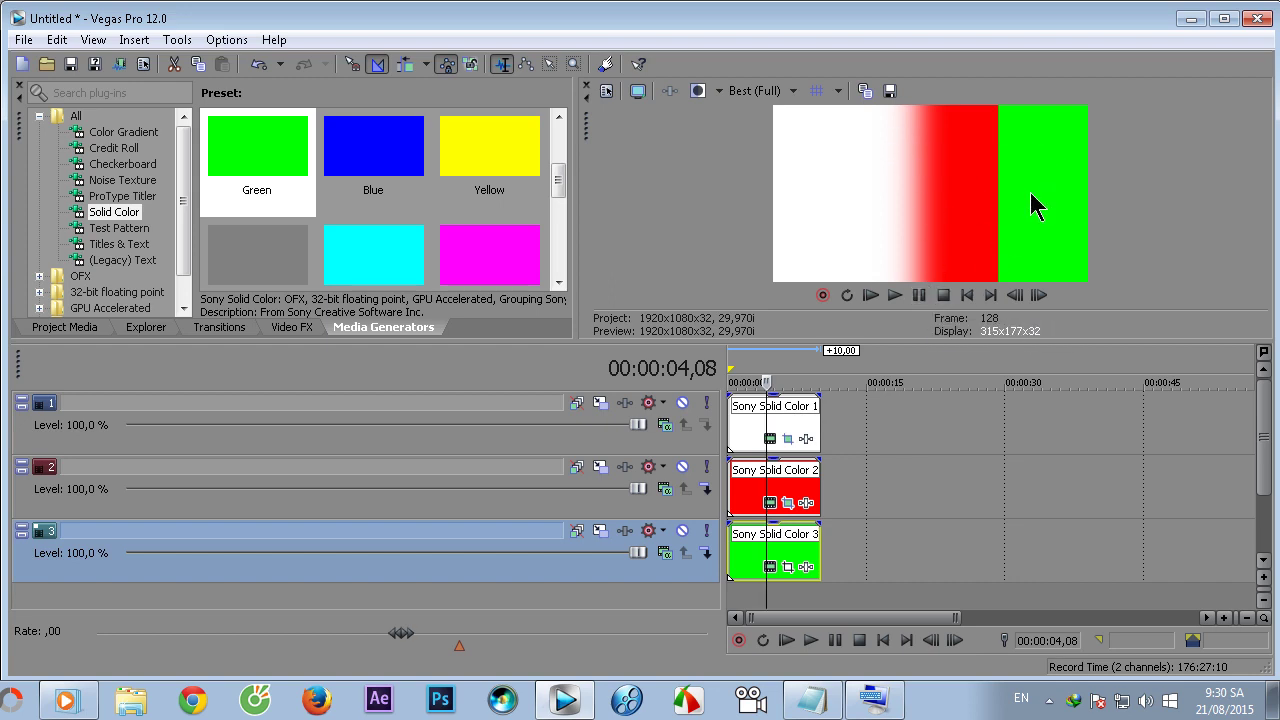
left_click(760, 420)
scroll(845, 483, "up", 2)
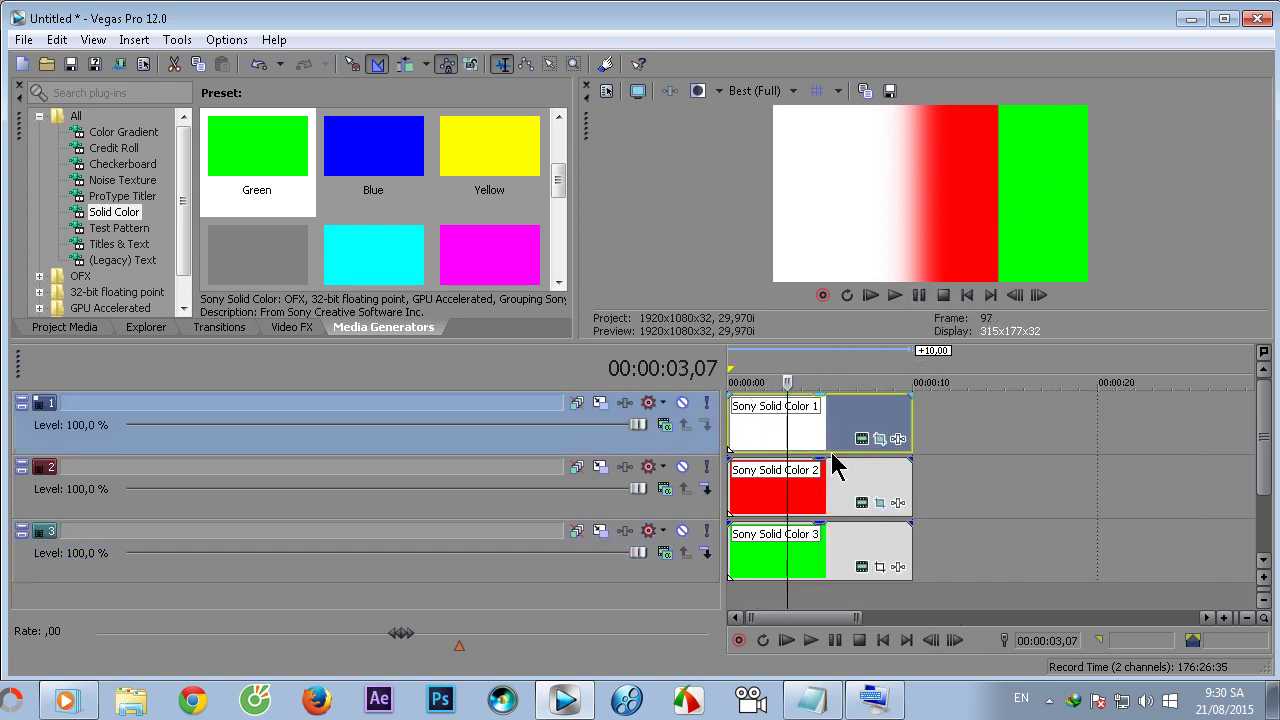
left_click(822, 495)
left_click(811, 557)
left_click(805, 422)
left_click(808, 495)
left_click(808, 538)
scroll(874, 463, "down", 2)
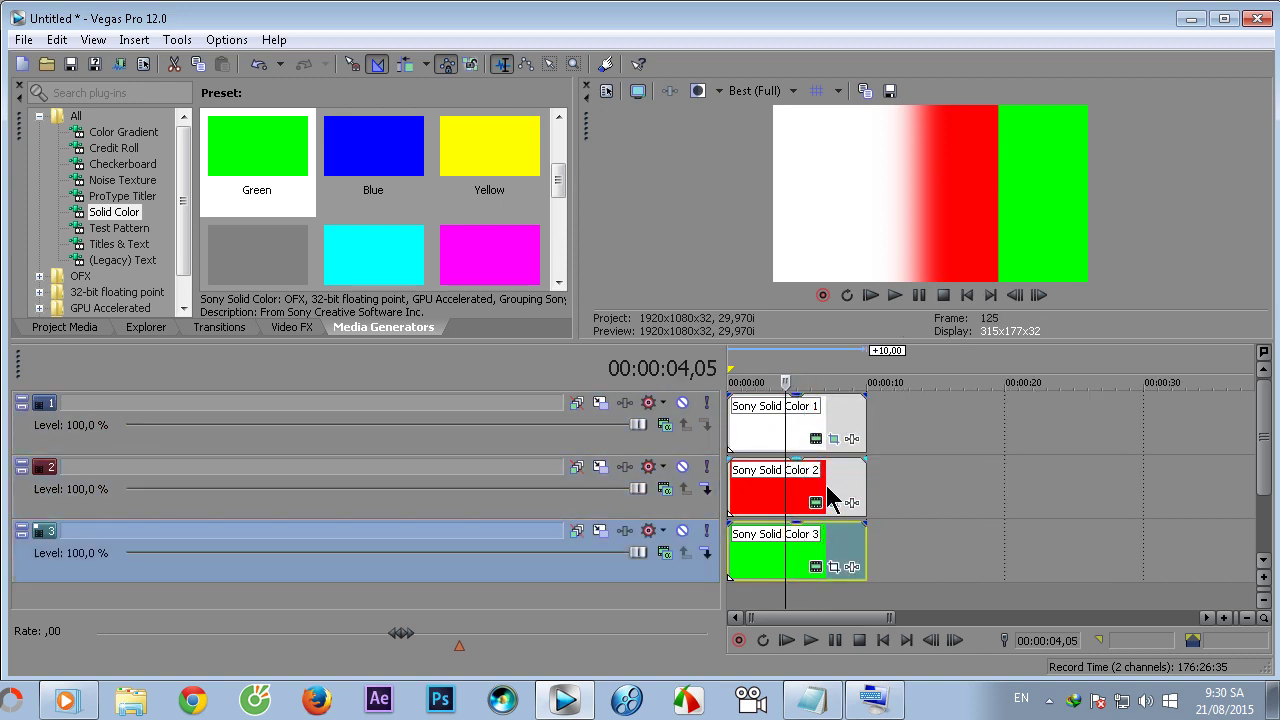
Step: Shift the white event about 20 seconds and the red event about 18 seconds later to expose the layers below, and return both to the timeline start
left_click_drag(826, 420, 1100, 425)
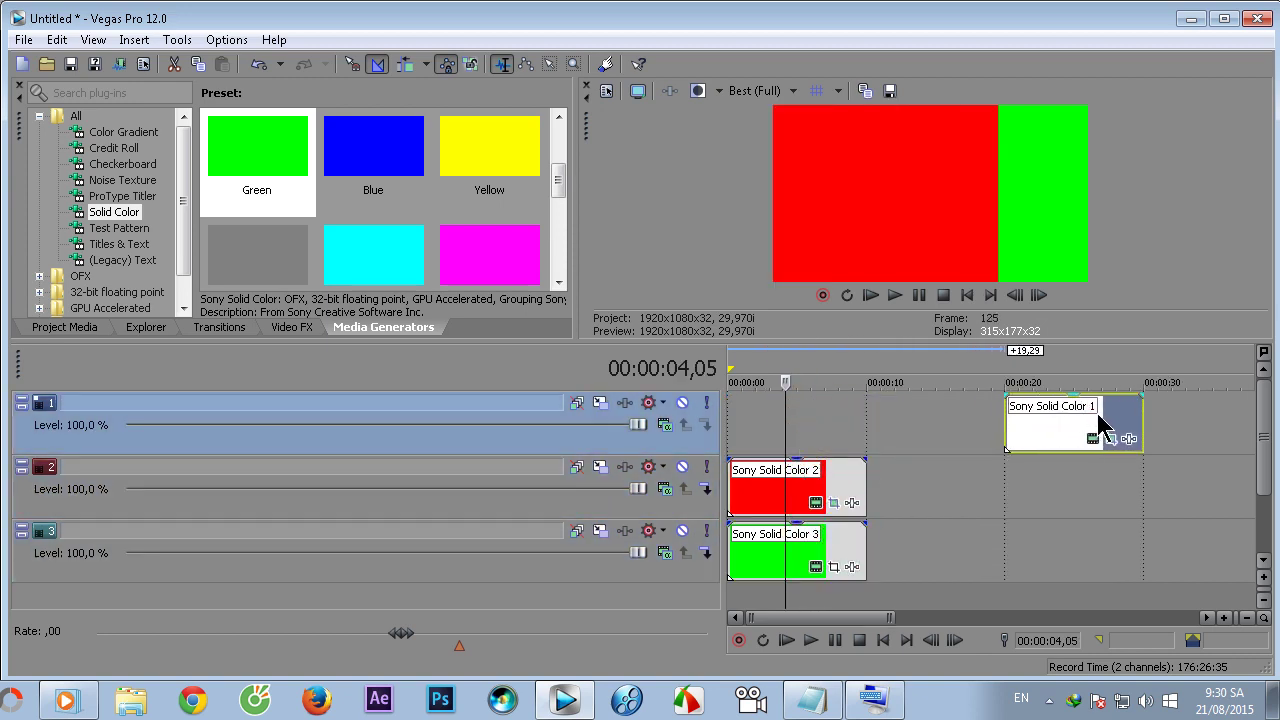
left_click_drag(823, 480, 1070, 503)
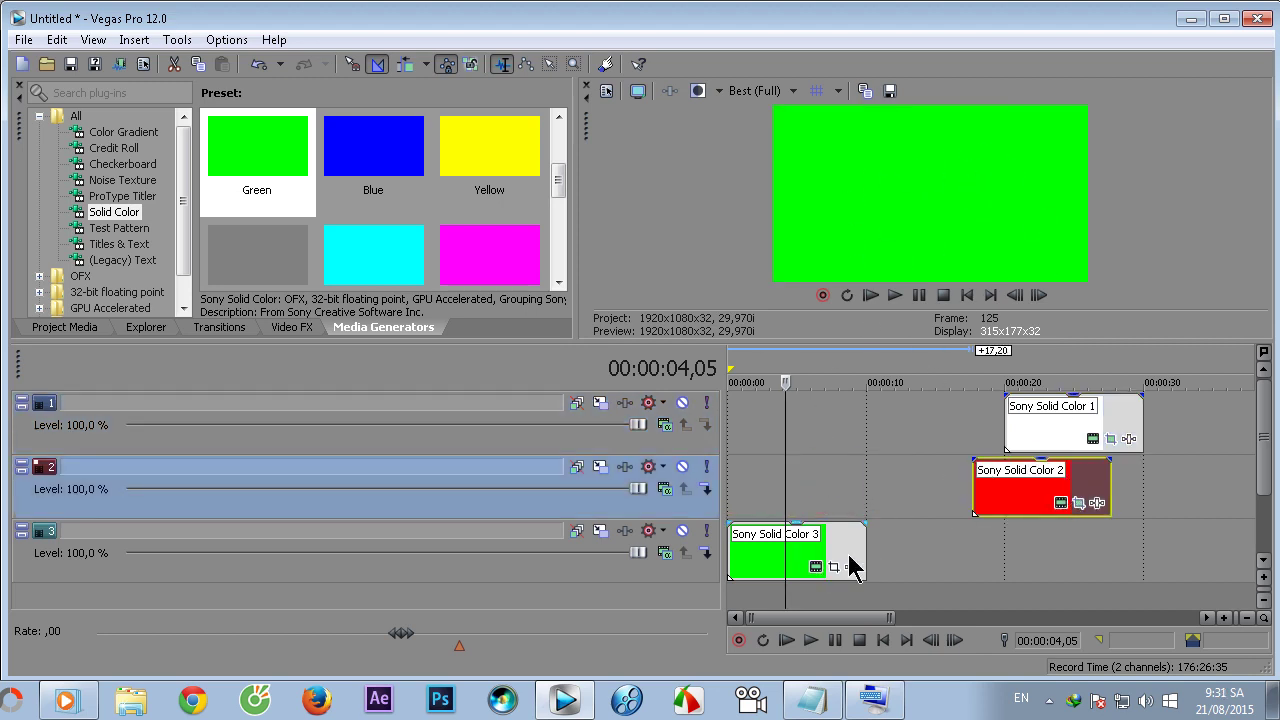
left_click_drag(1070, 503, 789, 506)
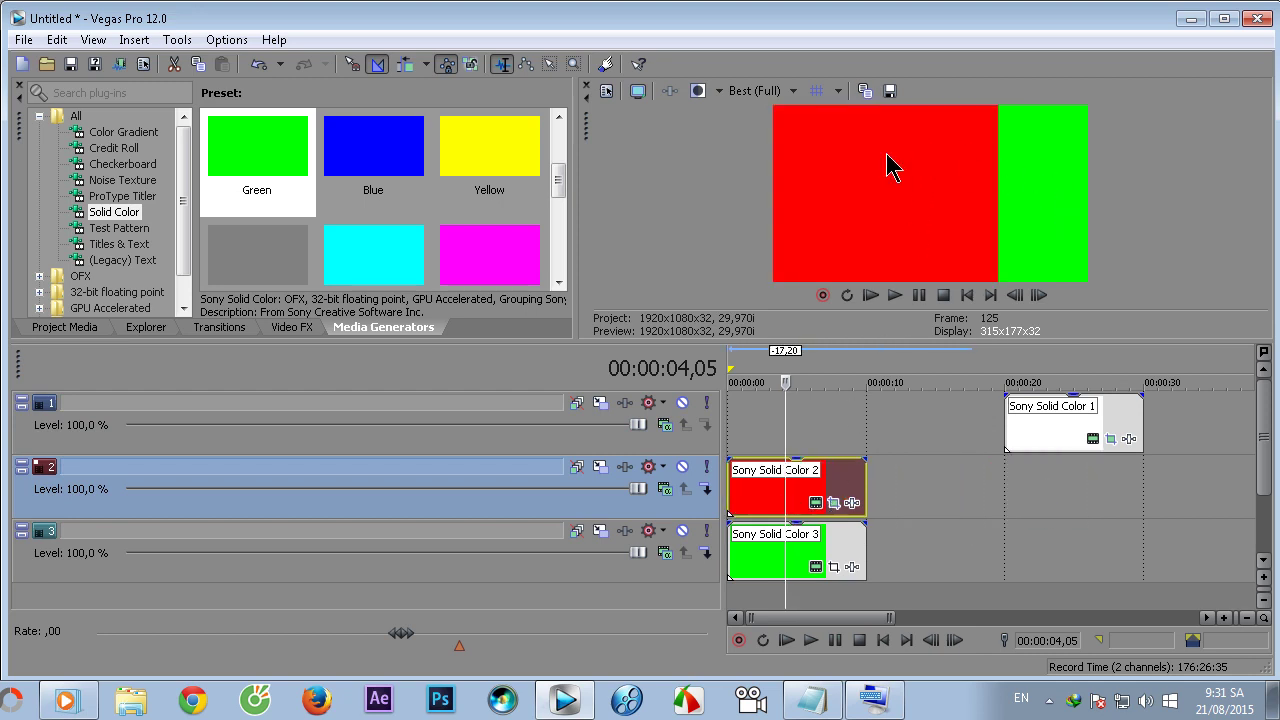
left_click_drag(1029, 428, 753, 428)
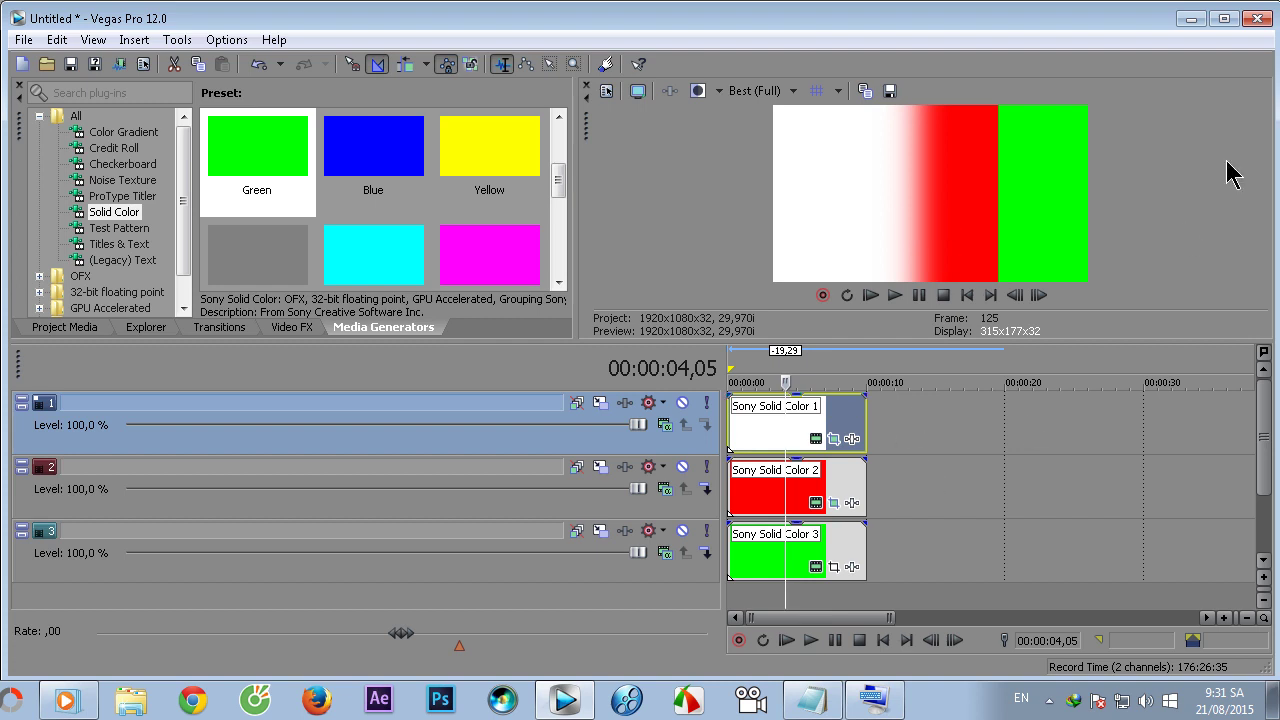
Step: Exit Vegas Pro, discarding the unsaved solid-colour project
left_click(1257, 18)
left_click(662, 309)
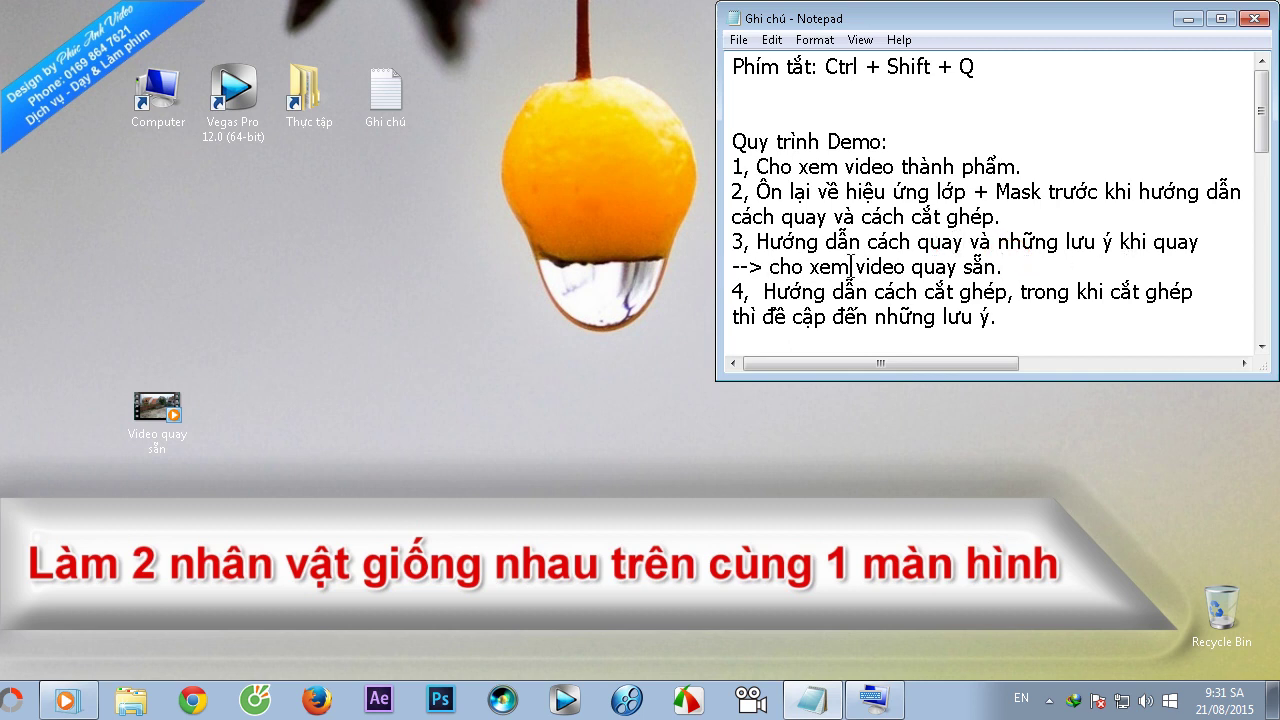
Step: Switch to the media player, play the raw clip WP_20150819_007 while skipping ahead twice, and pause it at 01:12
left_click(88, 700)
left_click(682, 569)
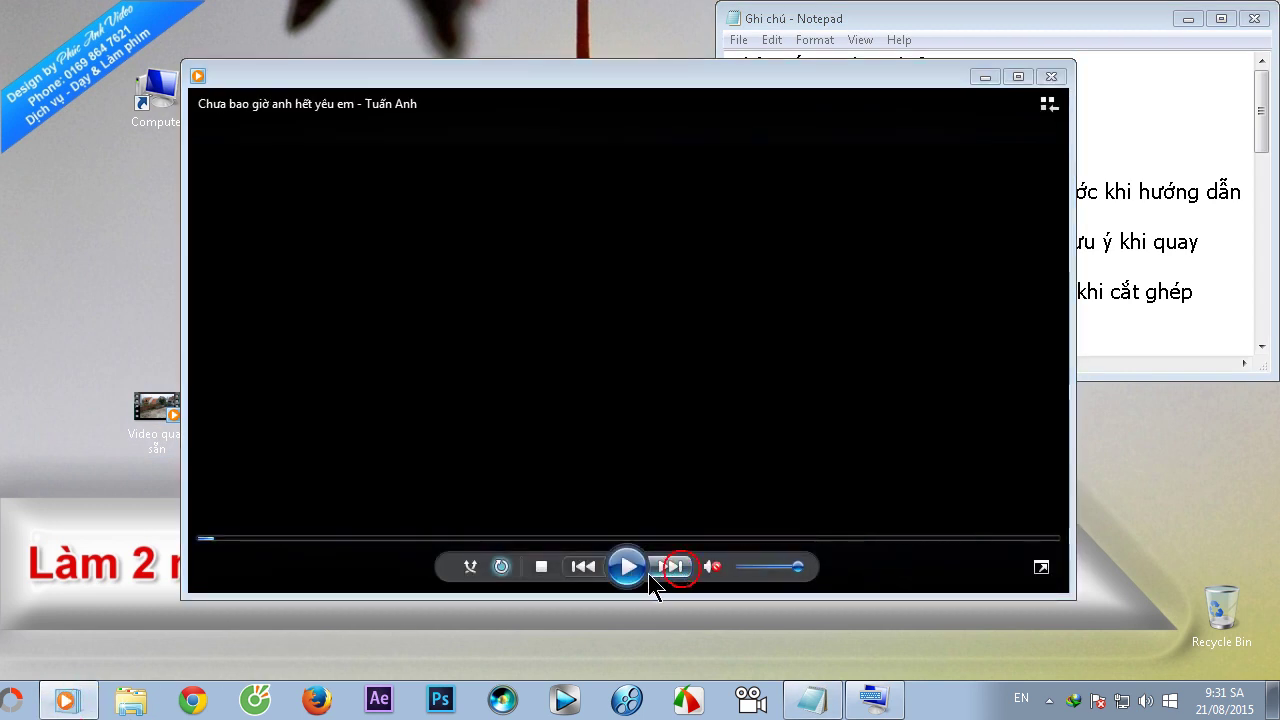
left_click(672, 569)
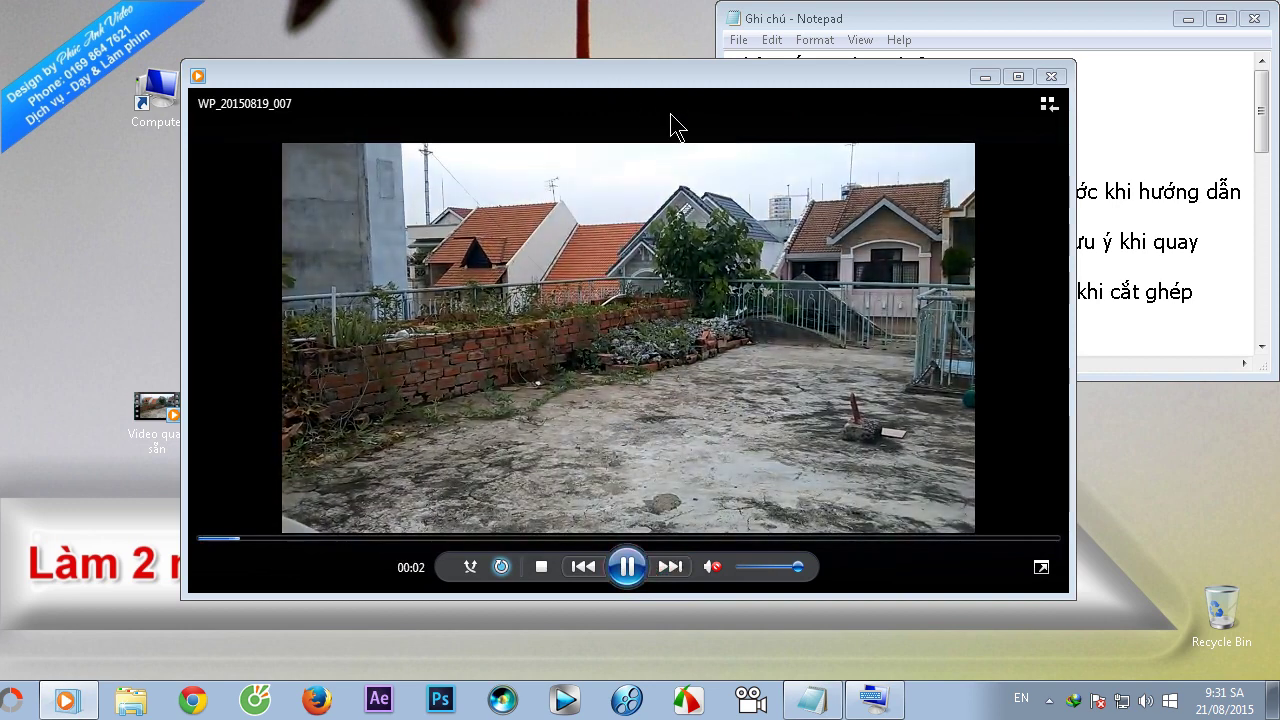
left_click_drag(530, 77, 413, 39)
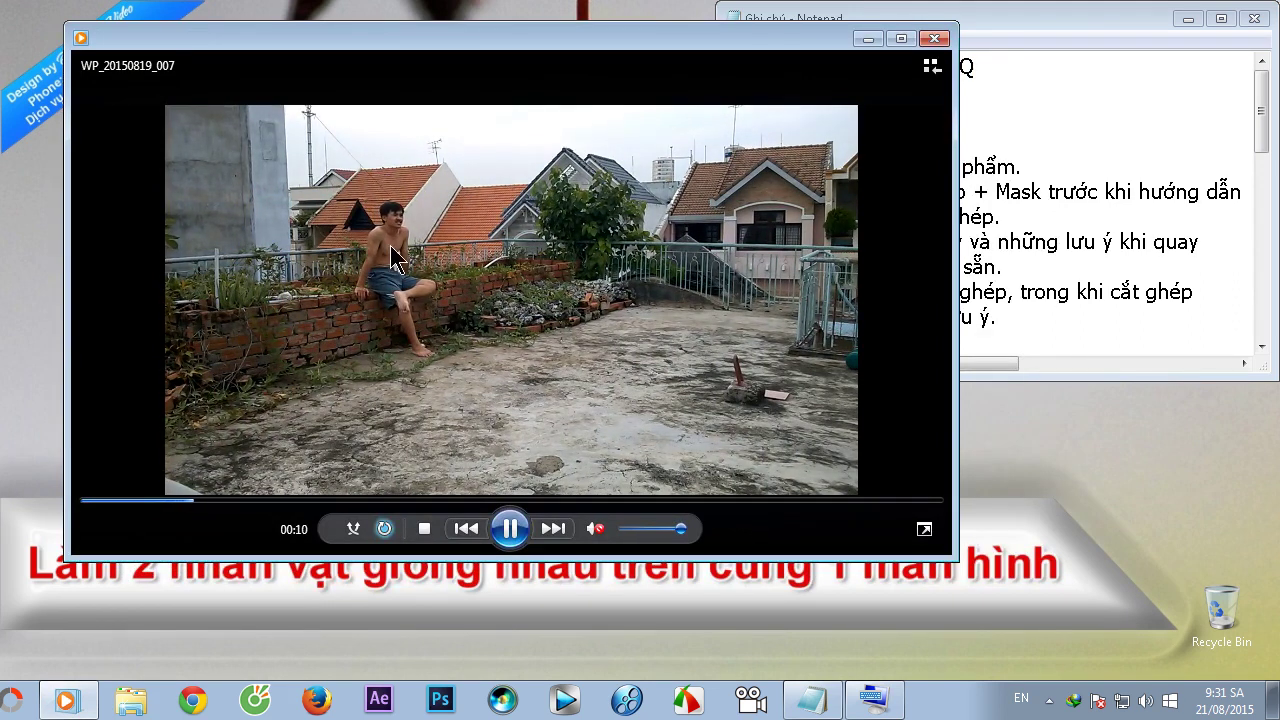
left_click(333, 500)
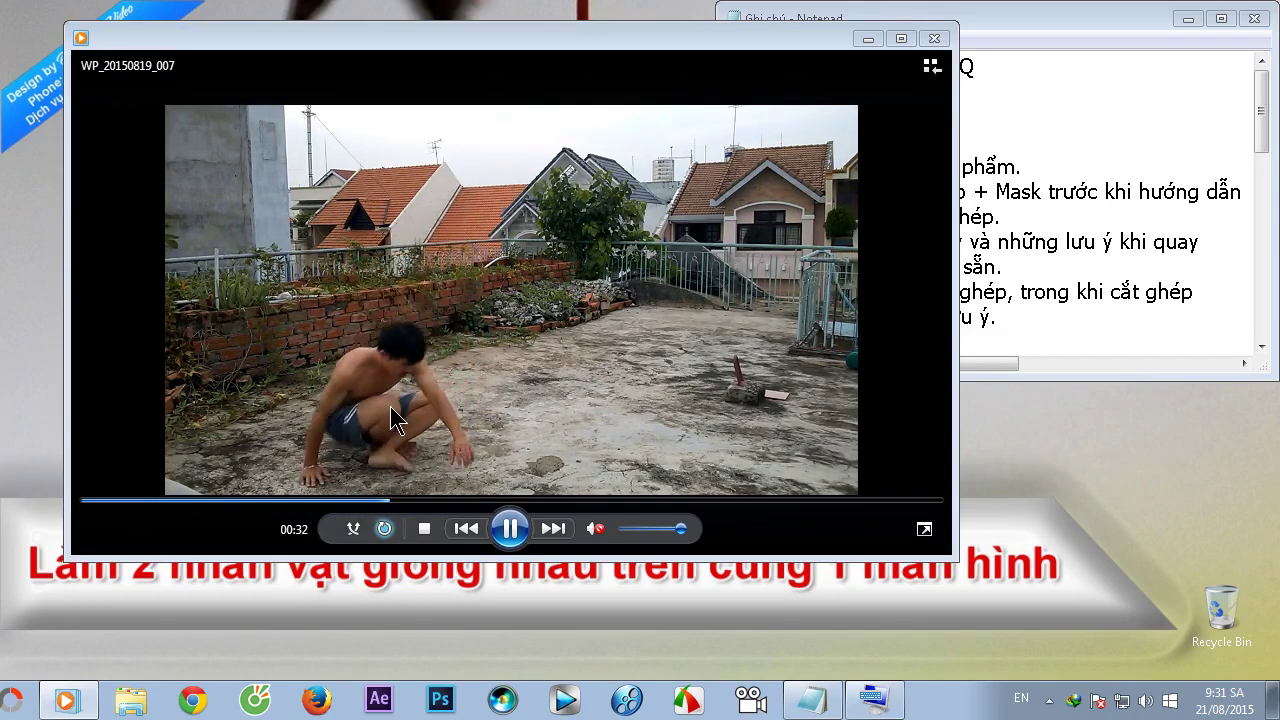
left_click(568, 500)
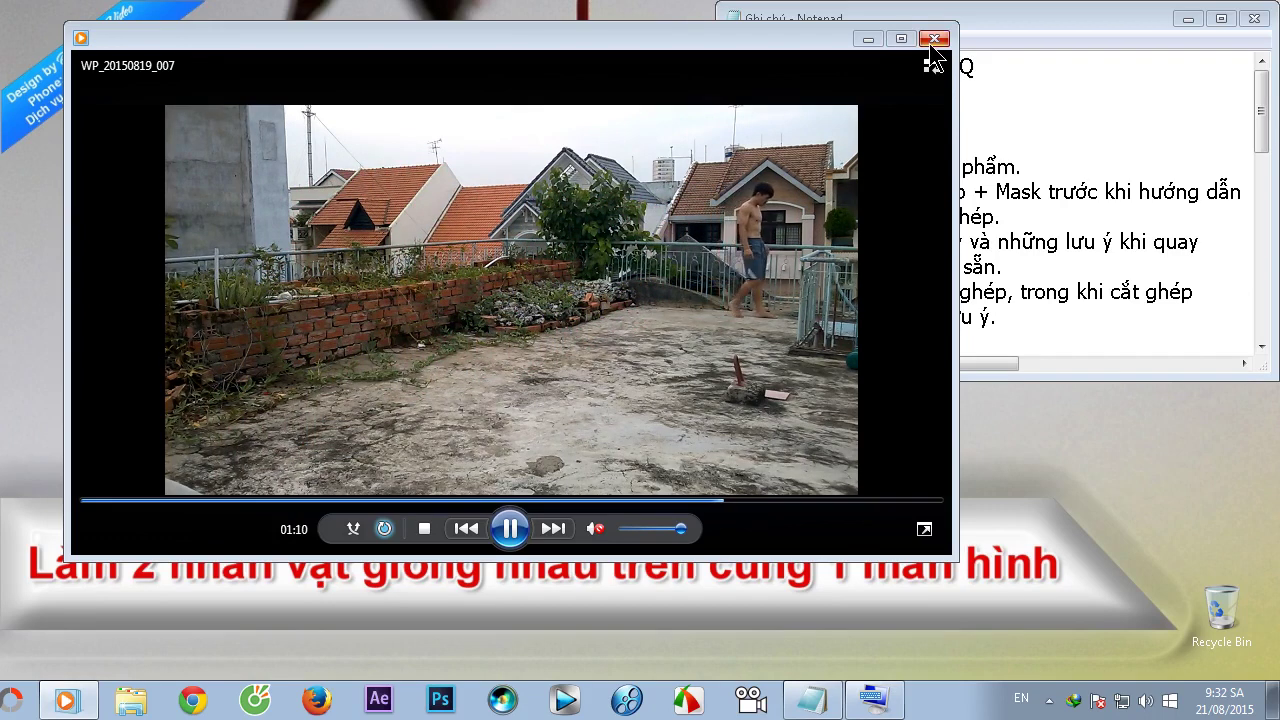
left_click(497, 540)
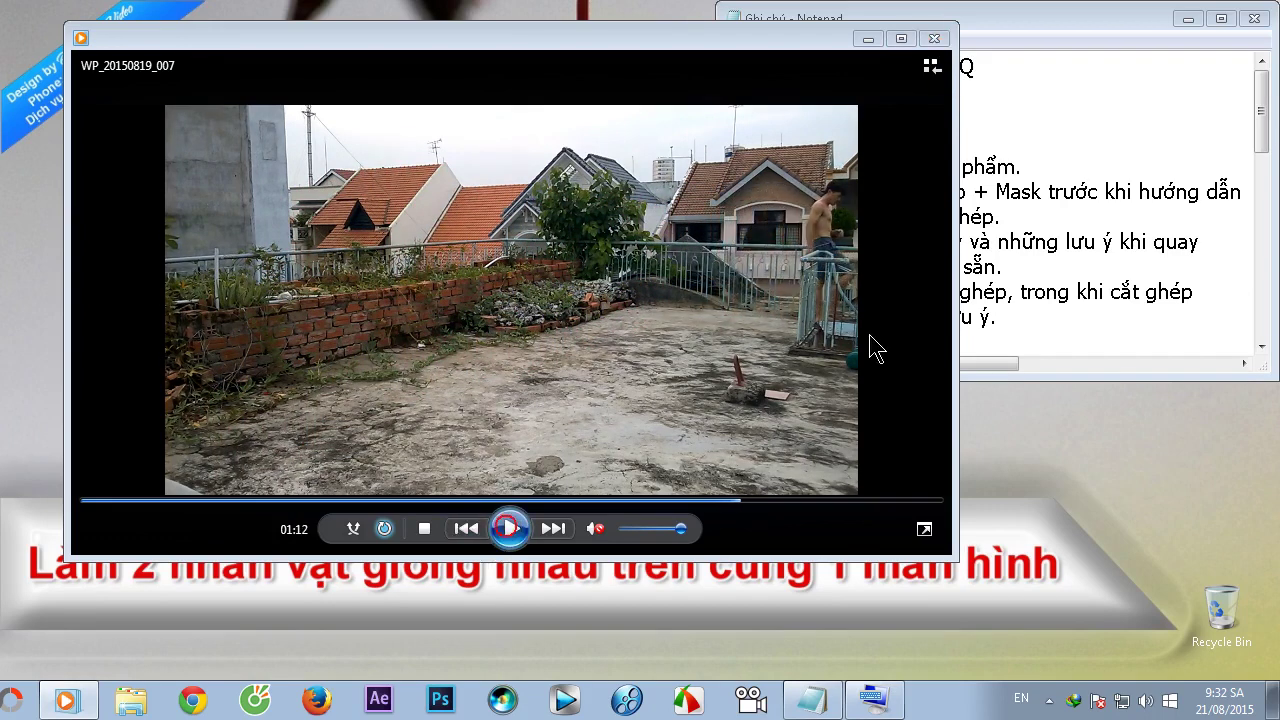
Step: Switch to the Ghi chú notes in Notepad and read the filming tips on camera position, distance, background and lighting
left_click(1070, 216)
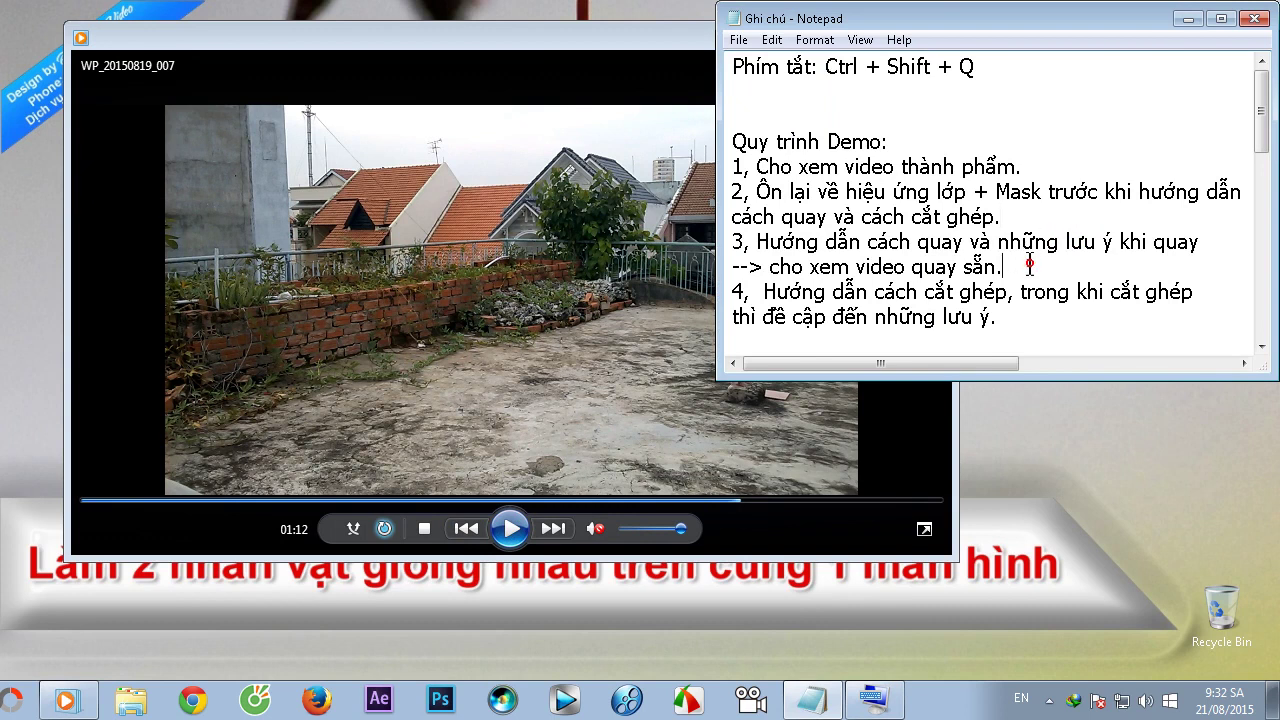
scroll(1030, 264, "down", 3)
left_click(975, 170)
scroll(890, 238, "down", 1)
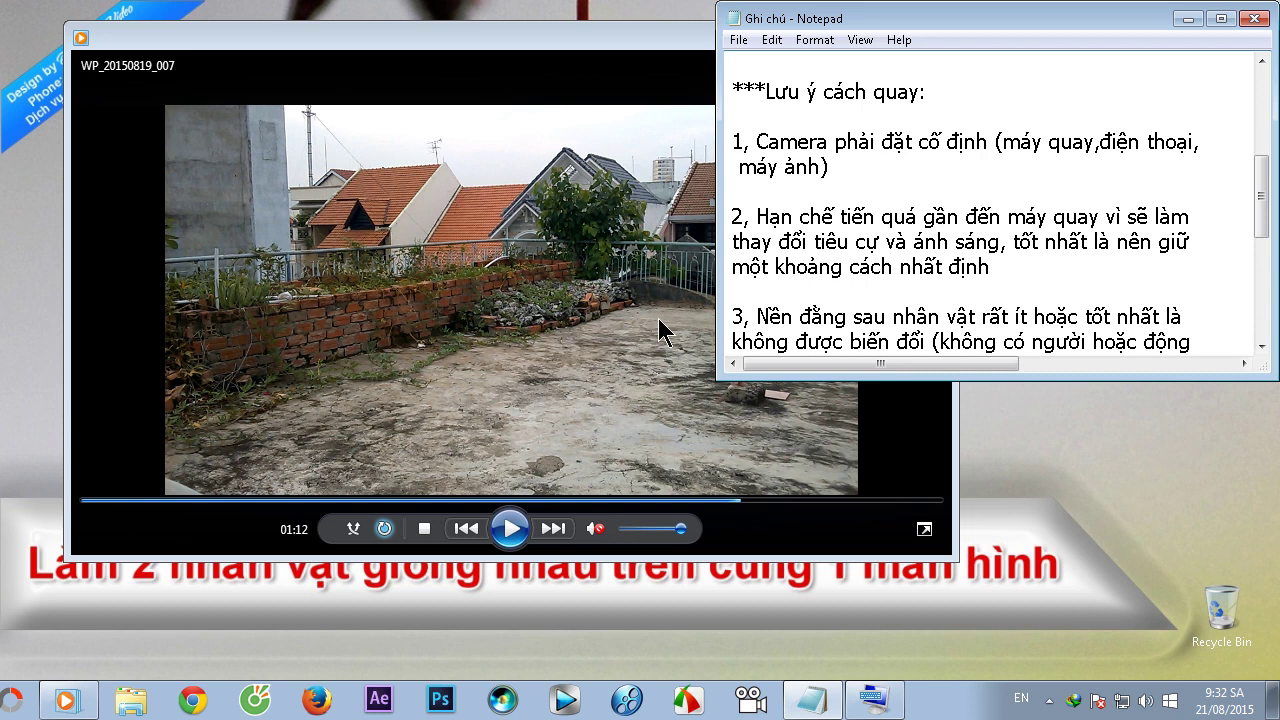
scroll(868, 330, "down", 2)
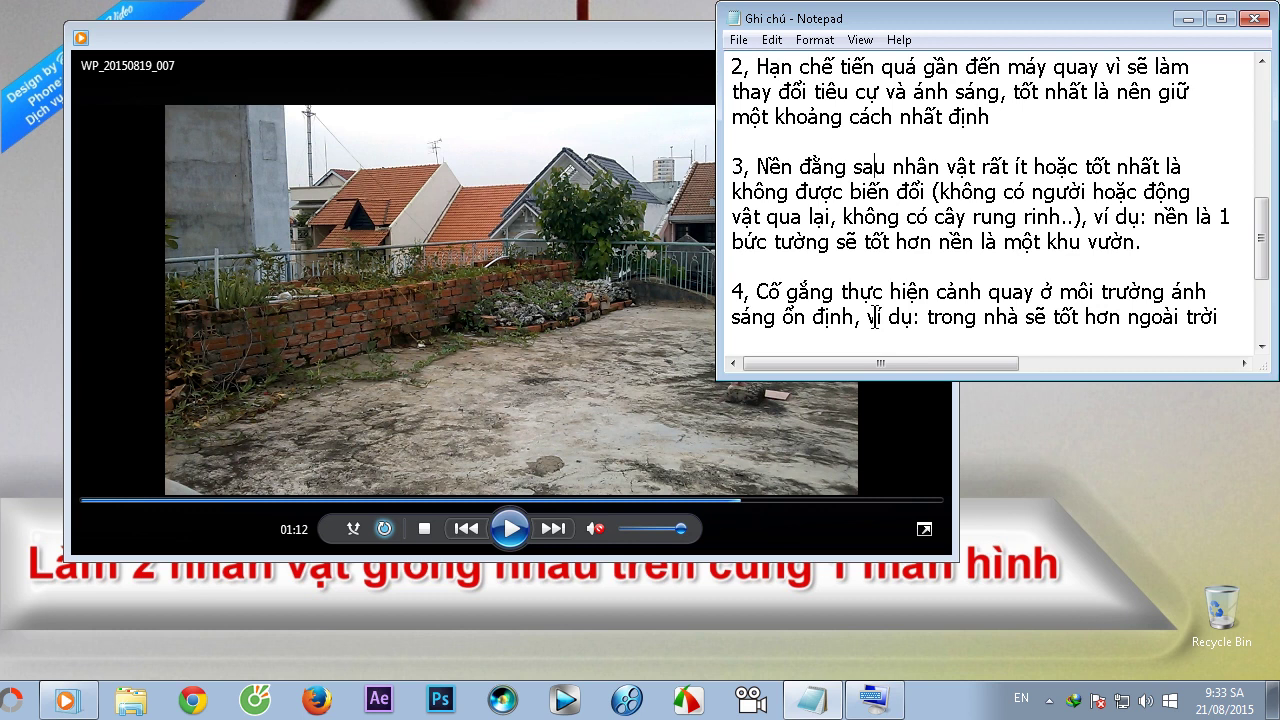
Step: Examine the lighting in the raw clip by playing short passages from 01:12, 00:07 and 01:26
left_click(553, 335)
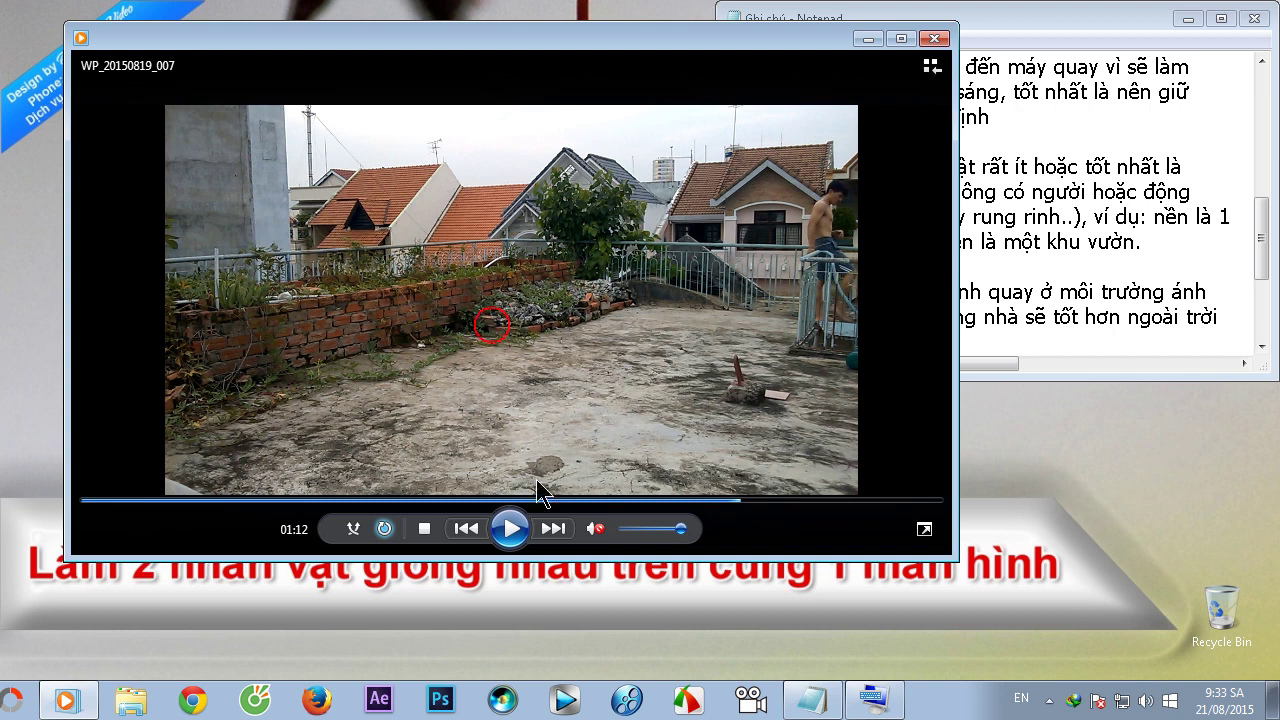
left_click(510, 528)
left_click(510, 528)
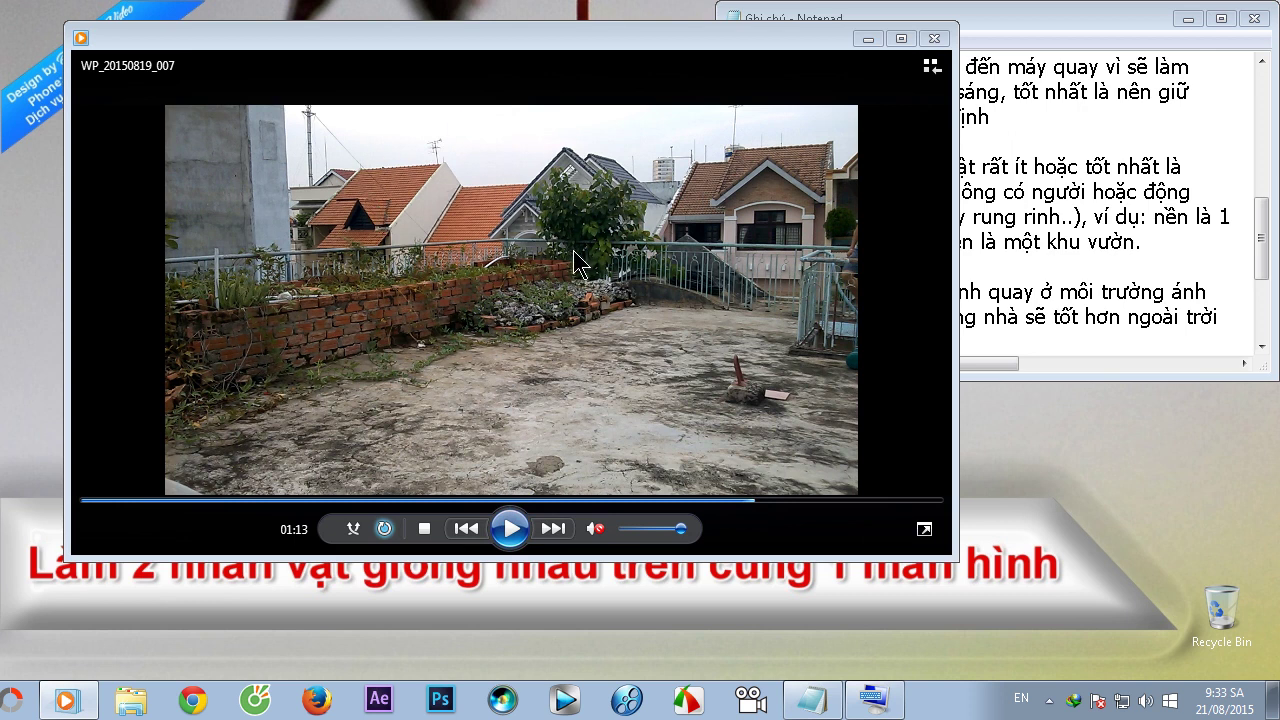
left_click(159, 502)
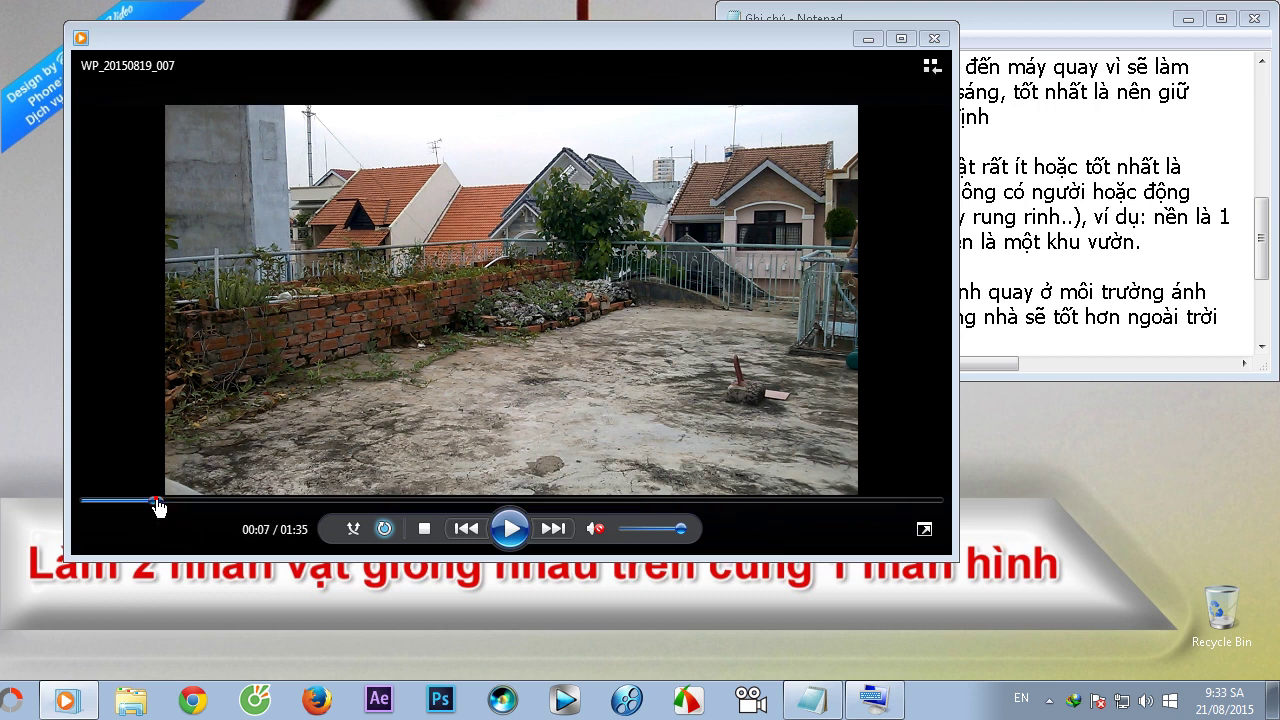
left_click(497, 533)
left_click(510, 533)
left_click(857, 502)
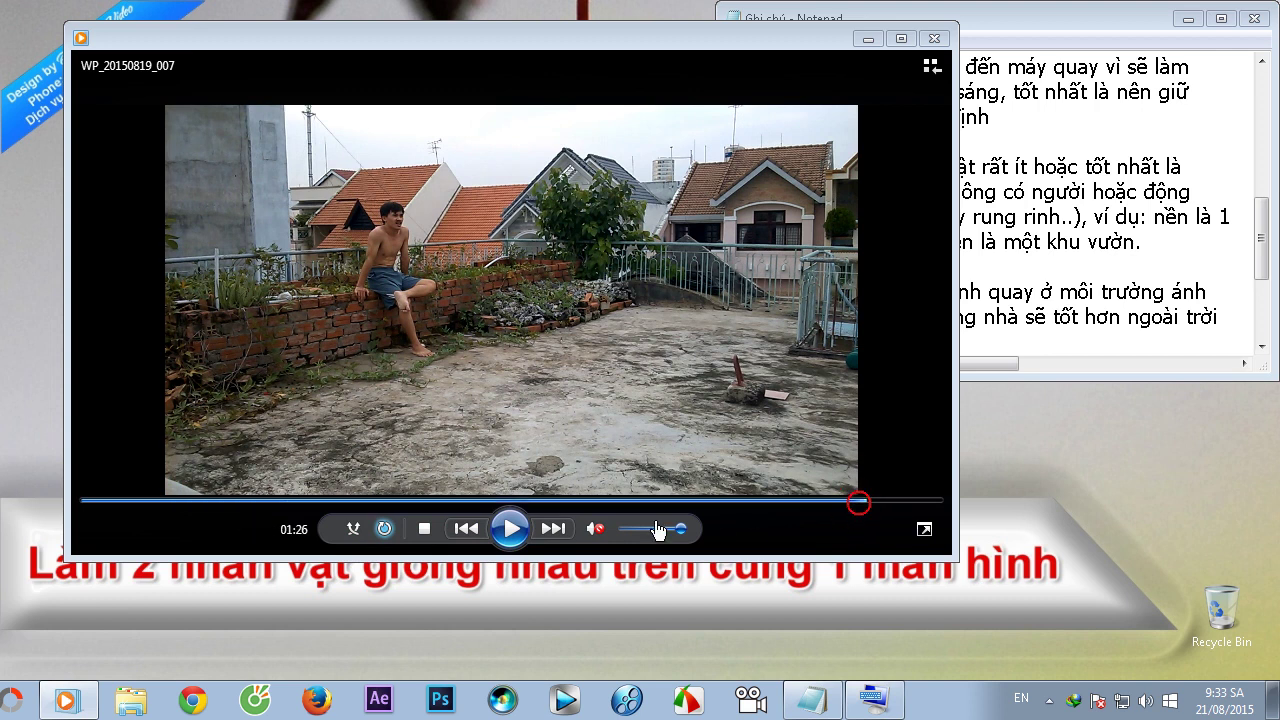
left_click(509, 528)
left_click(510, 528)
Step: Read the remaining filming tips and the mask-cutting note, and go back to item 4 of the demo outline
left_click(1090, 280)
scroll(1090, 280, "down", 1)
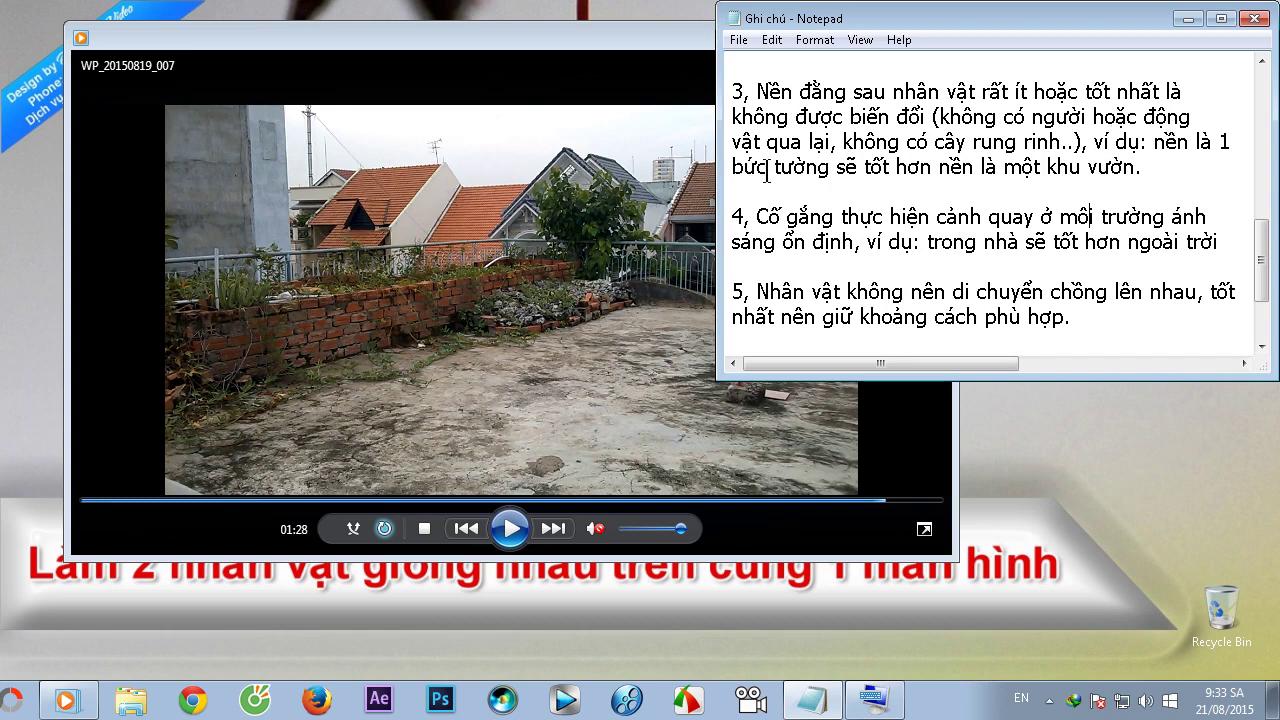
left_click(829, 174)
scroll(1222, 242, "down", 2)
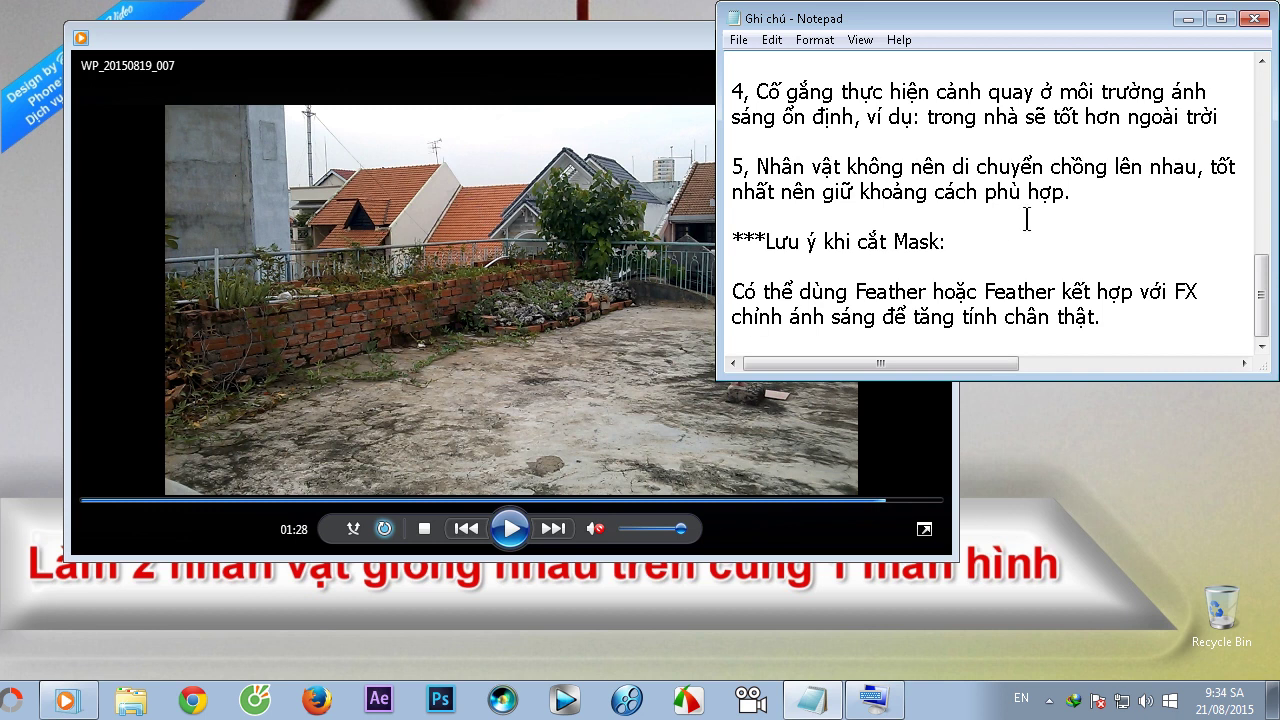
scroll(1014, 227, "up", 7)
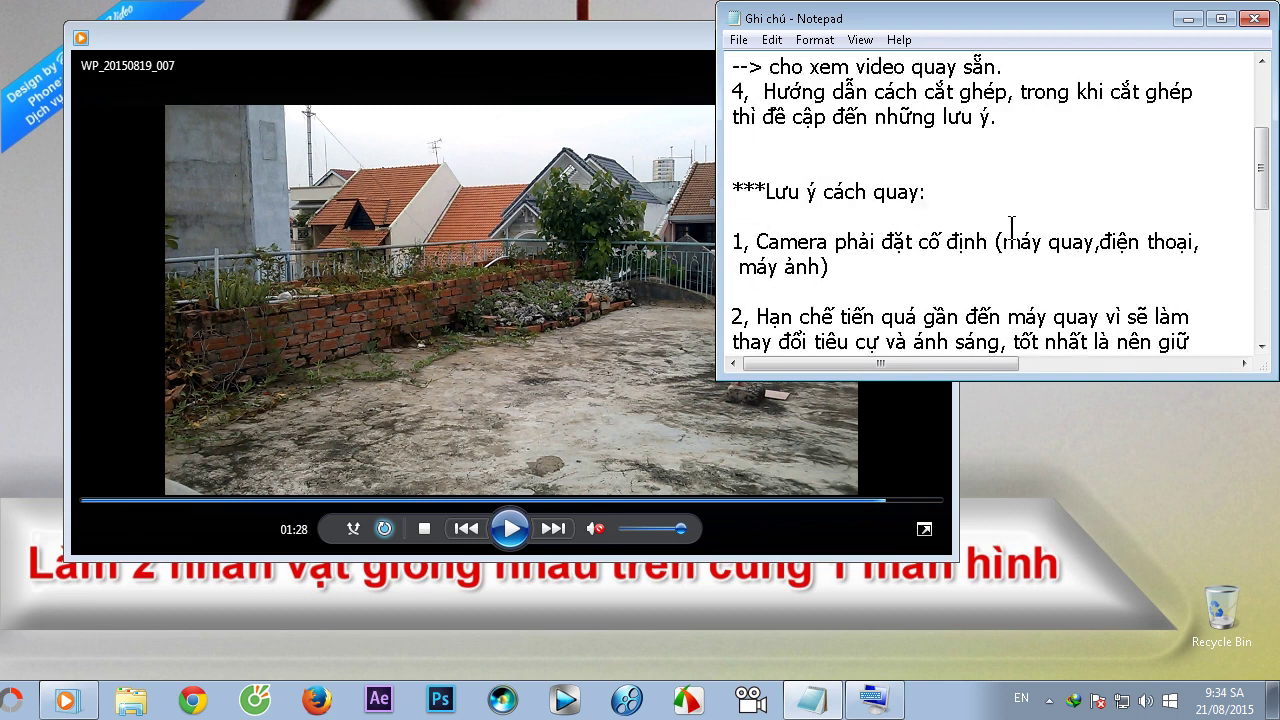
left_click_drag(763, 166, 730, 165)
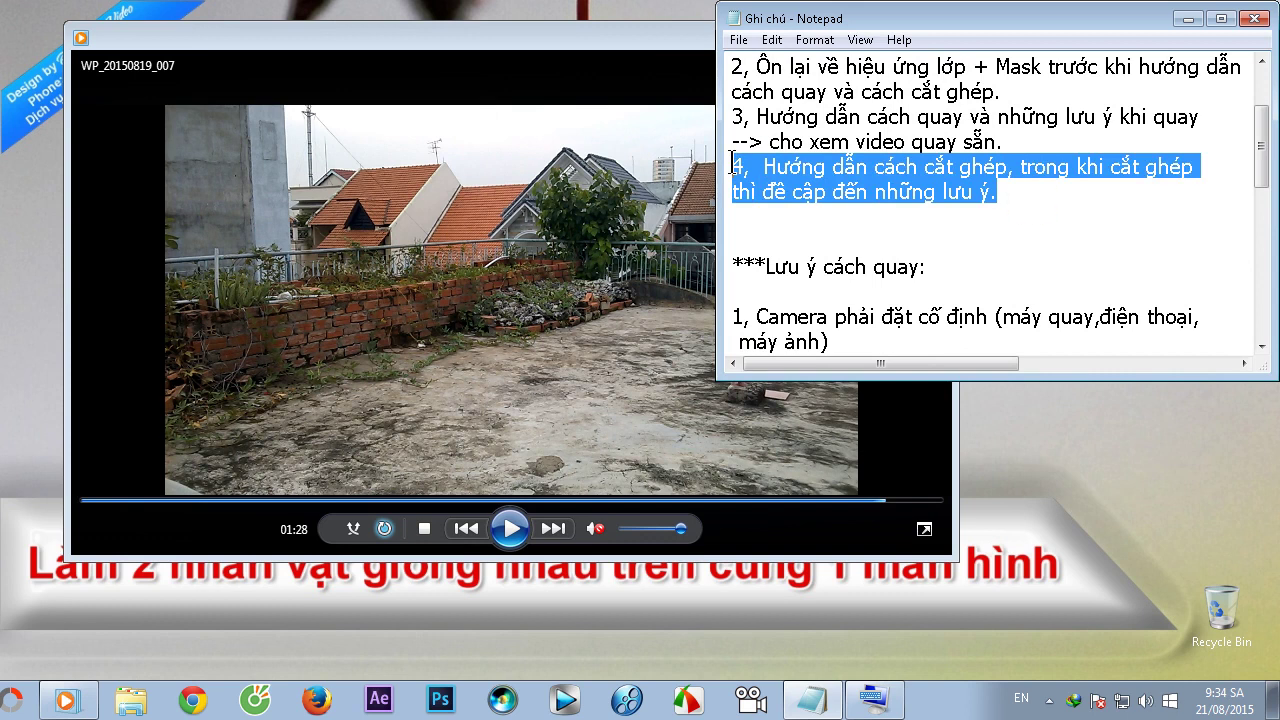
left_click(1012, 215)
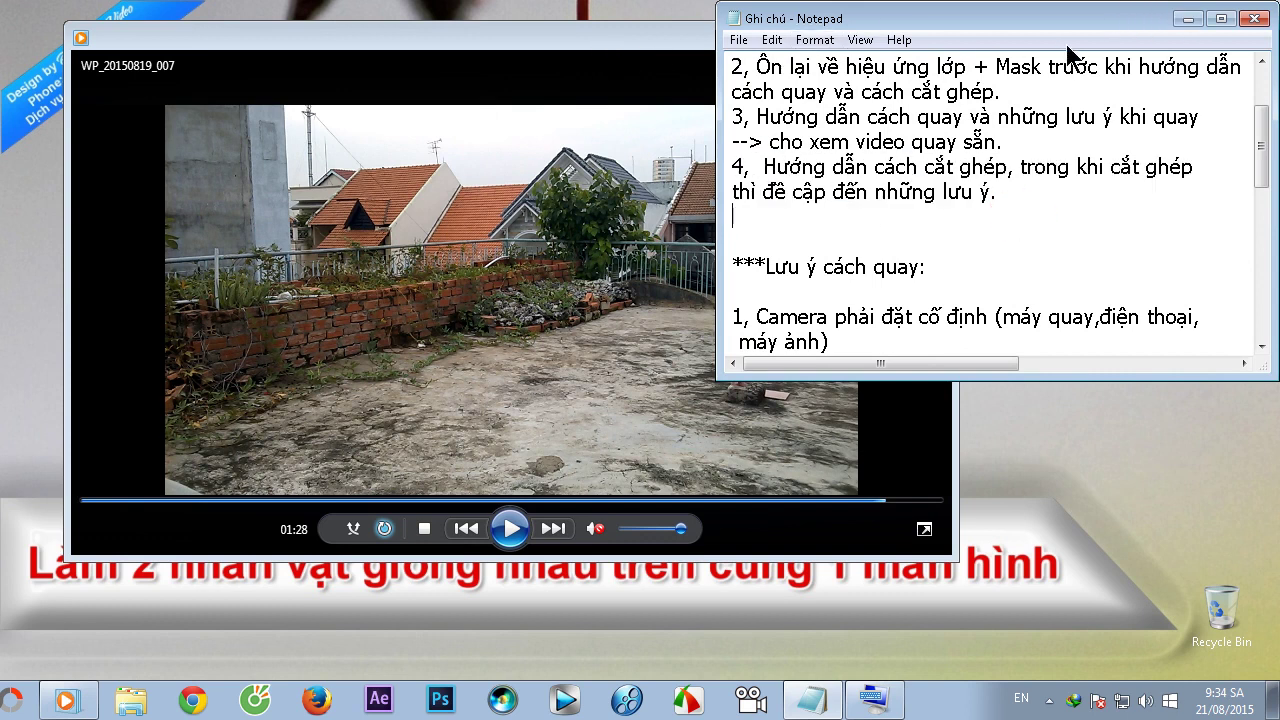
Step: Minimise the notes and the media player, and start Vegas Pro 12.0 from the desktop
left_click(1187, 19)
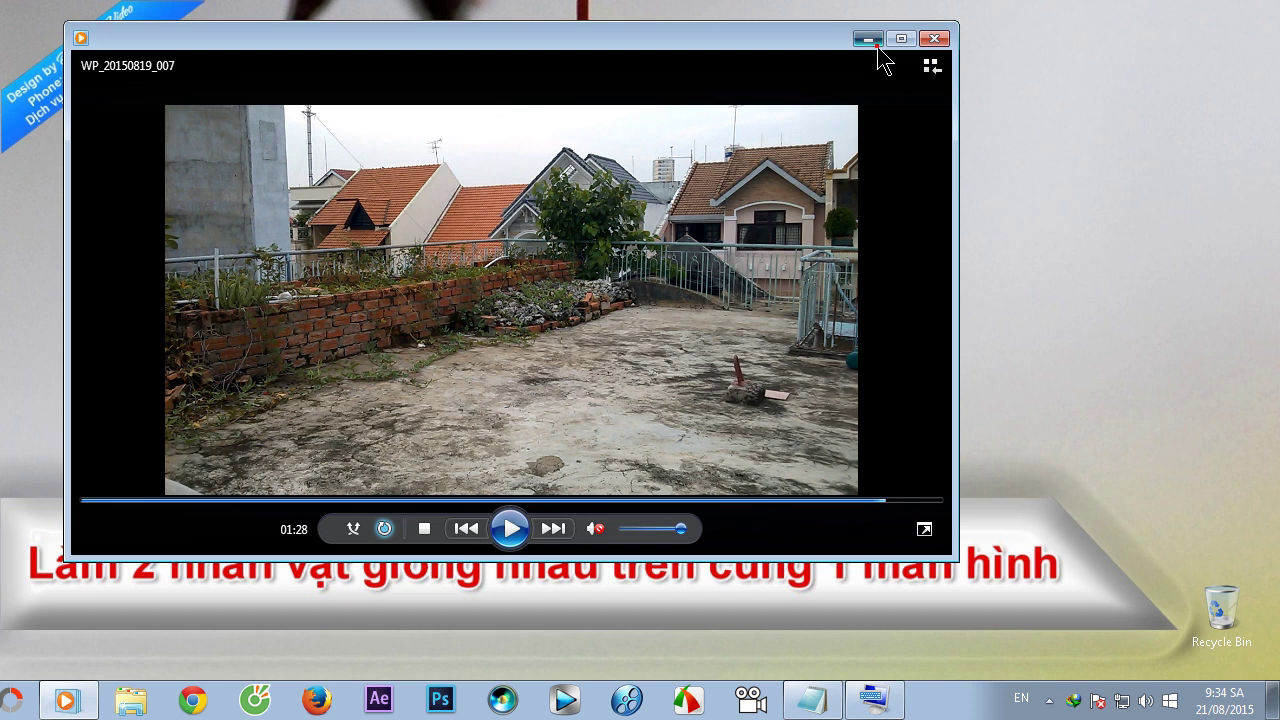
left_click(868, 39)
double_click(224, 102)
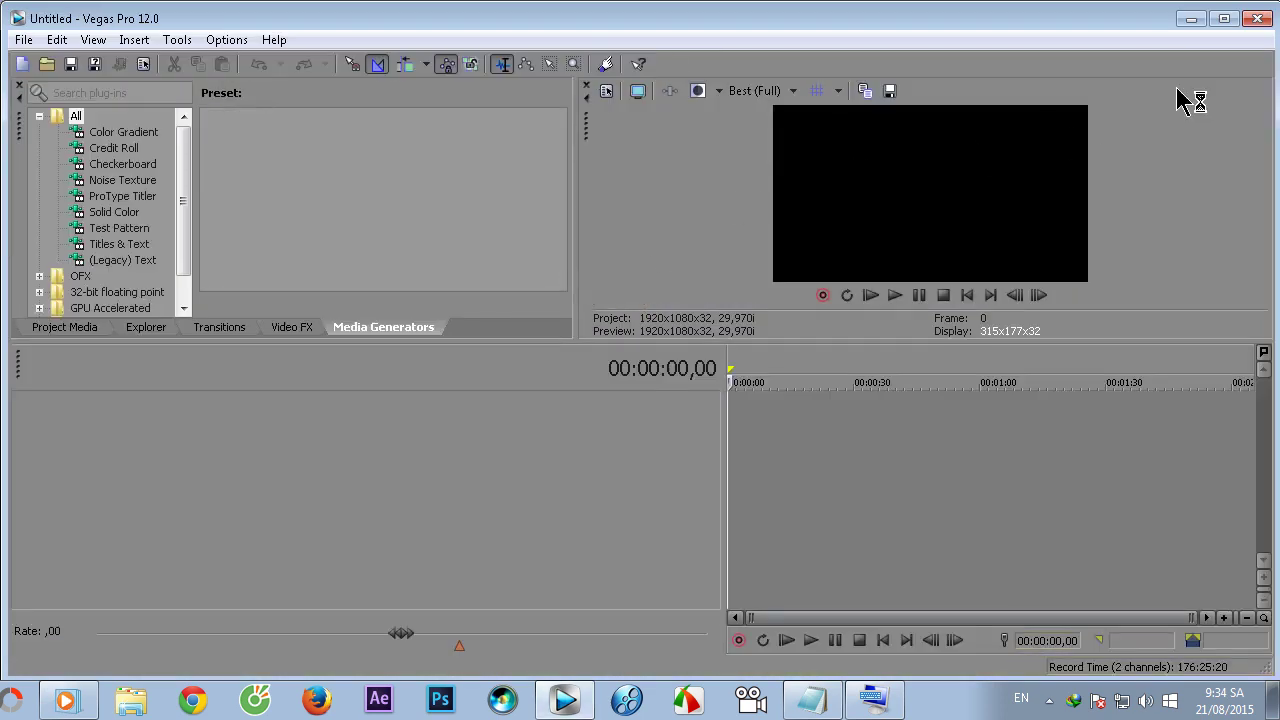
Step: Add the desktop video "Video quay sẵn" with its audio to the start of the empty Vegas Pro timeline
left_click(1195, 18)
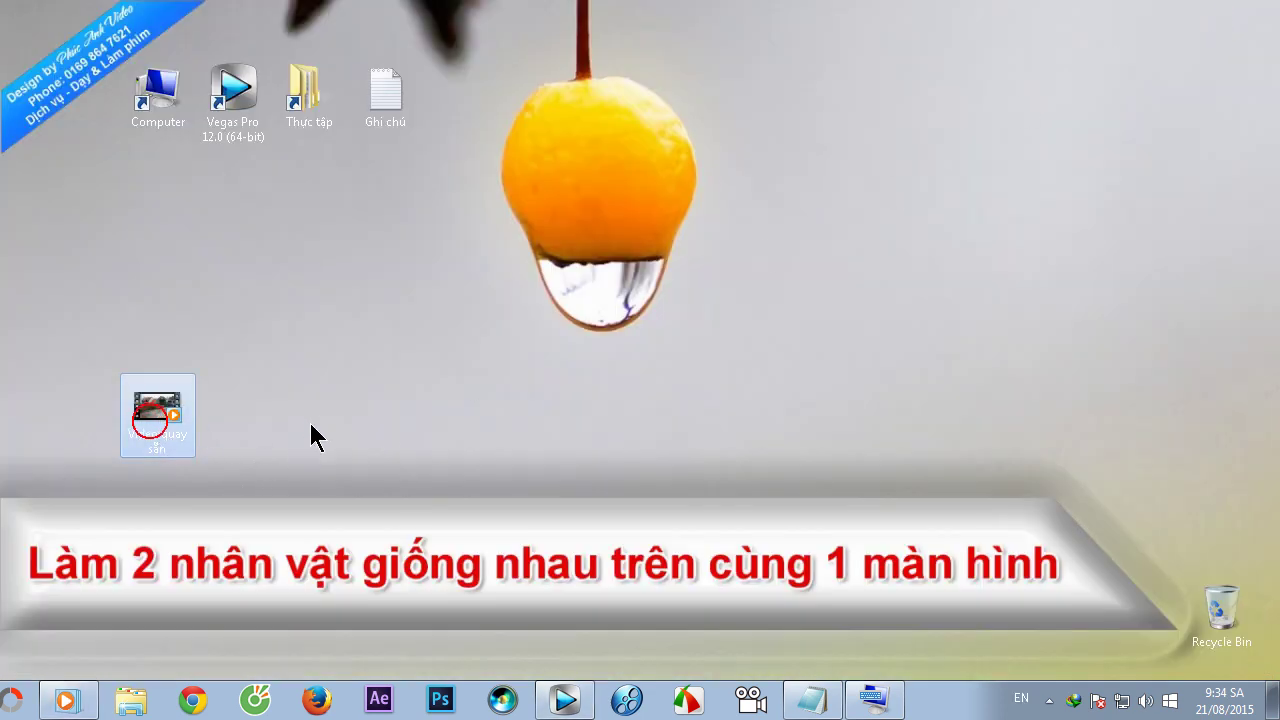
left_click(149, 423)
left_click_drag(168, 418, 640, 442)
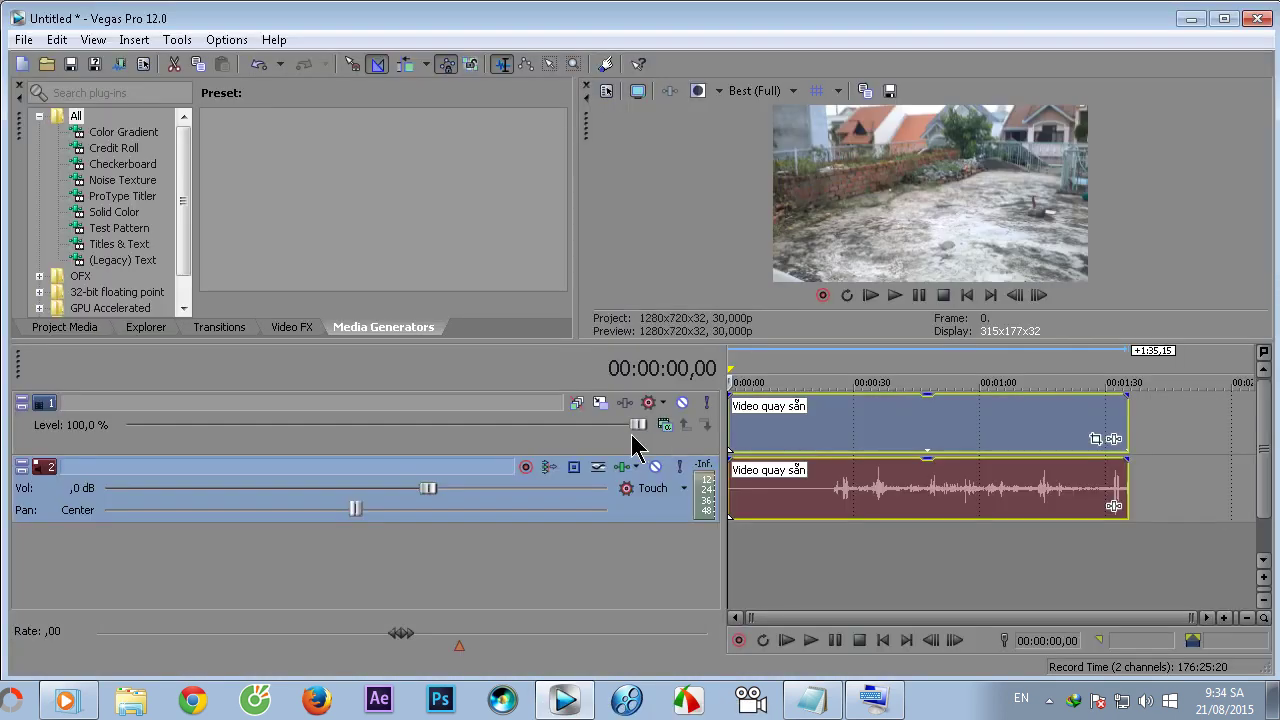
Step: Play the clip from the start, enlarge the preview area, and pause at 00:00:08,12 with the man sitting on the wall
key("space")
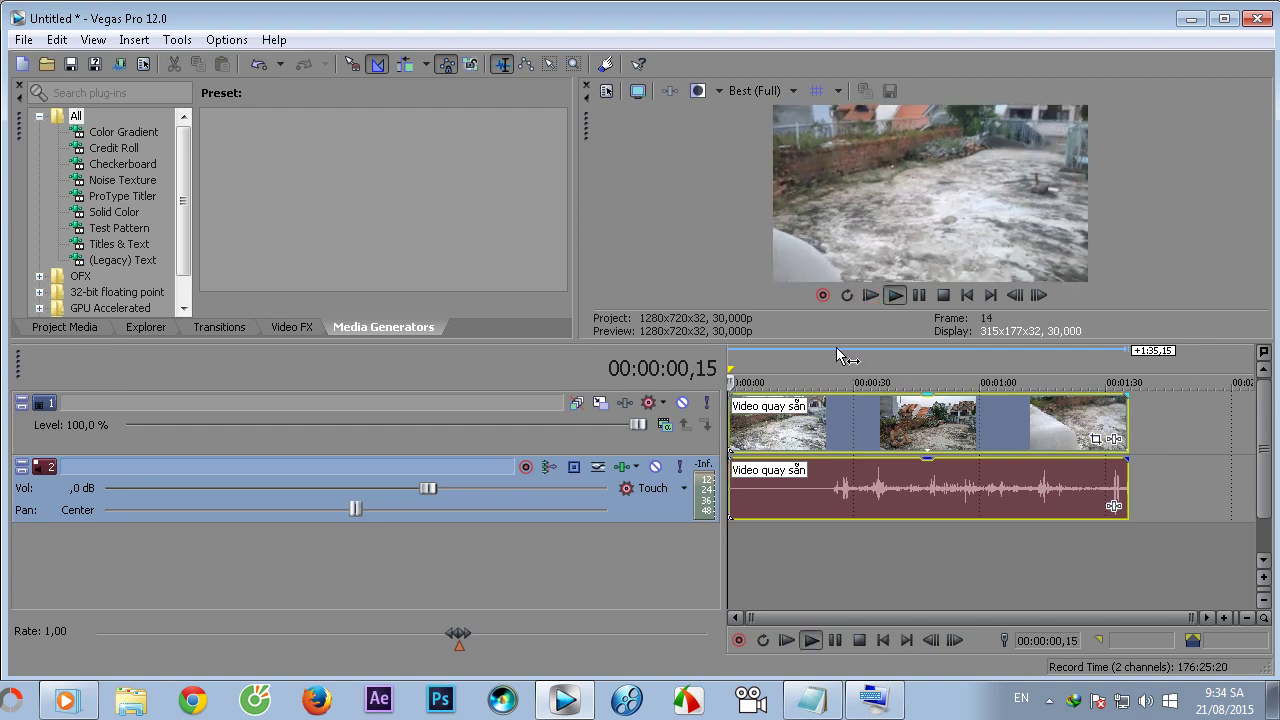
left_click_drag(838, 341, 743, 410)
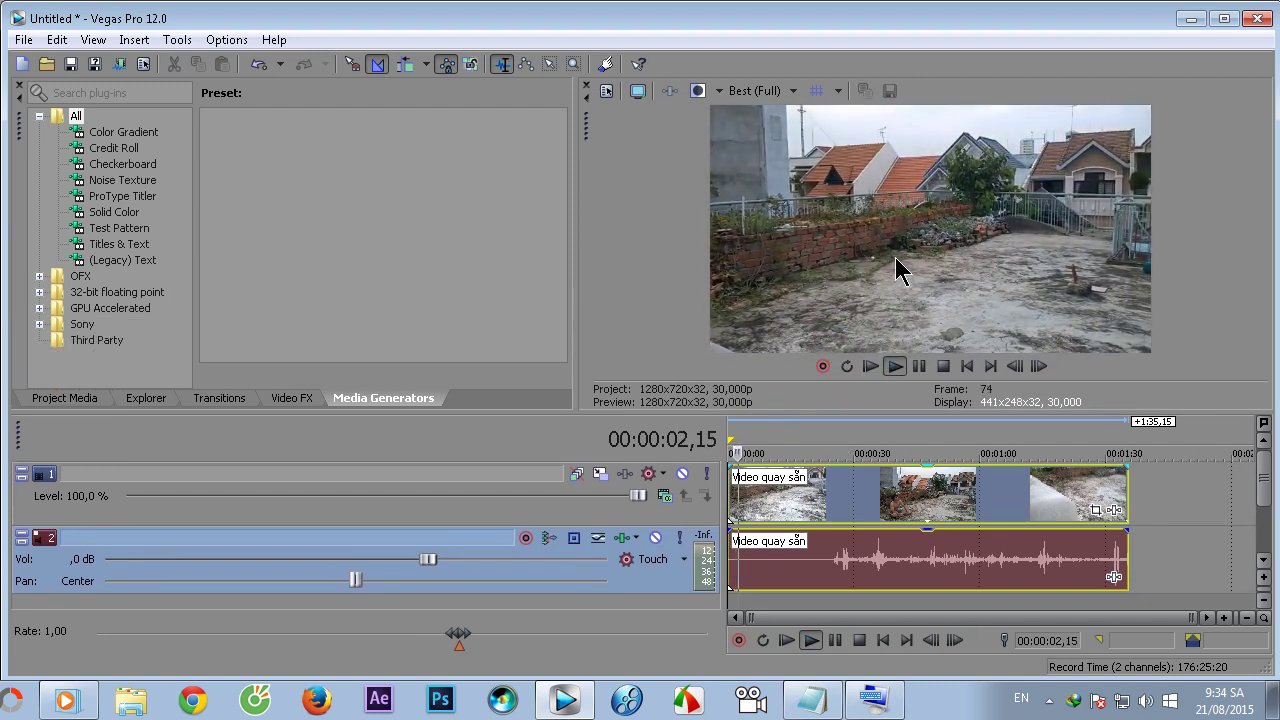
left_click(918, 366)
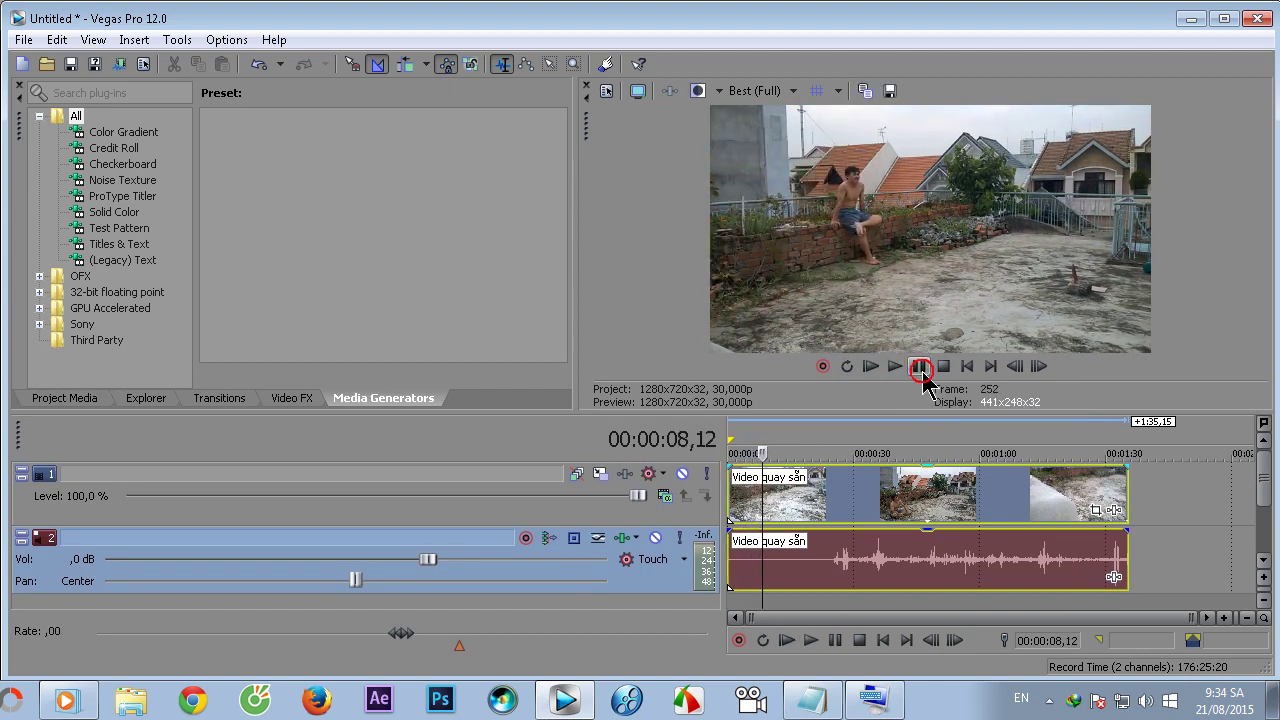
Step: Bring up the On-Screen Keyboard and point out its right and left arrow keys
left_click(886, 695)
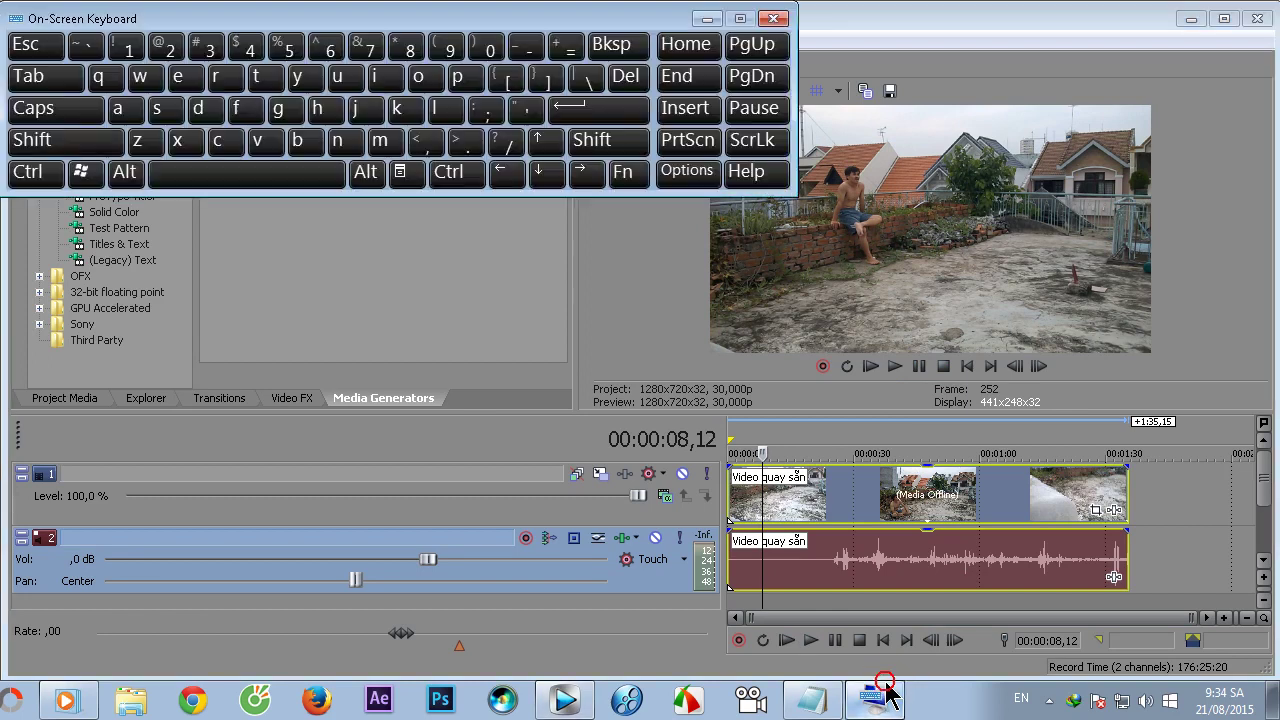
left_click(587, 180)
left_click(513, 173)
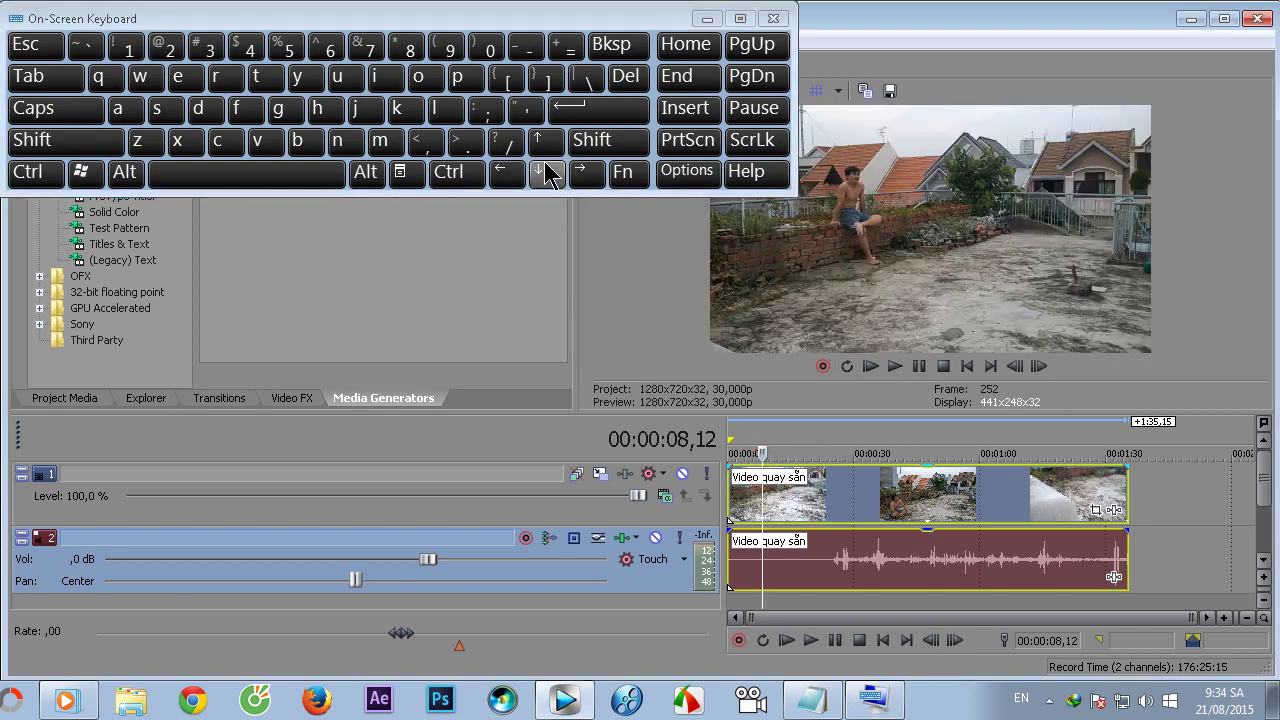
Step: Split the video and its audio at 00:00:08,19, where the man sits on the wall, and delete the piece before it
left_click(503, 178)
left_click(503, 178)
left_click(500, 177)
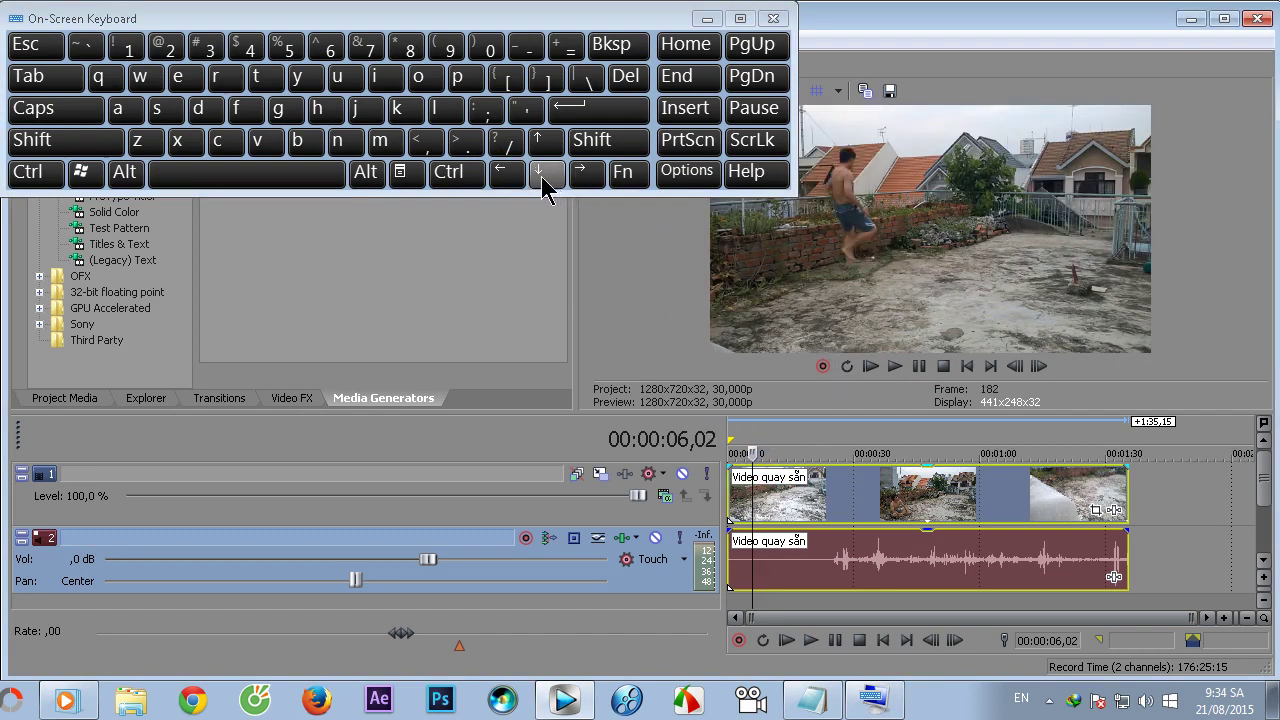
left_click(513, 175)
left_click(513, 176)
left_click(583, 175)
left_click(581, 174)
left_click(581, 176)
left_click(581, 176)
left_click(581, 176)
left_click(581, 176)
left_click(581, 176)
left_click(581, 176)
left_click(581, 176)
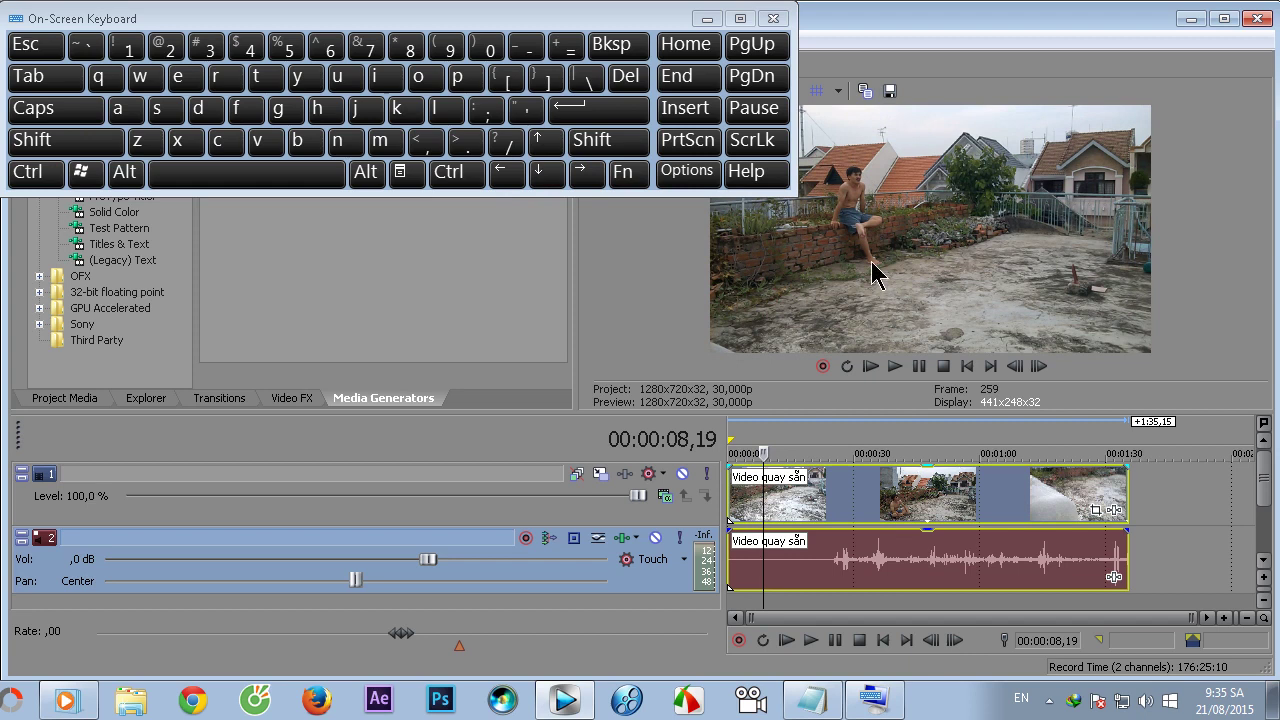
left_click(157, 108)
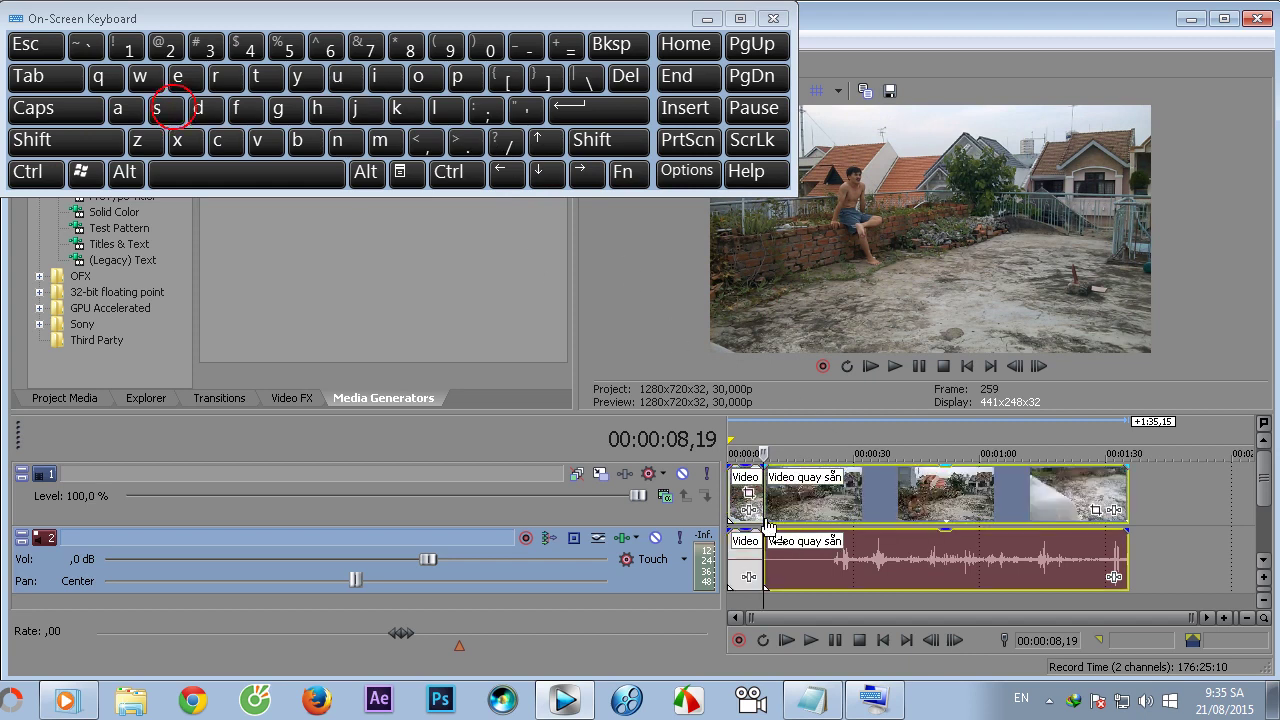
left_click(730, 492)
left_click(625, 76)
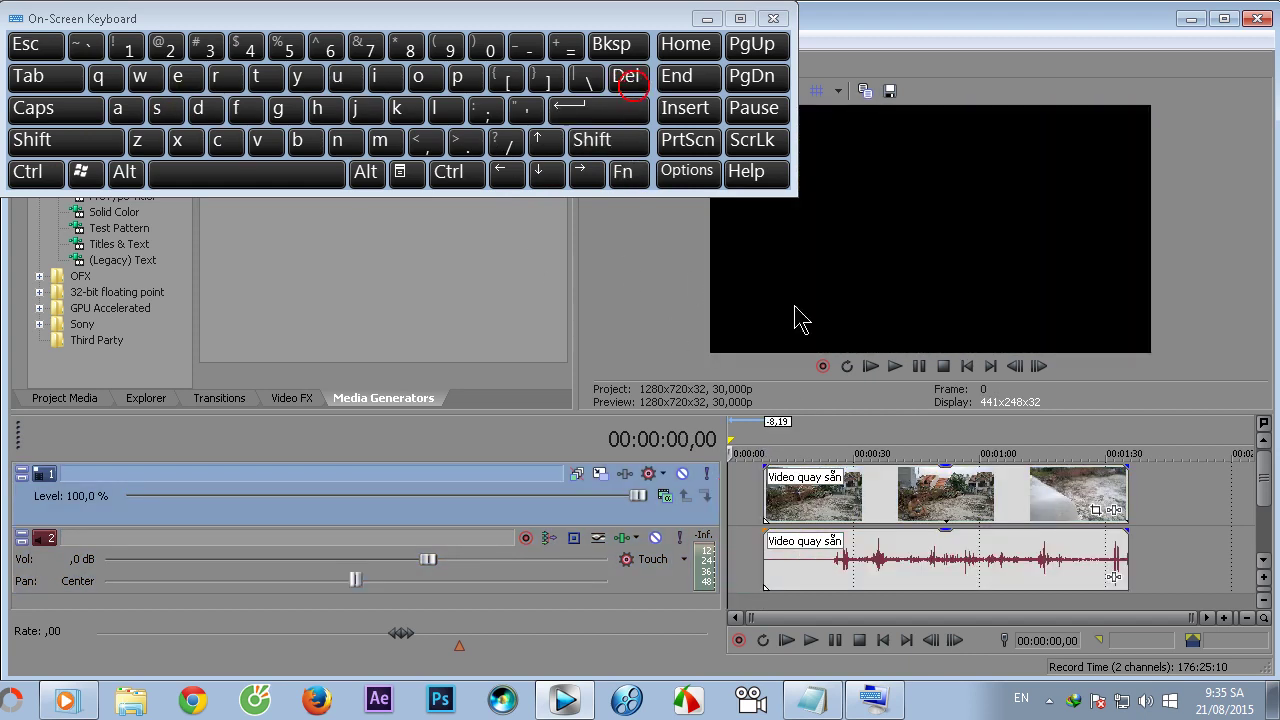
Step: Split the remaining clip and its audio at 00:00:29,12, just before the man gets up from the wall
left_click(765, 492)
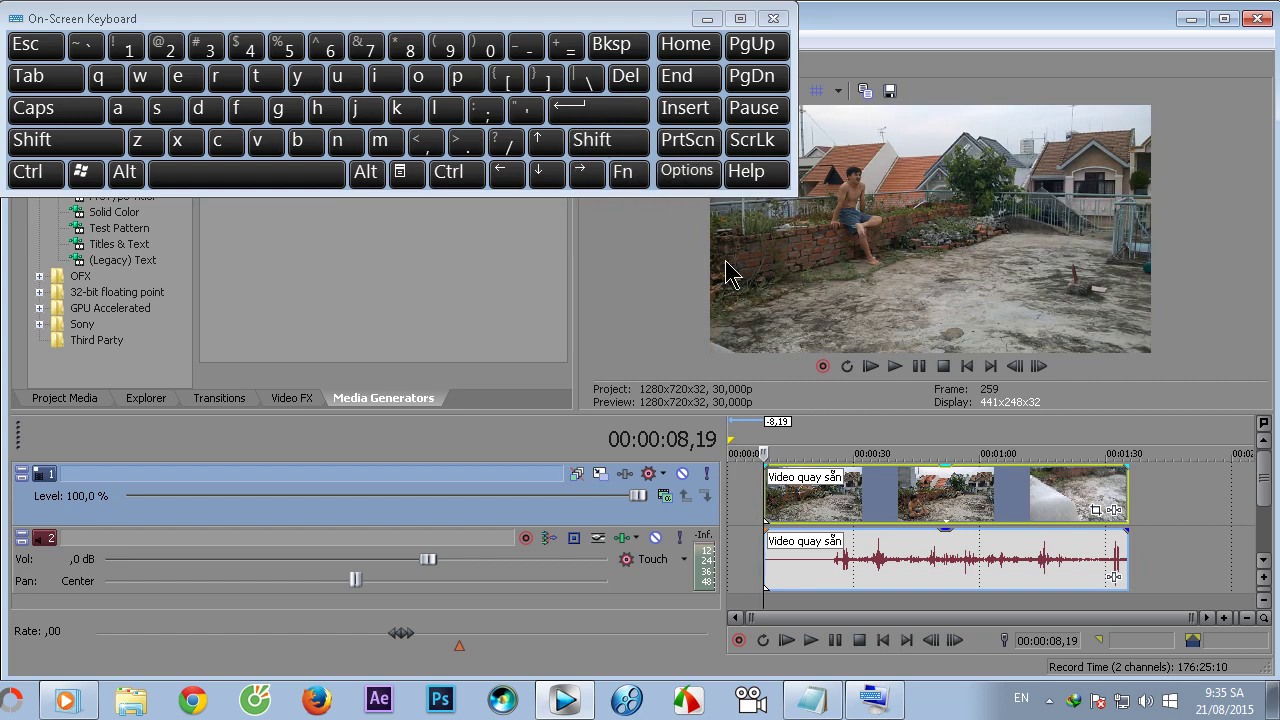
left_click(588, 173)
left_click(588, 173)
left_click(590, 174)
left_click(592, 175)
left_click(588, 173)
left_click(588, 173)
left_click(588, 173)
left_click(588, 173)
left_click(588, 173)
left_click(588, 173)
left_click(588, 173)
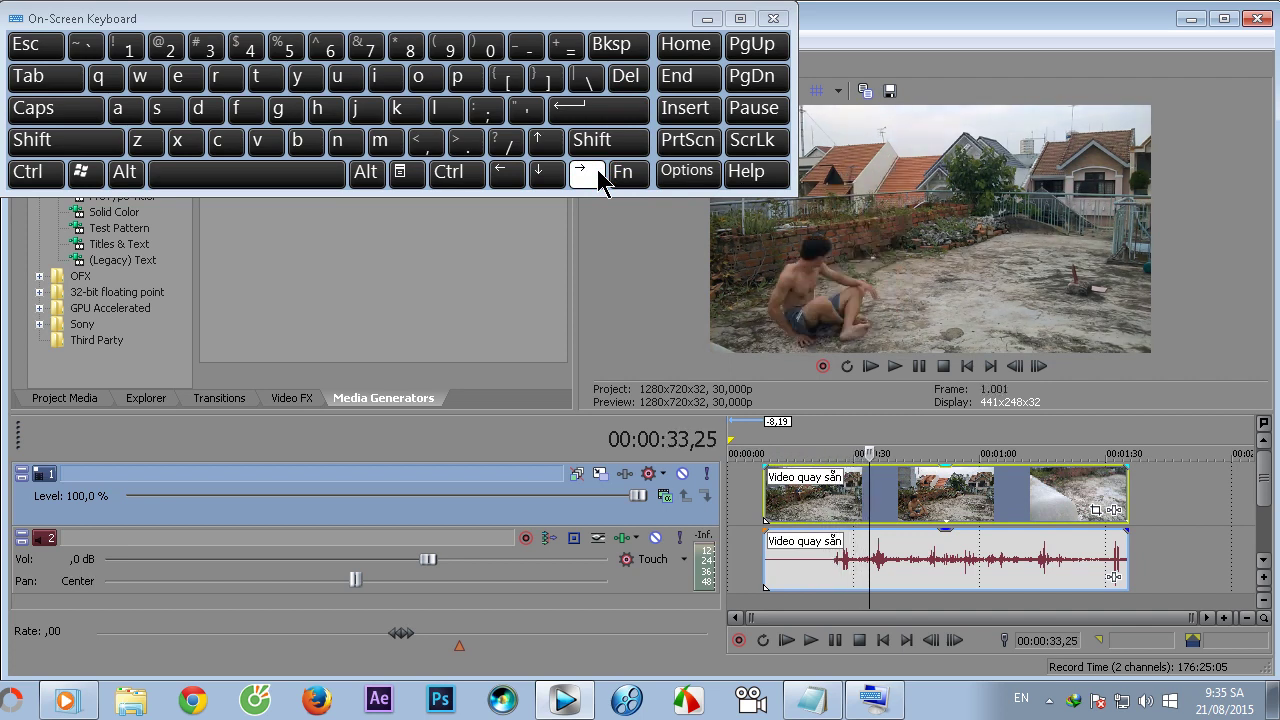
left_click(590, 173)
left_click(521, 172)
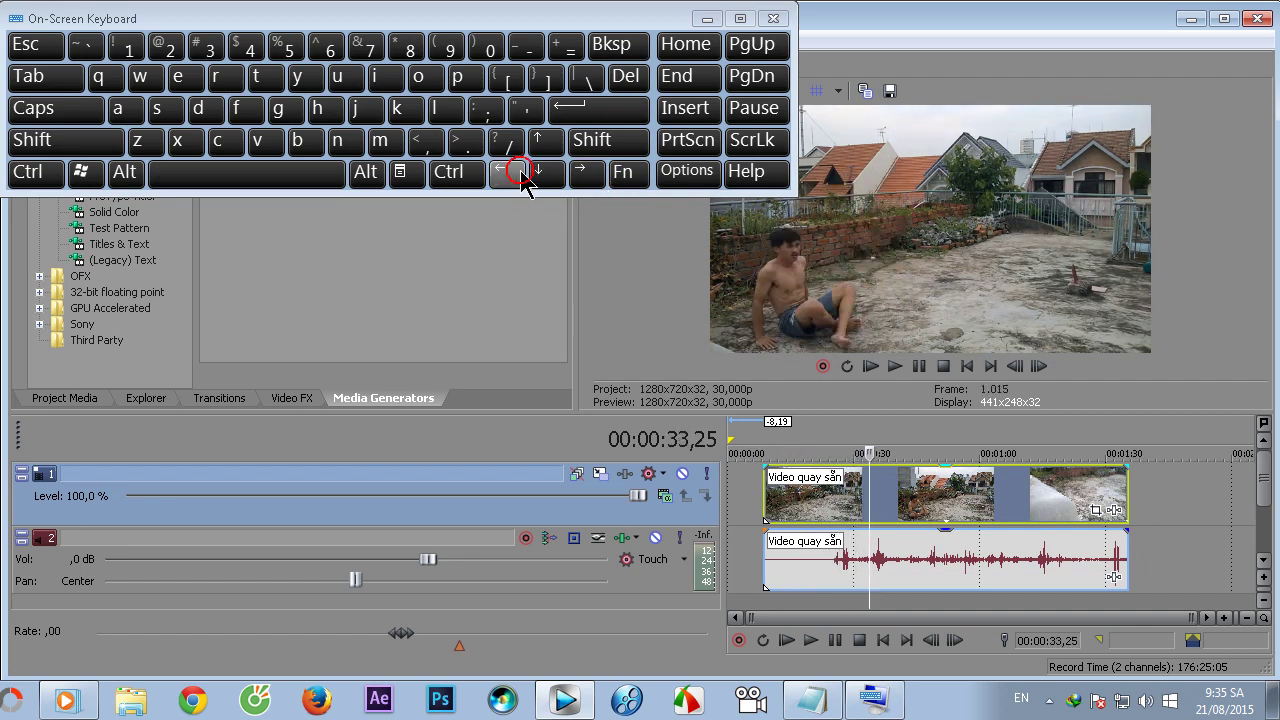
left_click(521, 172)
left_click(521, 172)
left_click(521, 172)
left_click(521, 172)
left_click(521, 172)
left_click(521, 172)
left_click(521, 172)
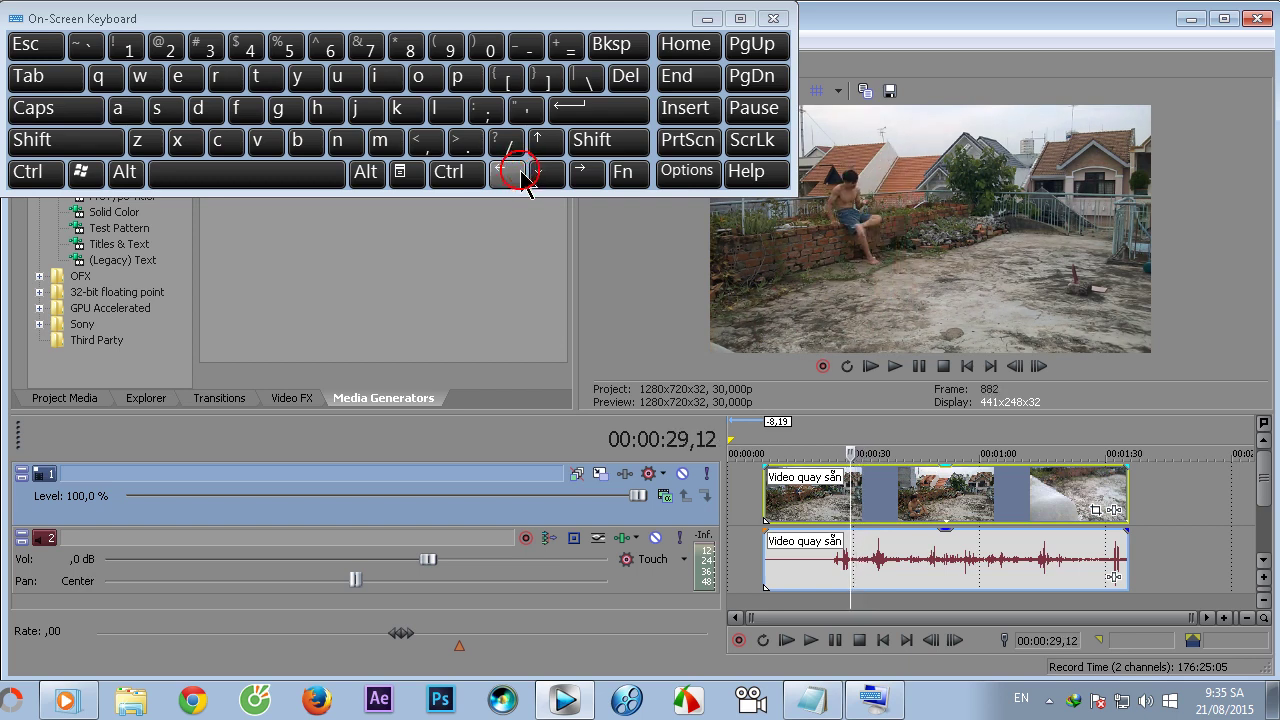
left_click(172, 111)
Step: Split the clip and its audio again at 00:00:35,21, where the man has settled on the ground
left_click(582, 176)
left_click(582, 176)
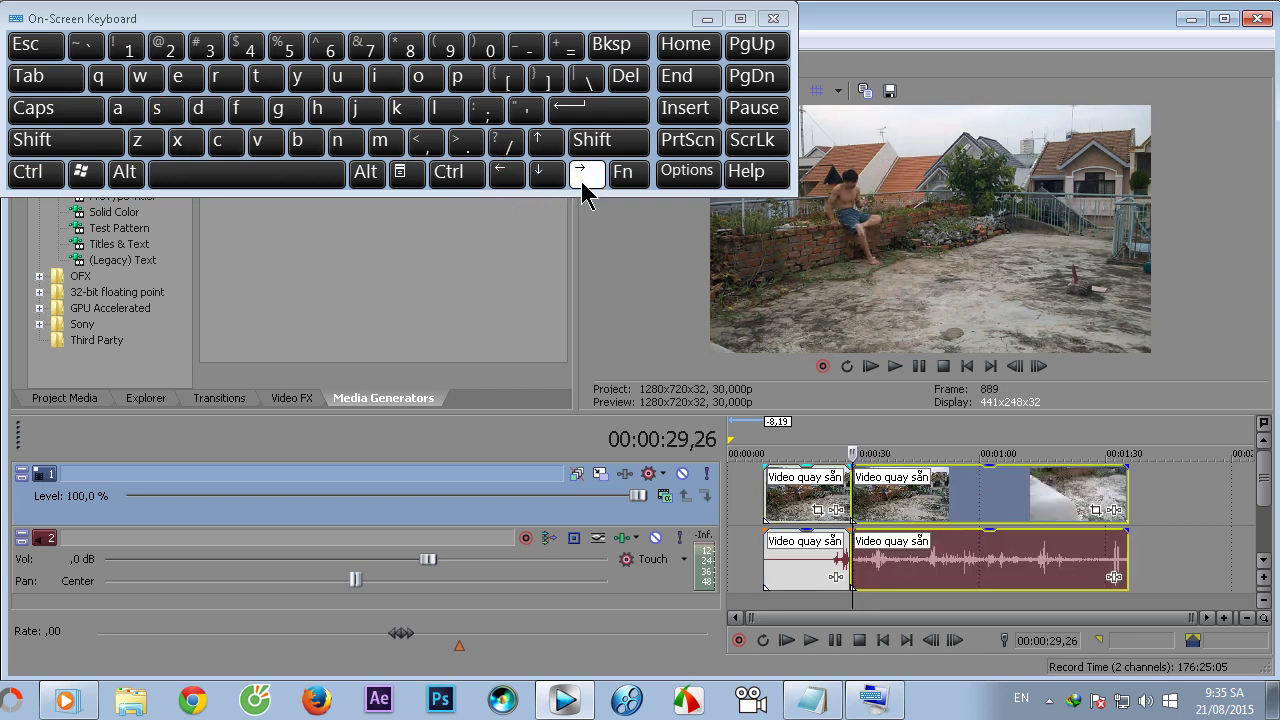
left_click(582, 176)
left_click(584, 176)
left_click(586, 176)
left_click(587, 176)
left_click(587, 176)
left_click(170, 111)
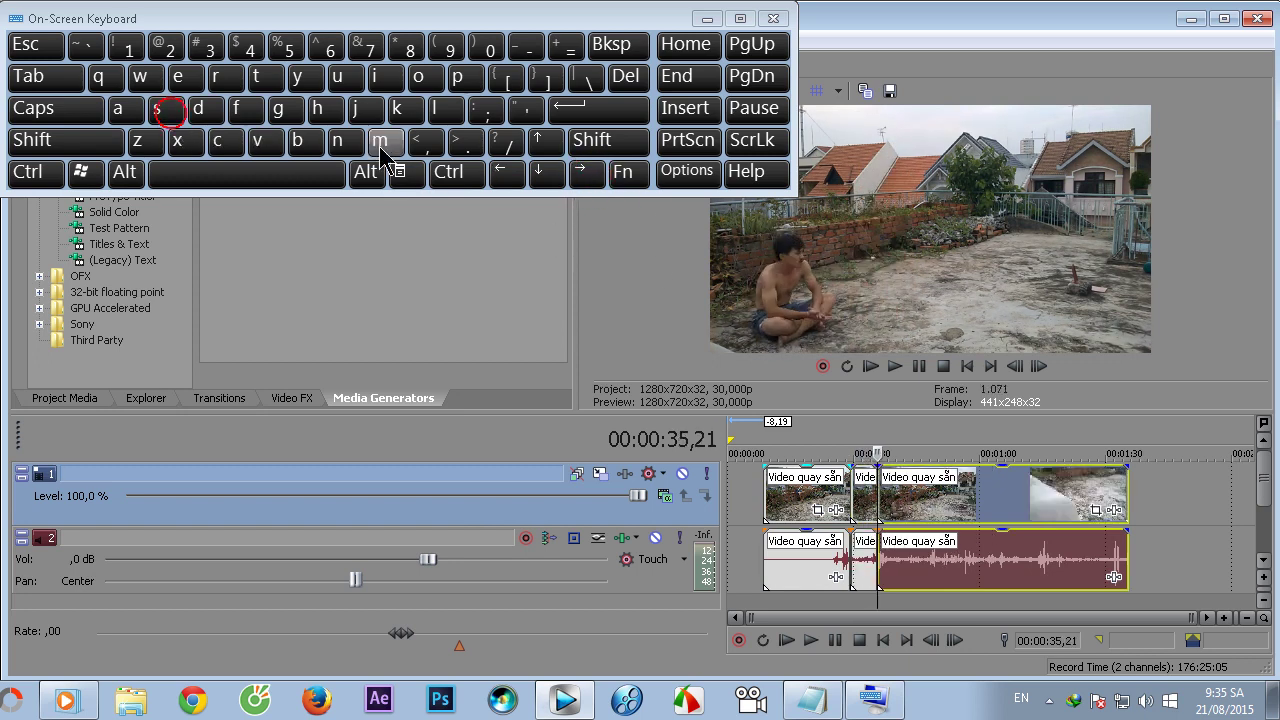
Step: Play the short piece between 00:00:29,12 and 00:00:35,21 showing the man changing places, and delete it with its audio
left_click(857, 483)
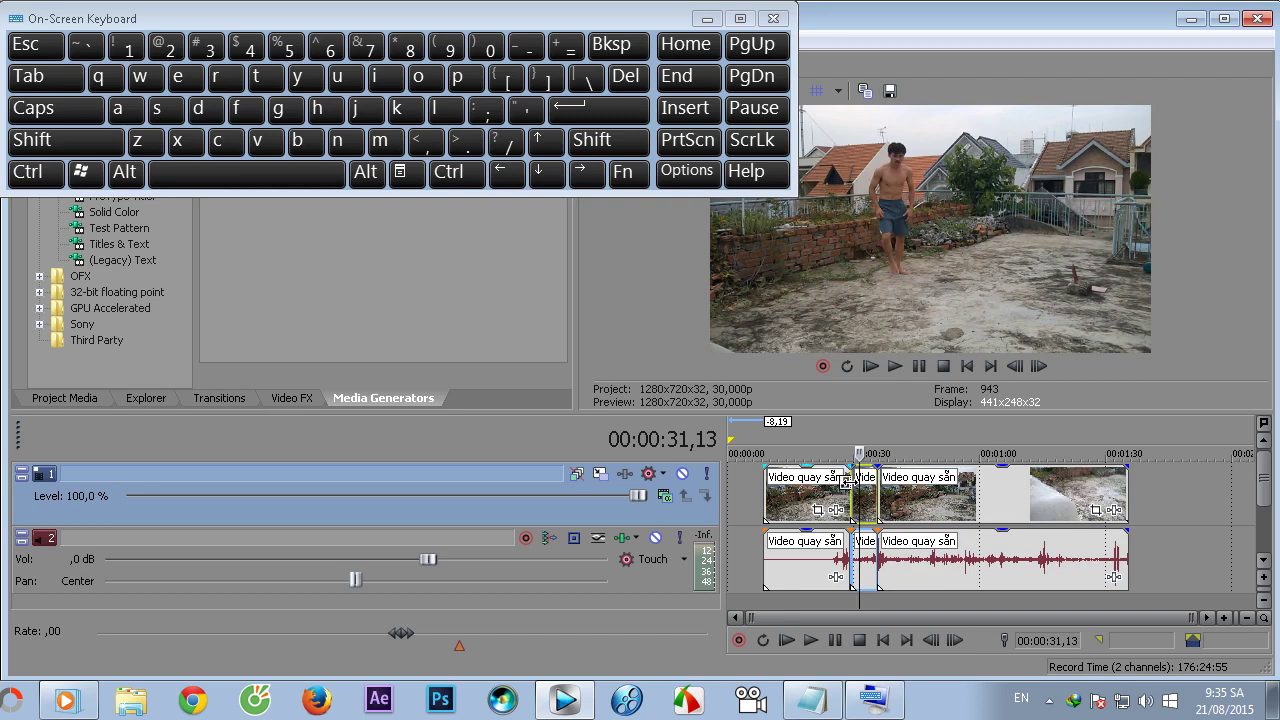
left_click(840, 497)
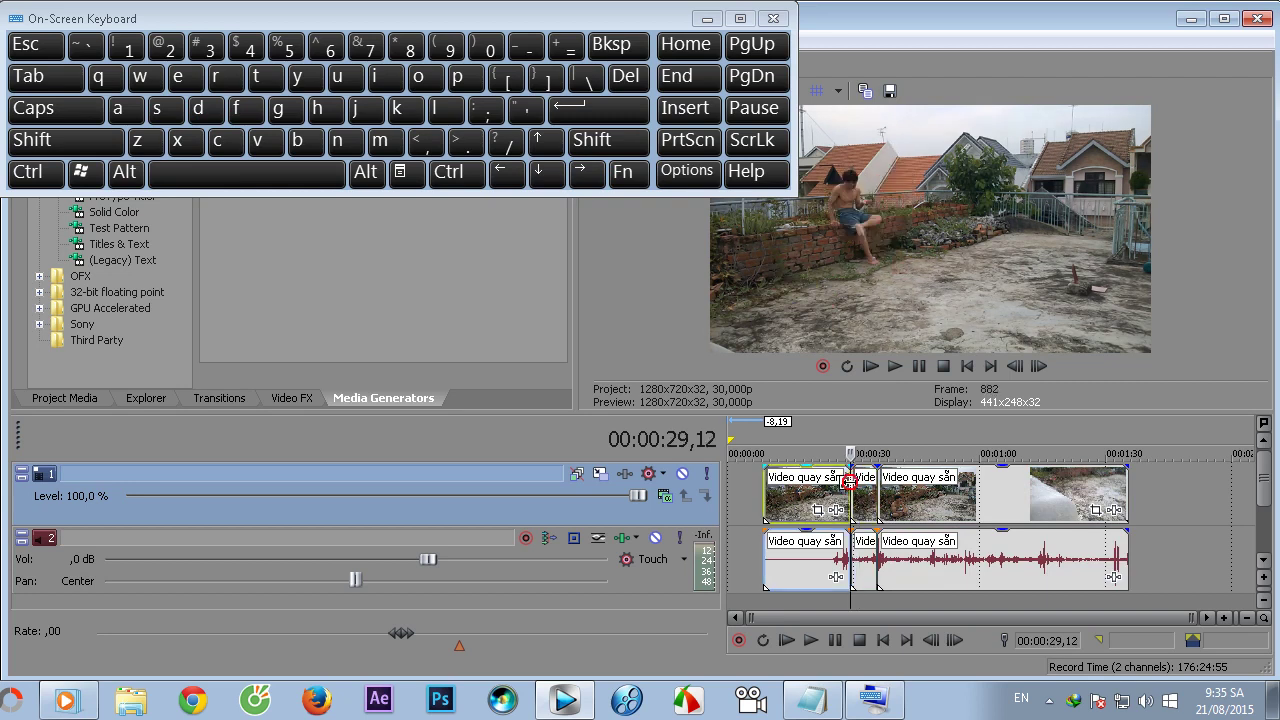
left_click(894, 366)
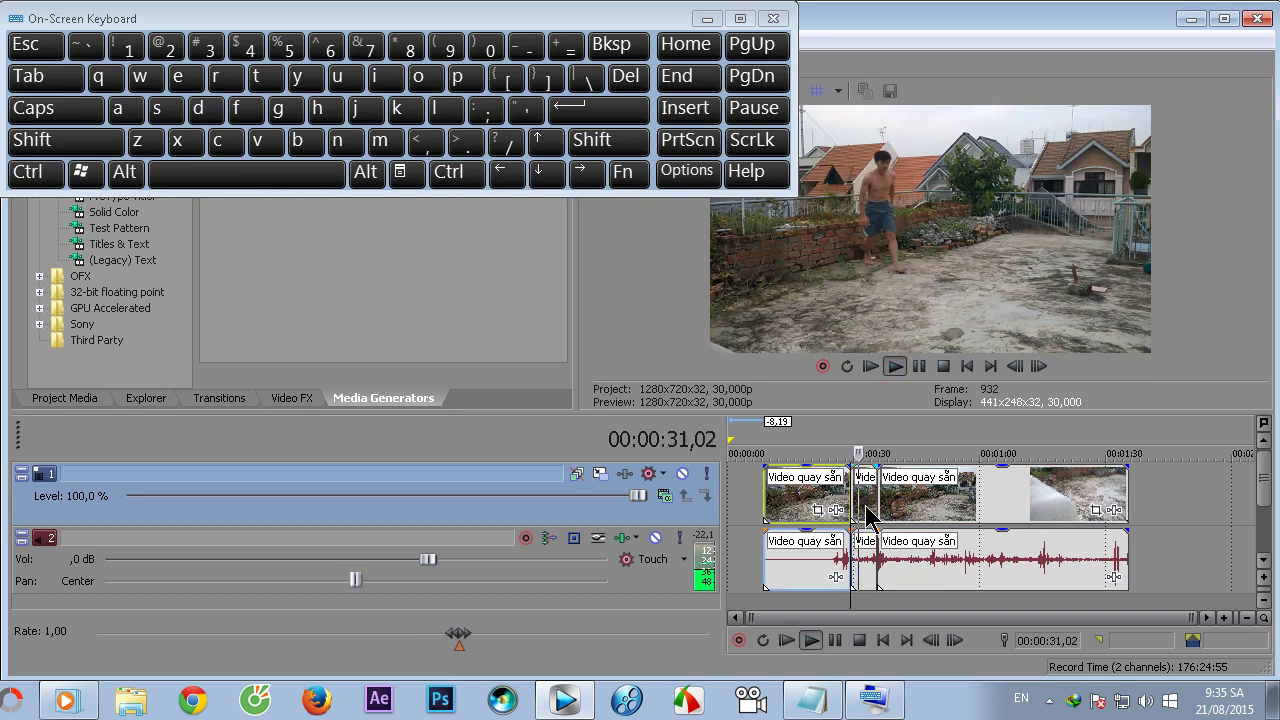
scroll(870, 530, "up", 2)
scroll(880, 528, "up", 1)
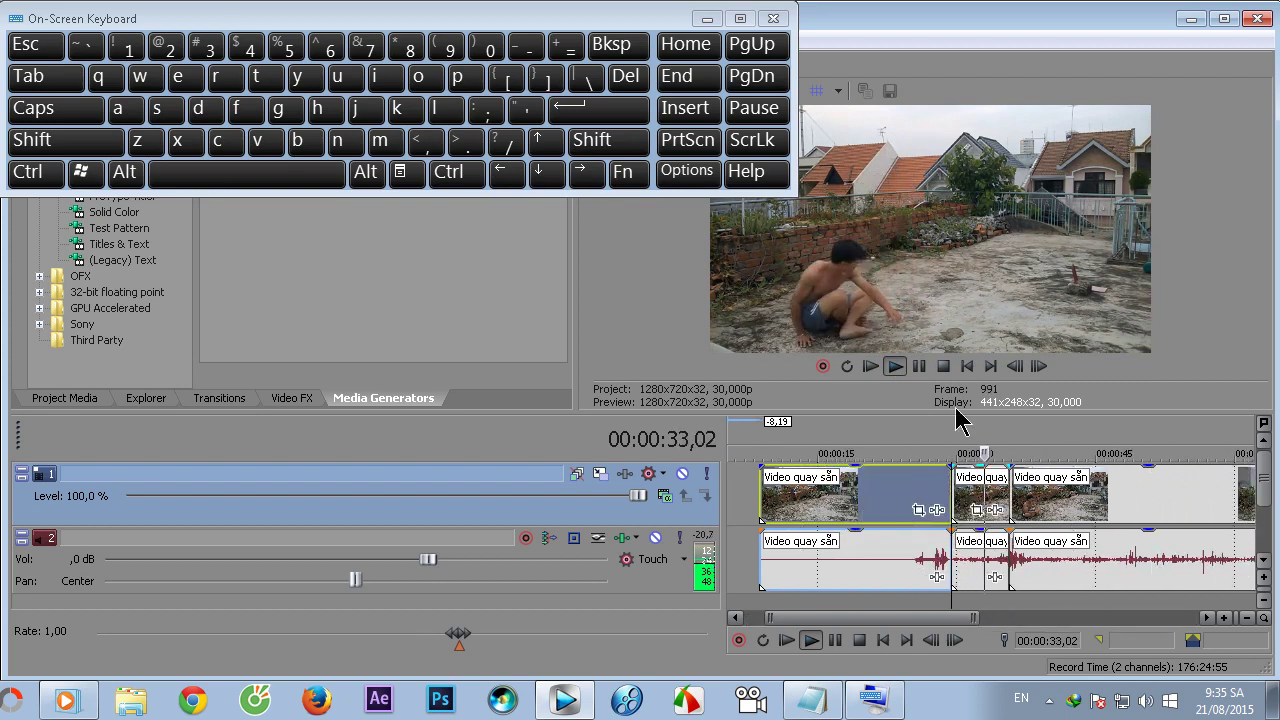
left_click(919, 366)
left_click(982, 505)
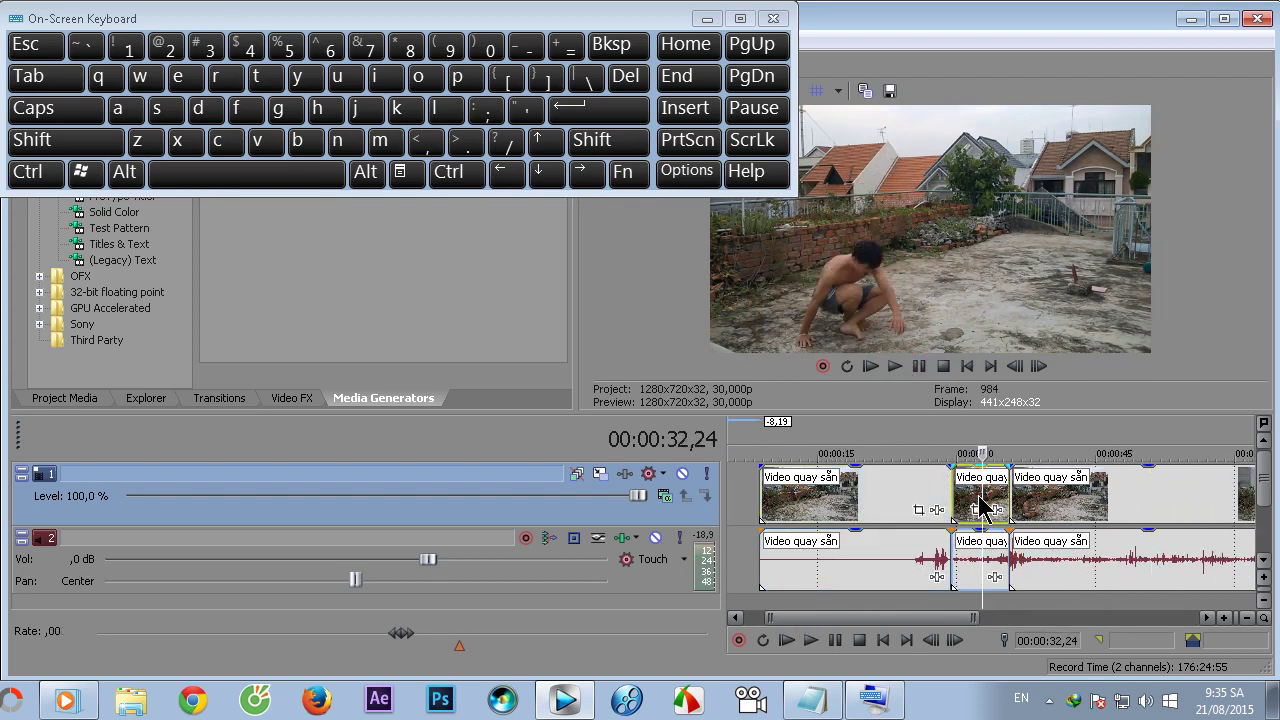
key("Delete")
scroll(955, 492, "down", 3)
Step: Split the last clip and its audio at 00:00:58,21, while the man still sits on the ground
left_click(895, 494)
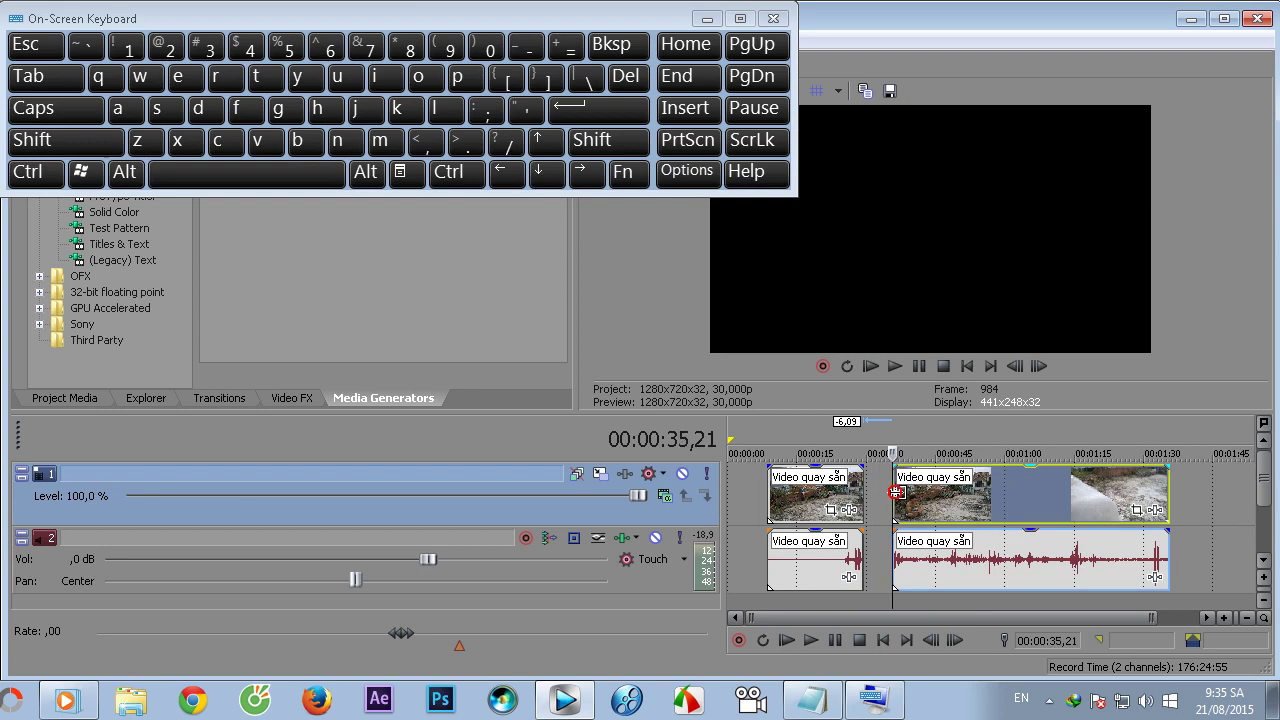
left_click(589, 181)
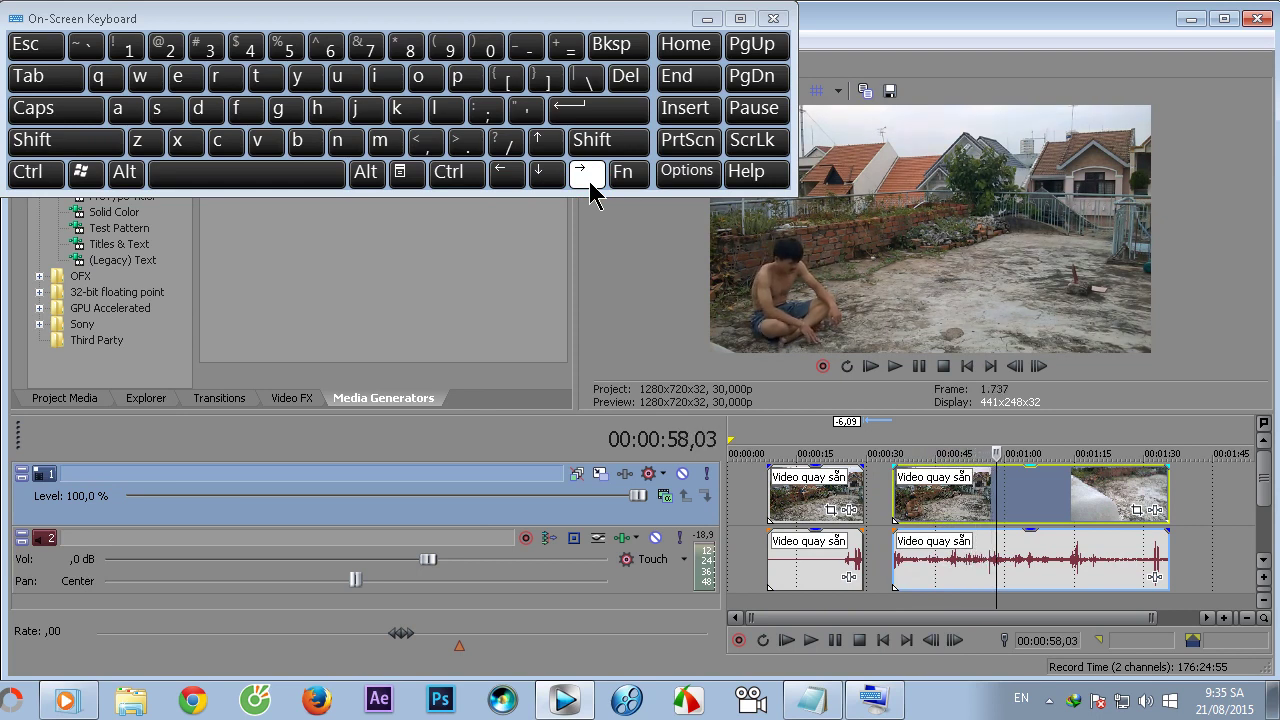
left_click(516, 183)
left_click(516, 183)
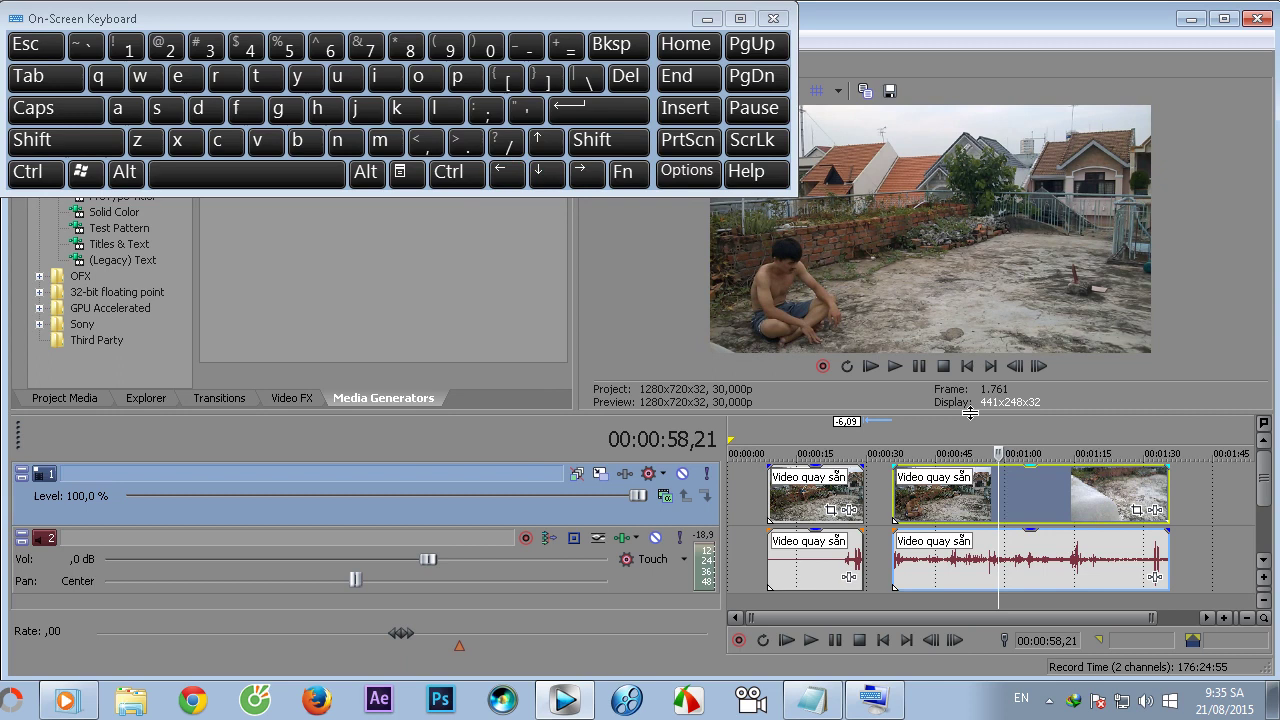
left_click(158, 111)
Step: Split the last clip at 00:01:03,21 and delete the piece between 00:00:58,21 and that cut
left_click(583, 178)
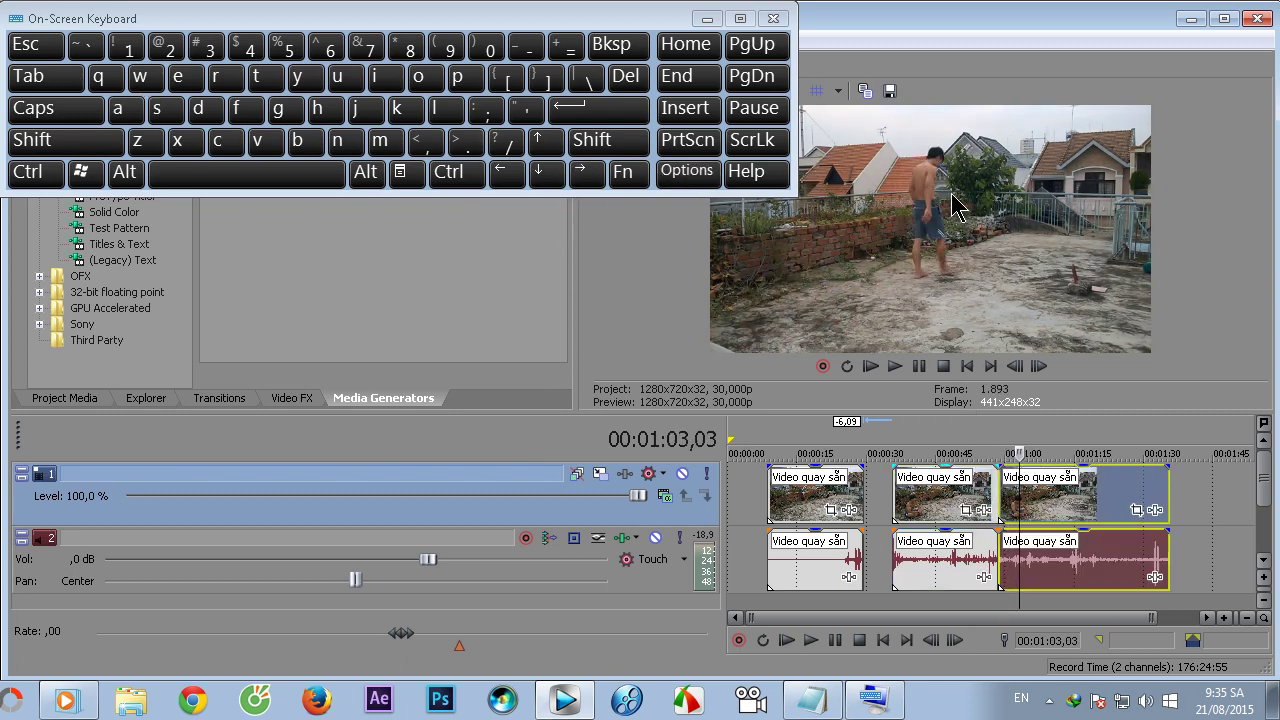
left_click(586, 178)
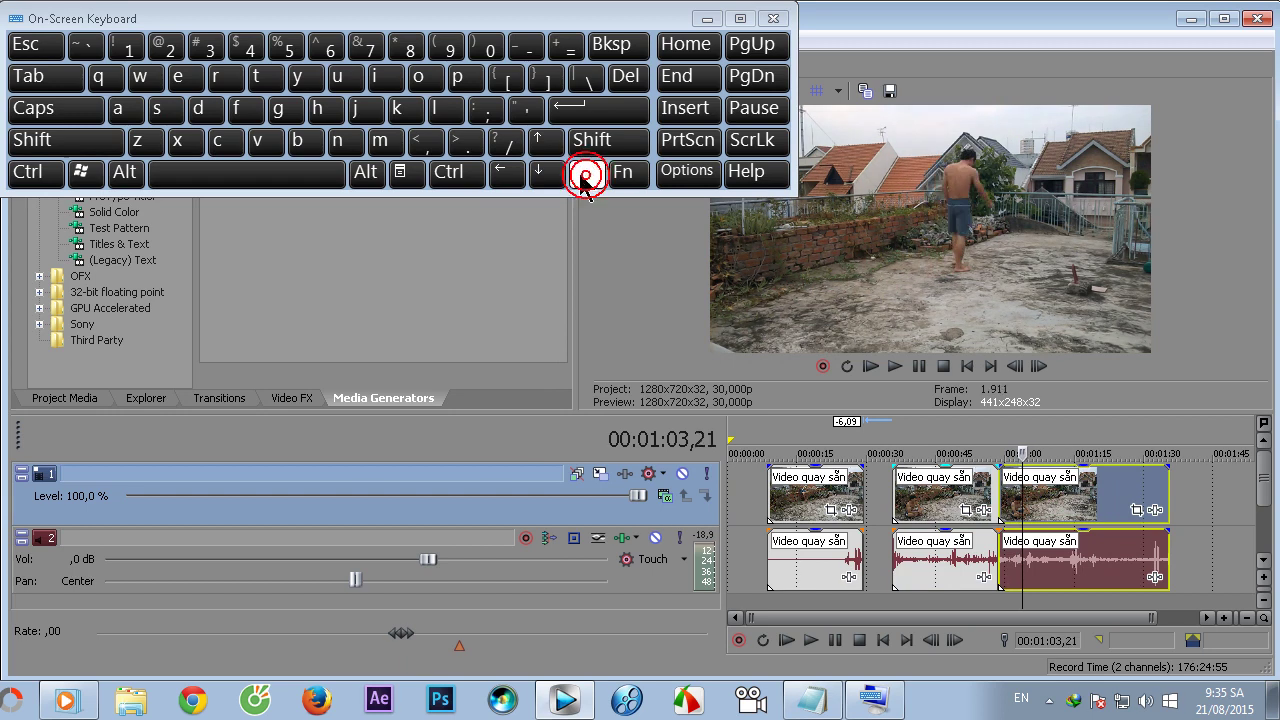
left_click(158, 111)
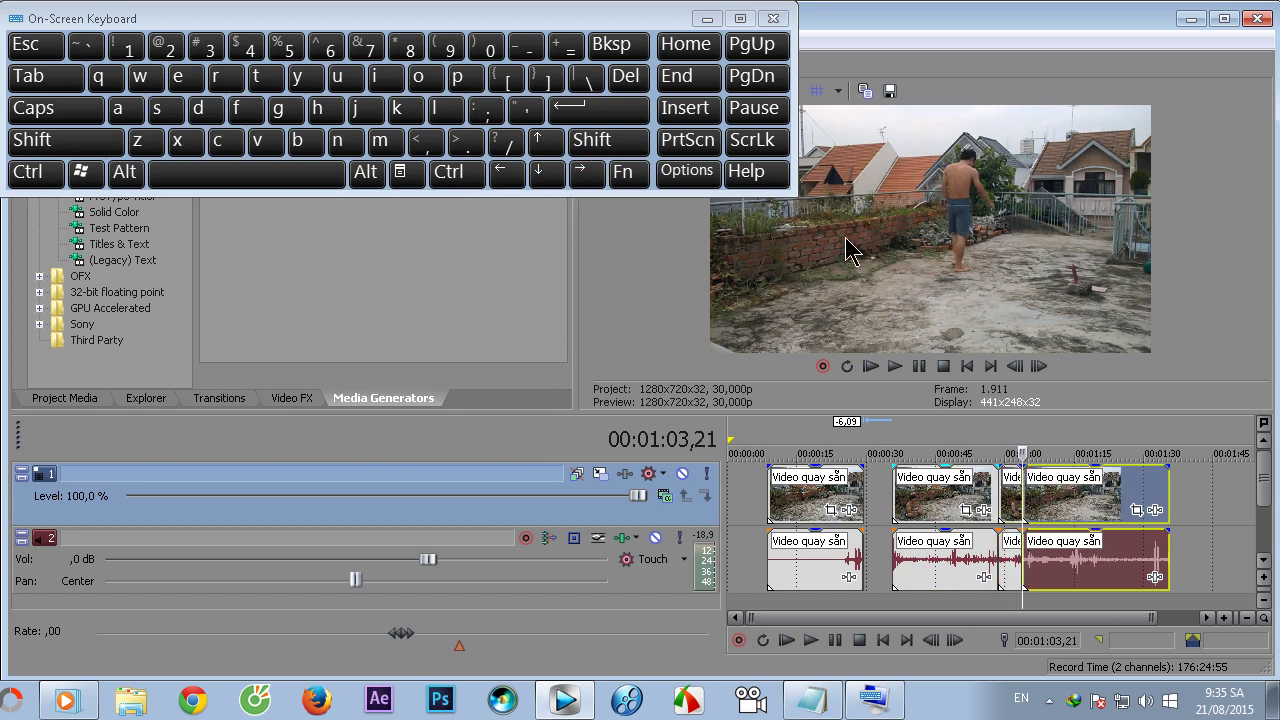
left_click(1008, 490)
key("Delete")
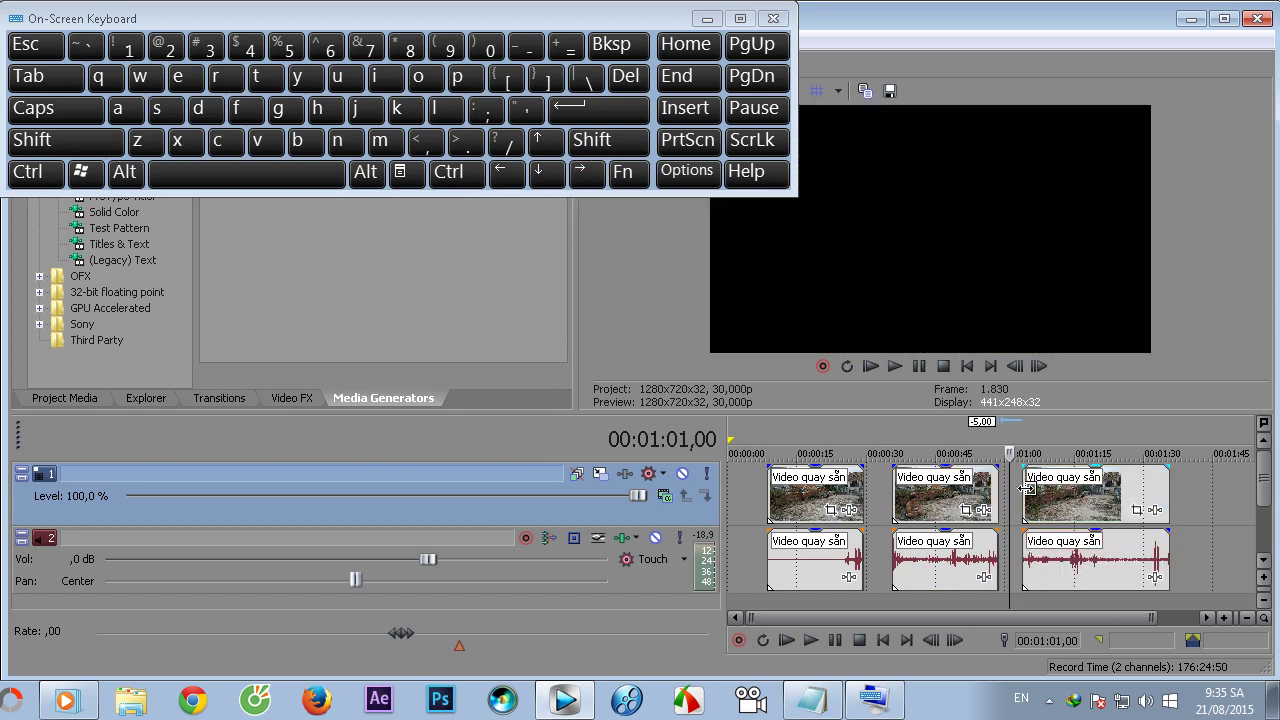
Step: Split the last clip at 00:01:24,00 and delete everything after the cut
left_click(1120, 470)
key("j")
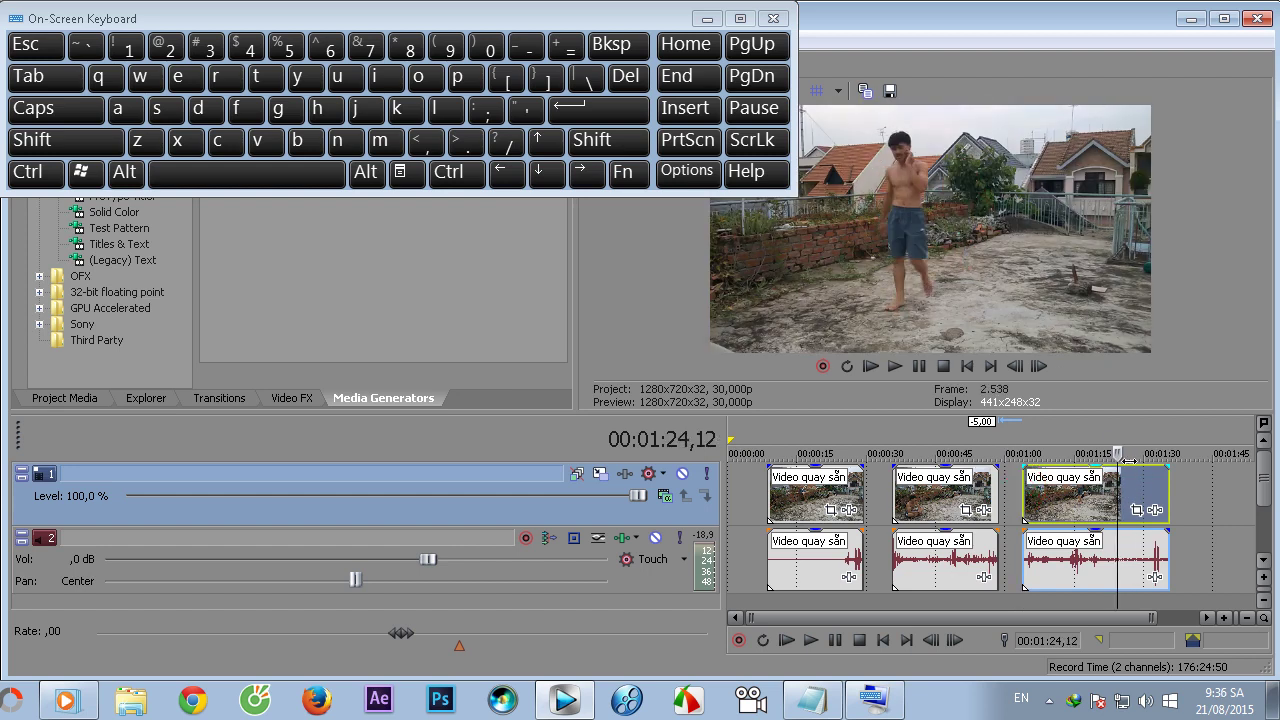
key("k")
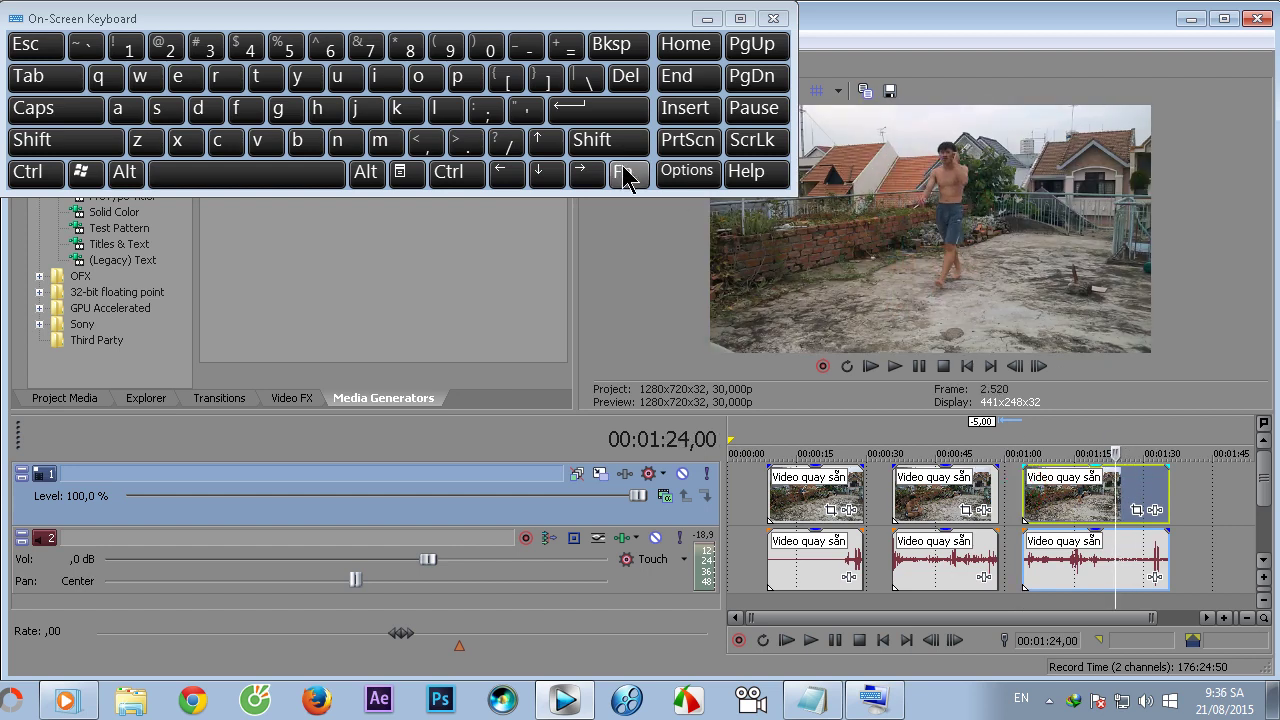
left_click(160, 108)
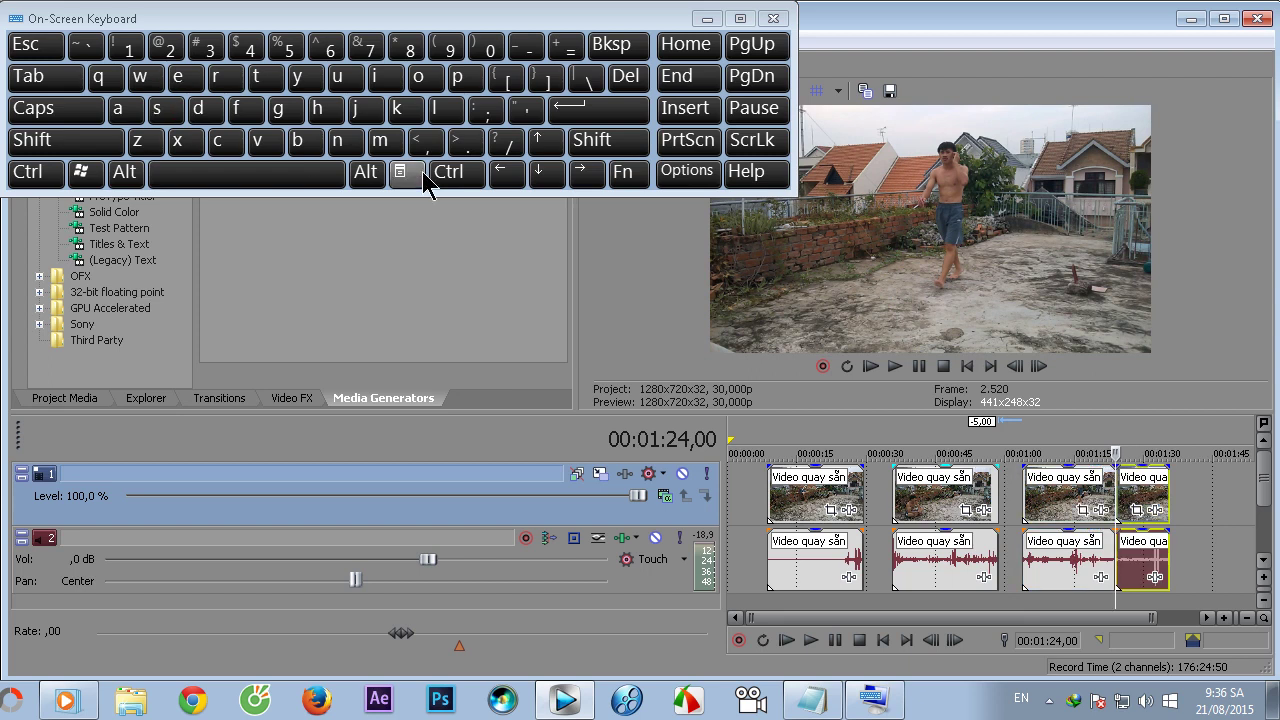
left_click(625, 76)
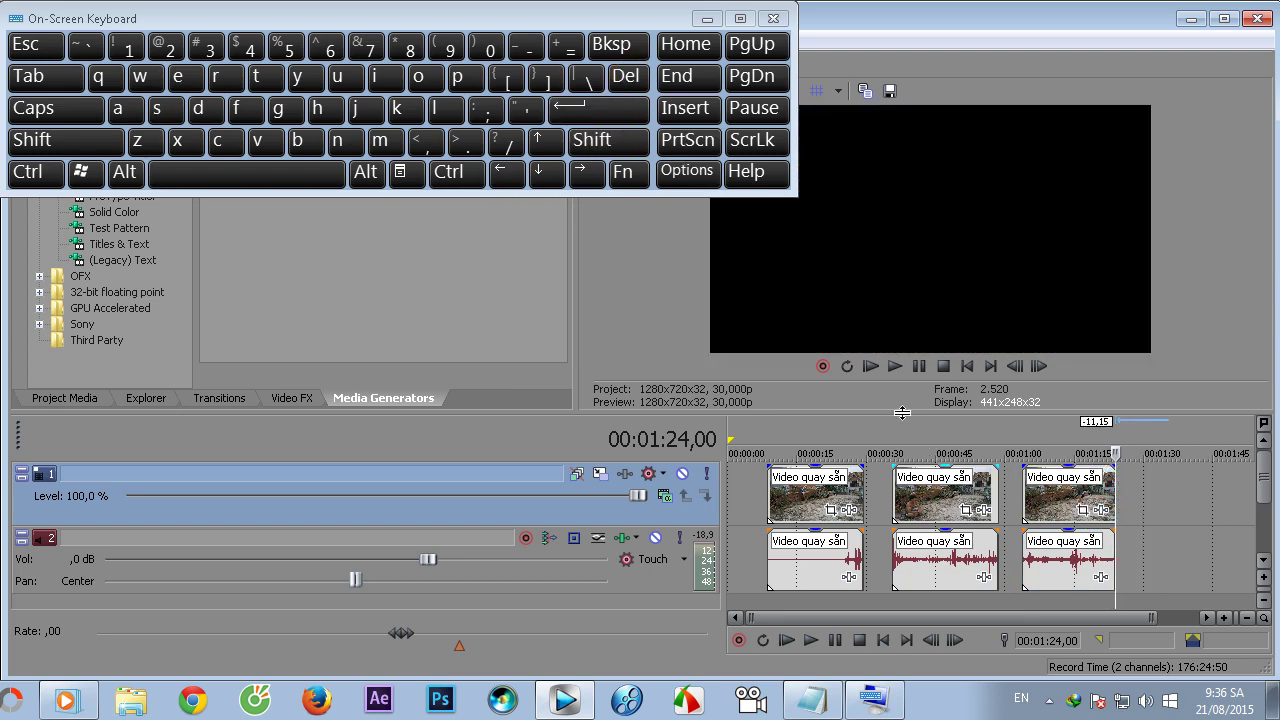
Step: Shrink the preview area to uncover the tracks, minimise the On-Screen Keyboard, and delete the audio track
left_click_drag(900, 418, 900, 327)
left_click(707, 19)
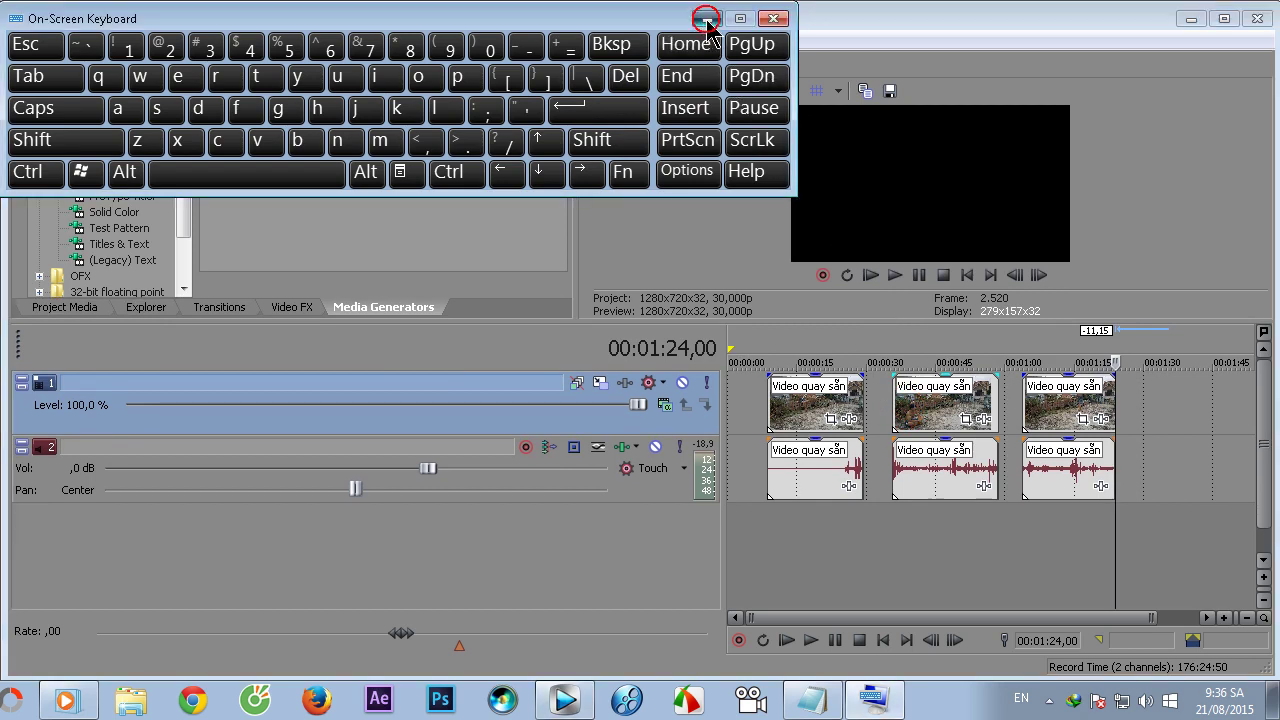
left_click(629, 494)
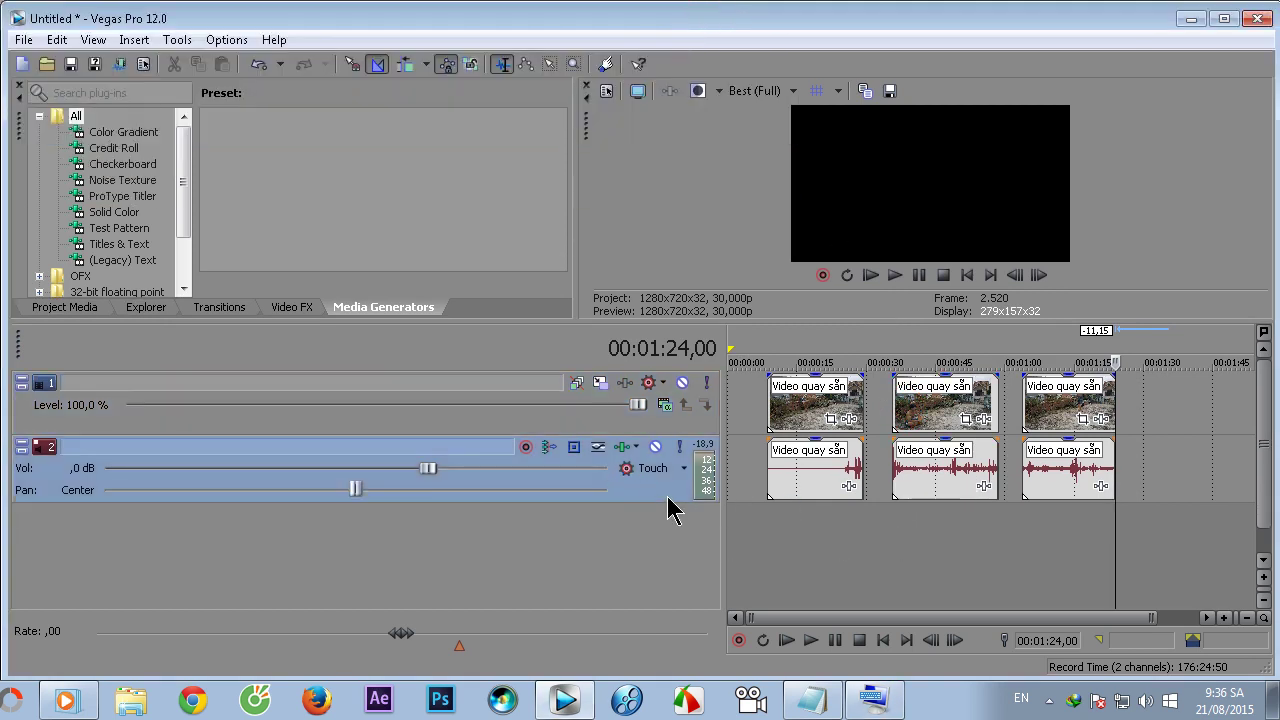
right_click(670, 510)
left_click(720, 166)
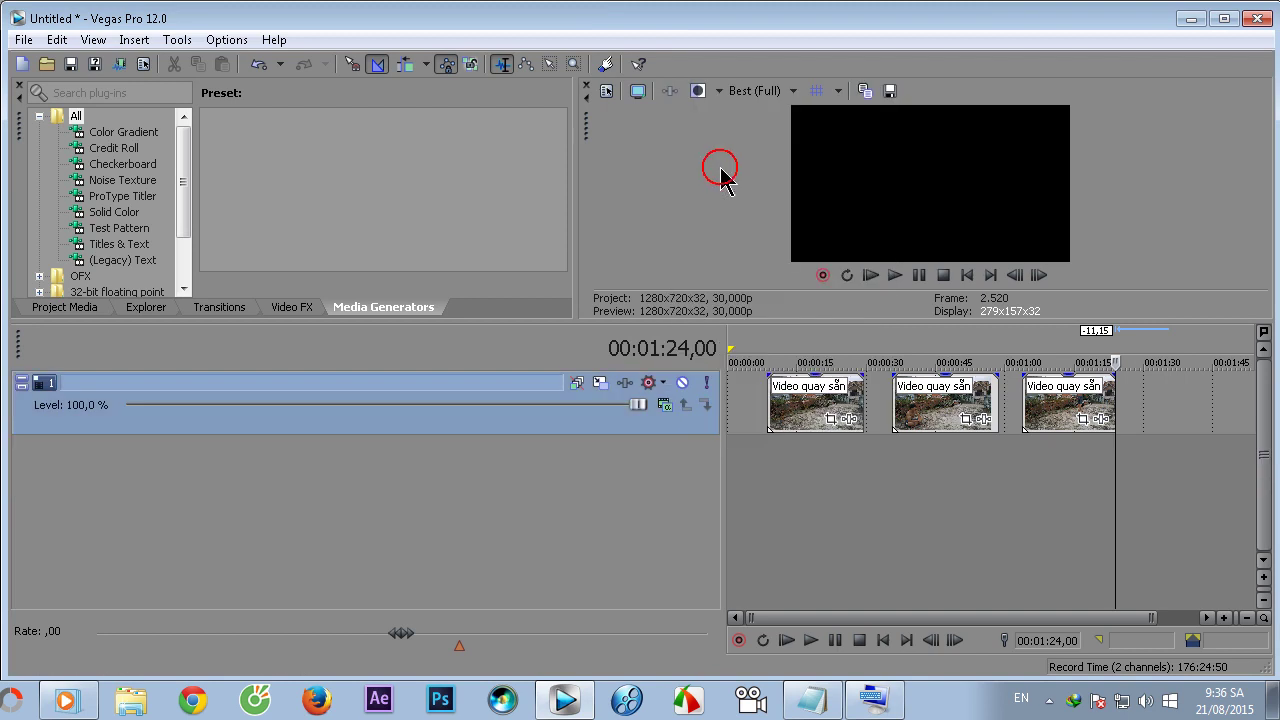
Step: Widen the timeline by narrowing the track header area, and enlarge the video preview area
left_click(814, 449)
left_click(897, 460)
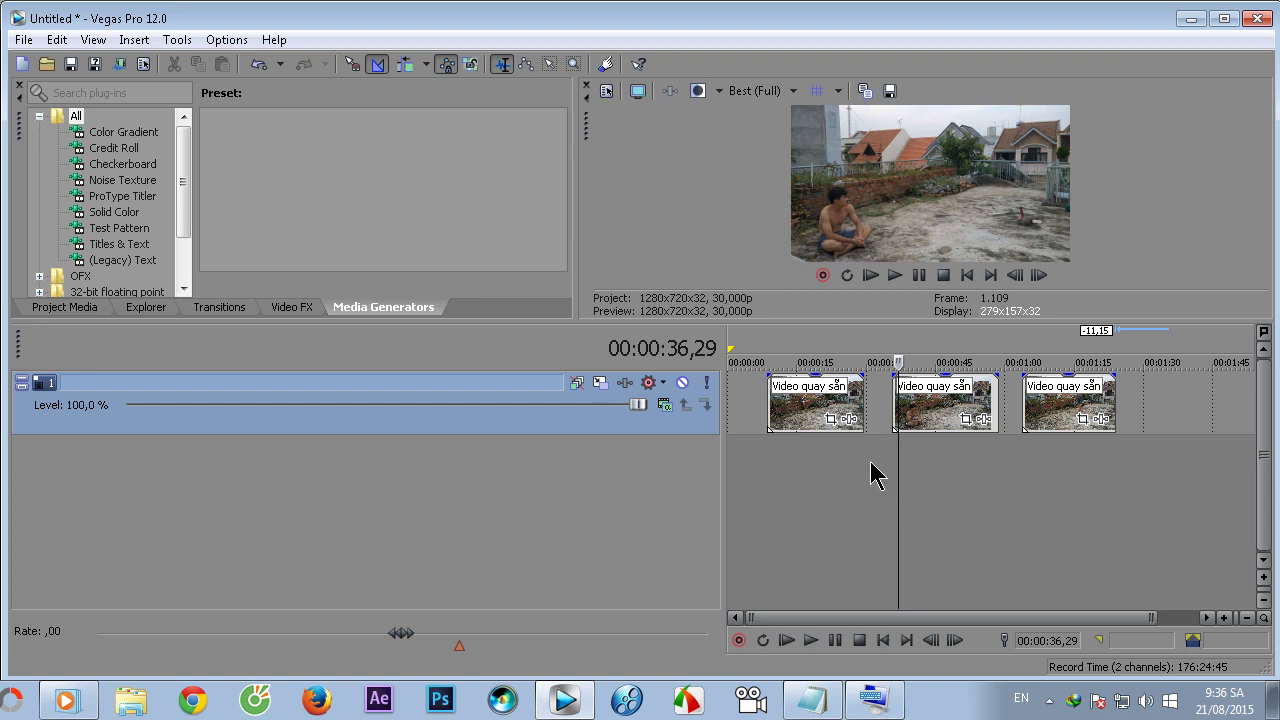
left_click_drag(722, 490, 574, 490)
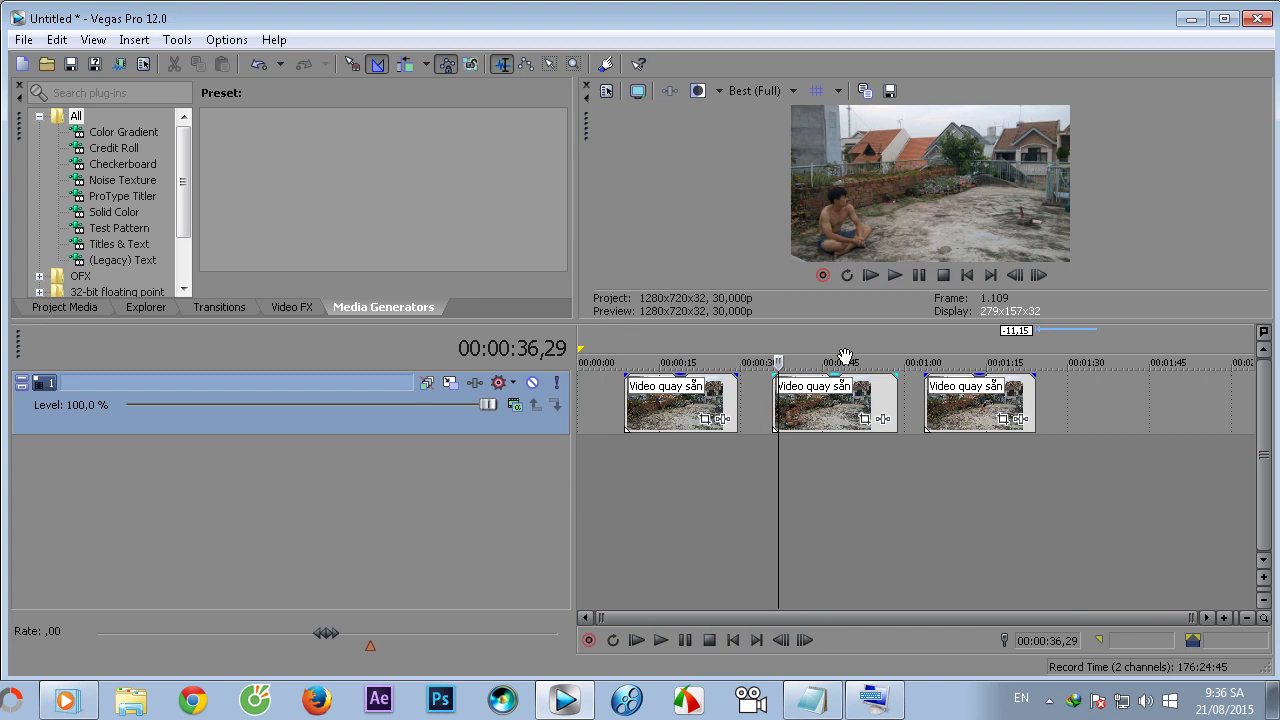
left_click_drag(880, 323, 865, 381)
Step: Rename the first clip, with the man sitting on the wall, as "Ở giữa"
left_click(665, 480)
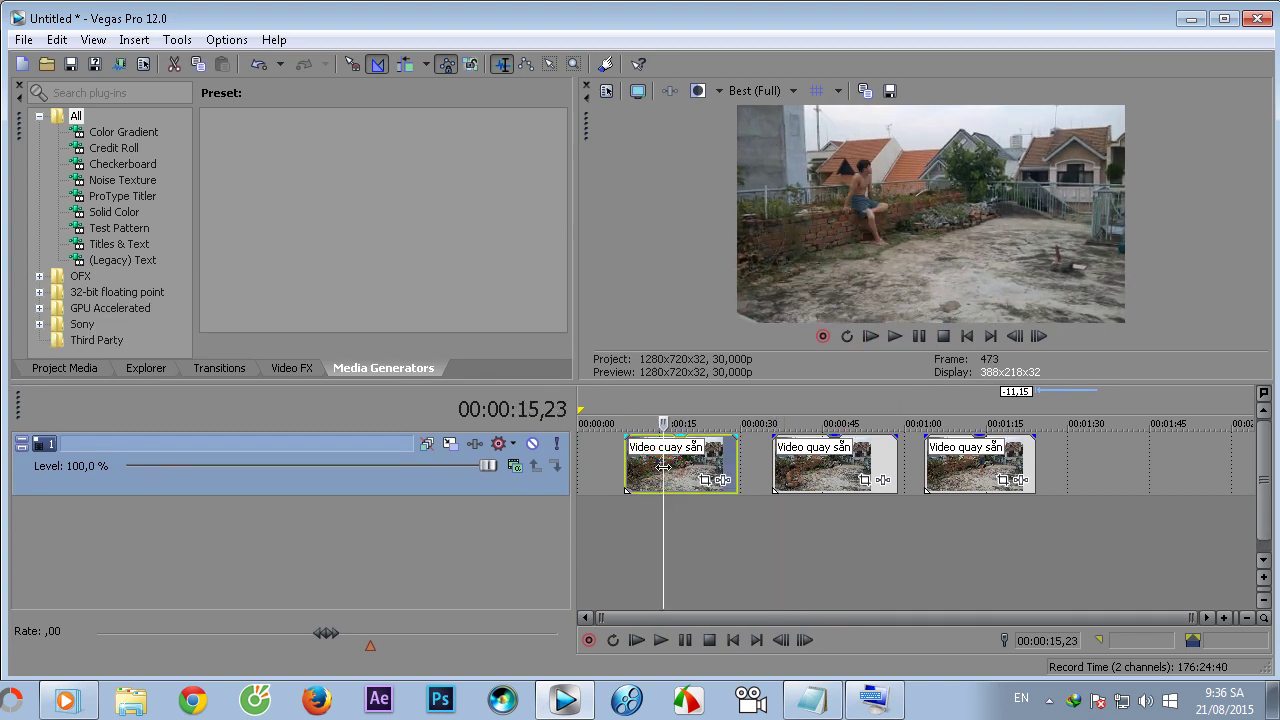
key("F2")
type("O")
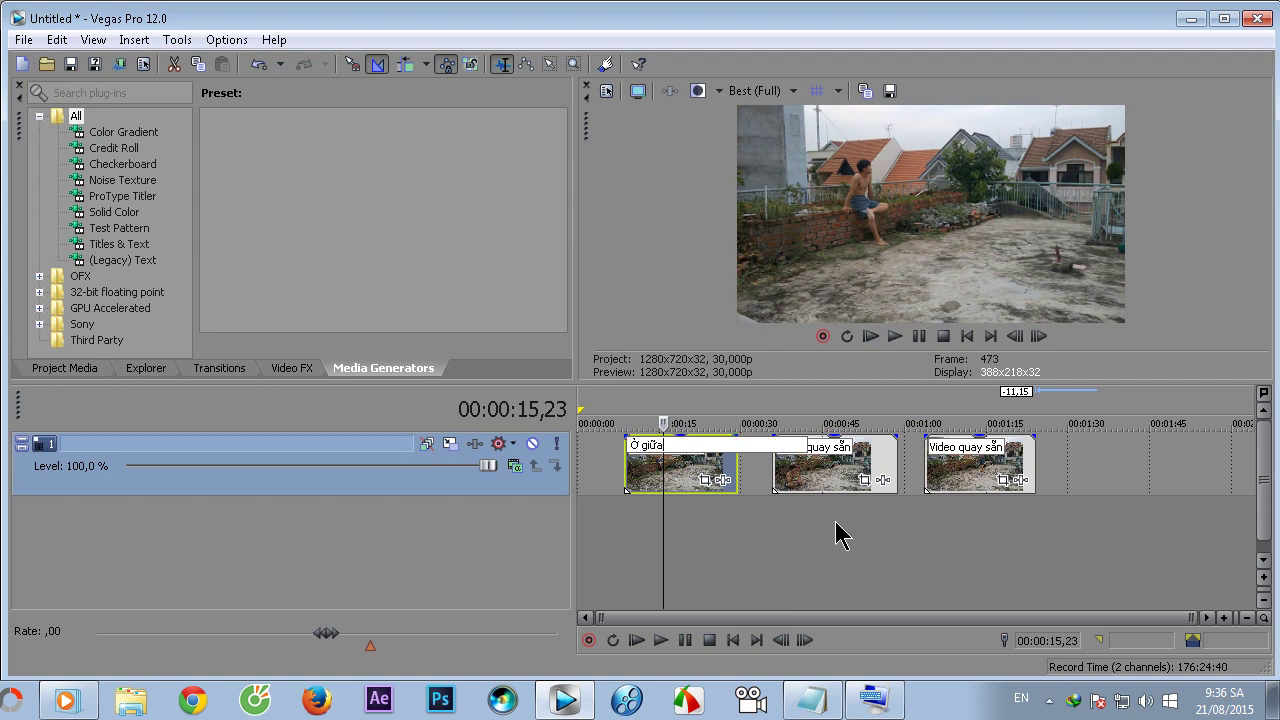
Step: Rename the second clip, with the man sitting at the front left, as "Bên trái"
left_click(831, 483)
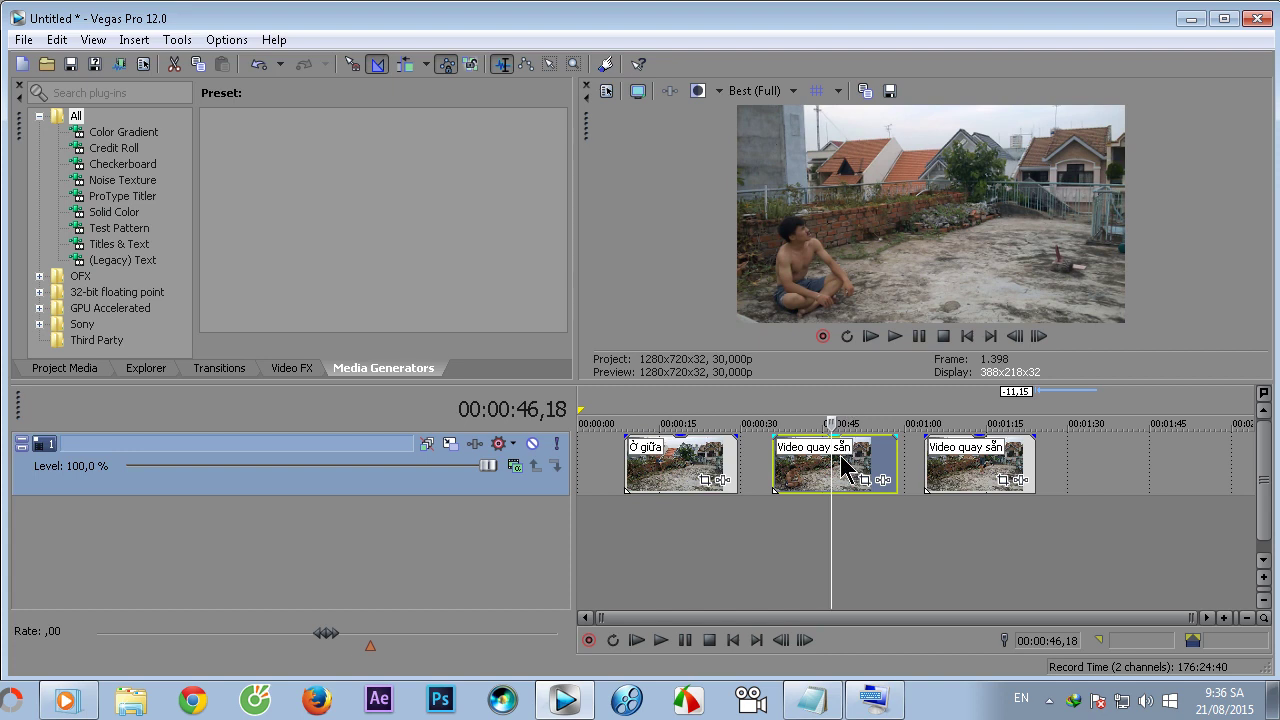
left_click(837, 462)
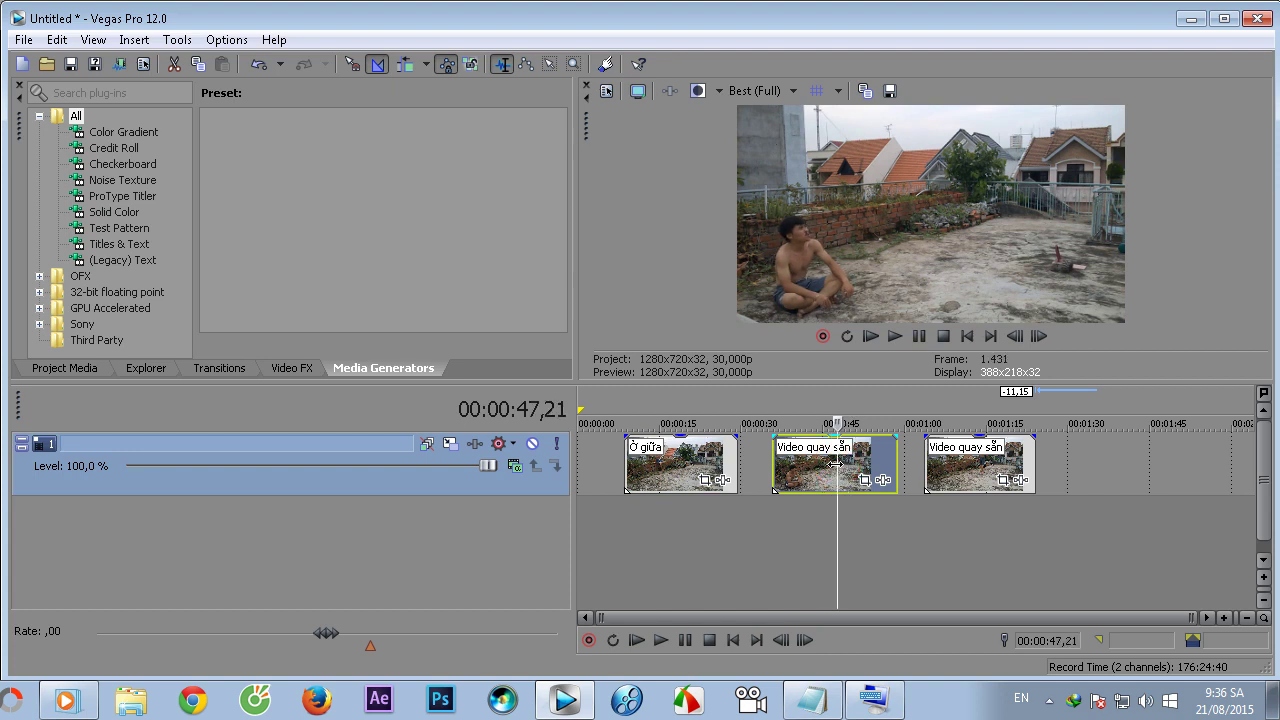
left_click(836, 708)
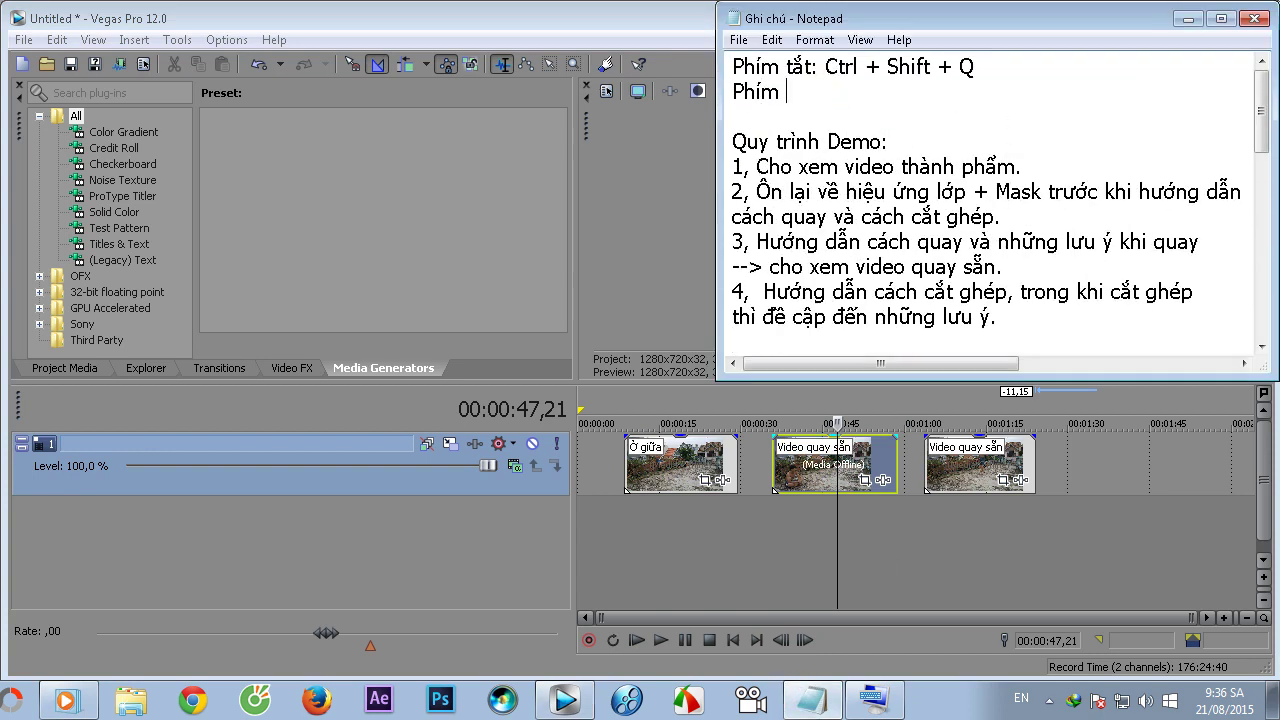
left_click(1197, 18)
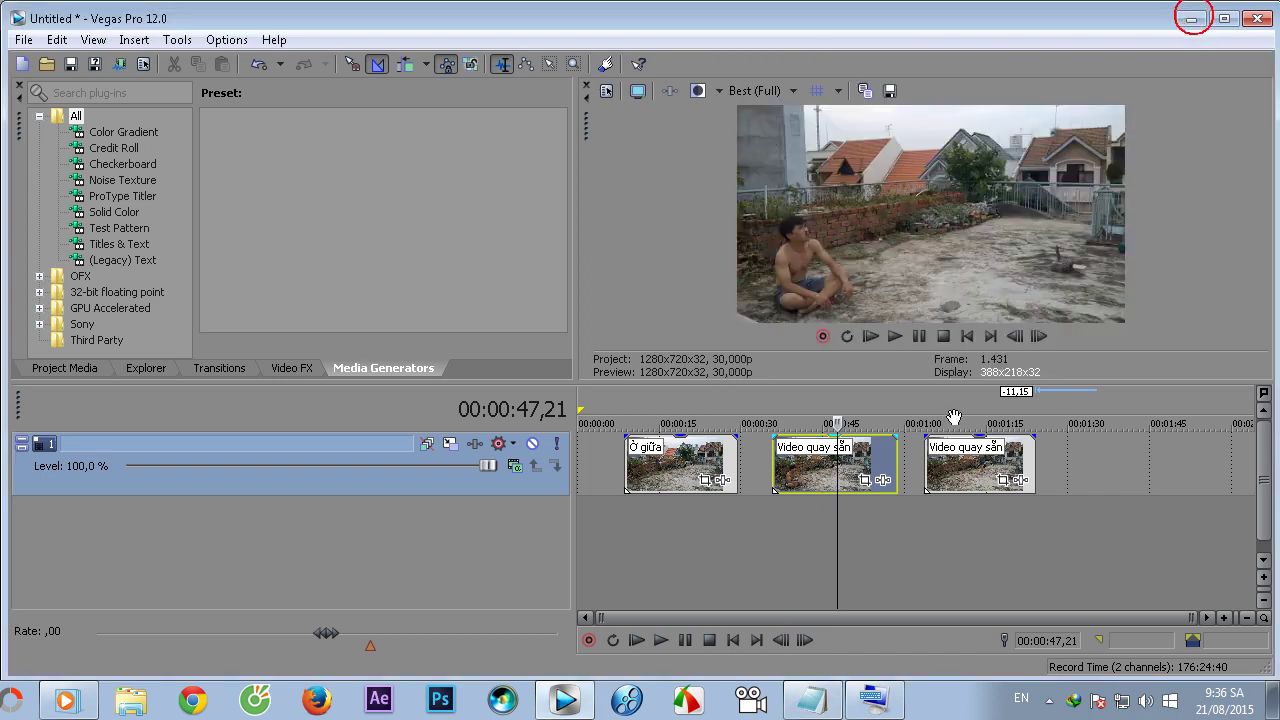
left_click(840, 478)
type("Bên trái")
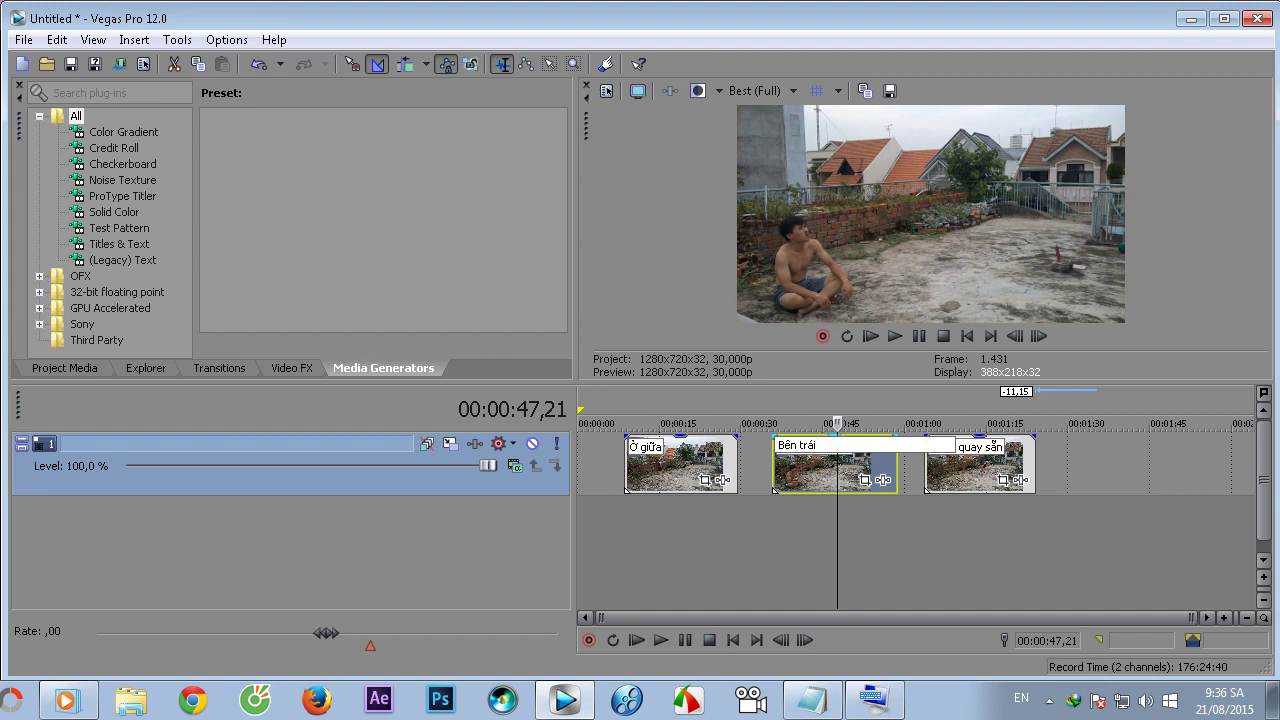
Step: Rename the third clip, with the man walking near the railing, as "Bên phải"
left_click(944, 487)
key("F2")
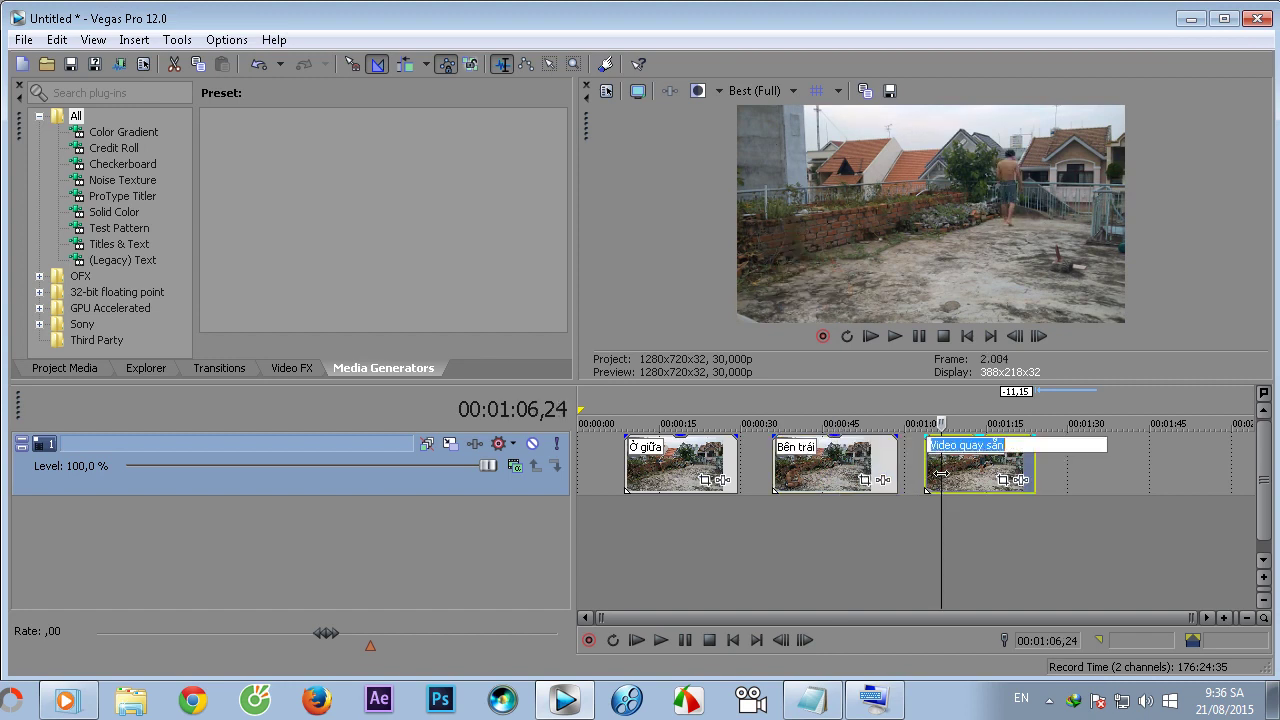
type("Be")
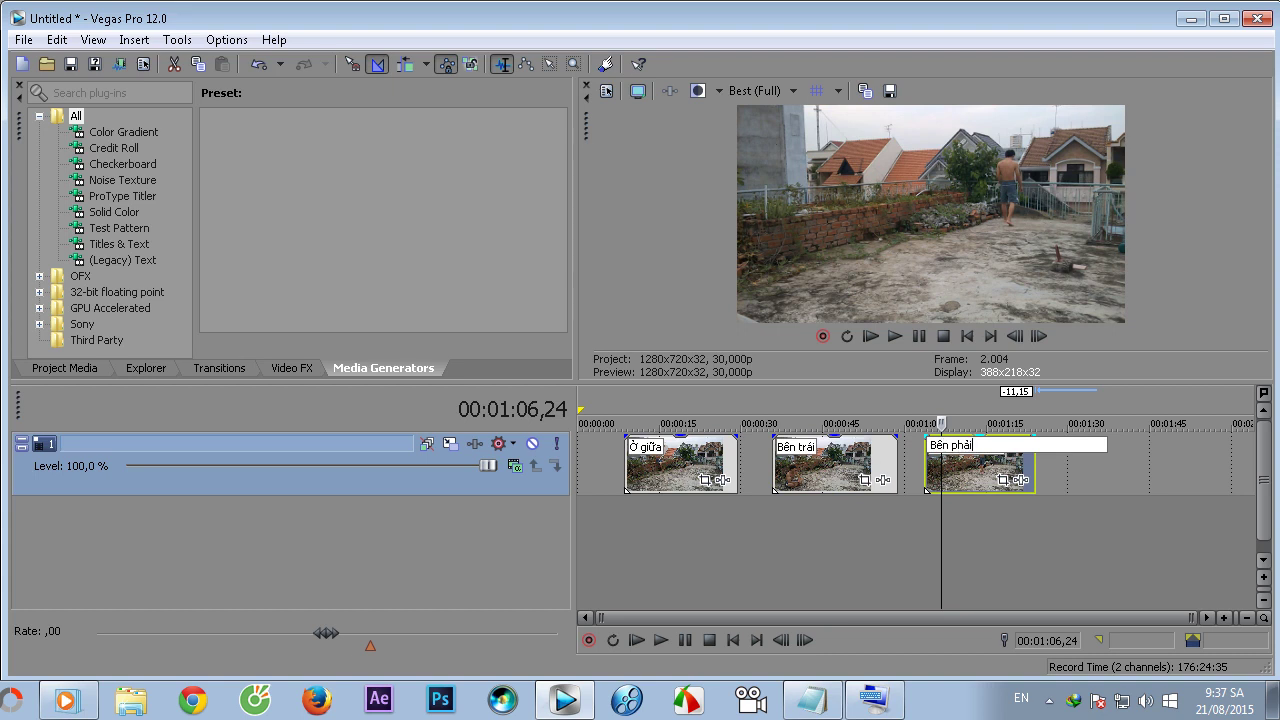
left_click(963, 530)
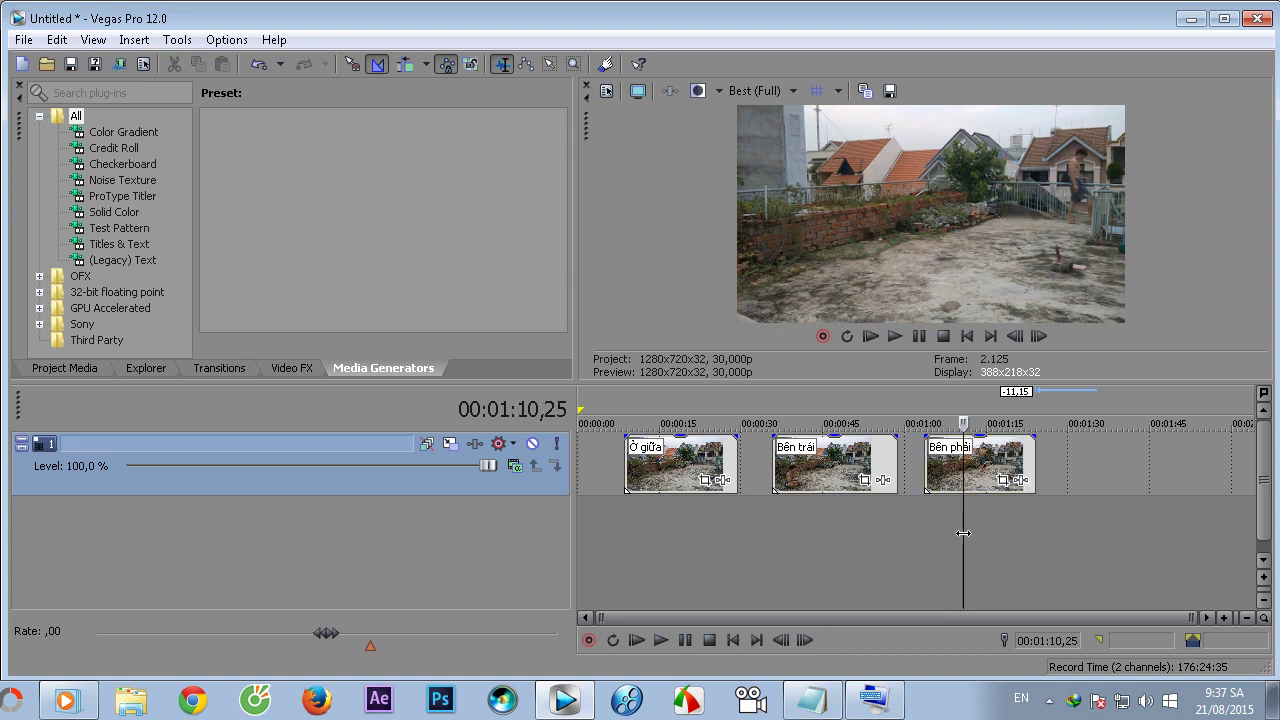
Step: Move the "Ở giữa" clip far along the timeline, and shift "Bên trái" to the start with "Bên phải" shortly after it
left_click(828, 542)
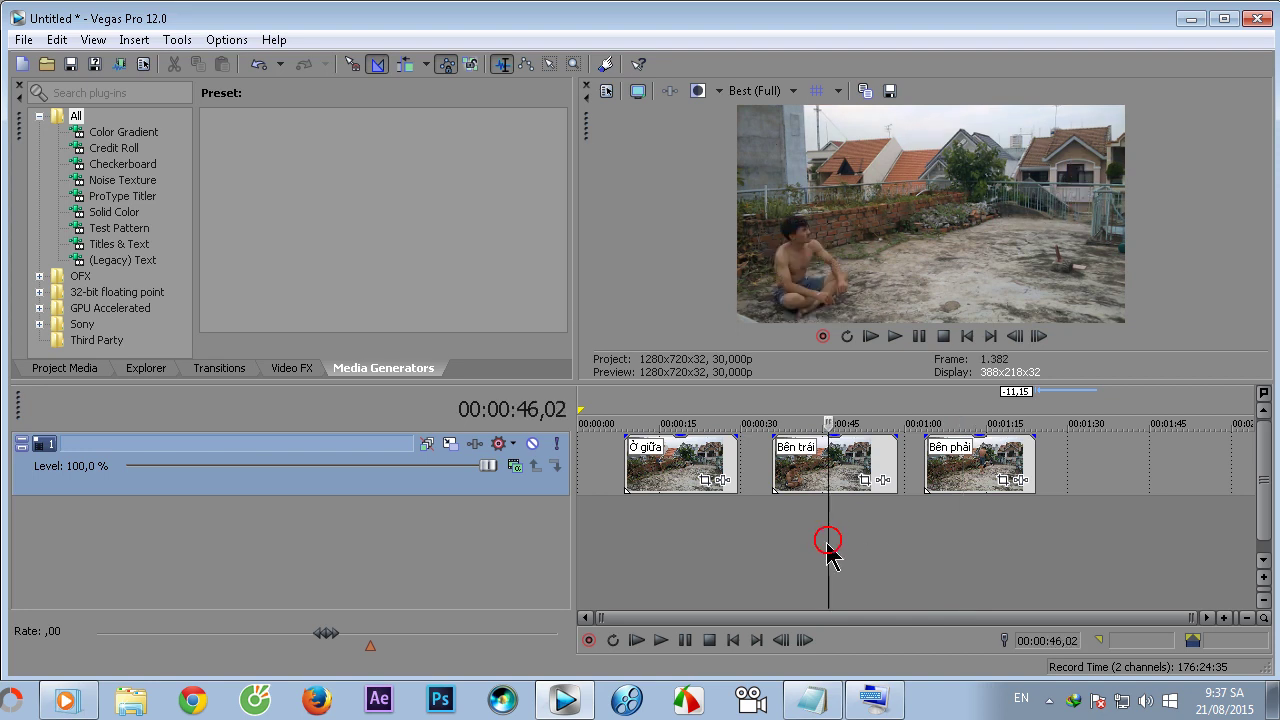
mouse_move(830, 542)
left_mouse_down()
mouse_move(696, 538)
mouse_move(829, 532)
left_mouse_up()
left_click(655, 469)
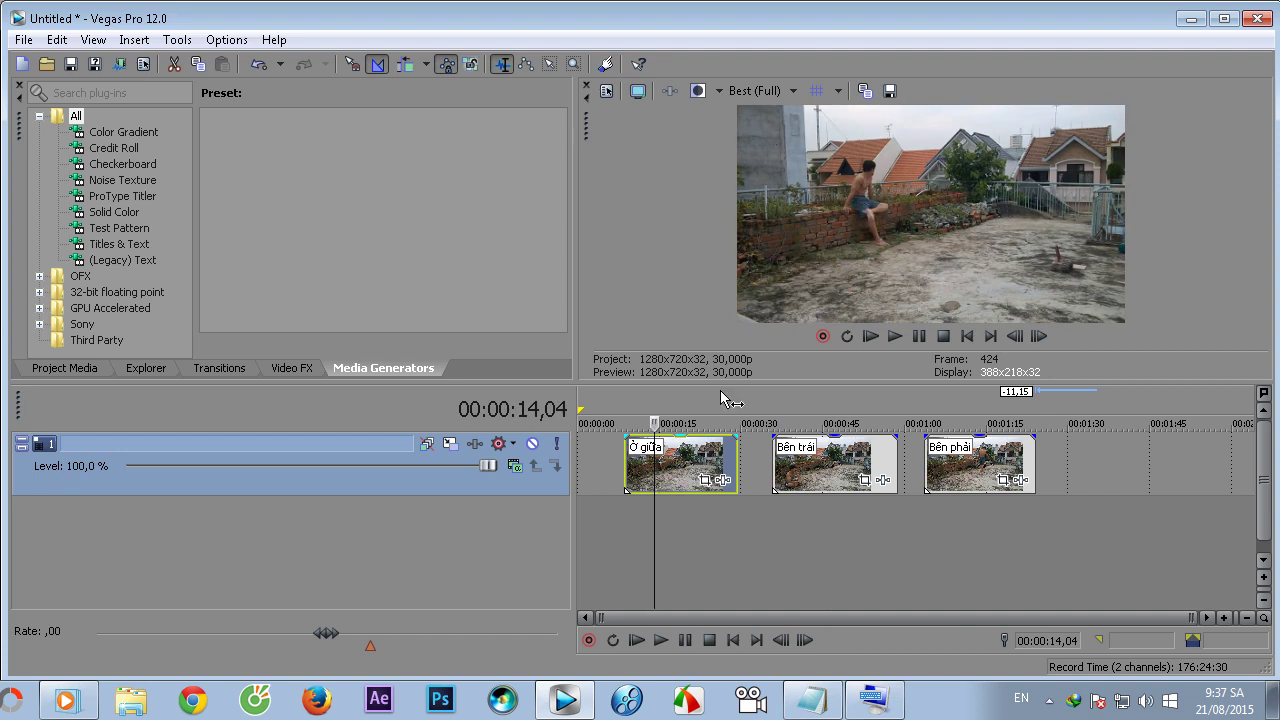
left_click_drag(688, 462, 1143, 466)
scroll(845, 523, "down", 2)
left_click_drag(745, 472, 621, 476)
left_click_drag(835, 465, 701, 458)
scroll(730, 530, "up", 2)
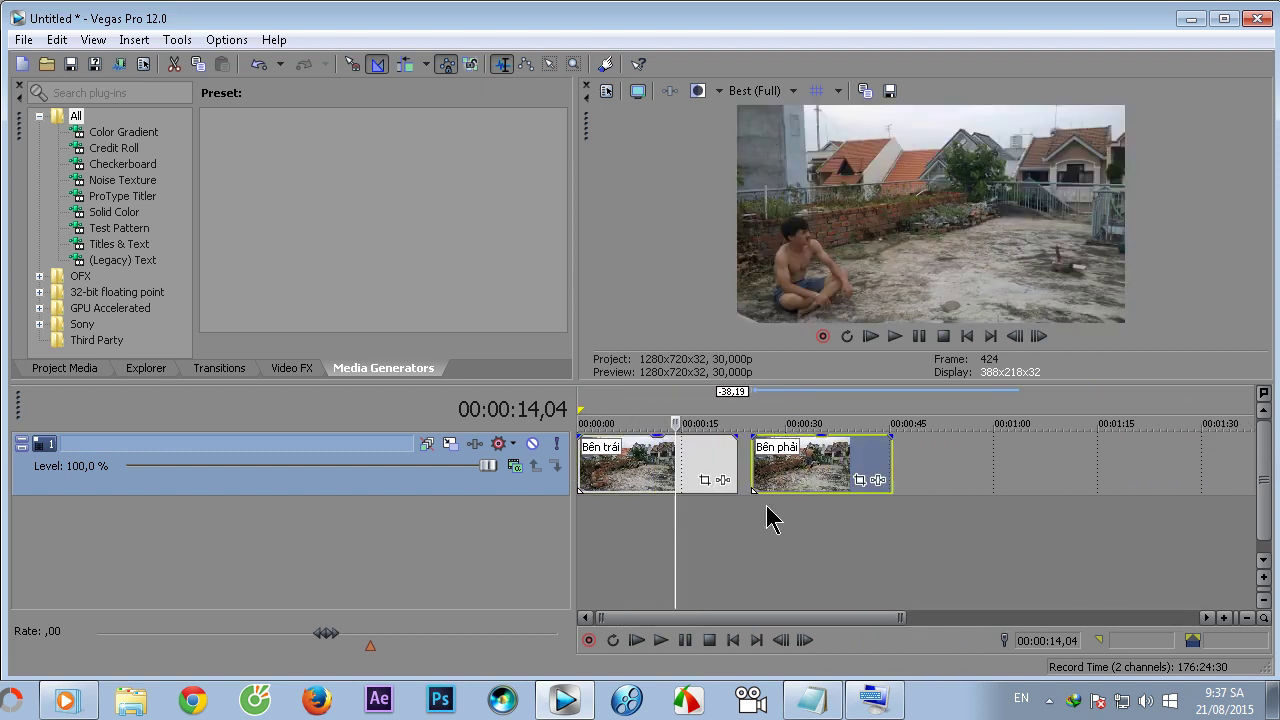
Step: Insert a new video track above the existing one using the On-Screen Keyboard, and close the keyboard
left_click(805, 552)
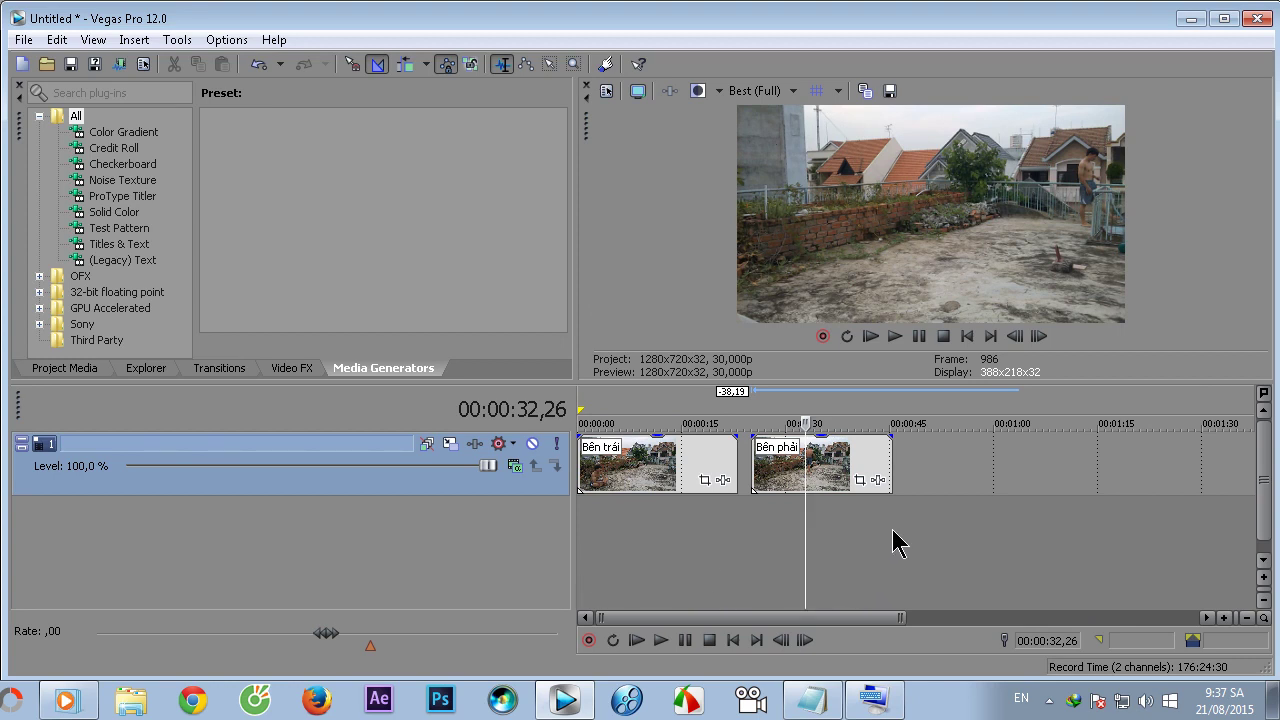
left_click(634, 480)
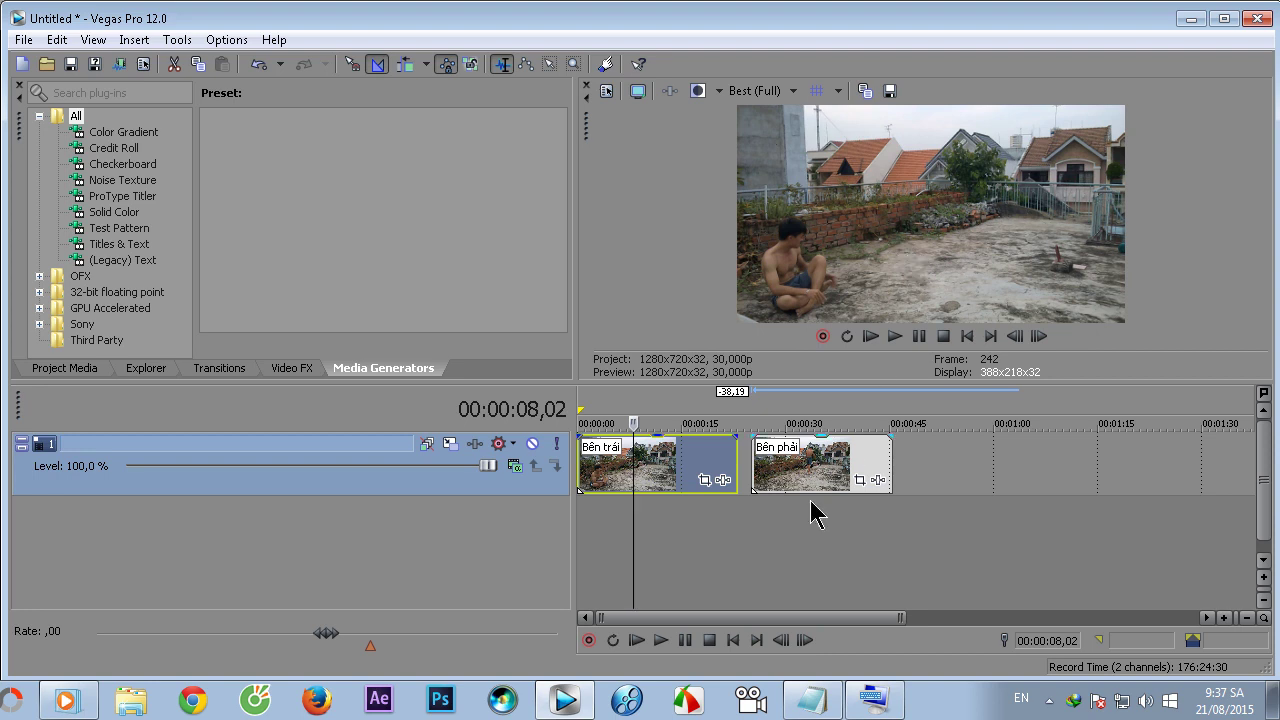
left_click(870, 702)
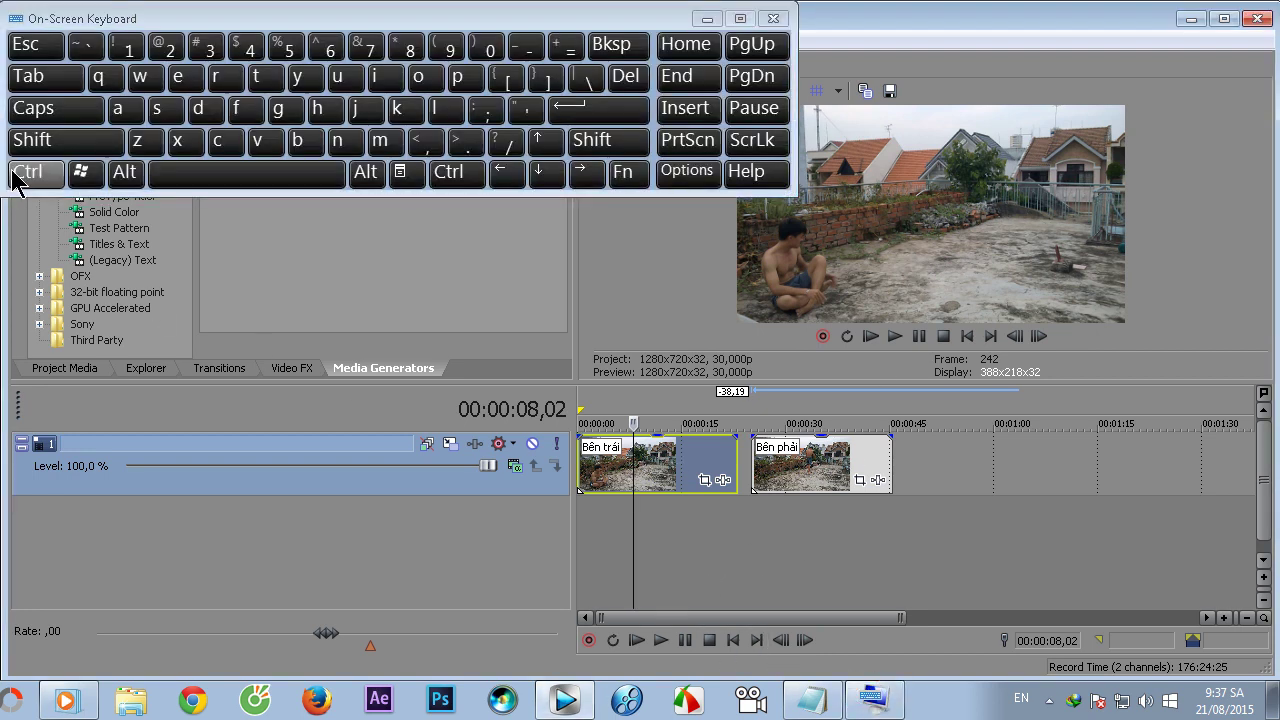
left_click(104, 79, "ctrl+shift")
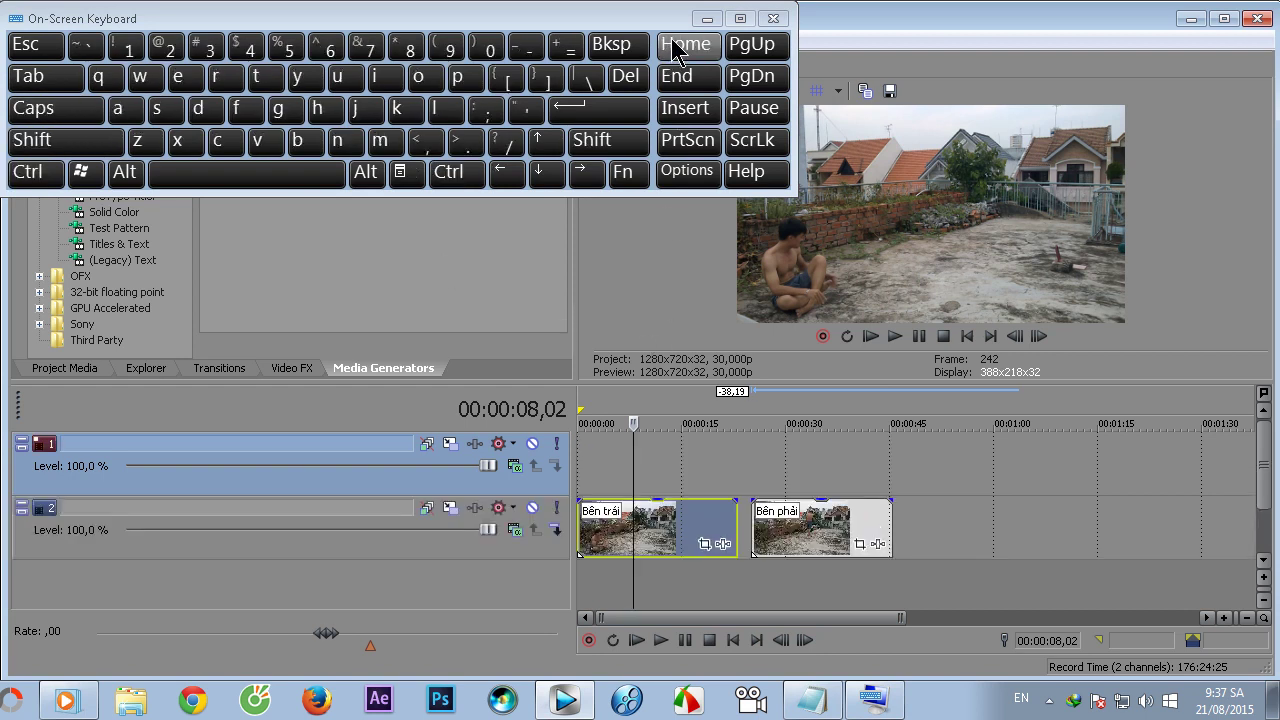
left_click(773, 18)
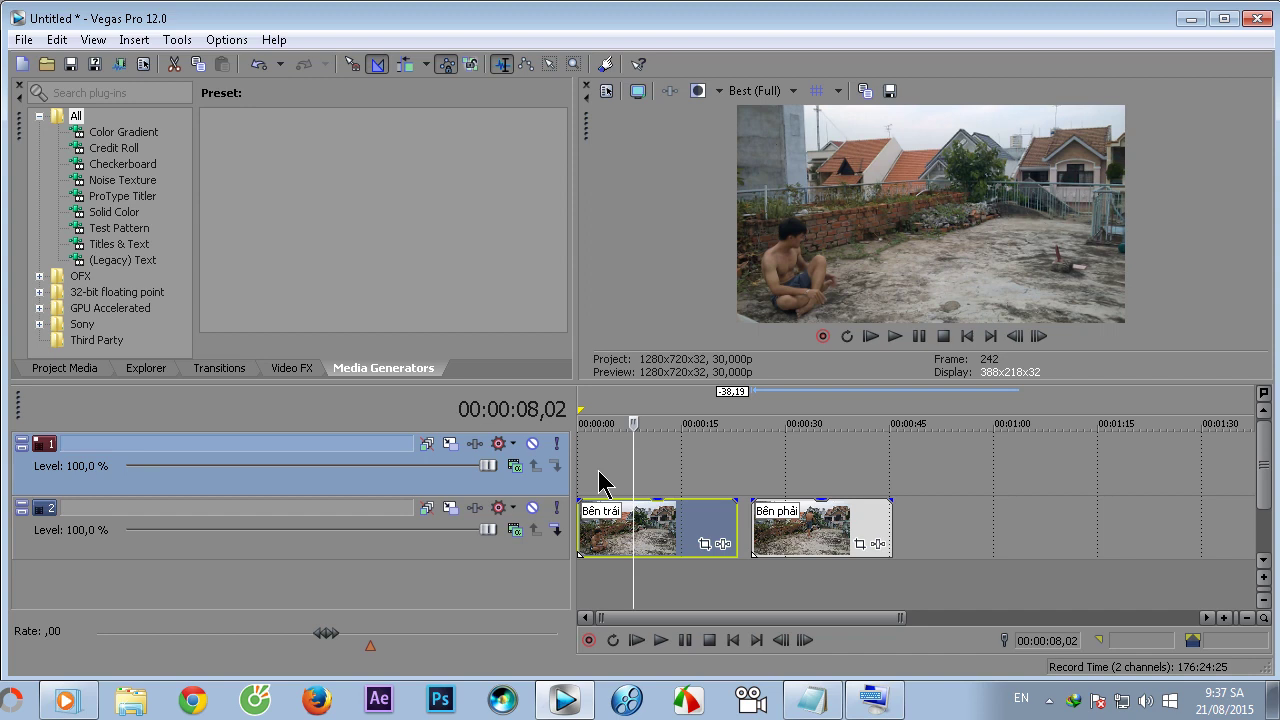
Step: Move the "Bên phải" clip to the start of the new top track, directly above "Bên trái", and scrub through it
left_click(819, 532)
left_click_drag(805, 530, 632, 466)
left_click(619, 455)
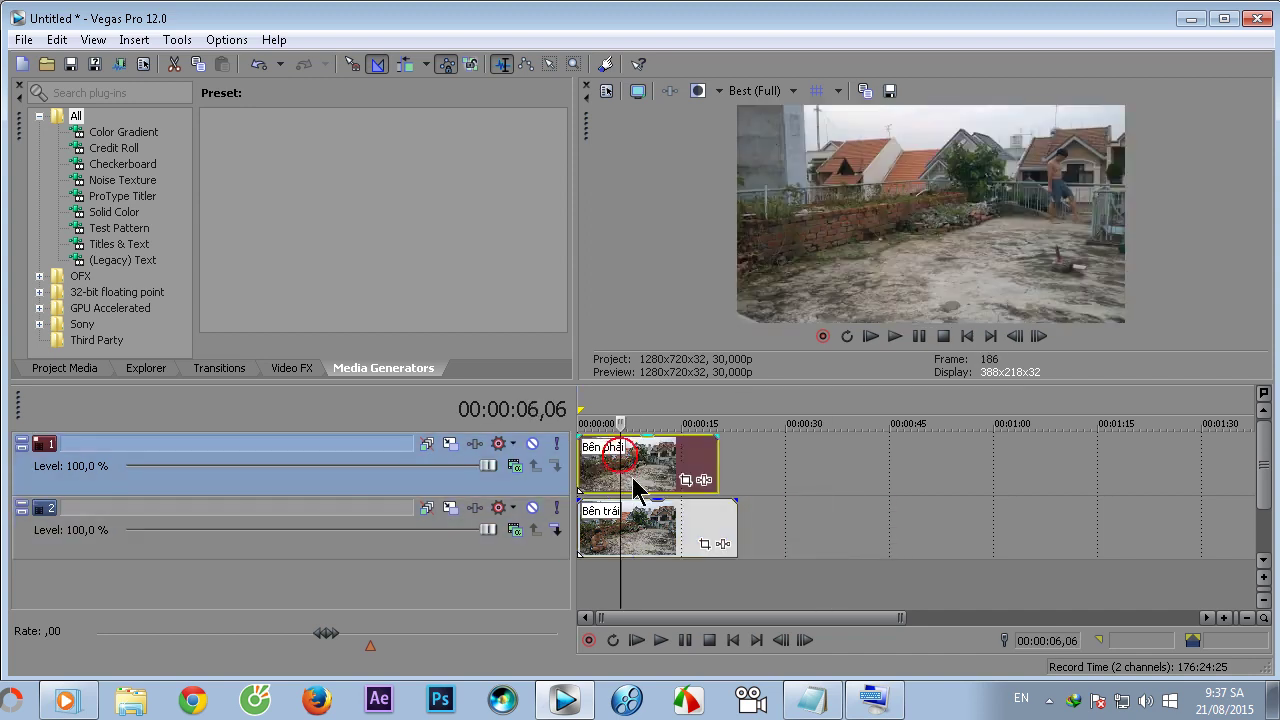
left_click_drag(618, 472, 640, 465)
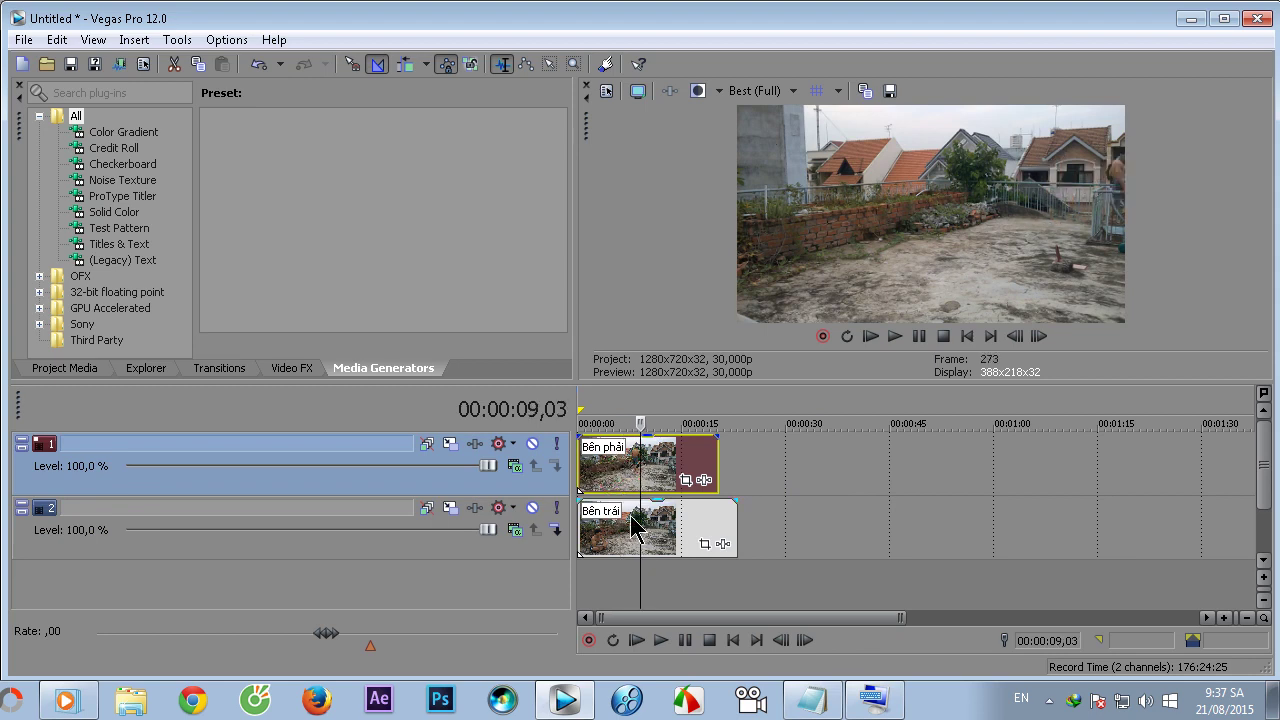
mouse_move(640, 468)
left_mouse_down()
mouse_move(608, 460)
mouse_move(620, 470)
left_mouse_up()
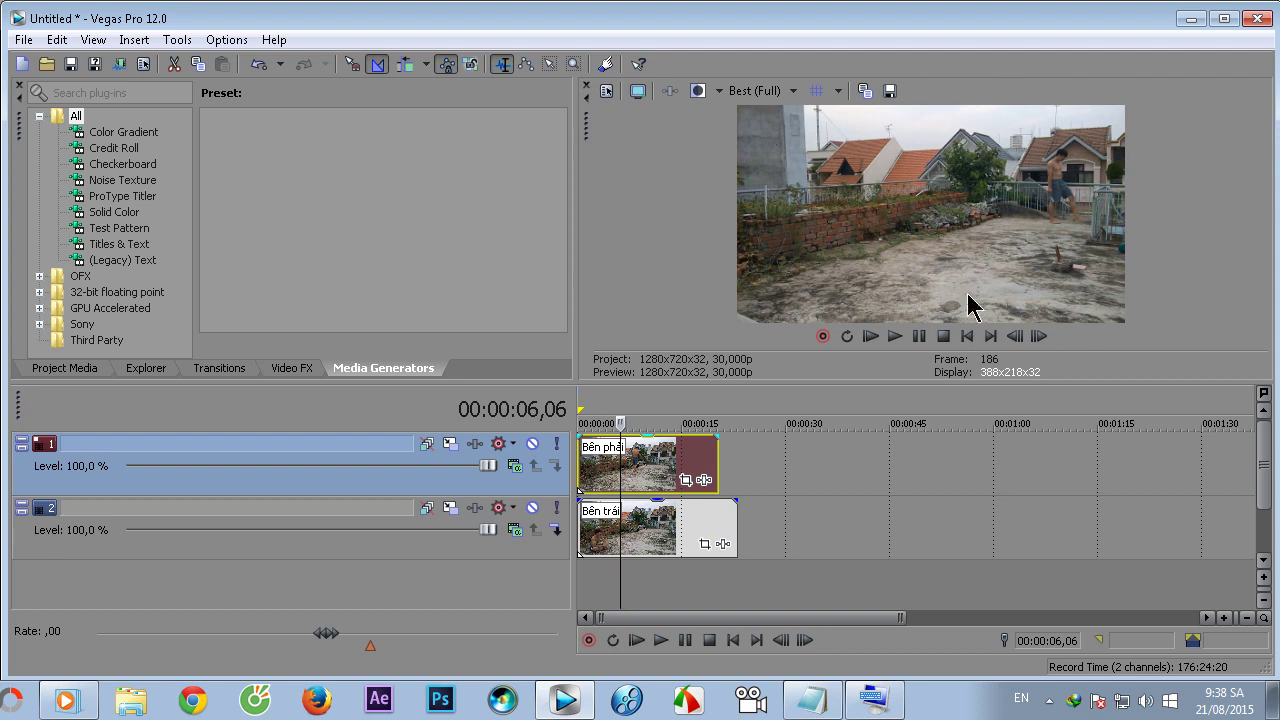
Step: Enable the mask in the "Bên phải" clip's Event Pan/Crop and draw a rectangular mask over the frame's right half, centred about X 1,013, Y 418
left_click(689, 481)
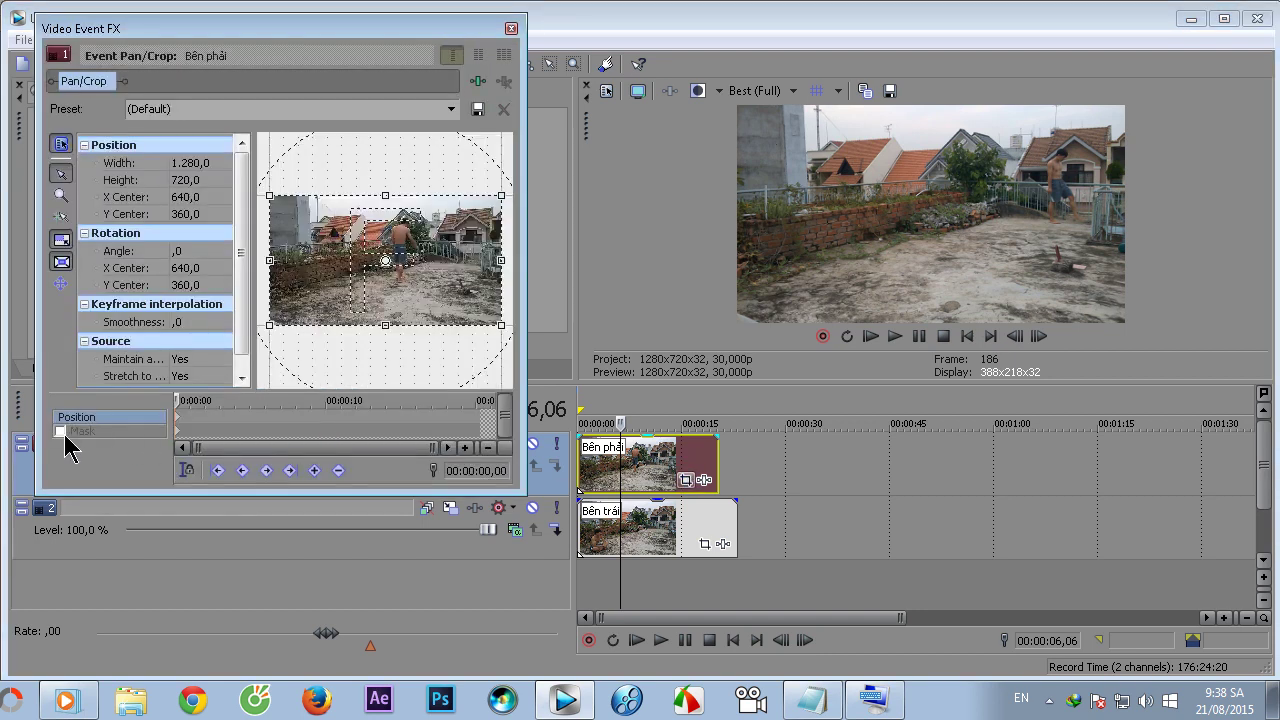
left_click(60, 431)
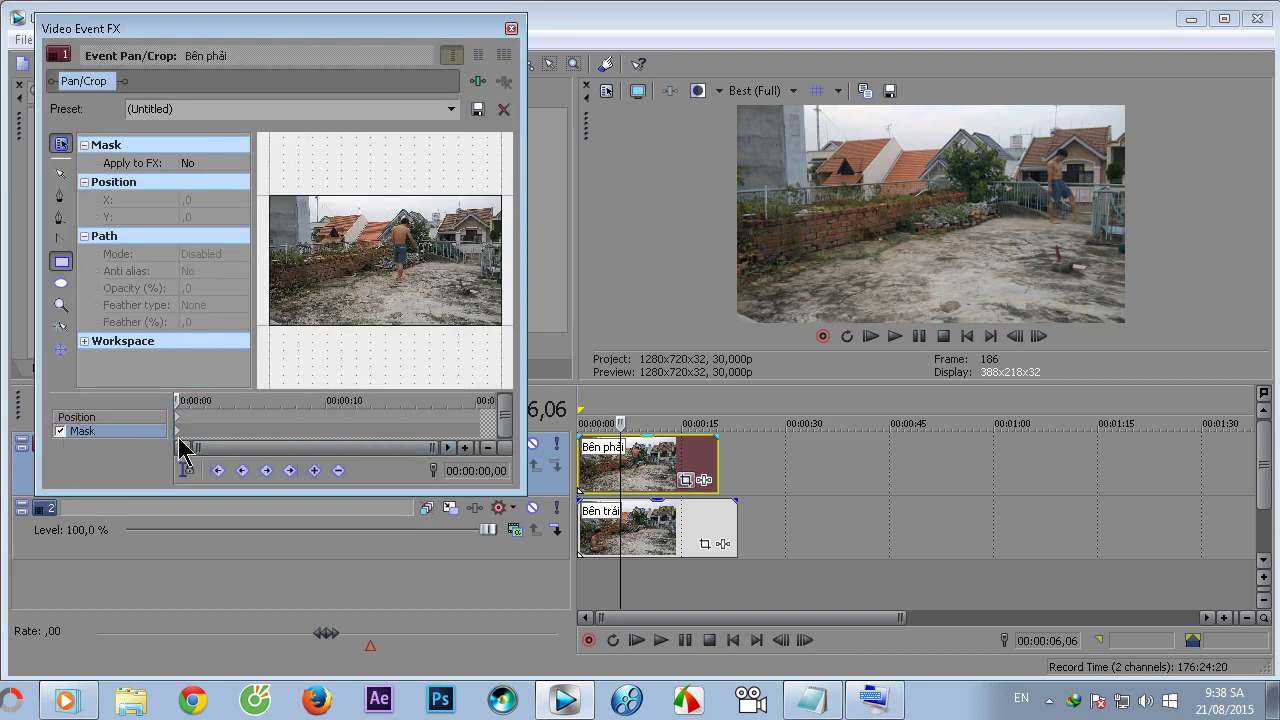
left_click(177, 438)
left_click(60, 261)
scroll(330, 266, "down", 4)
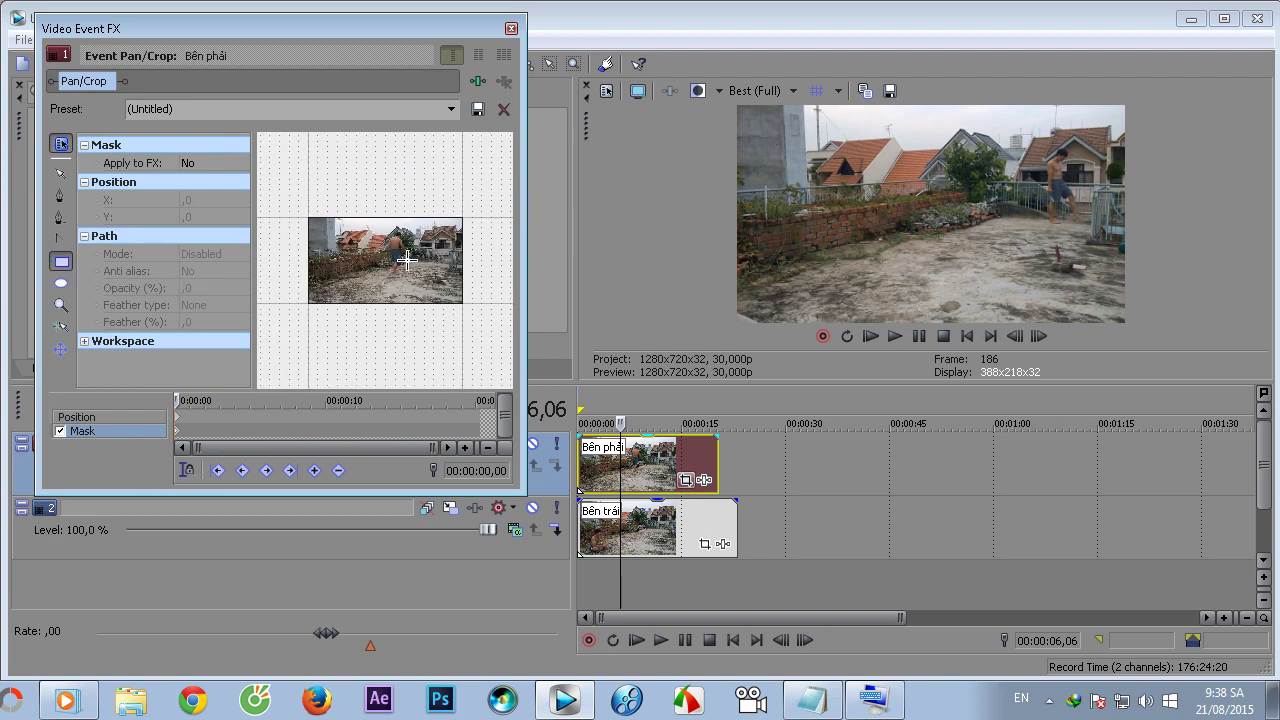
left_click_drag(382, 176, 478, 358)
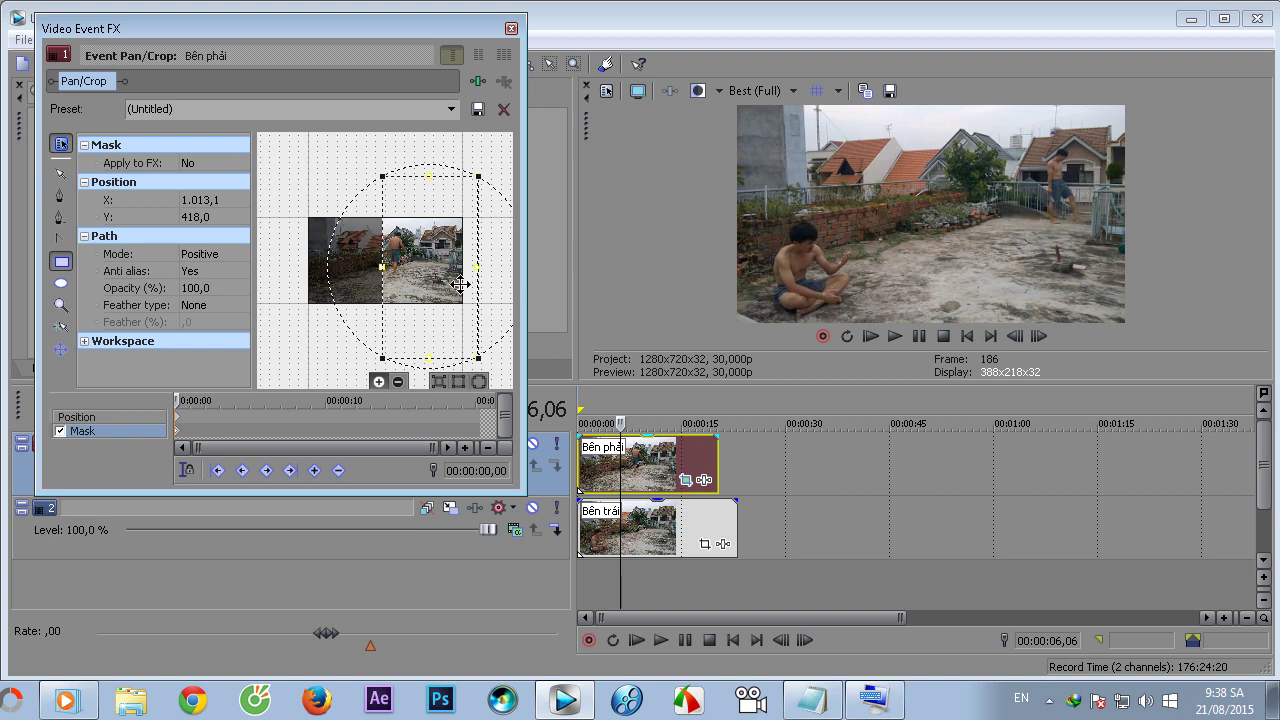
Step: Enlarge the video preview and adjust the mask's left edge between the two figures until its centre is about X 988
left_click_drag(381, 267, 333, 283)
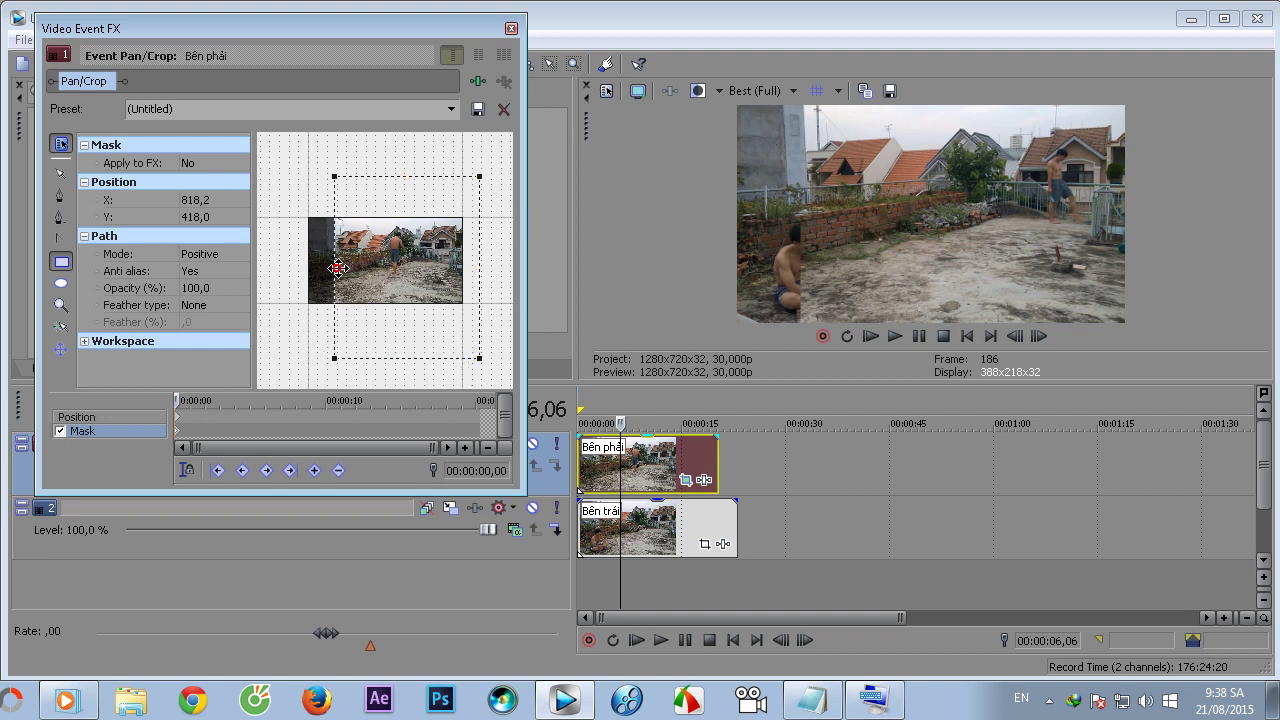
left_click_drag(333, 268, 367, 300)
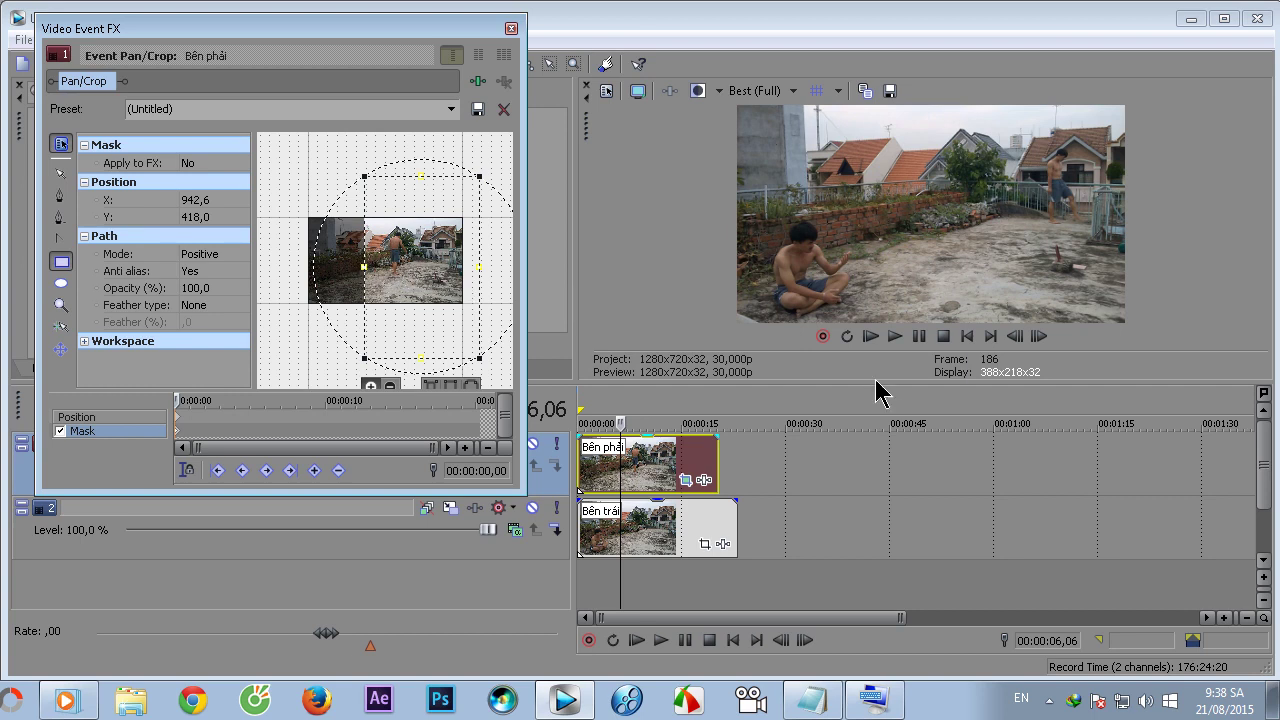
left_click_drag(877, 392, 877, 517)
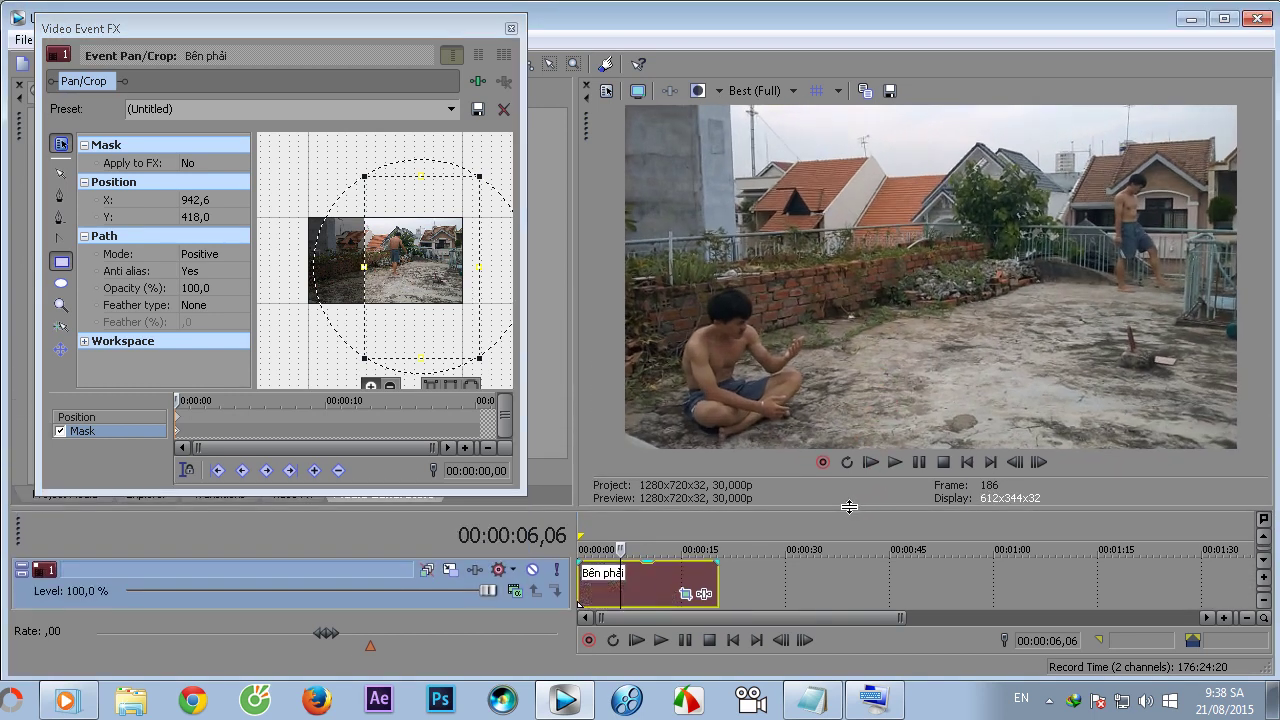
mouse_move(360, 266)
left_mouse_down()
mouse_move(425, 275)
mouse_move(372, 279)
left_mouse_up()
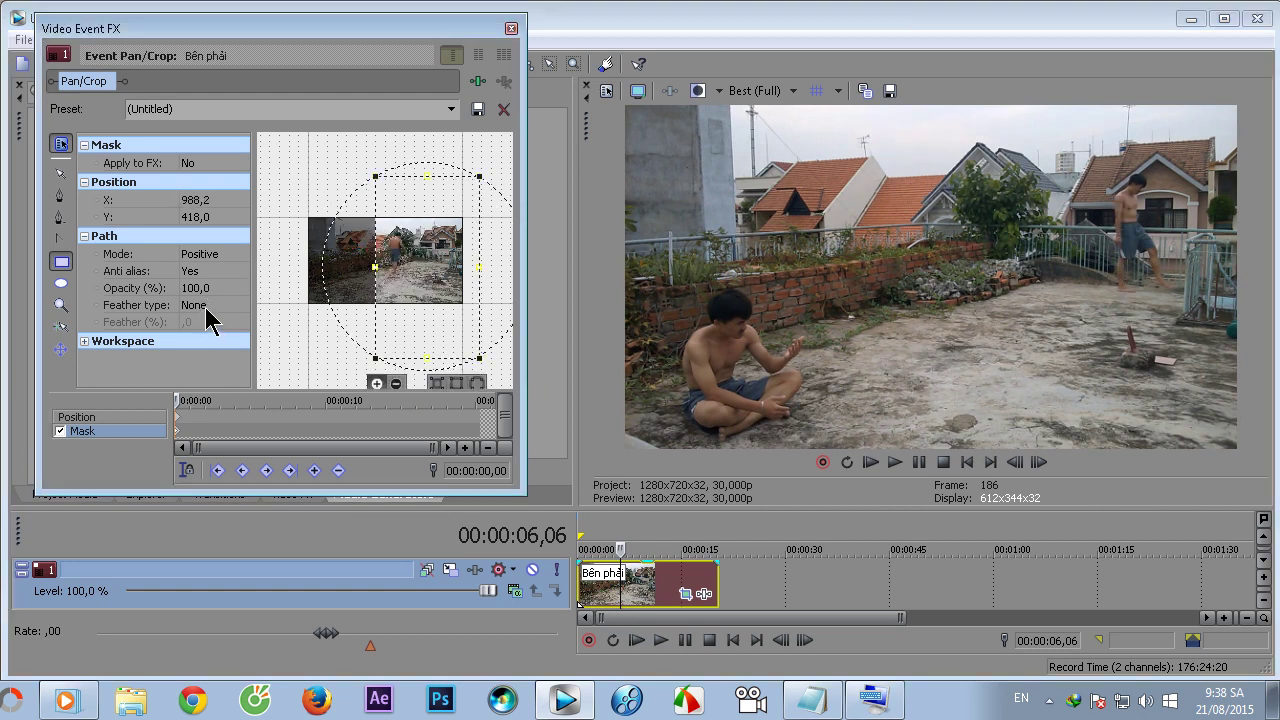
Step: Feather the mask outward by 13% and move its left edge further right, to a mask centre of about X 1,030
left_click(208, 310)
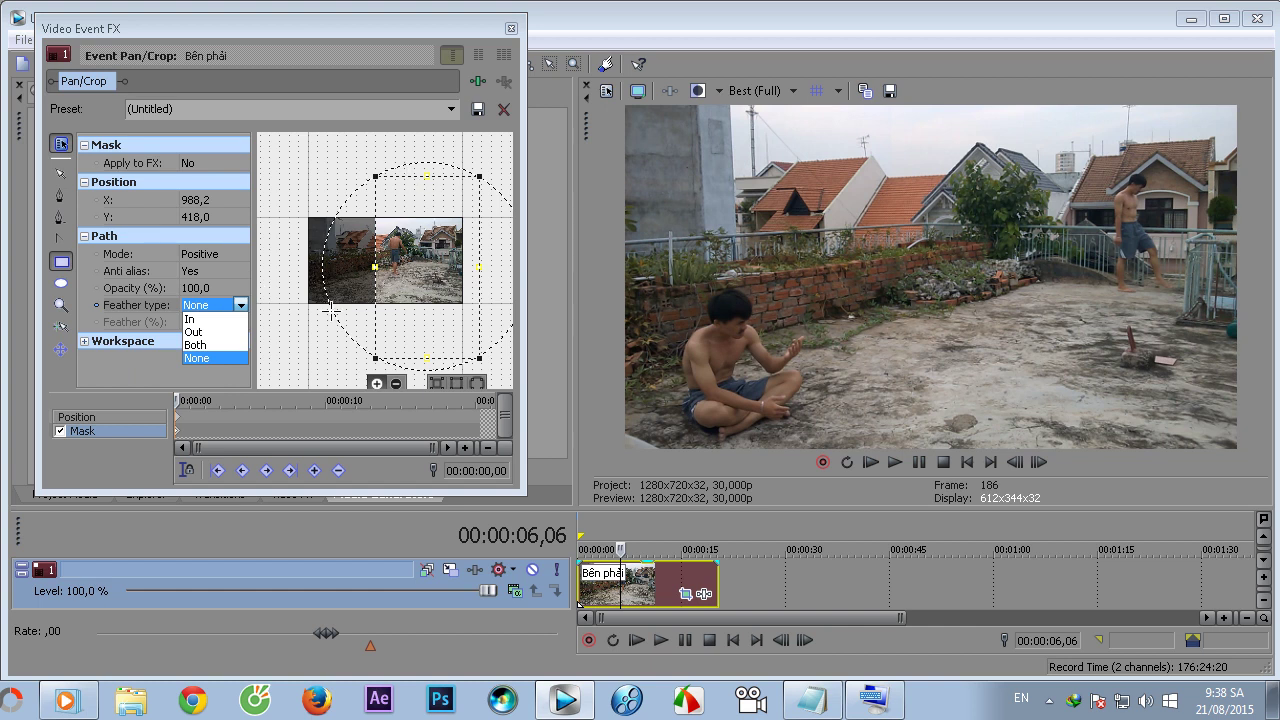
left_click(213, 331)
left_click(226, 322)
left_click(226, 320)
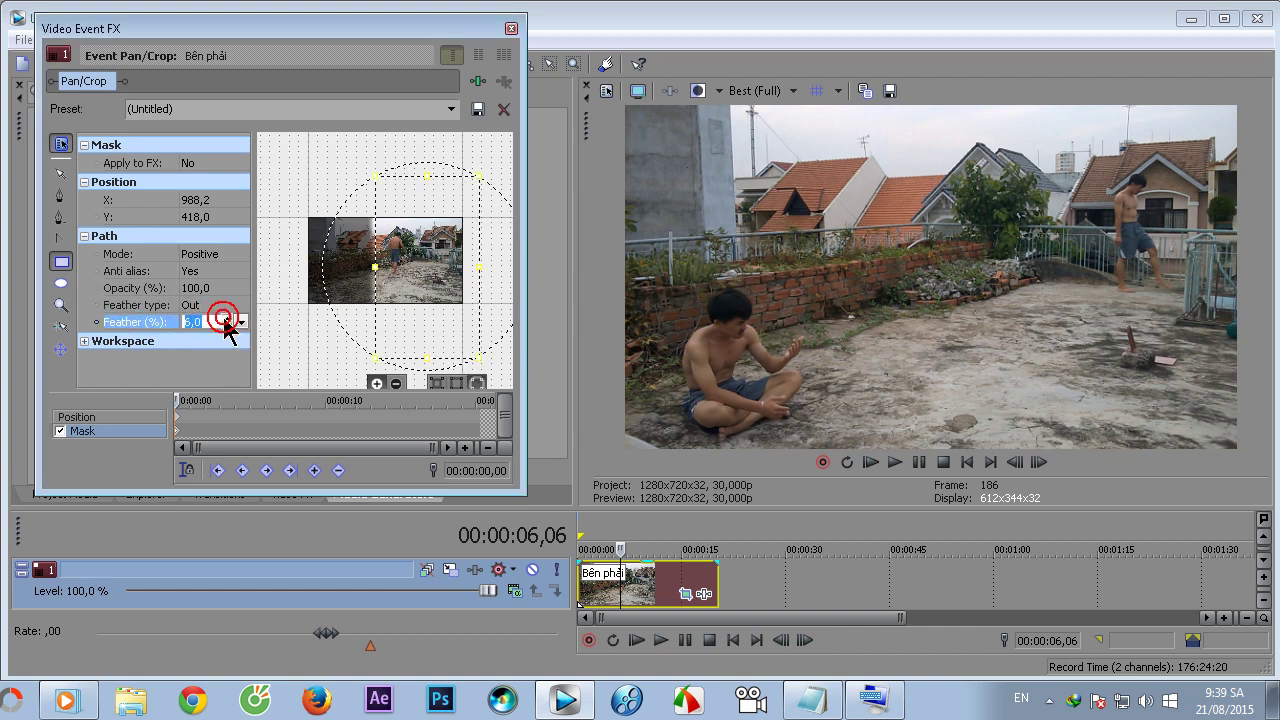
left_click(226, 319)
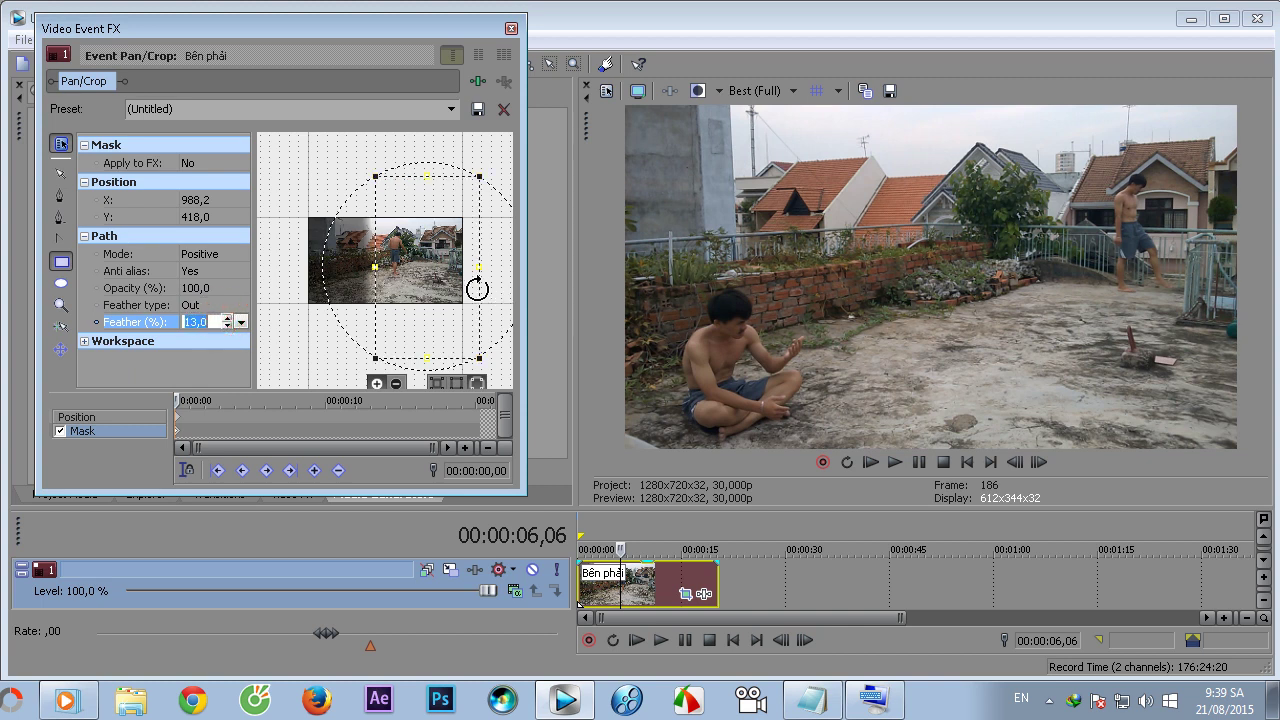
mouse_move(378, 268)
left_mouse_down()
mouse_move(392, 268)
mouse_move(345, 268)
mouse_move(388, 275)
left_mouse_up()
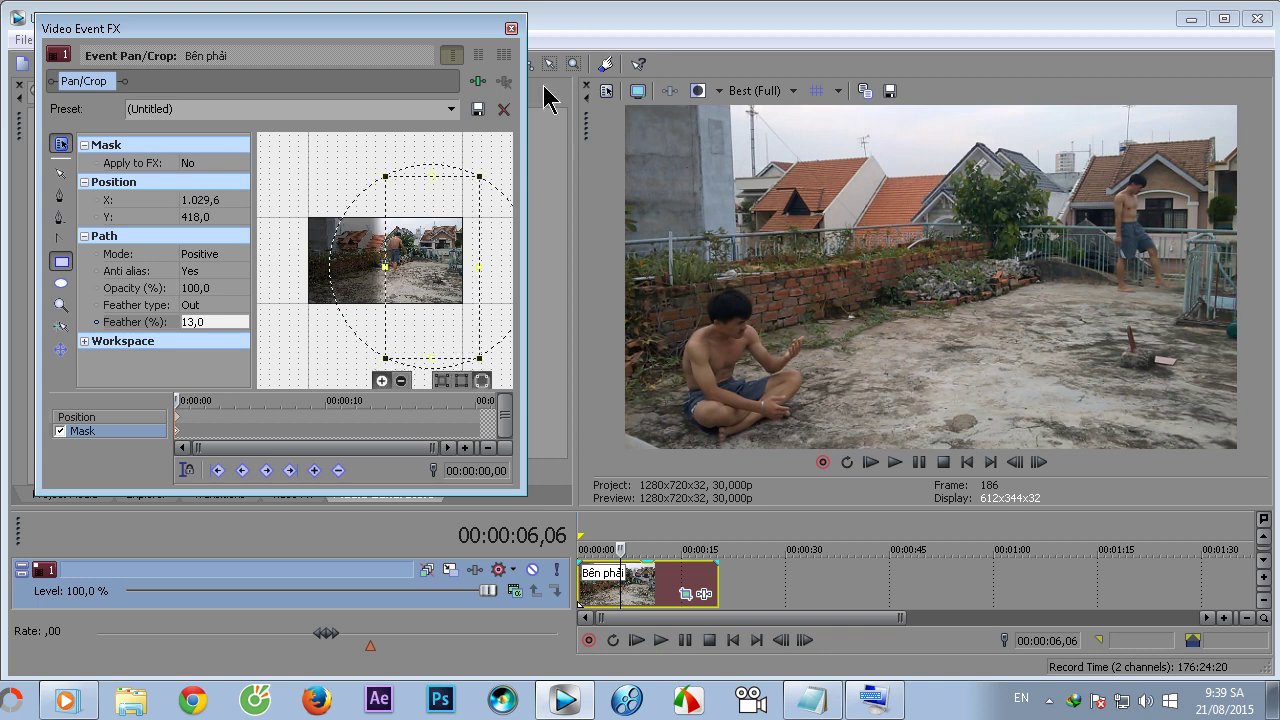
Step: Close the mask settings, shrink the preview area to uncover both tracks, and play the masked composite briefly
left_click(511, 29)
left_click_drag(789, 507, 855, 413)
left_click(870, 372)
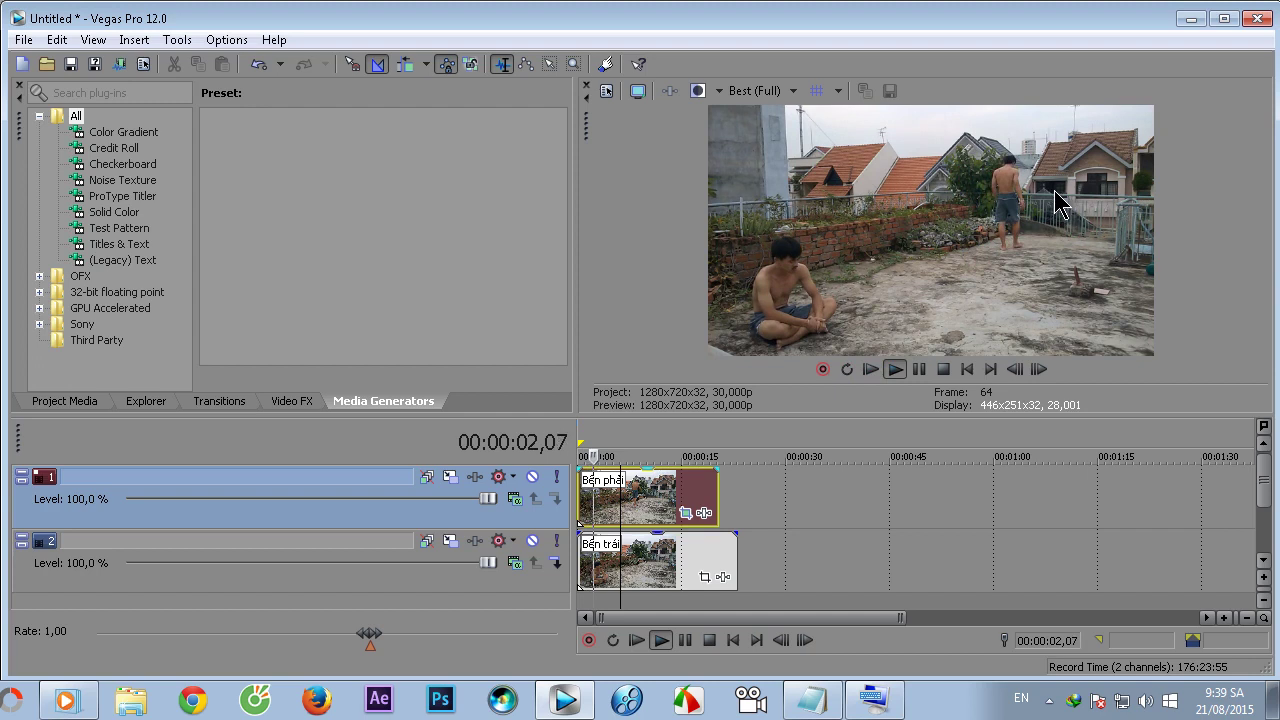
left_click(919, 369)
Step: Try shifting the "Bên phải" clip aside and back, and move "Bên trái" about 40 seconds along its track, out from under it
scroll(811, 491, "down", 2)
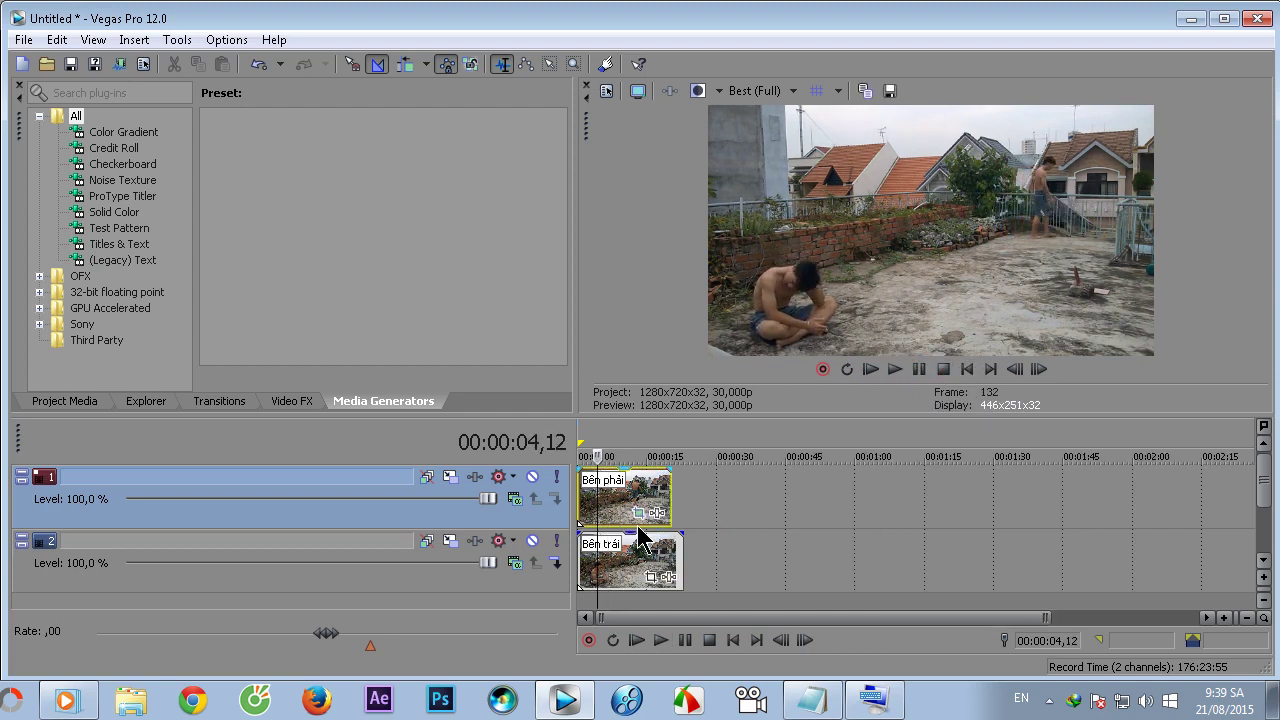
mouse_move(620, 510)
left_mouse_down()
mouse_move(839, 508)
mouse_move(612, 503)
left_mouse_up()
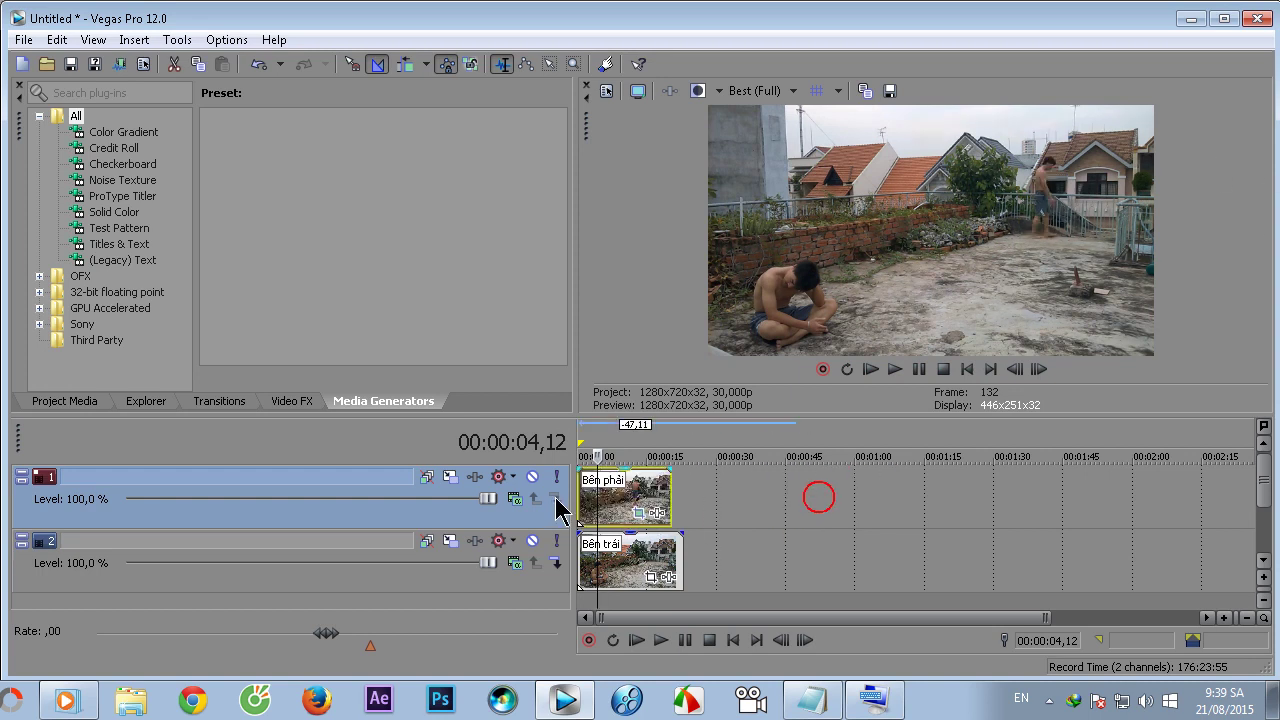
left_click_drag(606, 557, 792, 557)
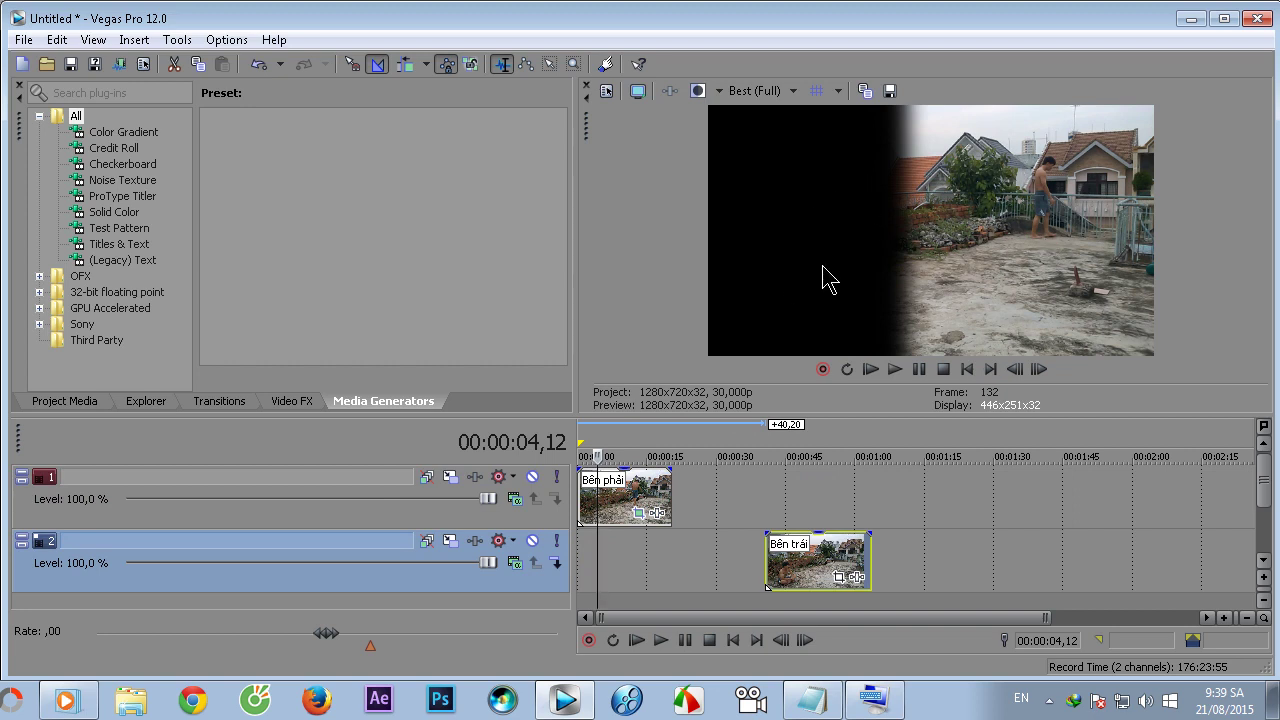
Step: Move the "Bên trái" clip back to the start of its track and insert an empty video track above the two existing ones
left_click_drag(800, 565, 590, 565)
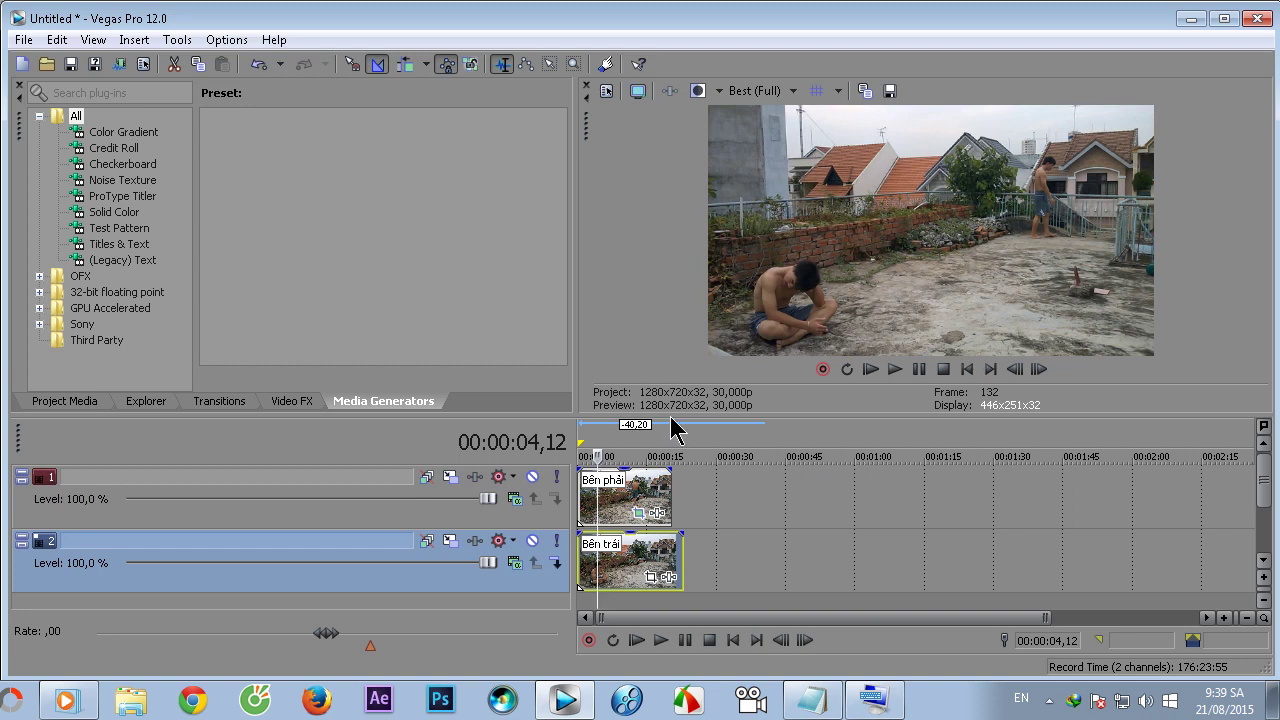
left_click_drag(680, 414, 682, 280)
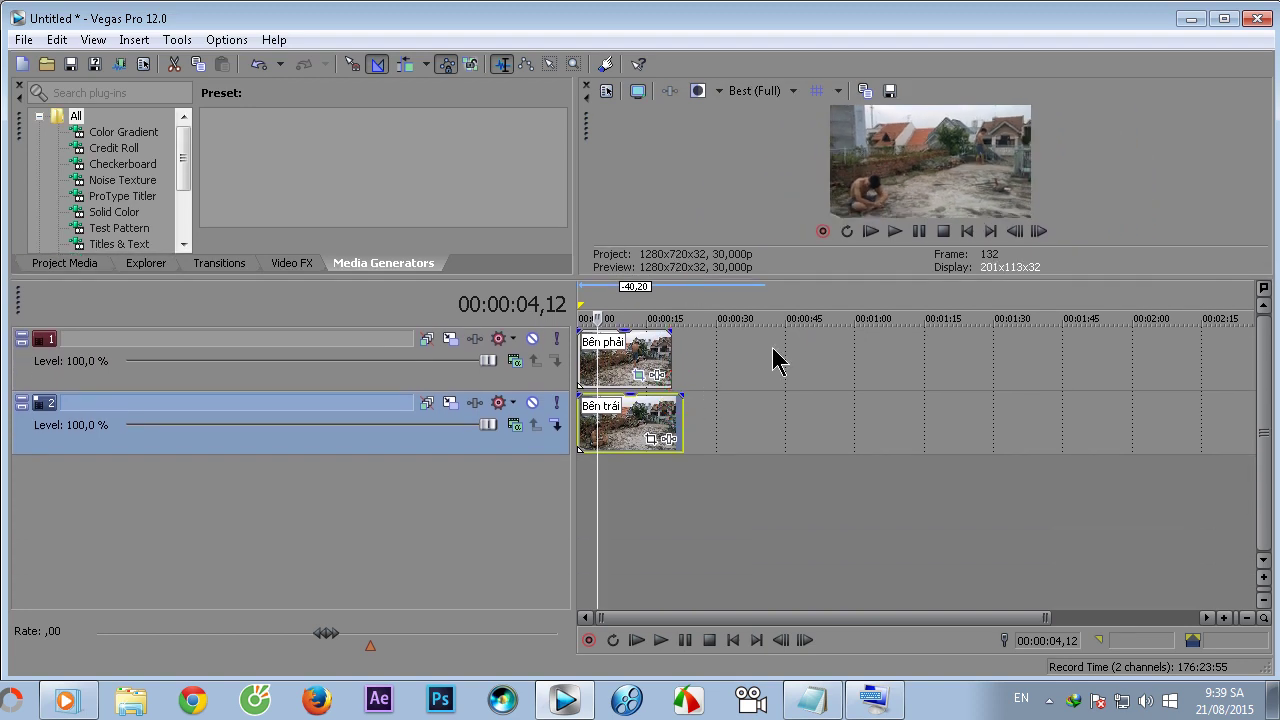
left_click(874, 698)
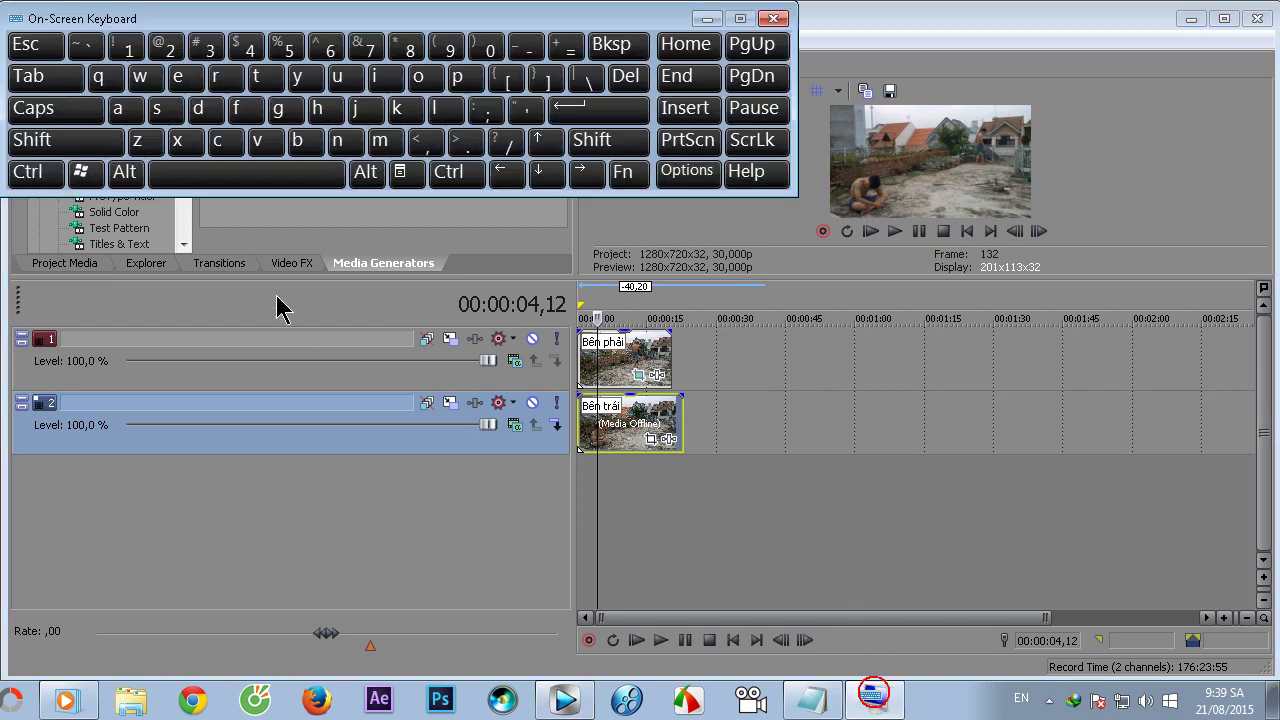
key("ctrl")
left_click(108, 141)
left_click(96, 78)
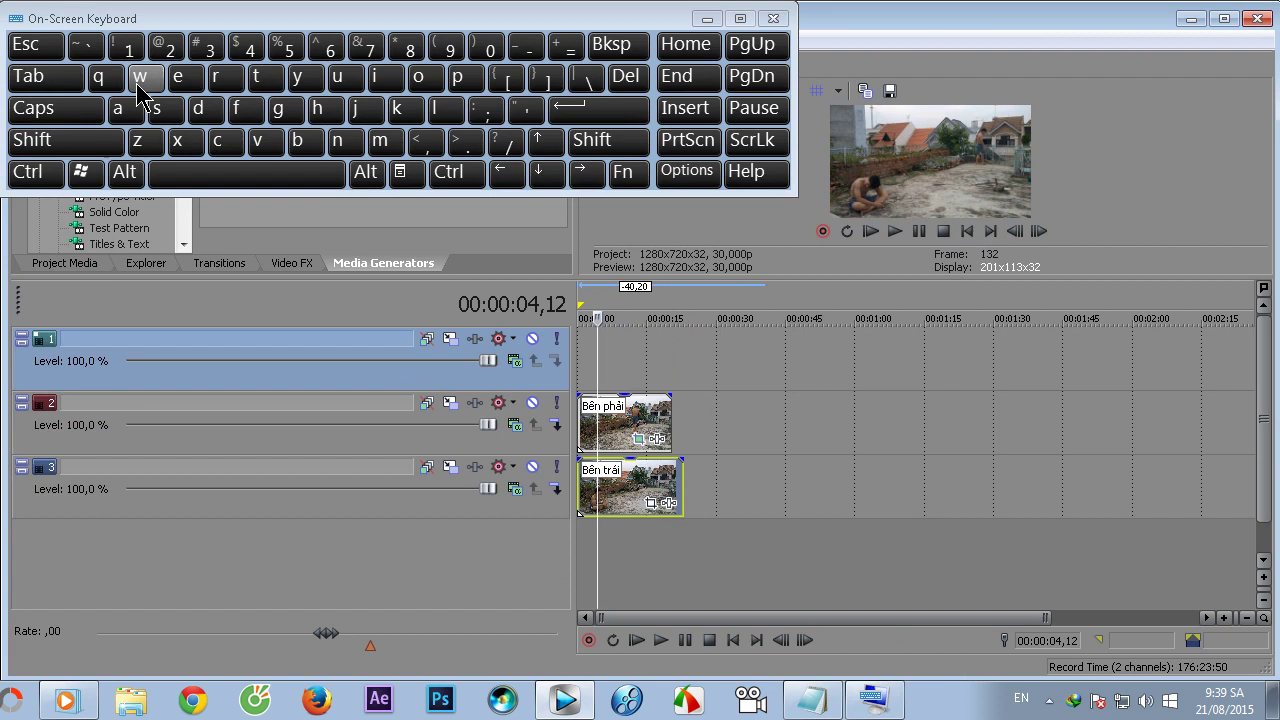
left_click(707, 18)
Step: Move the "Ở giữa" clip to the start of the new top track and enlarge the video preview
scroll(660, 350, "down", 2)
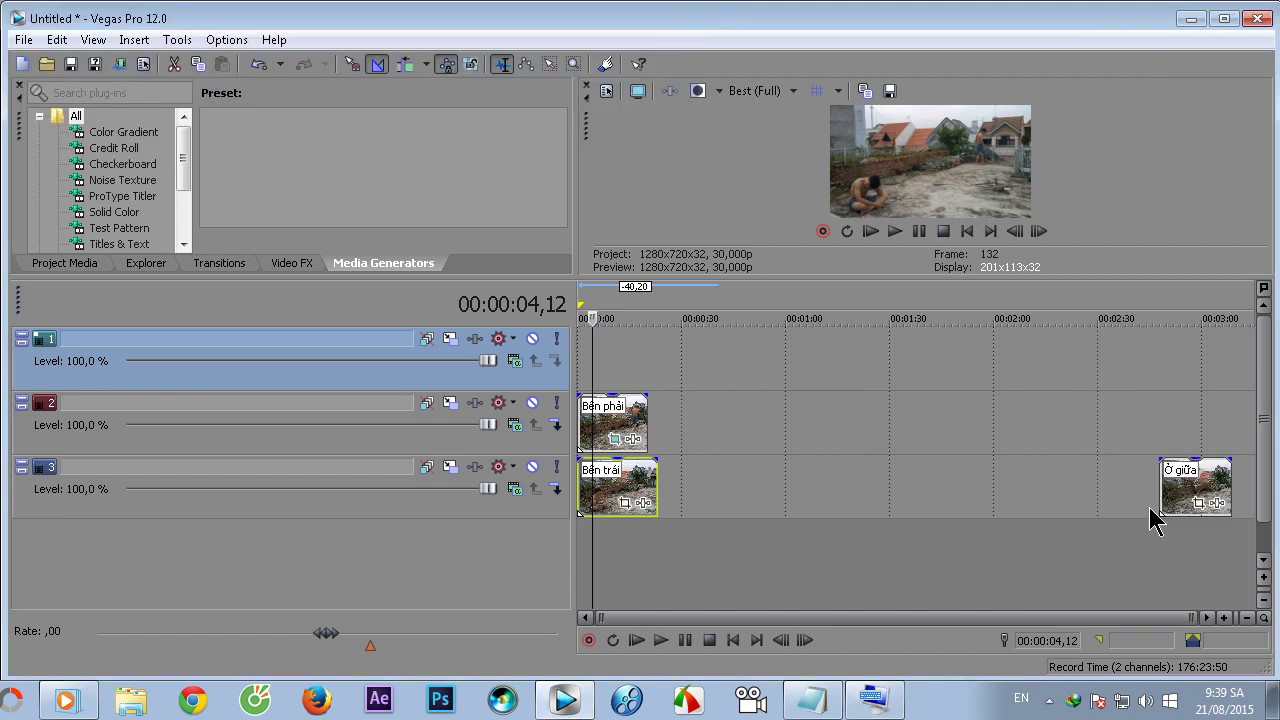
left_click(1186, 500)
left_click_drag(642, 344, 604, 345)
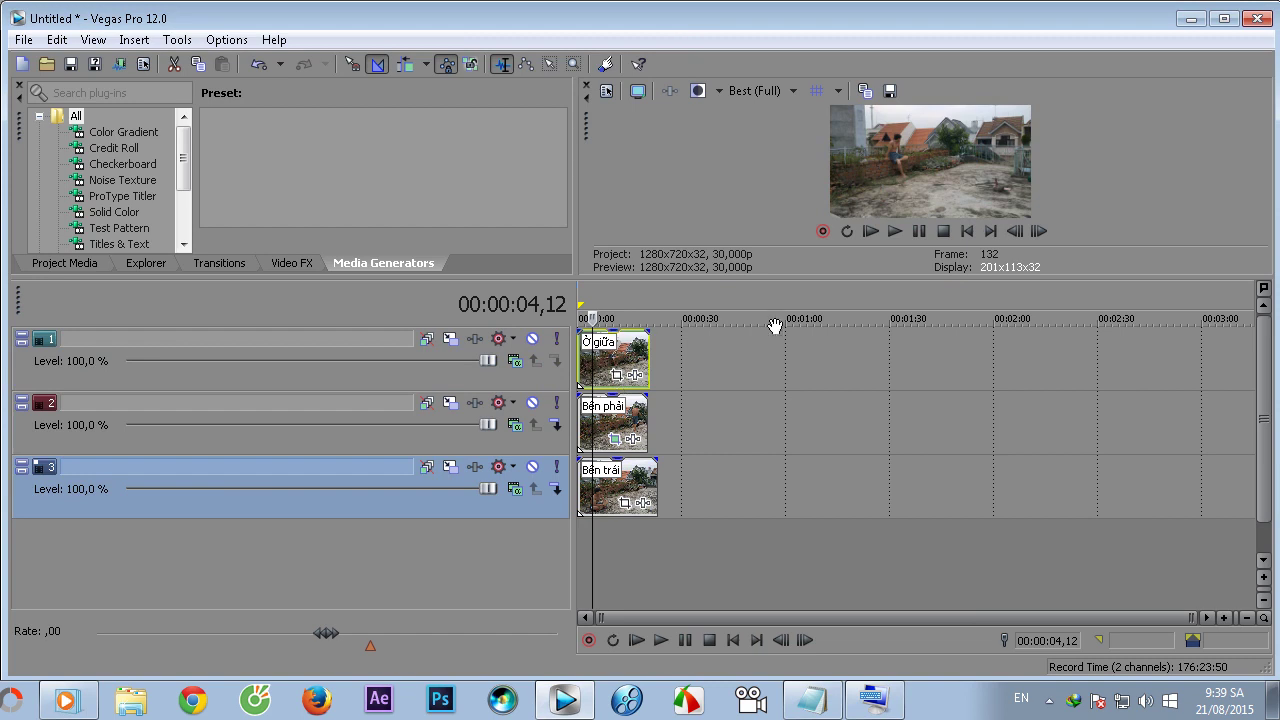
left_click_drag(825, 276, 786, 411)
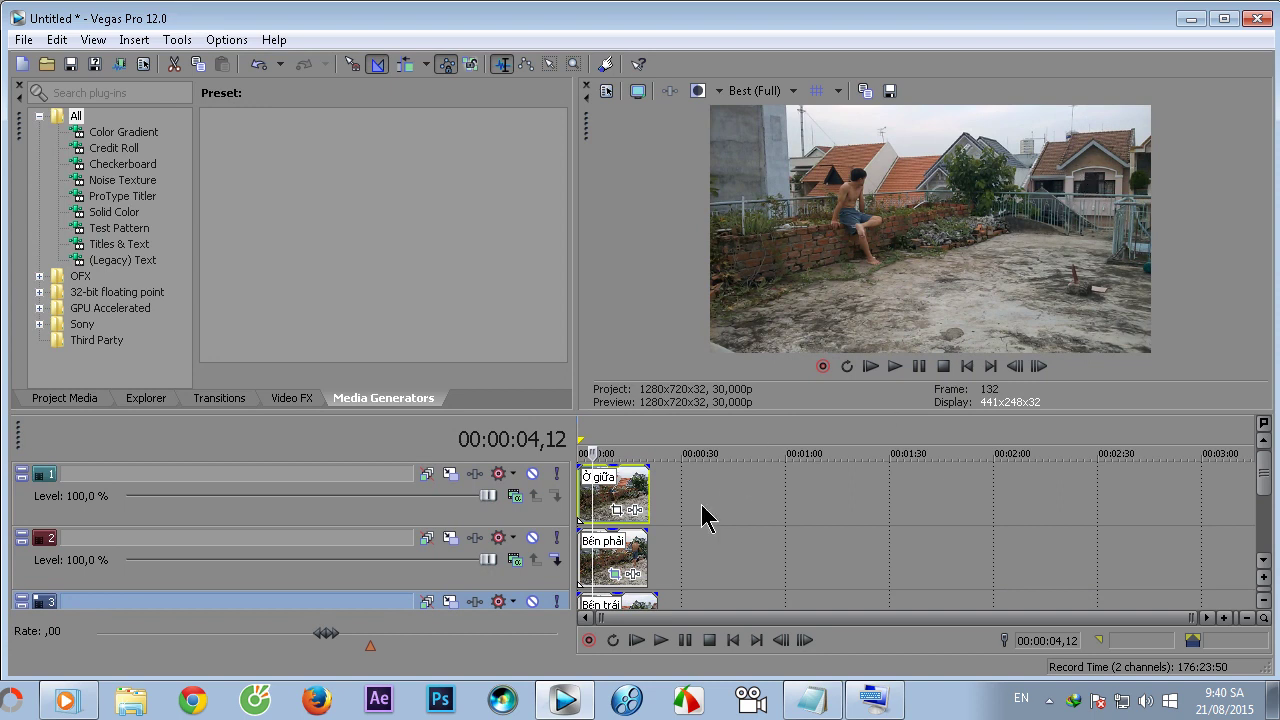
mouse_move(762, 410)
left_mouse_down()
mouse_move(762, 310)
mouse_move(762, 395)
left_mouse_up()
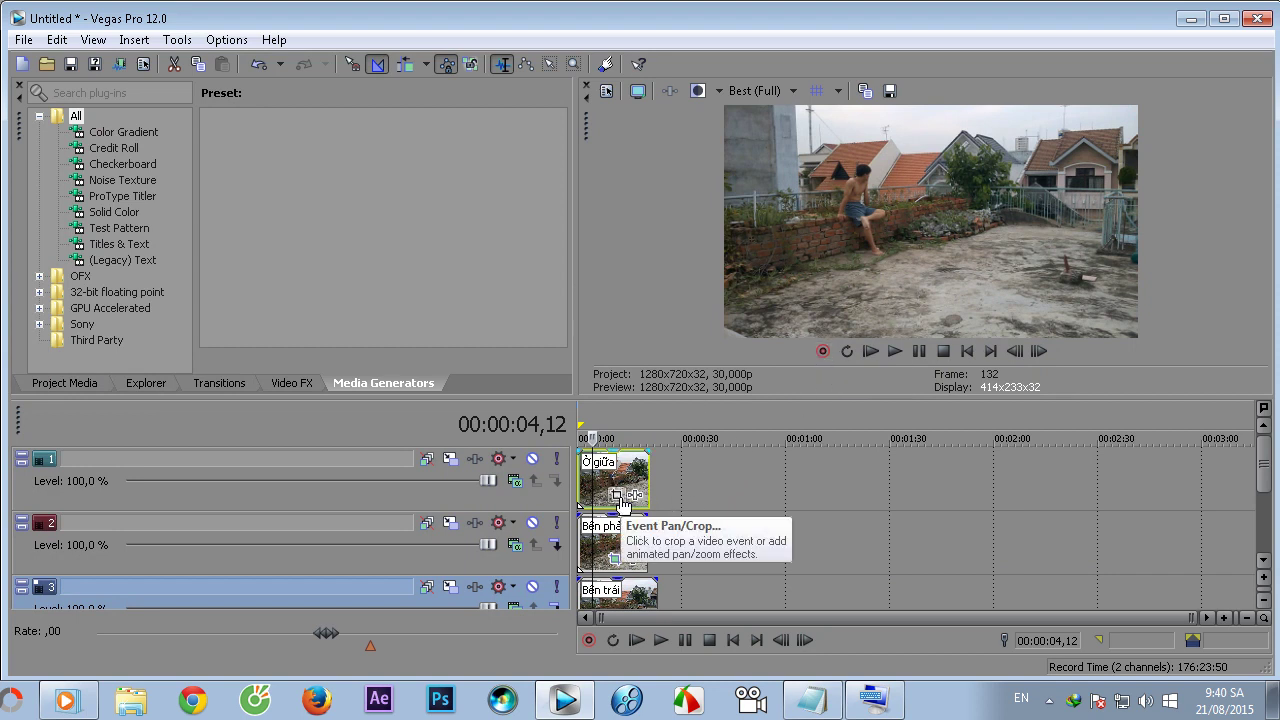
Step: Enable a mask on the "Ở giữa" clip and draw a narrow rectangular mask around the figure on the wall, centred at about X 464
left_click(621, 503)
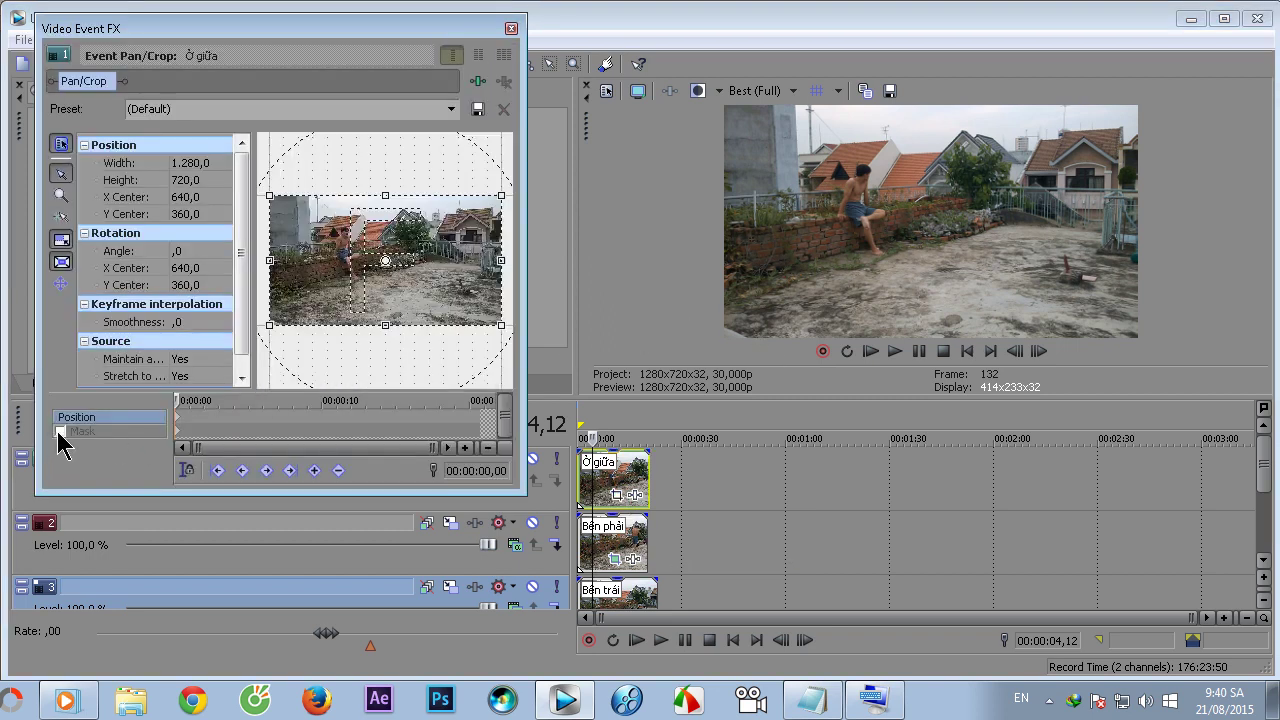
left_click(59, 432)
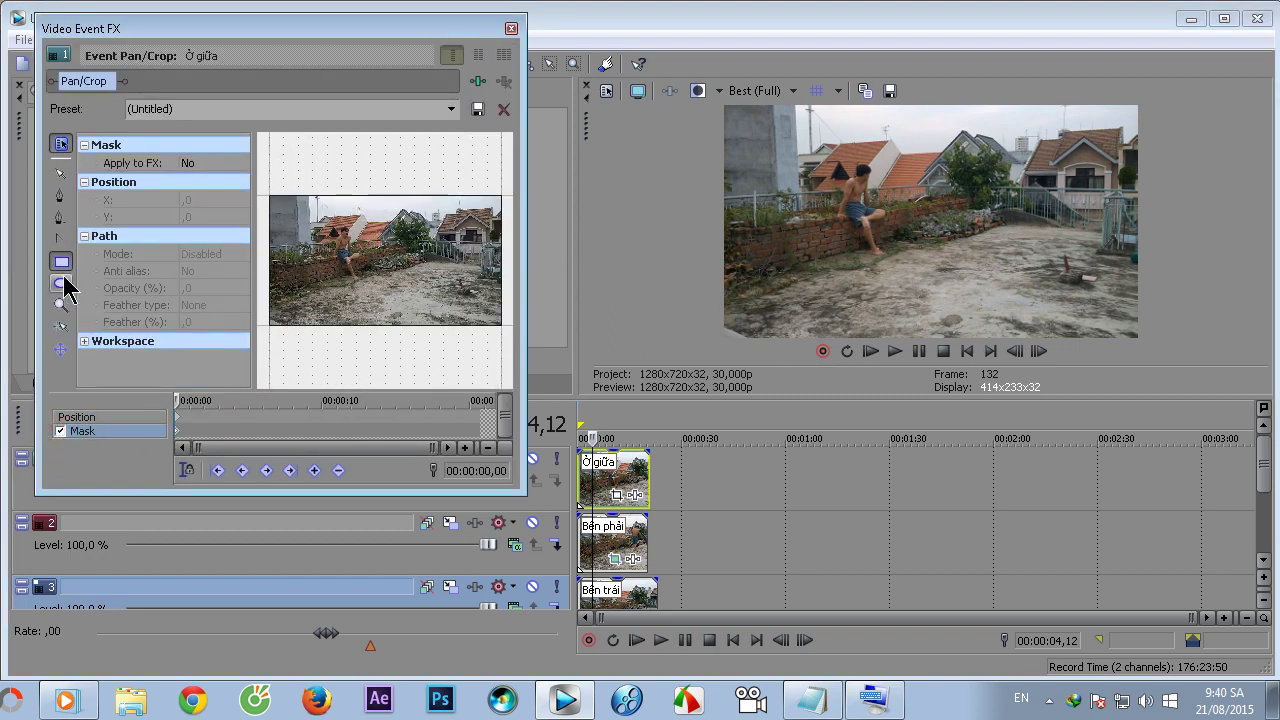
left_click_drag(348, 338, 383, 335)
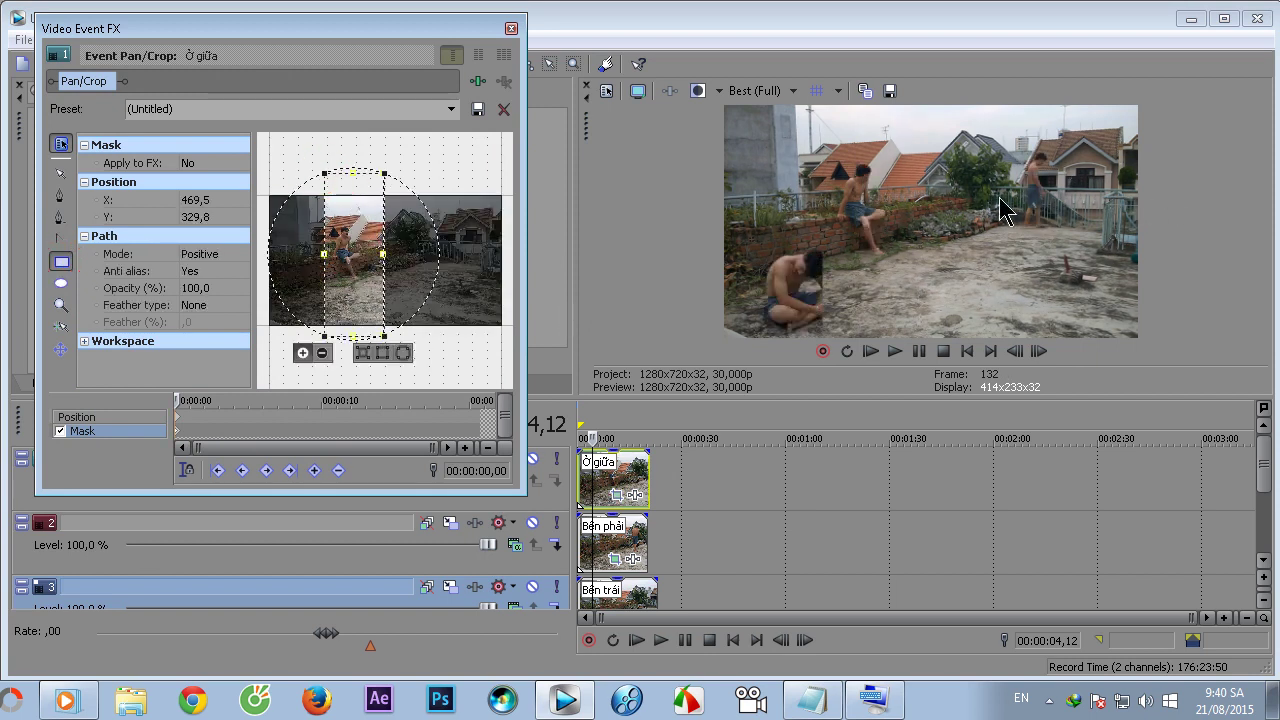
left_click_drag(325, 254, 305, 254)
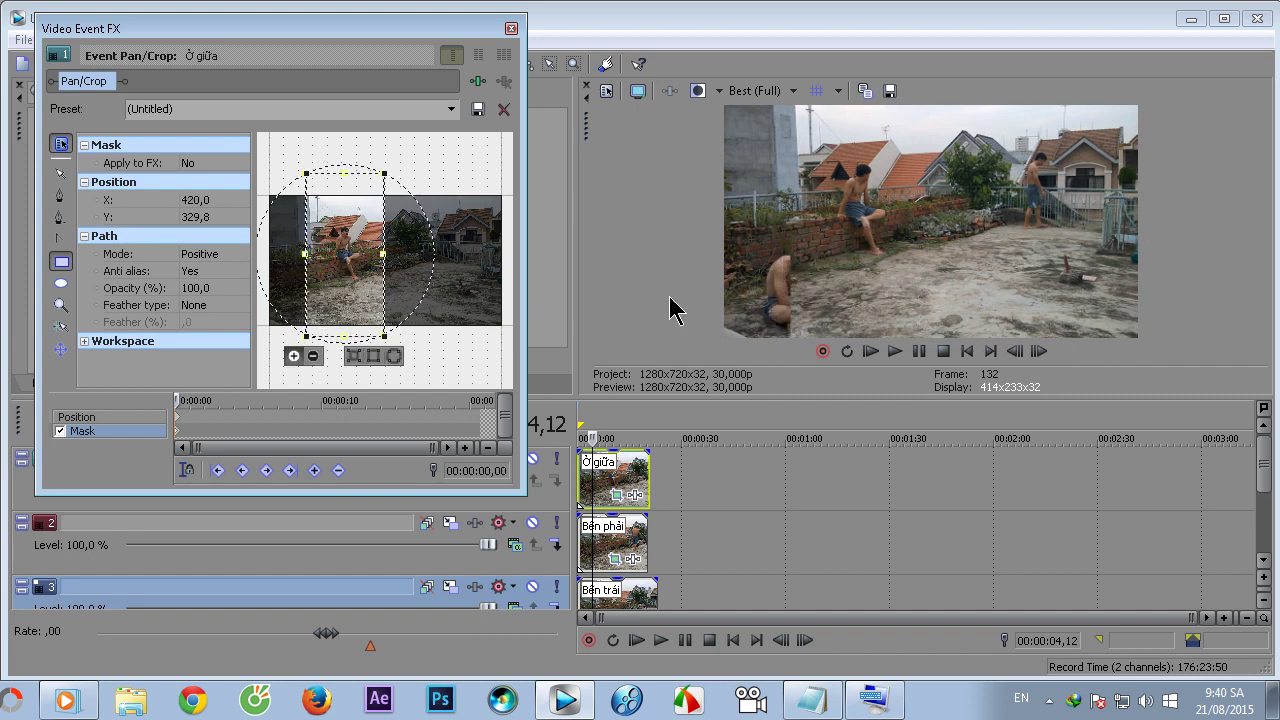
left_click_drag(381, 254, 335, 254)
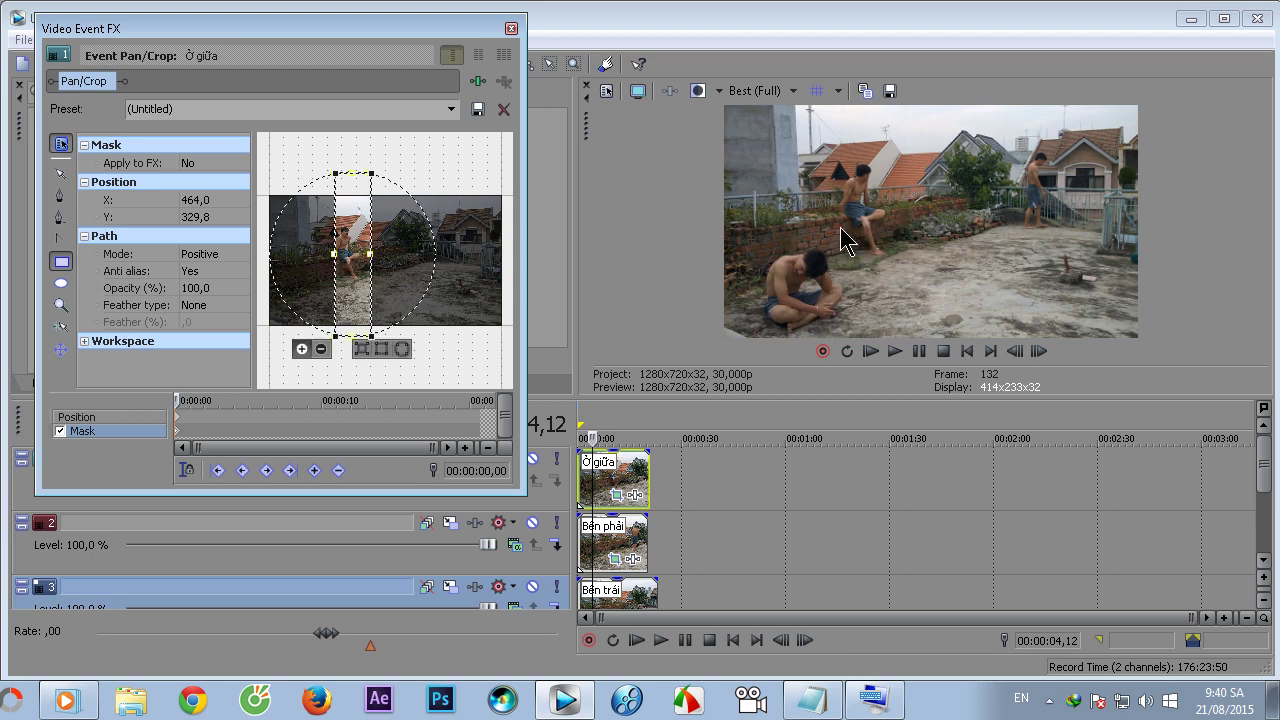
Step: Enlarge the preview and slant the mask's left edge, placing its upper anchor at about X 128.5, Y -63.5 and lower anchor at about X 480.5, Y 745
double_click(874, 396)
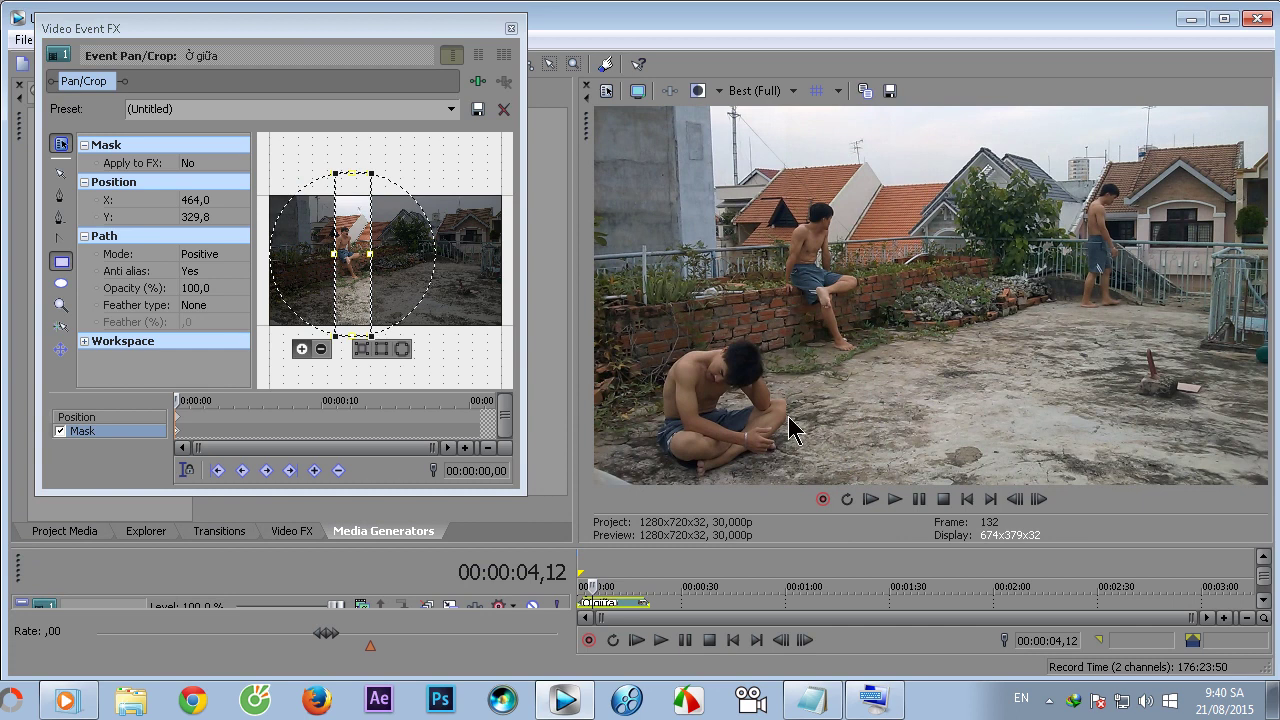
left_click_drag(842, 546, 827, 521)
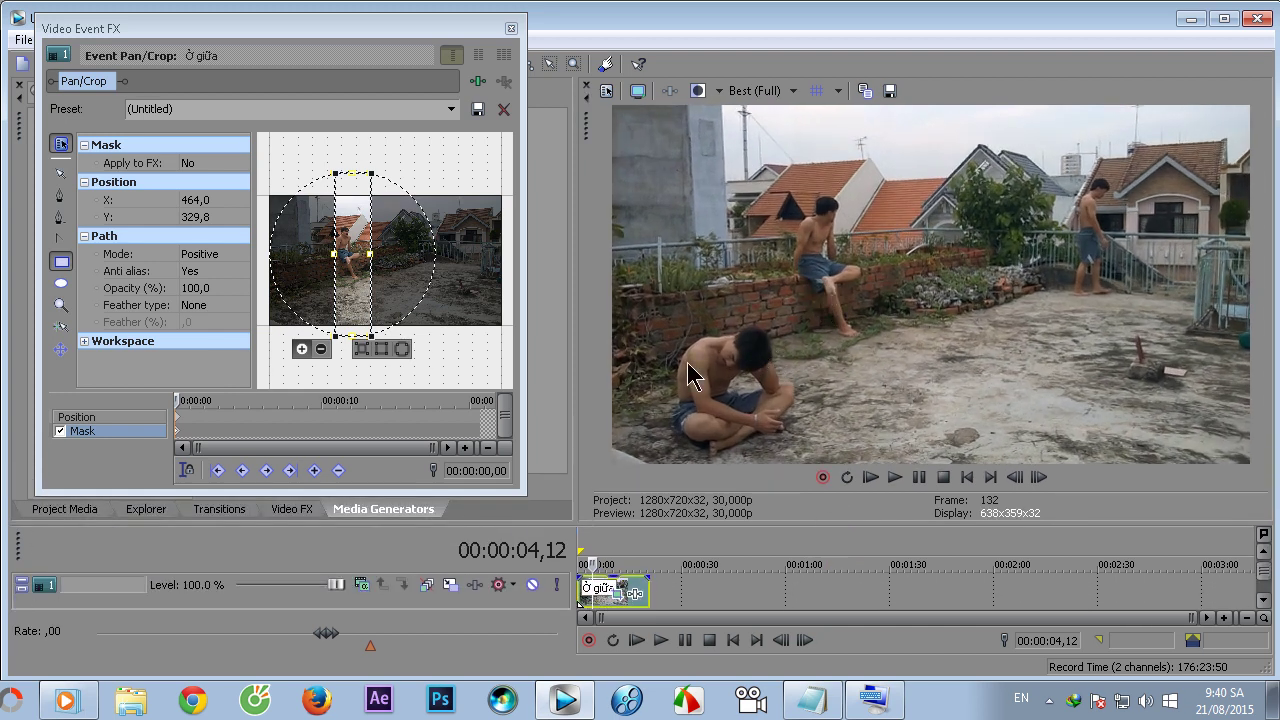
left_click(60, 172)
left_click(336, 338)
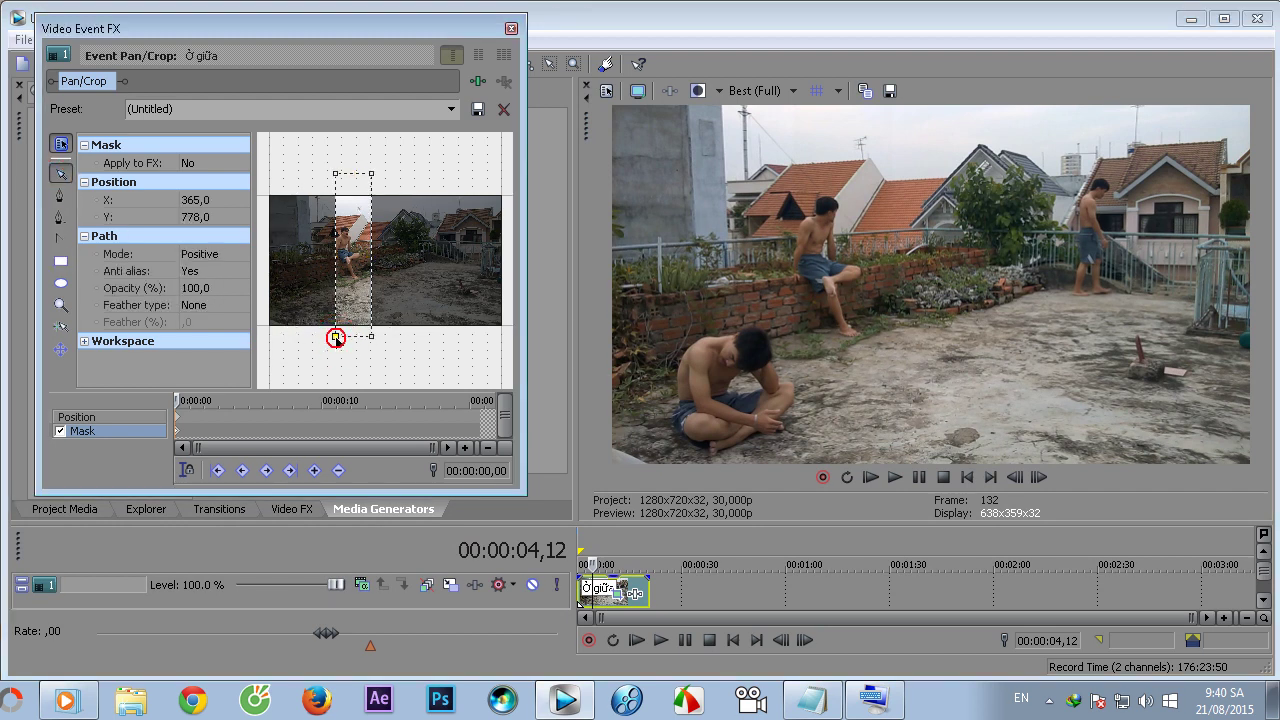
left_click_drag(336, 338, 351, 333)
left_click_drag(337, 177, 294, 184)
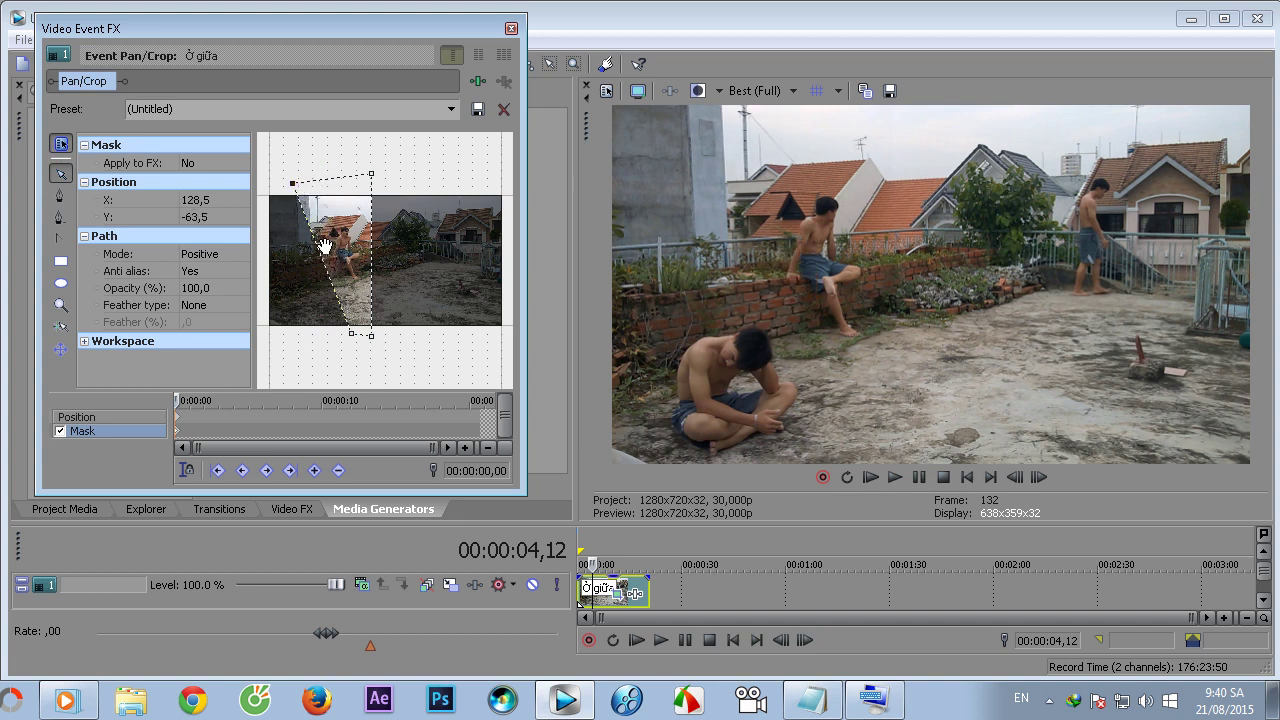
left_click_drag(352, 334, 359, 333)
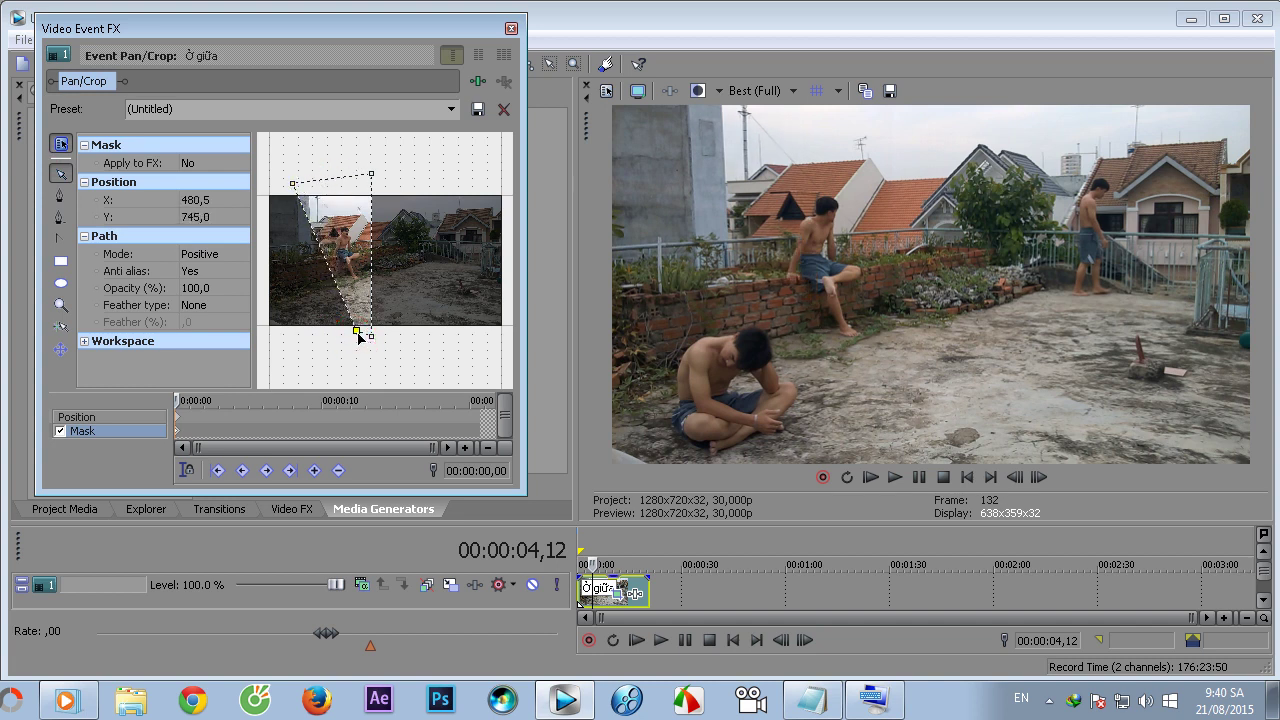
Step: Feather the mask inward by 8%, shift its slanted edge slightly left, and close the mask settings
left_click(238, 304)
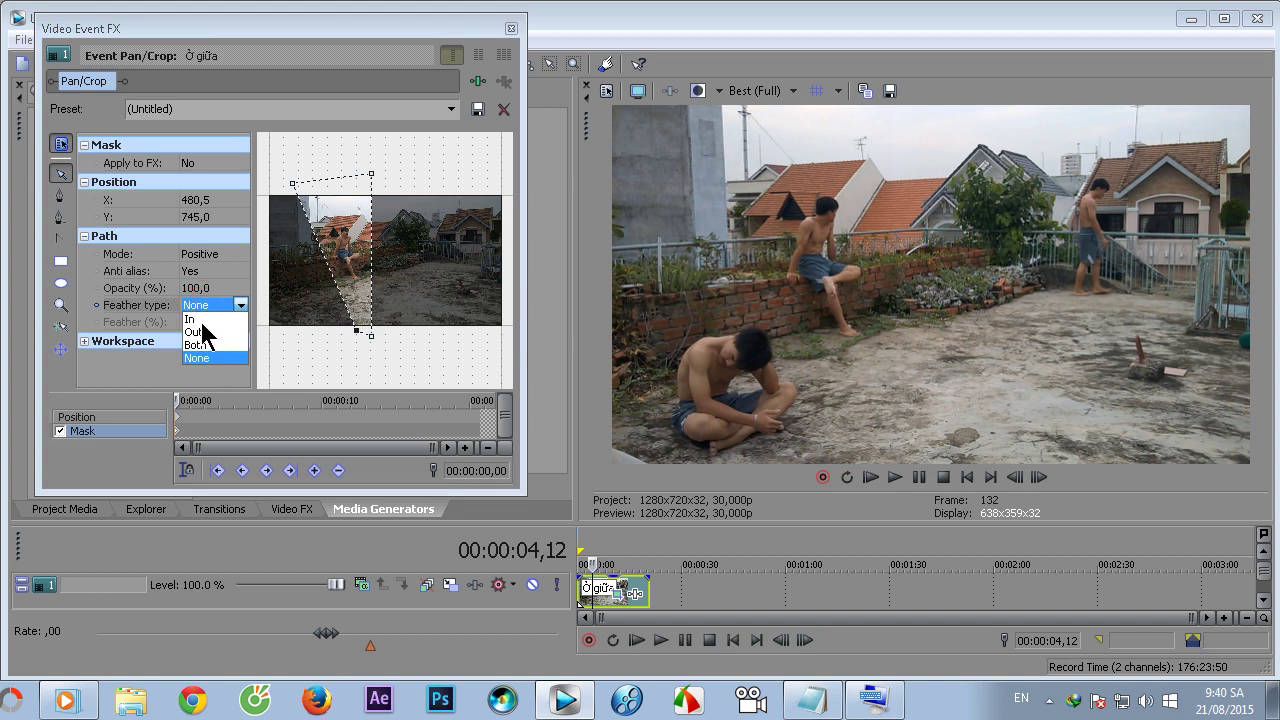
left_click(207, 330)
left_click(235, 322)
left_click_drag(235, 324, 230, 319)
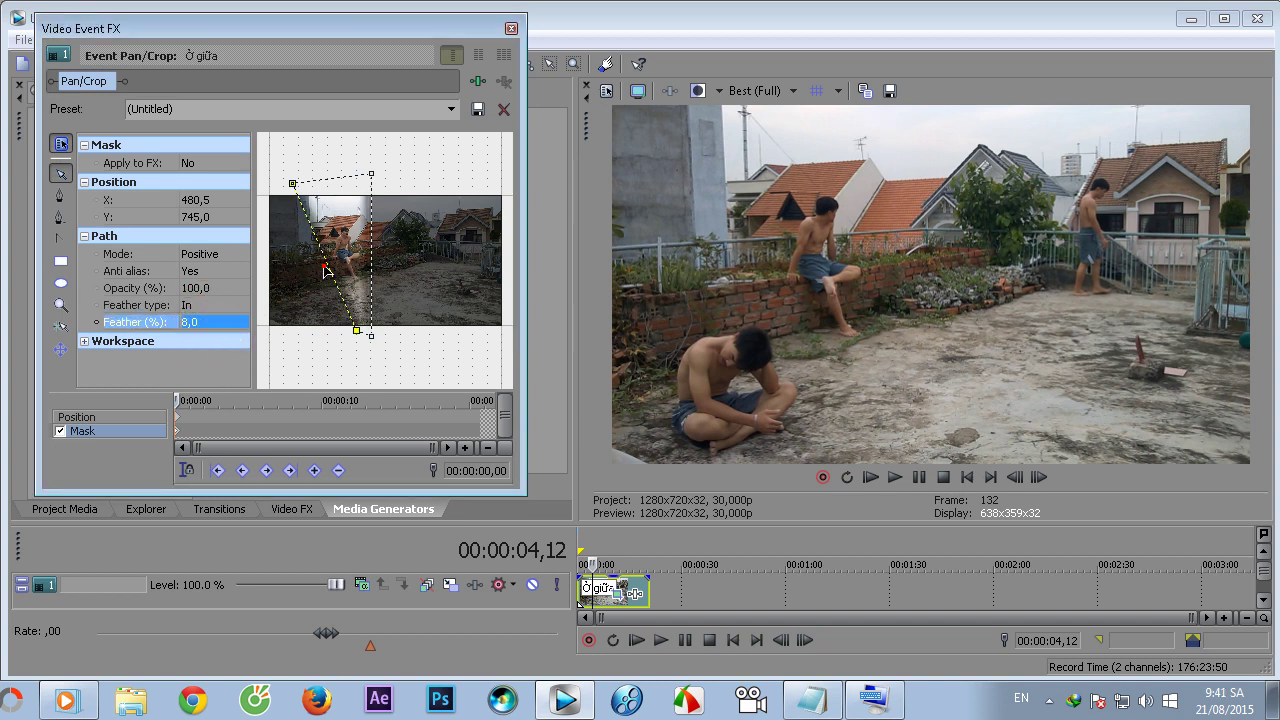
left_click(326, 268)
left_click_drag(345, 298, 344, 295)
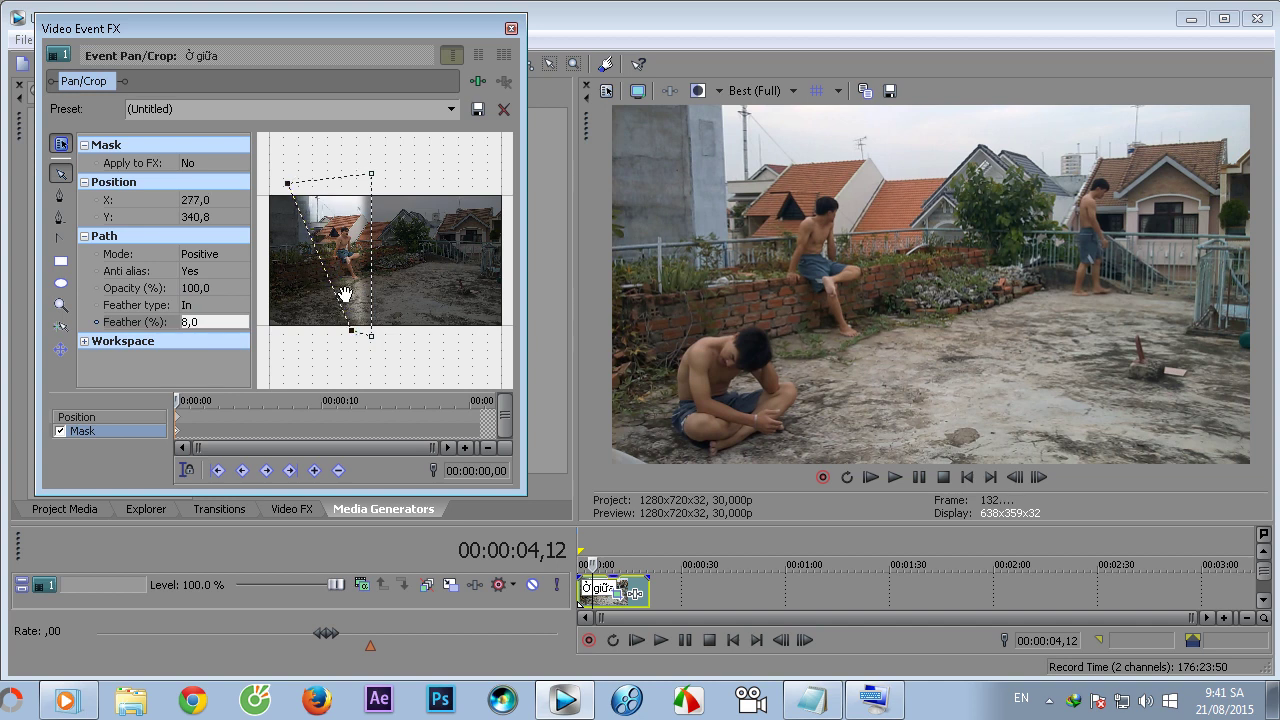
left_click(511, 28)
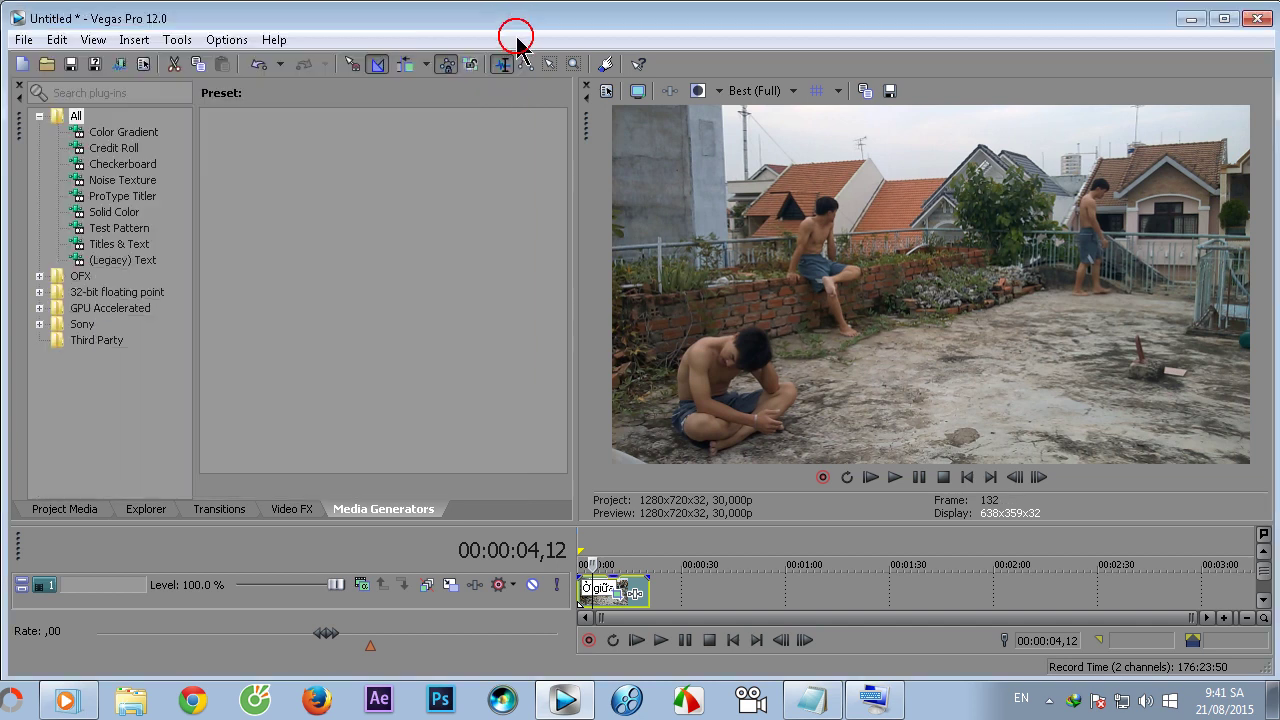
Step: Play the three-layer composite briefly while resizing the preview area, then pause it
left_click_drag(795, 521, 795, 365)
left_click(870, 315)
left_click_drag(876, 362, 854, 446)
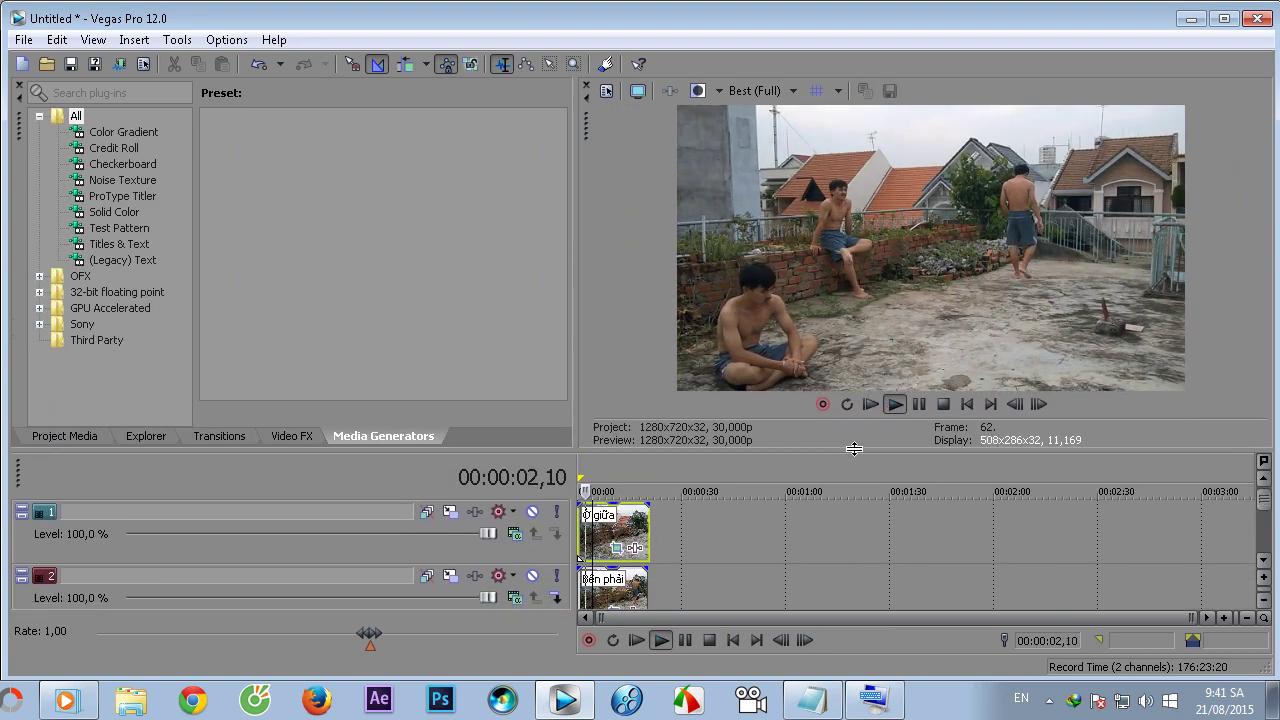
left_click(919, 402)
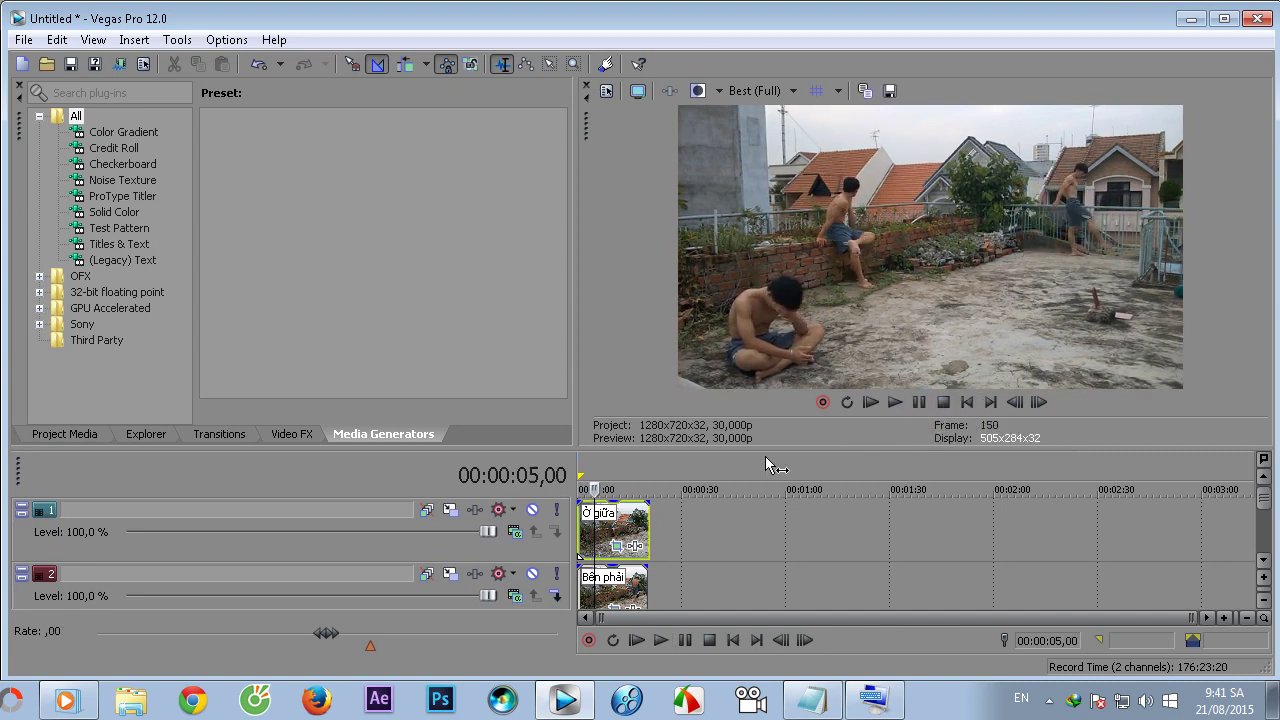
Step: Examine the Brightness and Contrast and Color Curves presets among the video effects
left_click(293, 434)
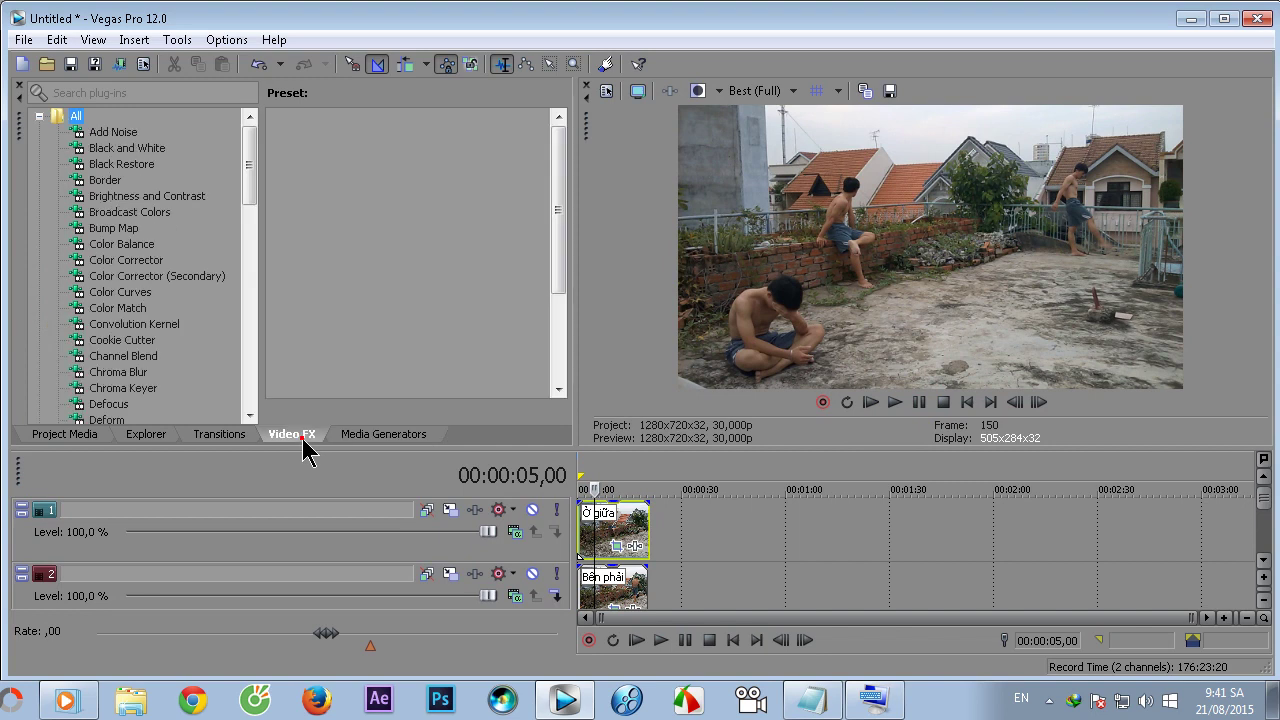
left_click(170, 200)
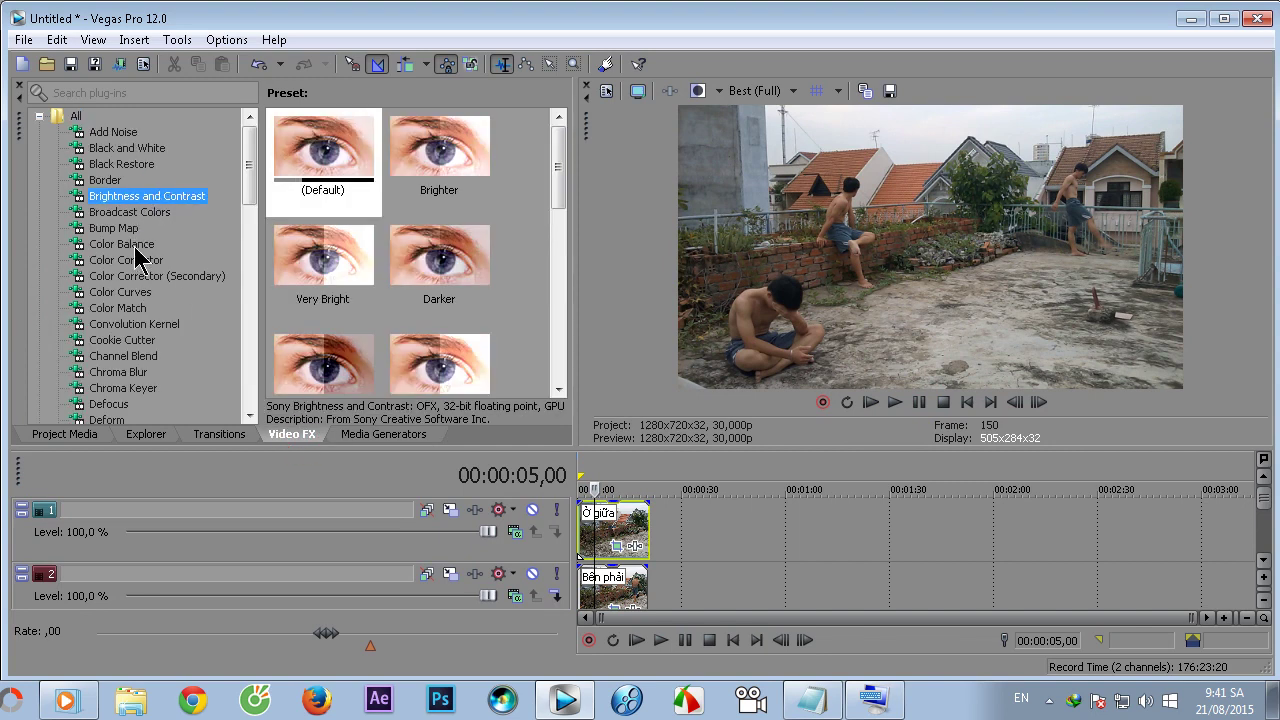
left_click(122, 292)
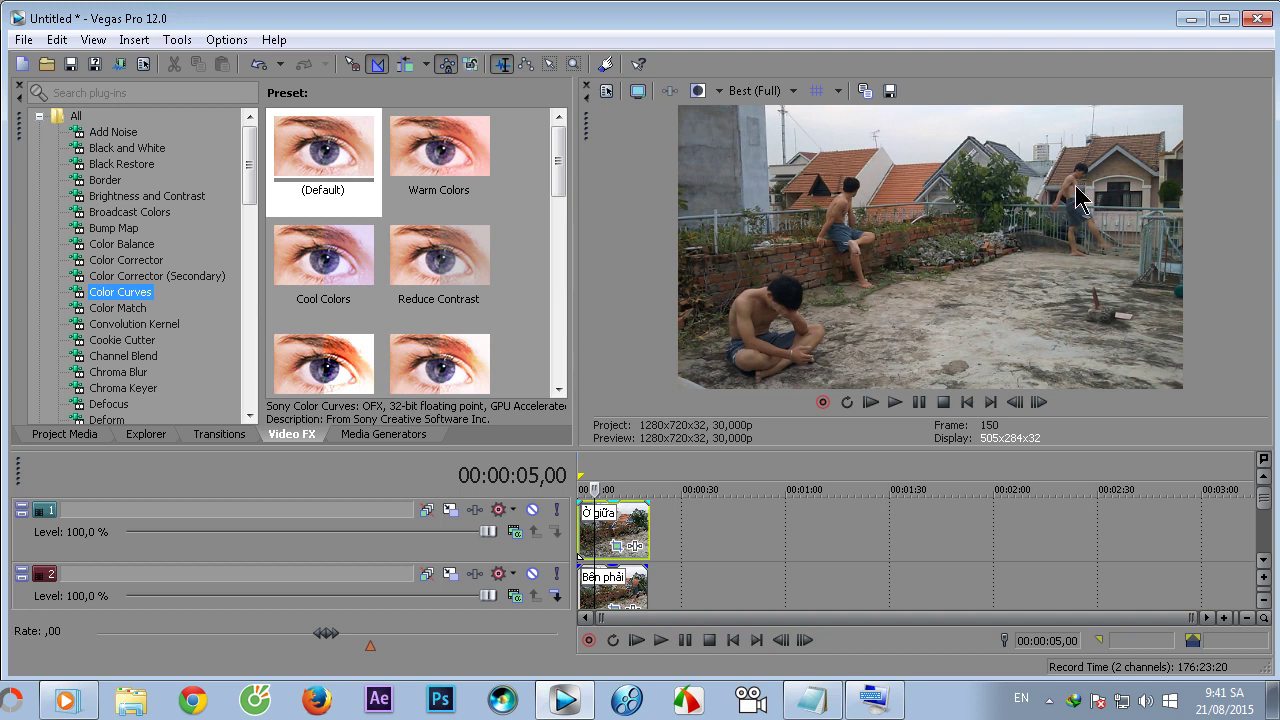
mouse_move(733, 449)
left_mouse_down()
mouse_move(730, 290)
mouse_move(720, 440)
left_mouse_up()
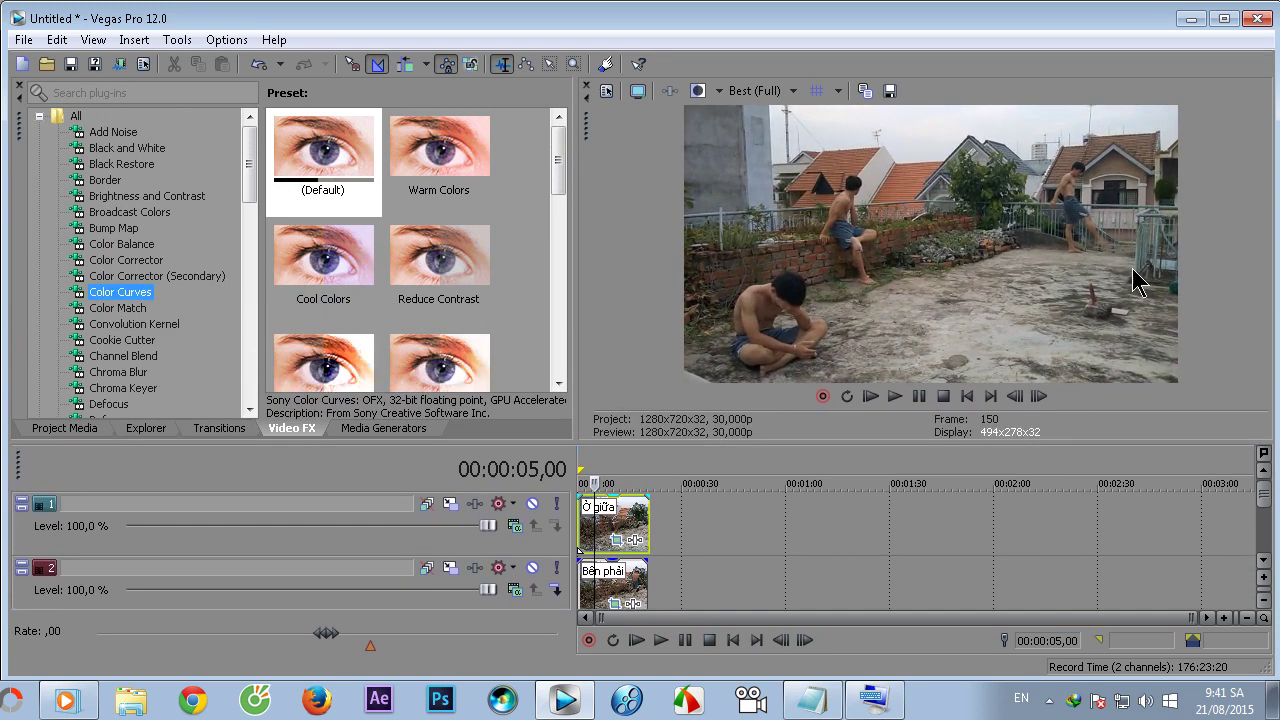
Step: Lower the opacity of the "Bên phải" clip and play the composite from the start with an enlarged preview
left_click(778, 441)
scroll(666, 457, "up", 5)
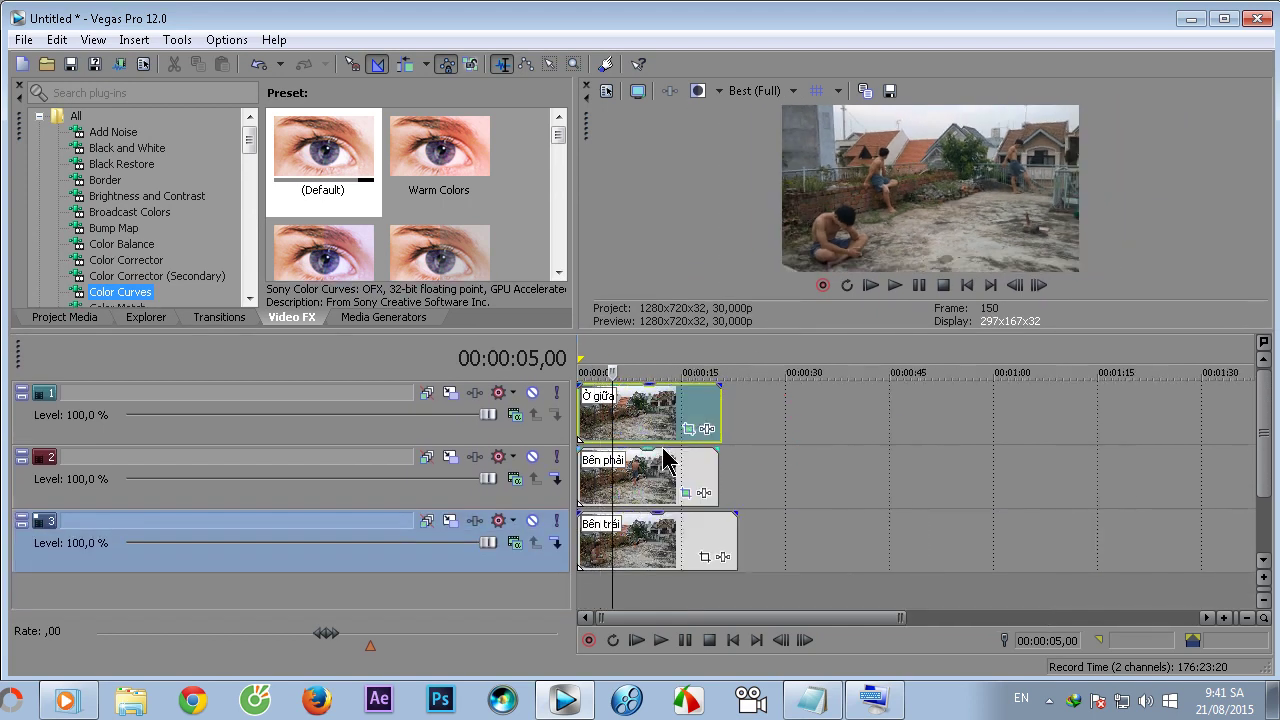
left_click_drag(712, 455, 716, 468)
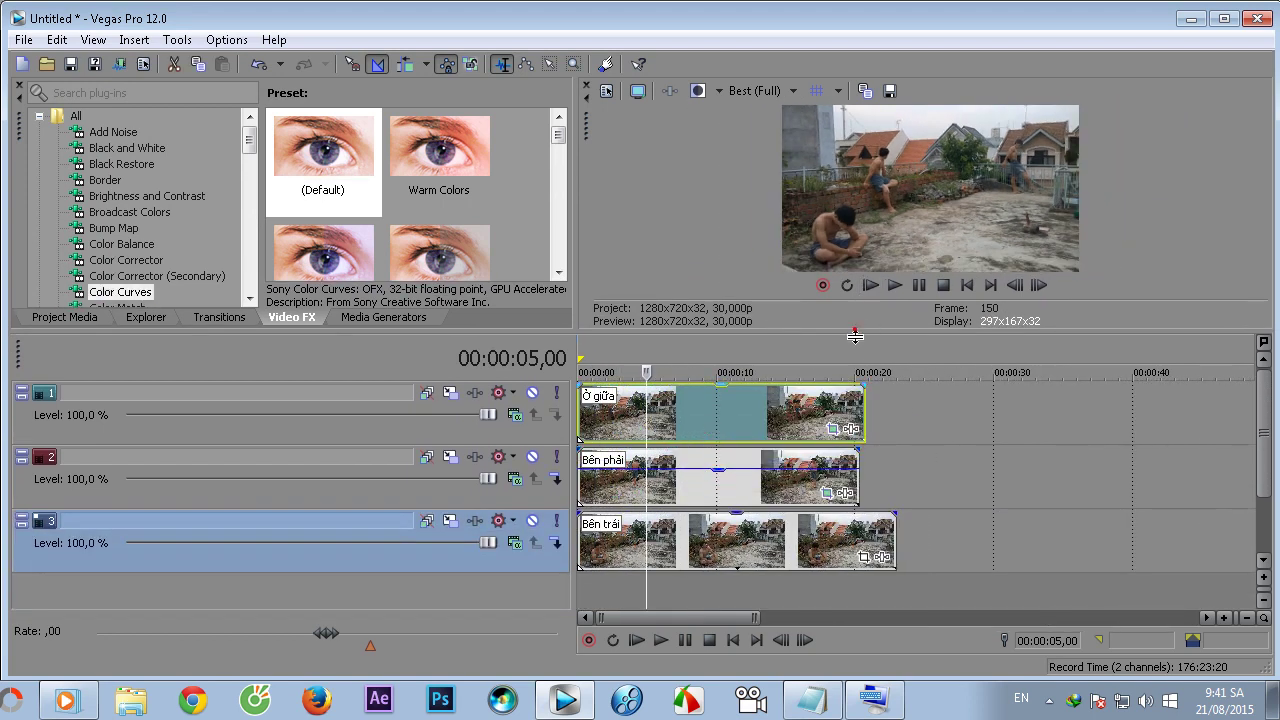
left_click_drag(855, 337, 855, 500)
key("Home")
key("space")
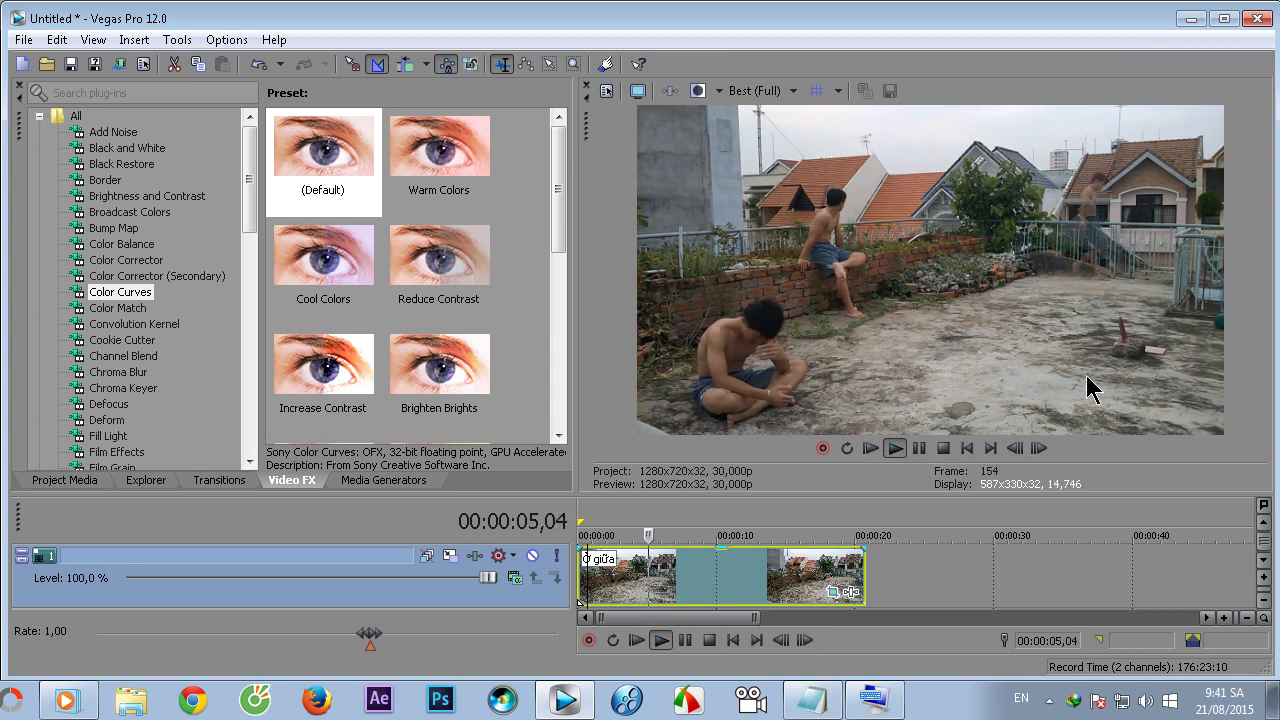
key("space")
Step: Lower the opacity of the "Ở giữa" clip and play the composite to check the semi-transparent figures
left_click_drag(883, 493, 880, 406)
left_click_drag(729, 469, 730, 496)
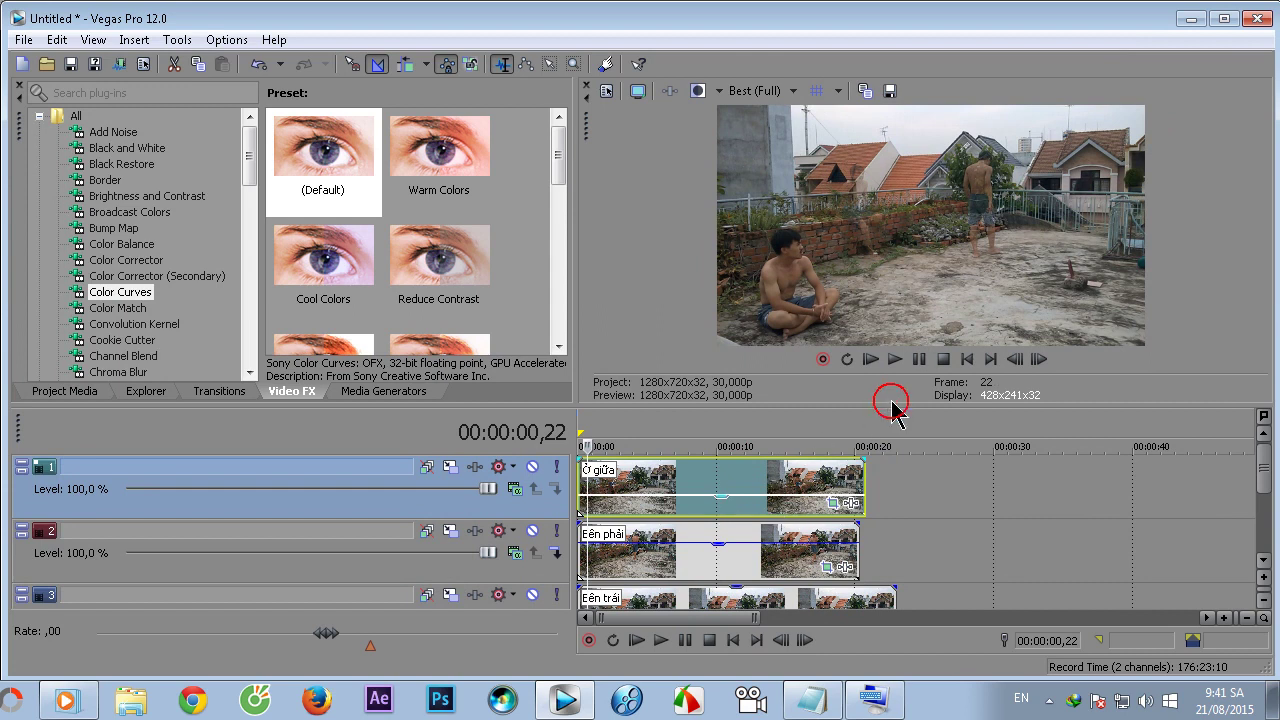
left_click_drag(891, 409, 891, 509)
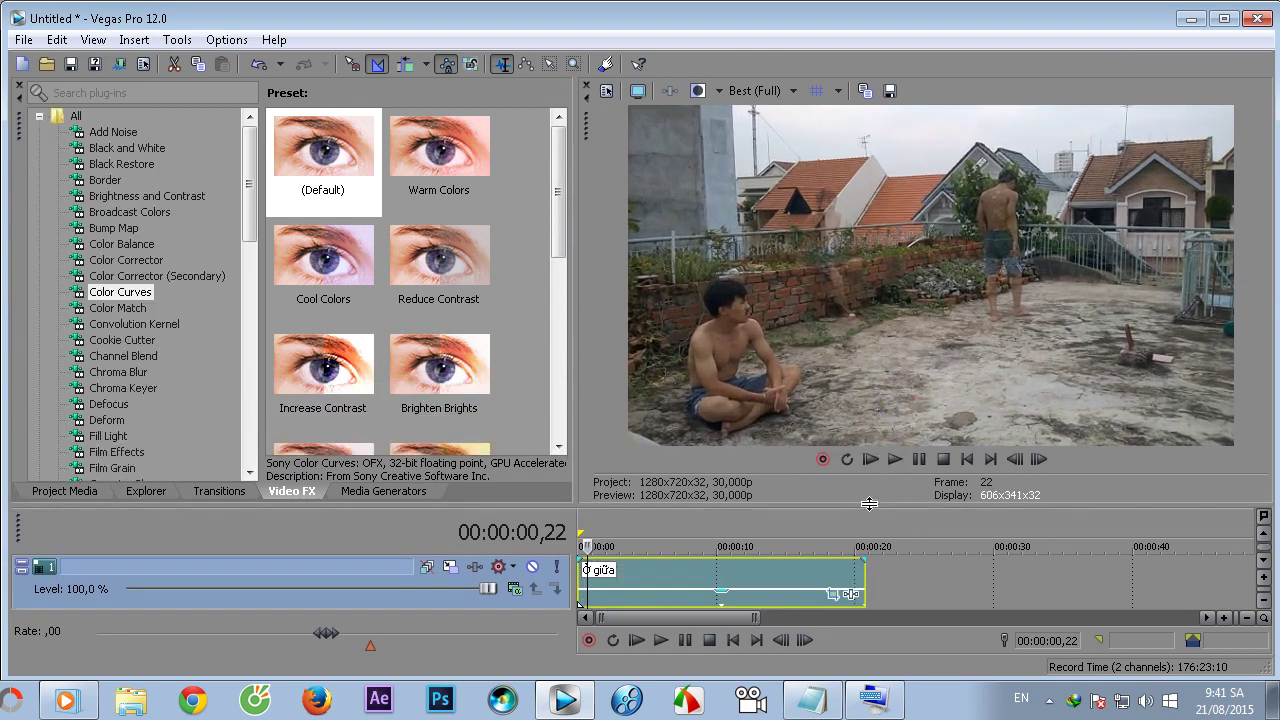
key("space")
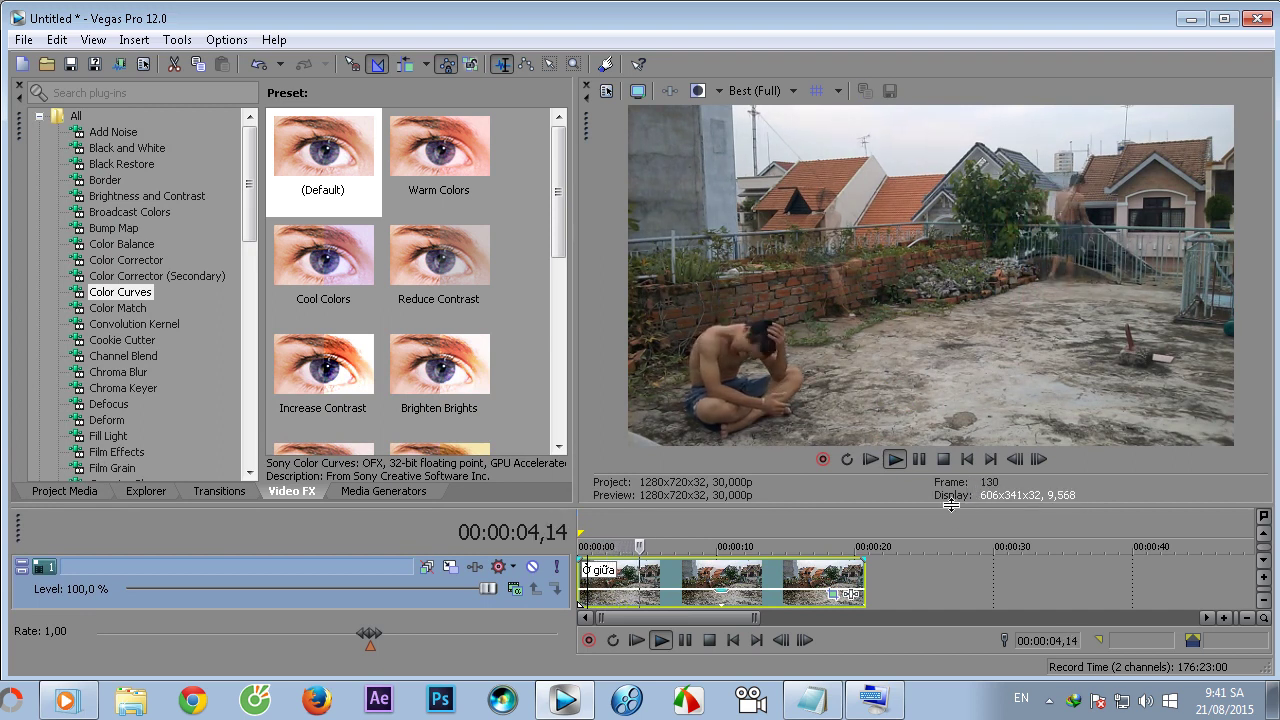
key("space")
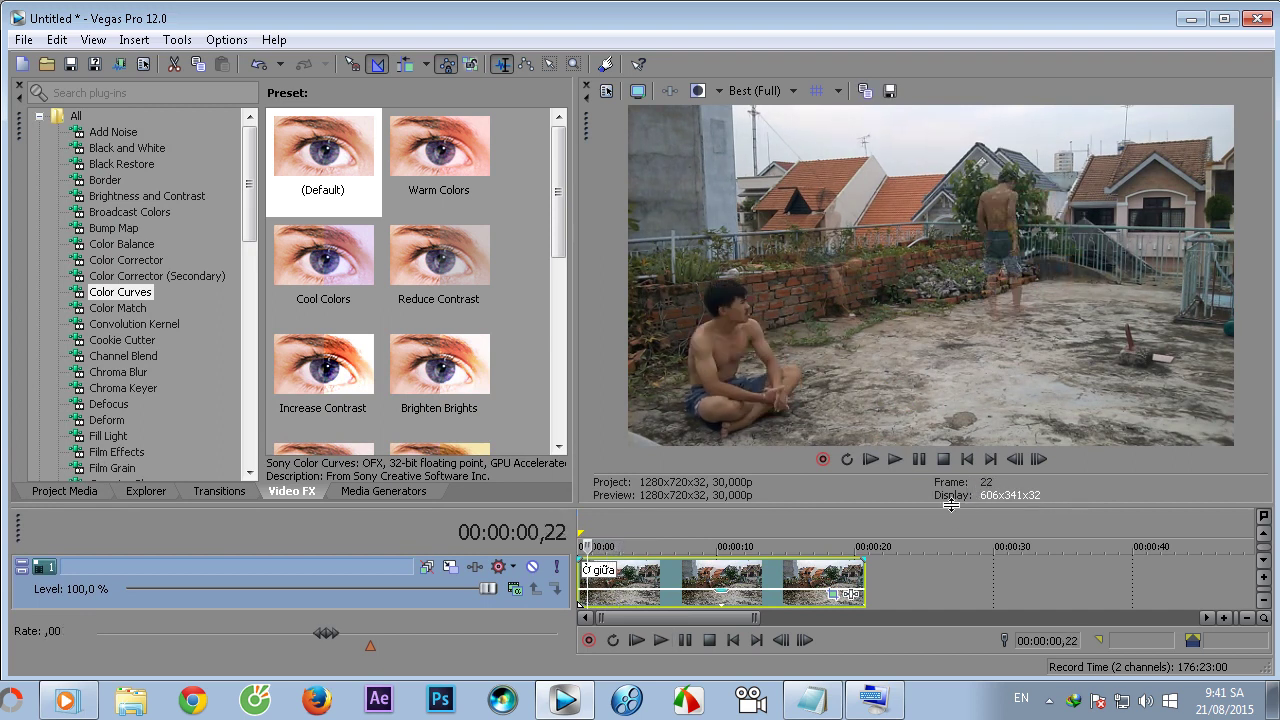
Step: Try a lower opacity on the "Bên trái" clip and return all three clips to full opacity
left_click_drag(951, 504, 925, 330)
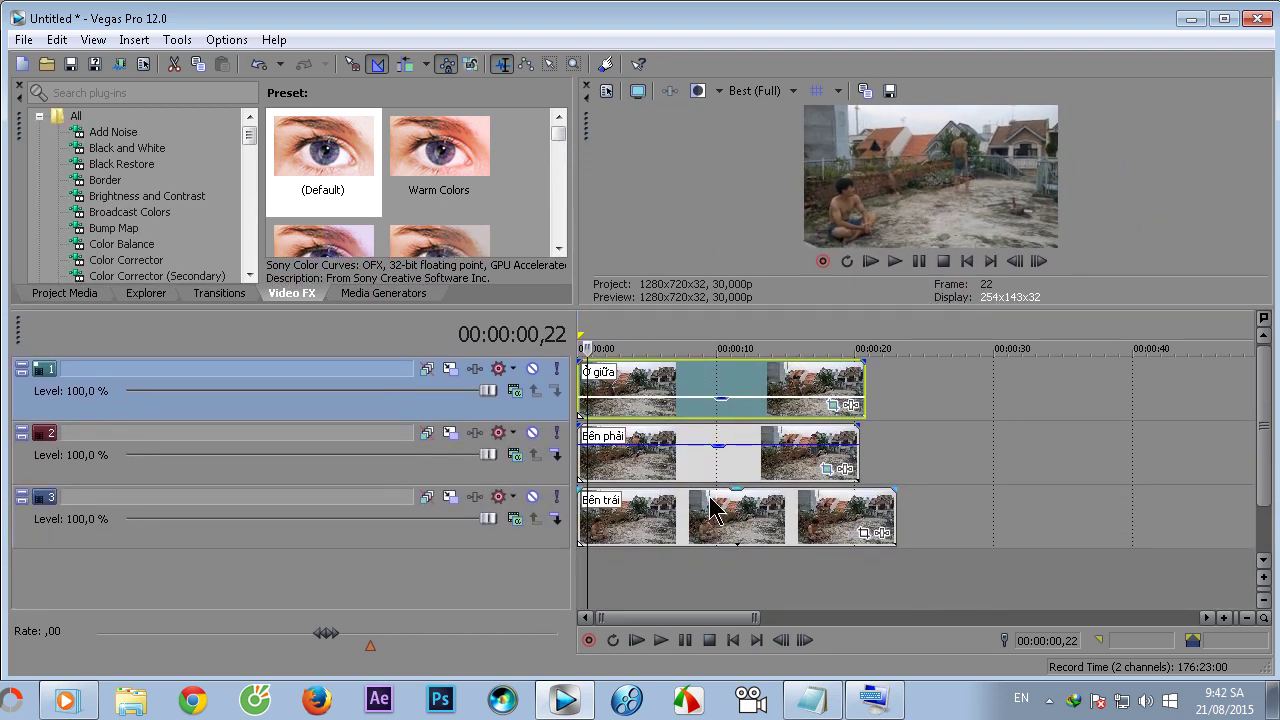
left_click_drag(733, 498, 737, 513)
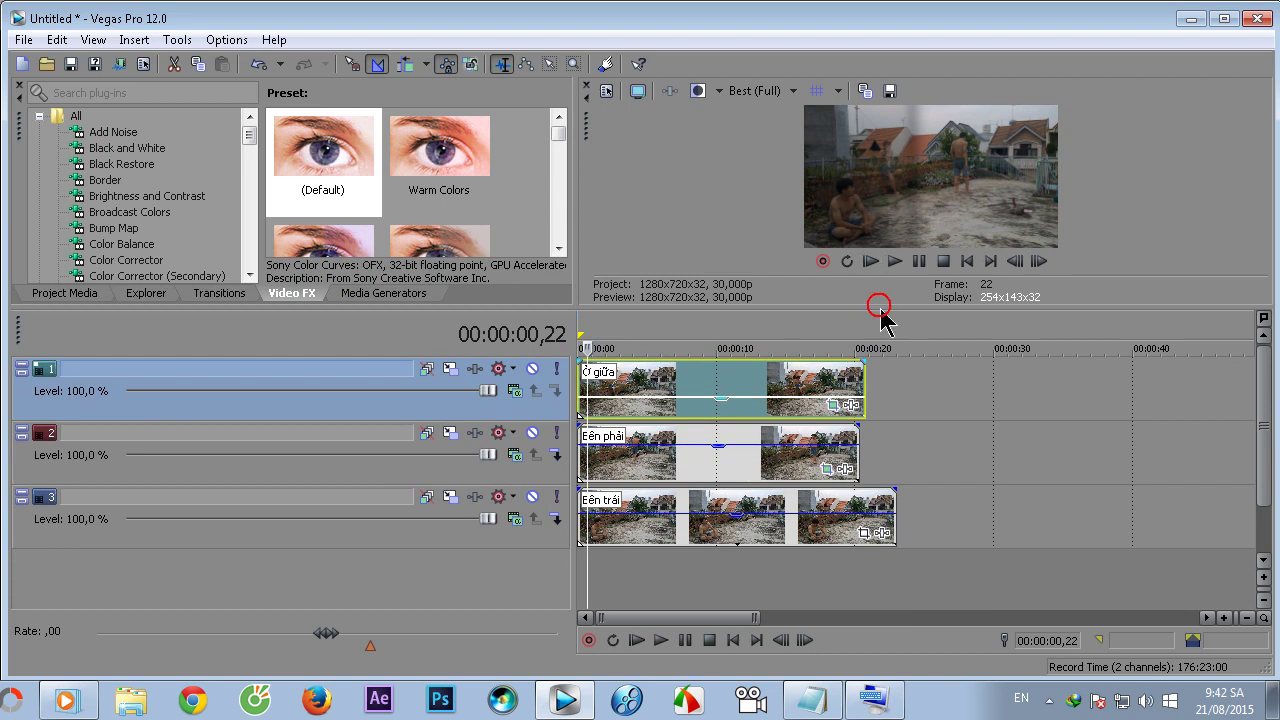
mouse_move(717, 450)
left_mouse_down()
mouse_move(721, 408)
mouse_move(700, 398)
left_mouse_up()
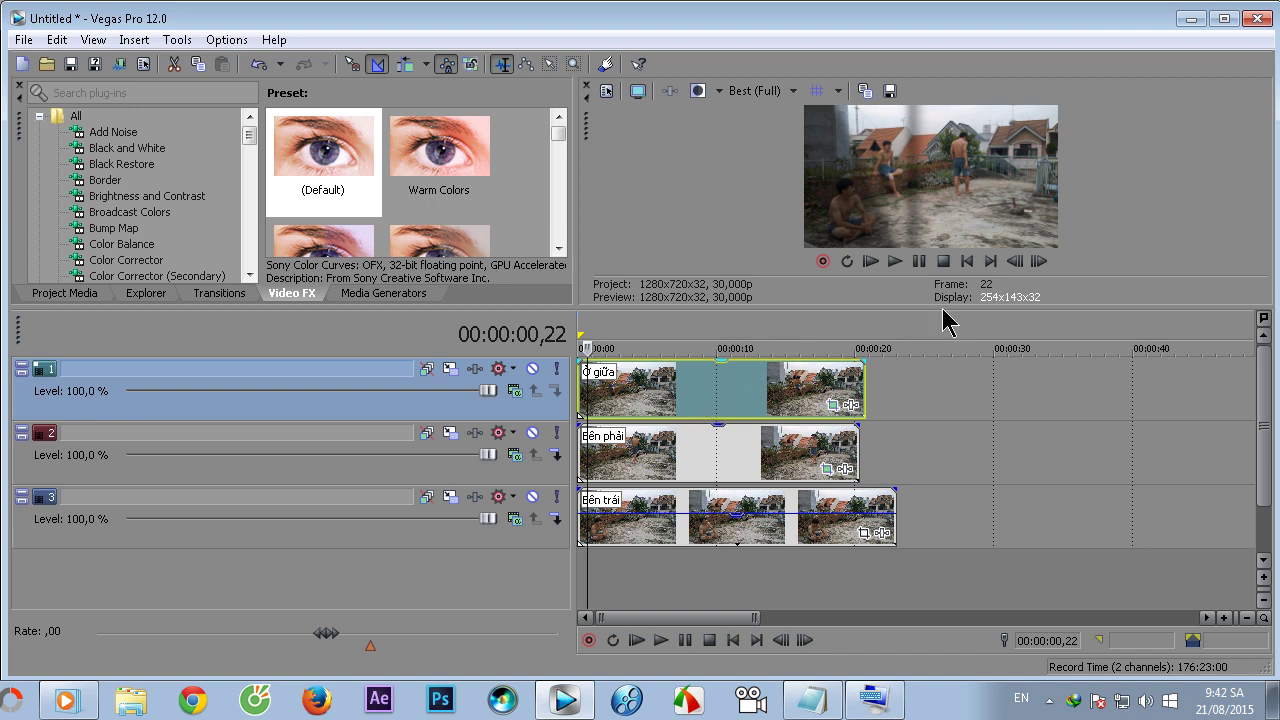
left_click_drag(942, 306, 942, 460)
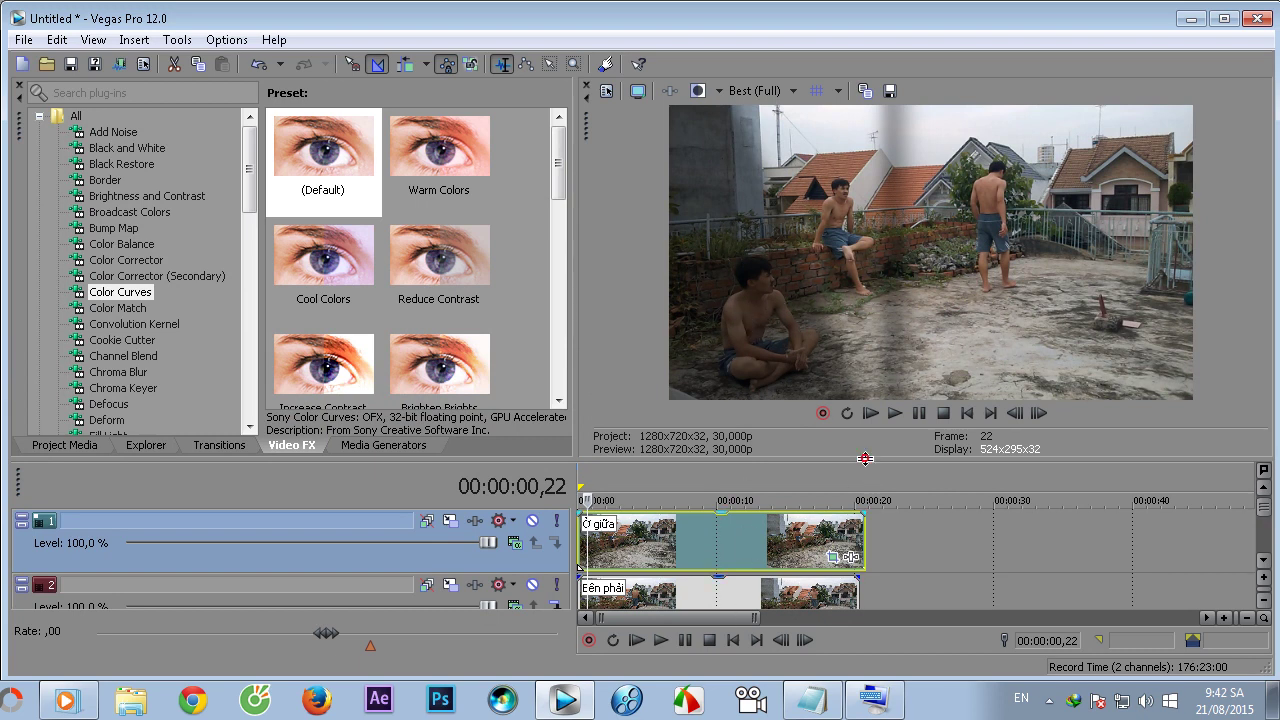
left_click_drag(865, 458, 865, 300)
left_click_drag(740, 511, 740, 485)
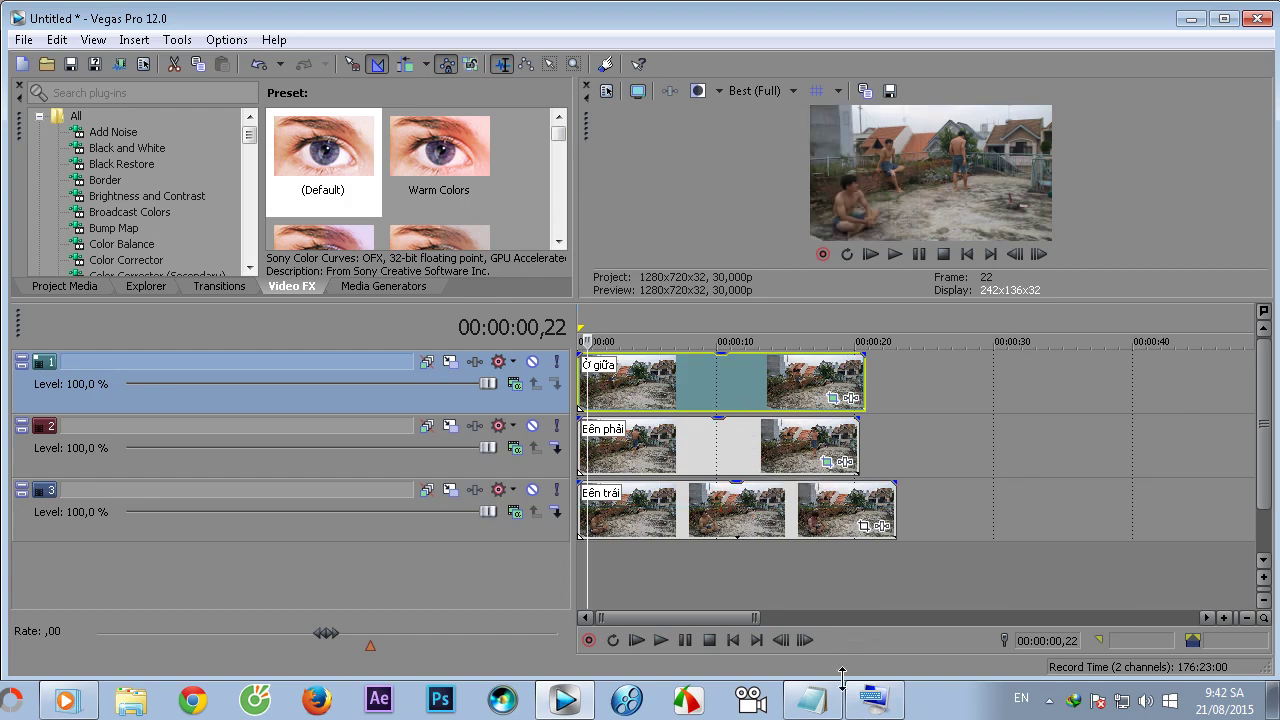
Step: Switch to the "Ghi chú" notes in Notepad and read the mask-cutting advice at the end
left_click(811, 700)
scroll(1013, 303, "down", 8)
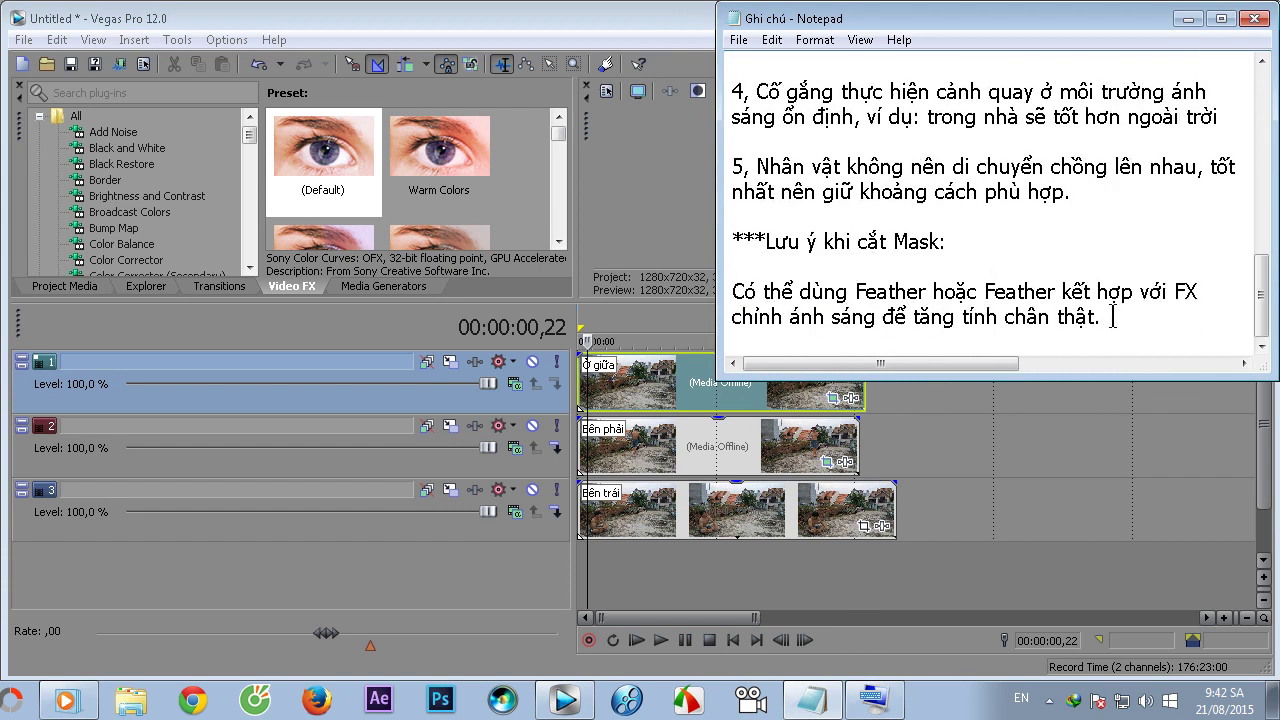
left_click(1188, 19)
Step: Select the range from the timeline's start to 00:00:20,08 as the loop region, with the preview slightly enlarged
left_click(700, 371)
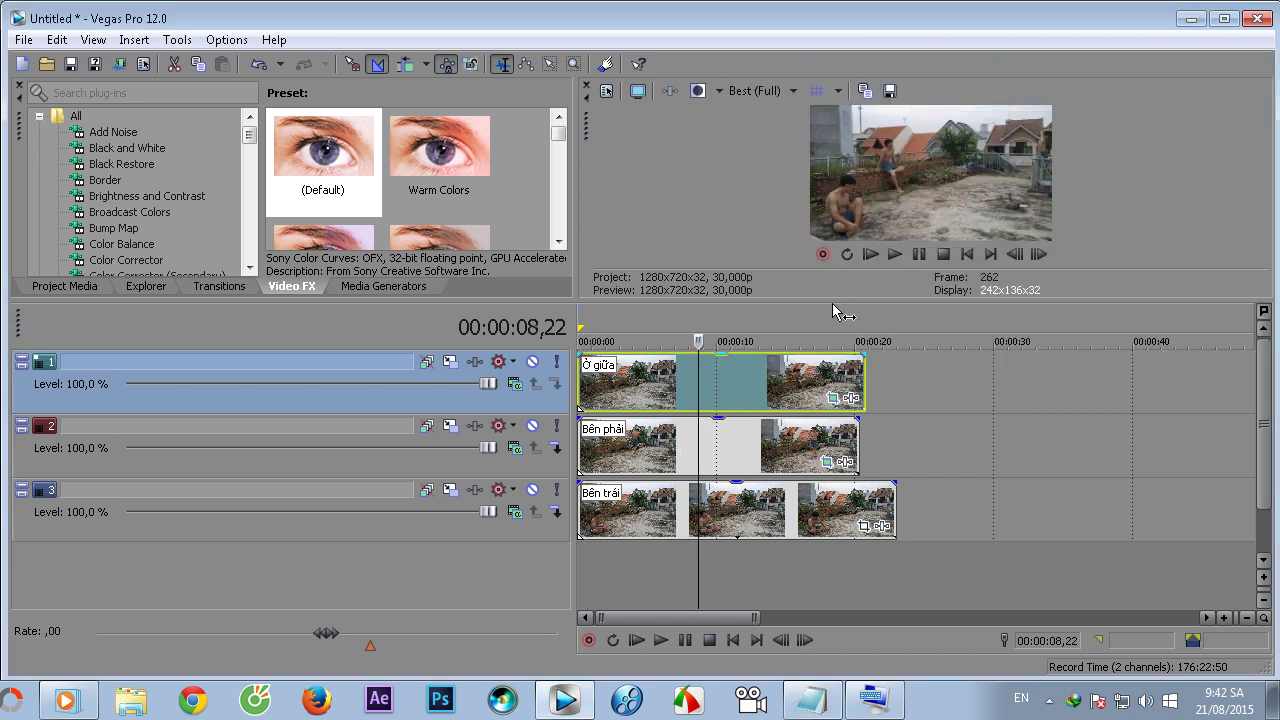
left_click_drag(836, 302, 798, 358)
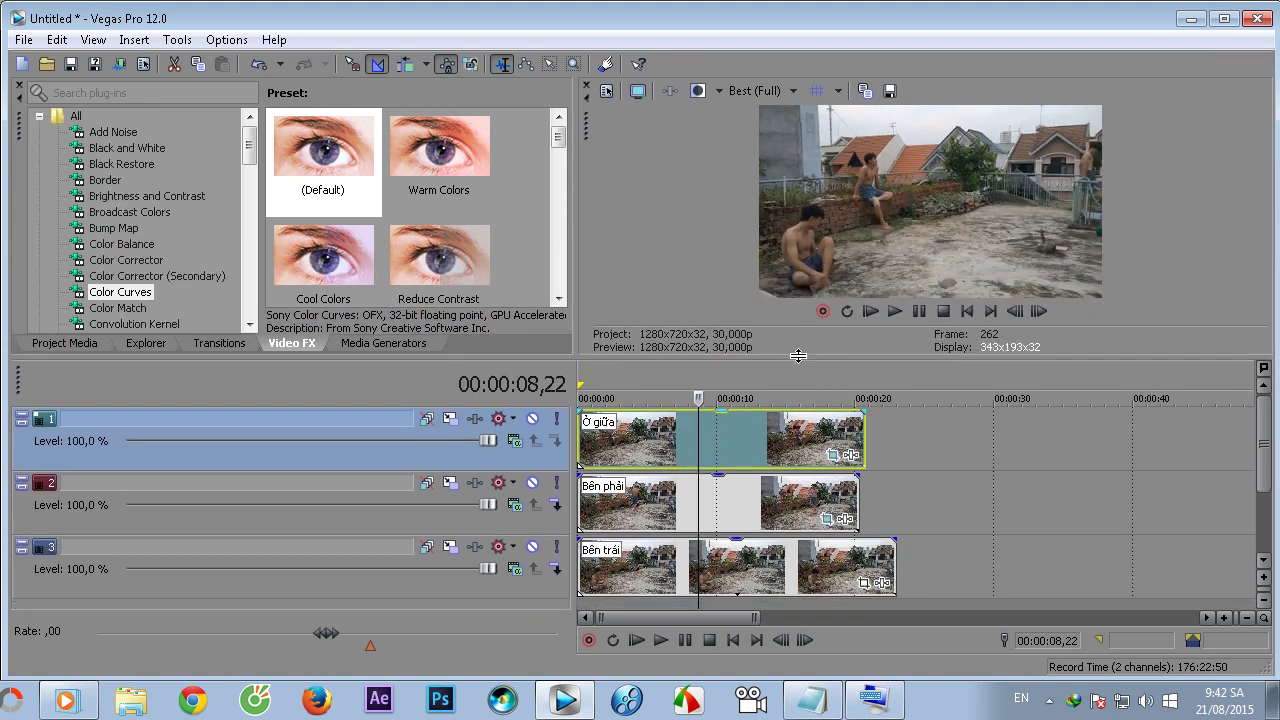
double_click(748, 443)
left_click_drag(858, 385, 856, 385)
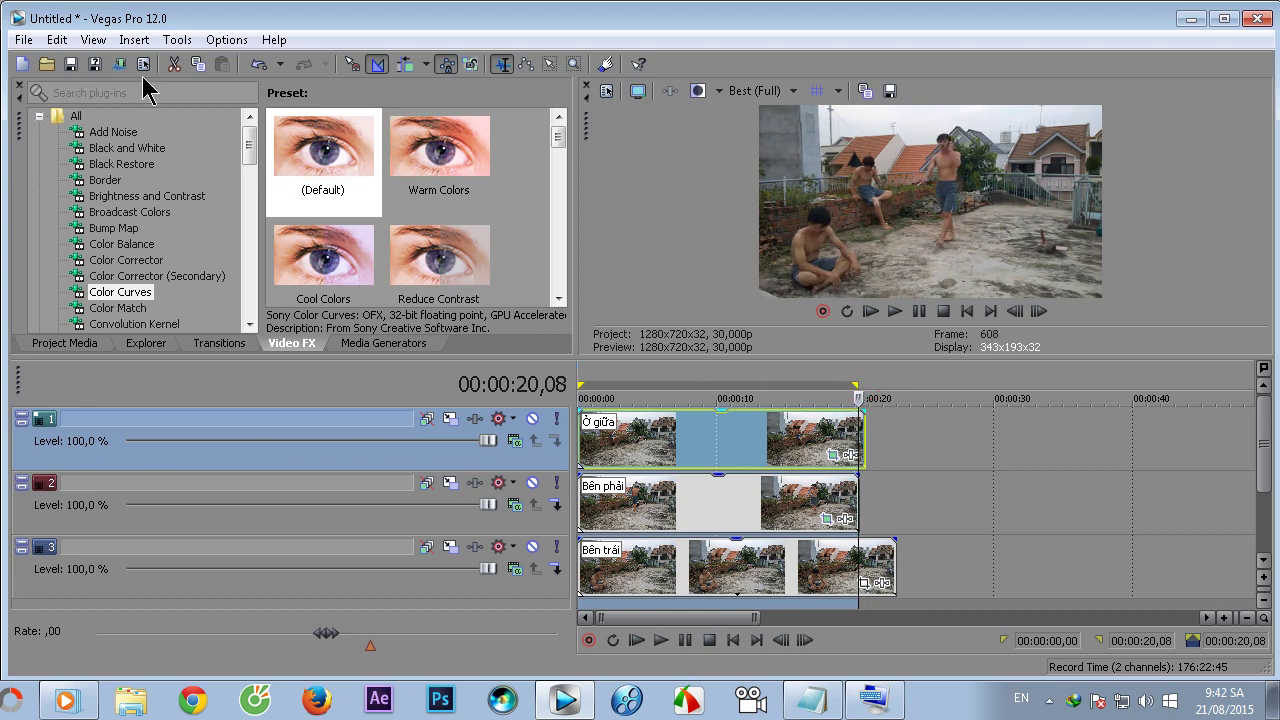
Step: Set the render format to the Sony AVC/MVC Internet 1280x720-30p template, customized to a frame rate of 30
left_click(118, 64)
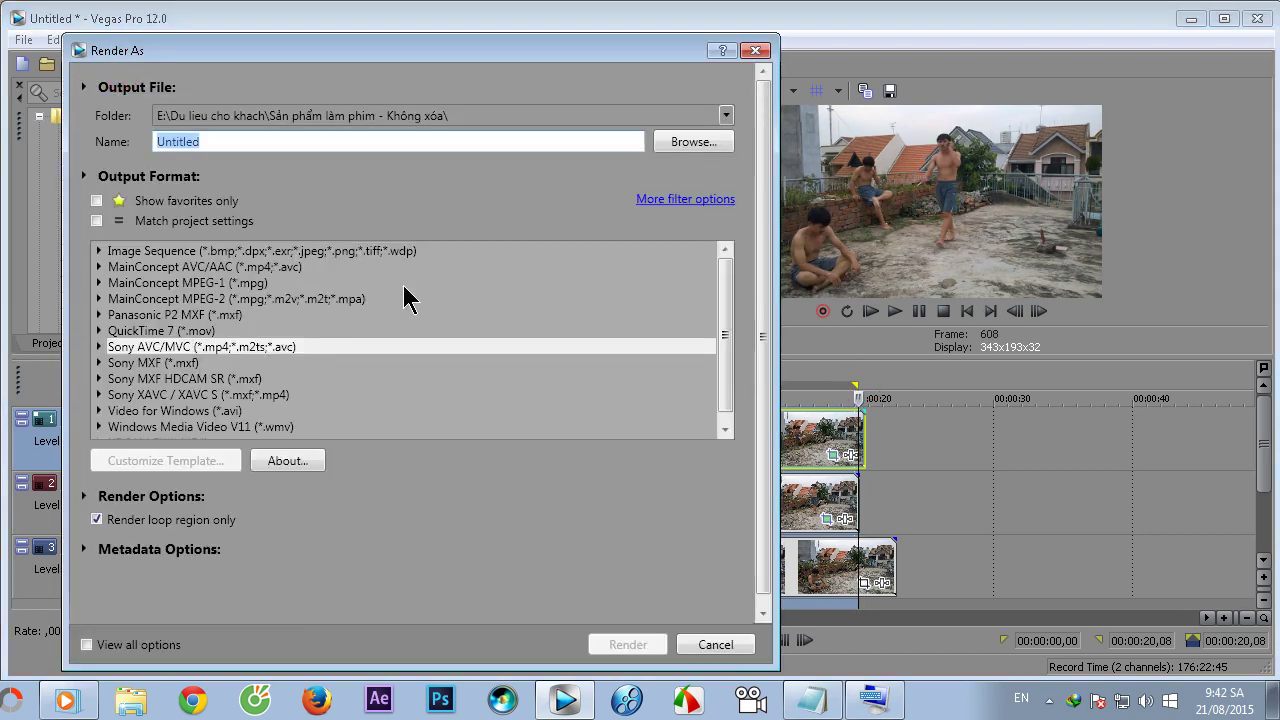
left_click(98, 347)
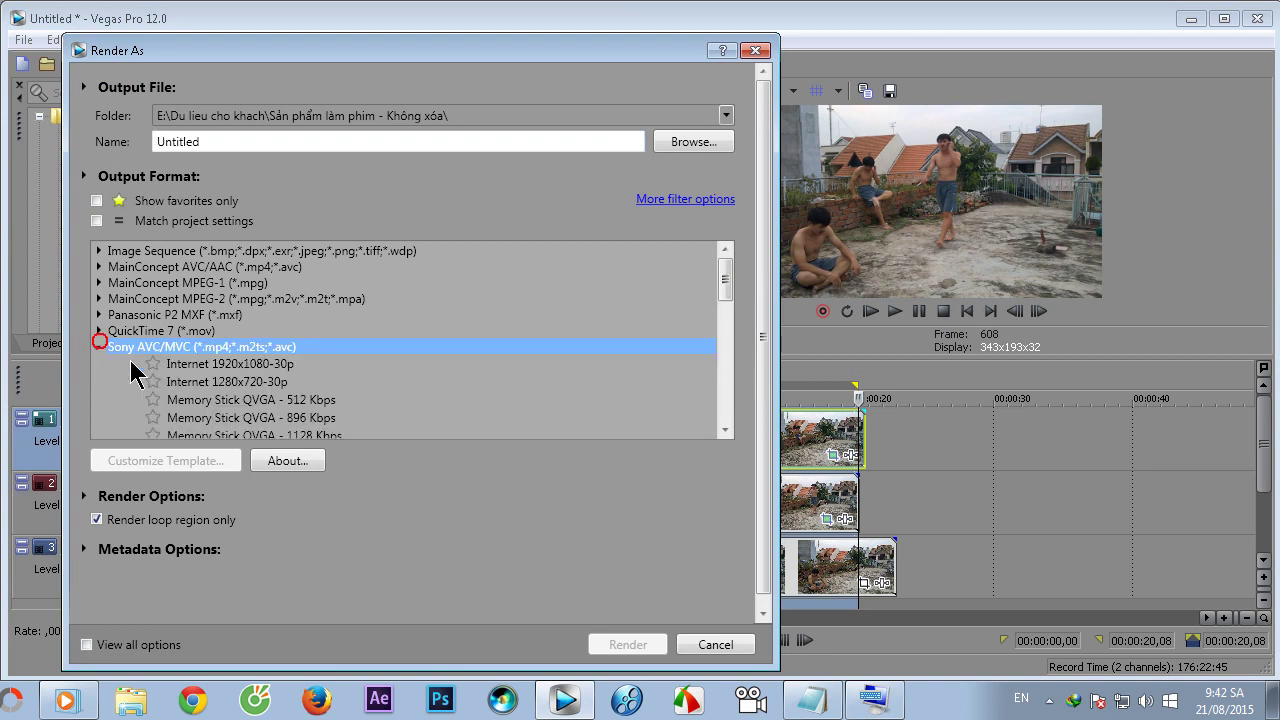
left_click(214, 383)
left_click(204, 462)
left_click(432, 393)
type("30")
left_click(500, 655)
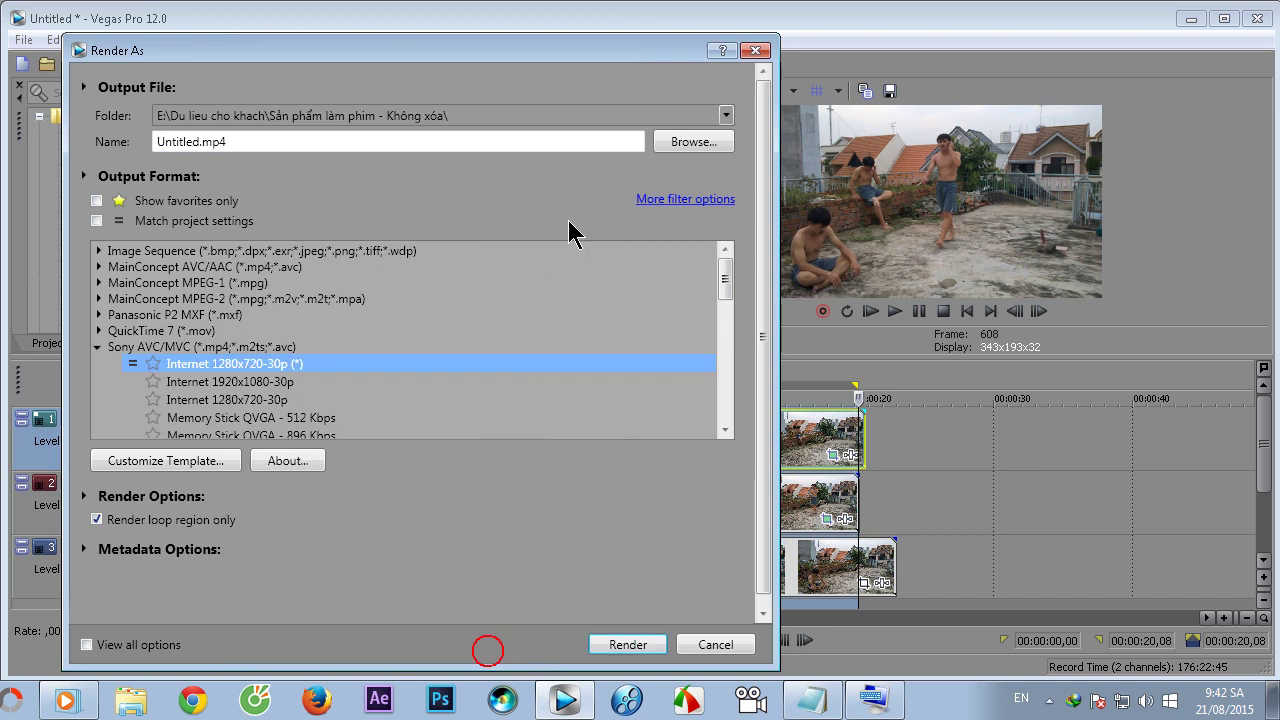
Step: Set the render output to the Desktop with the file name "da ghep 3 nguoi"
left_click(693, 142)
left_click(158, 169)
left_click(316, 507)
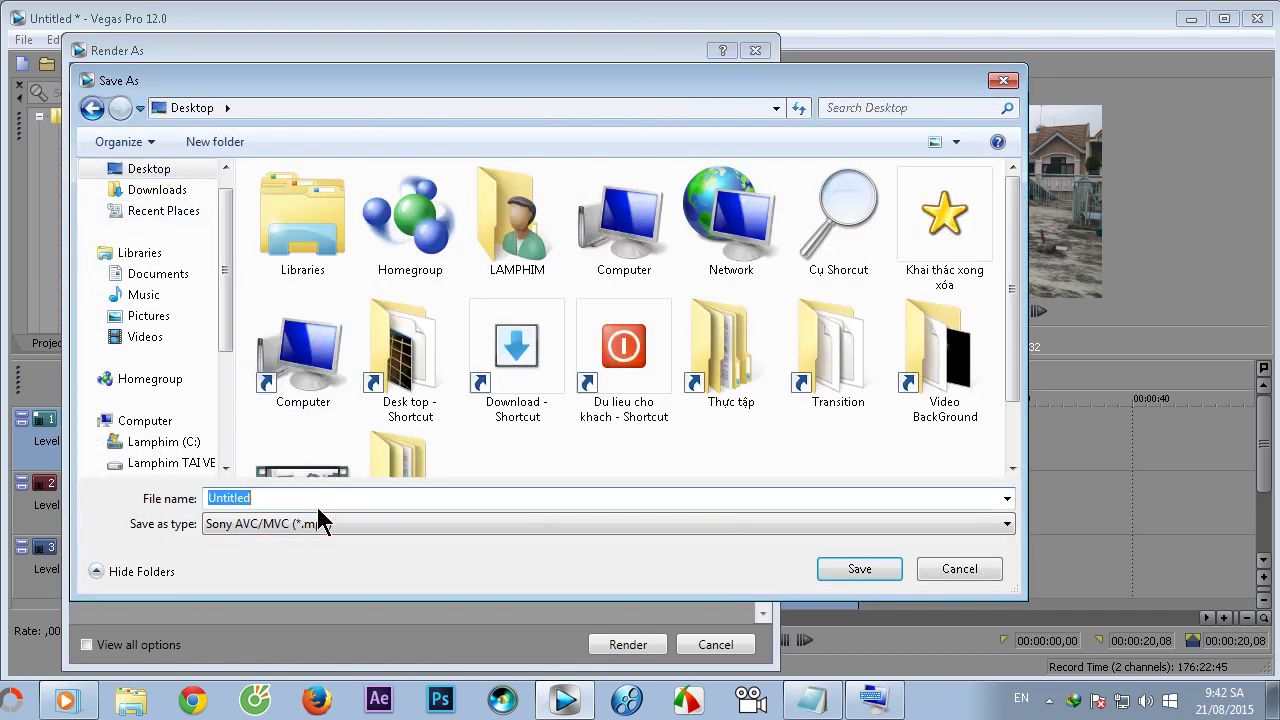
type("da ghep 3 nguoi")
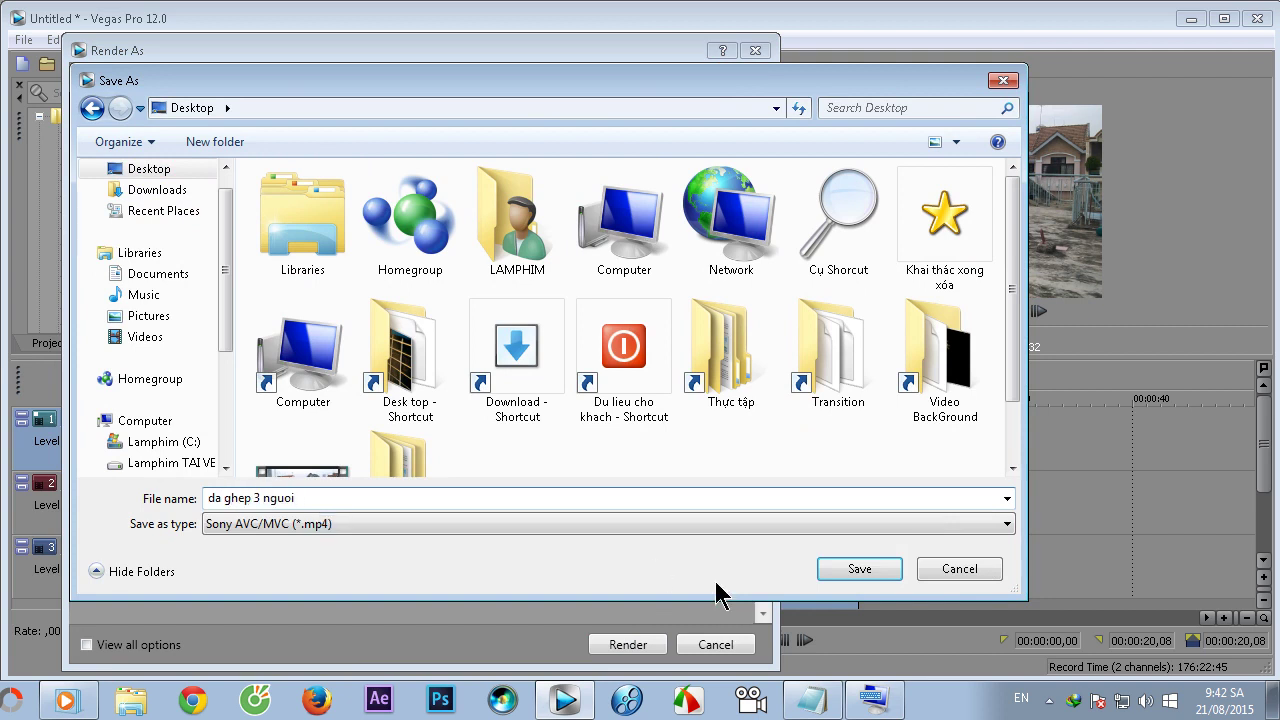
left_click(838, 568)
Step: Review the custom template's settings and start rendering the loop region
left_click(651, 657)
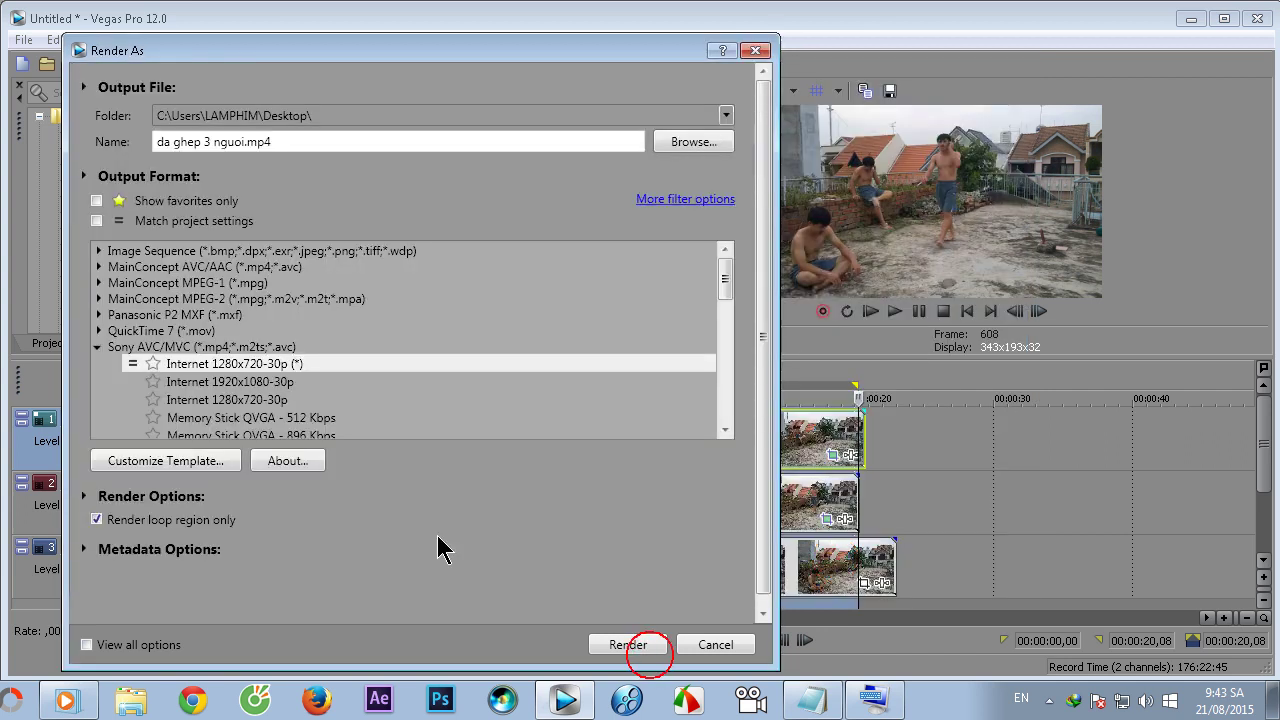
left_click(165, 461)
left_click(491, 654)
left_click(630, 645)
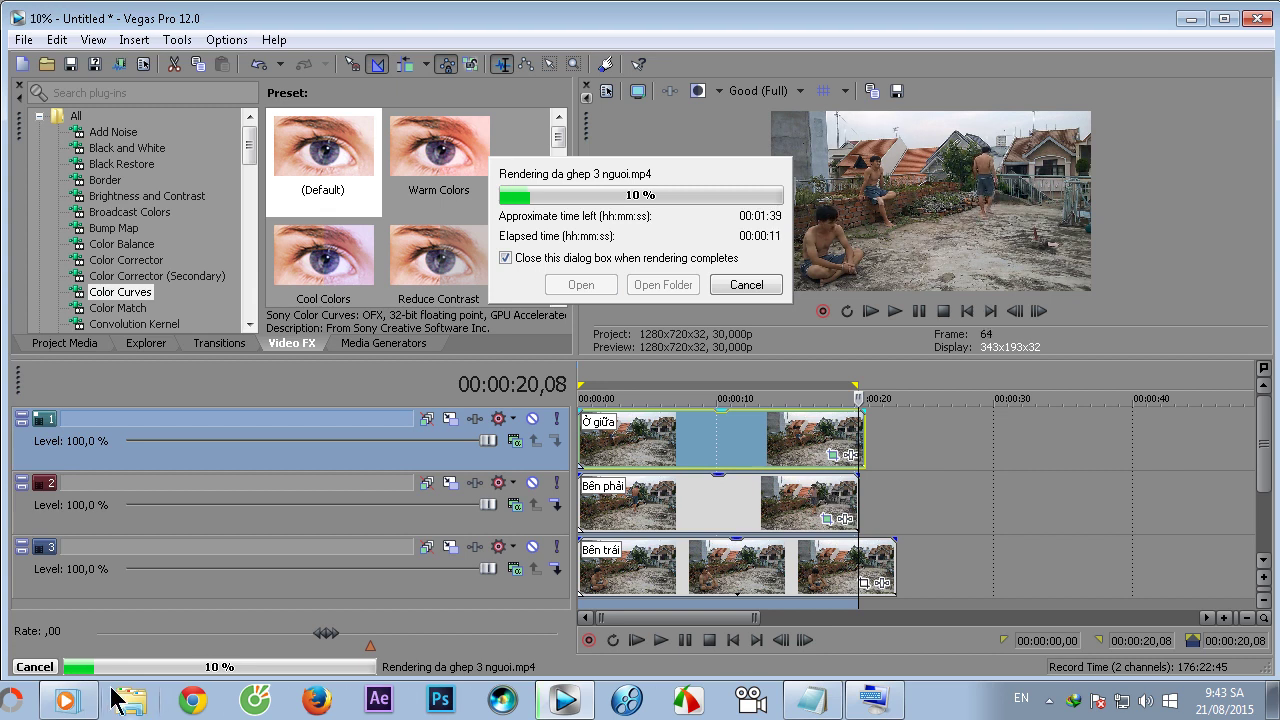
Step: Switch to the Cốc Cốc browser, open YouTube and search for the tutorial author's channel by its name
left_click(1192, 19)
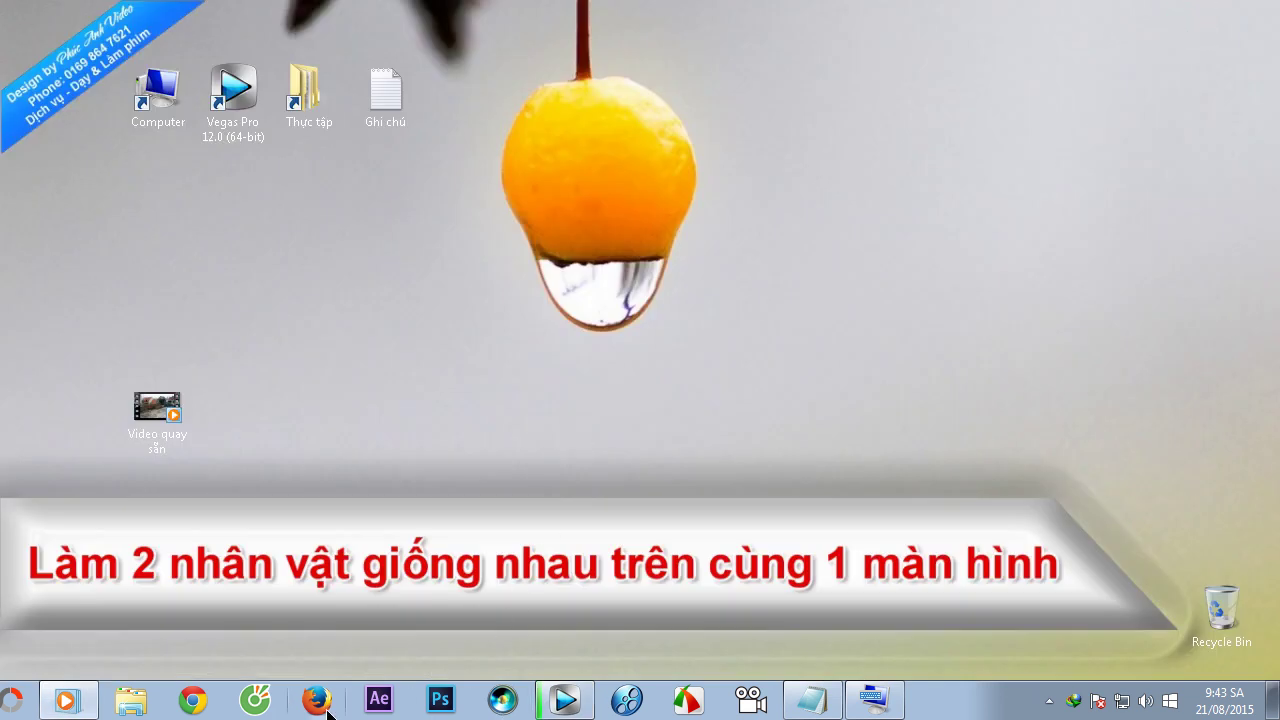
left_click(258, 701)
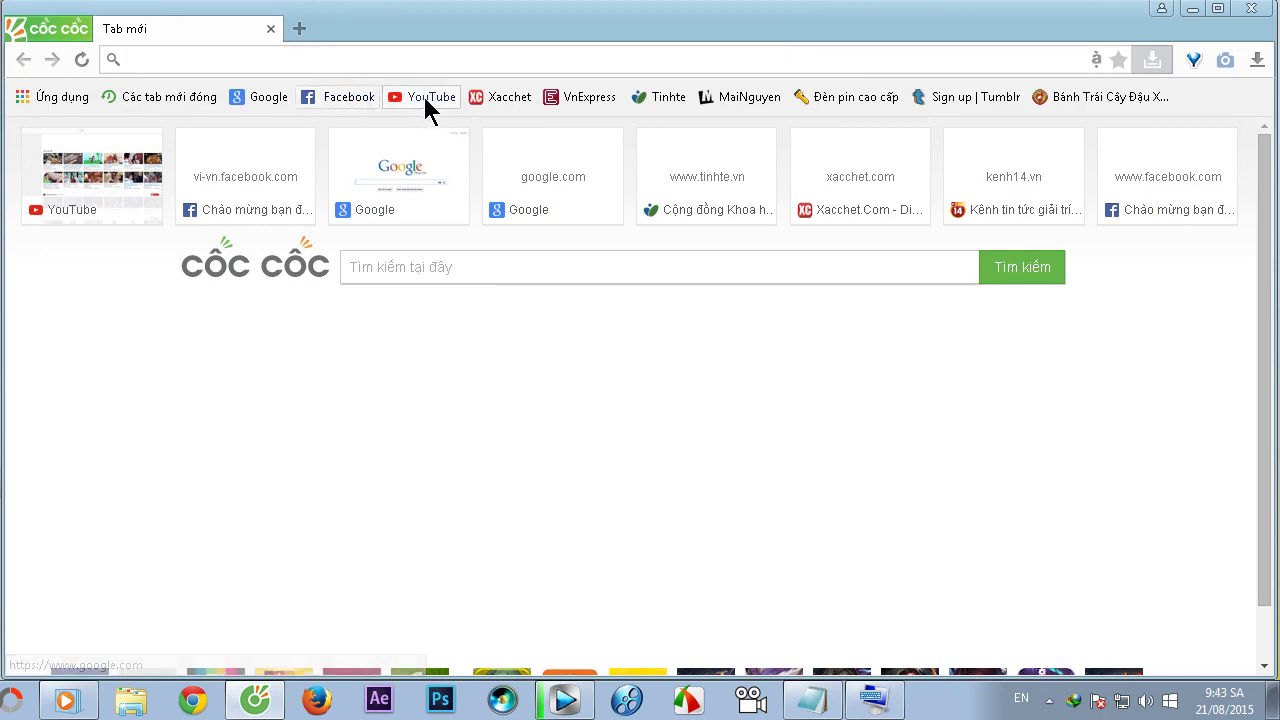
left_click(423, 96)
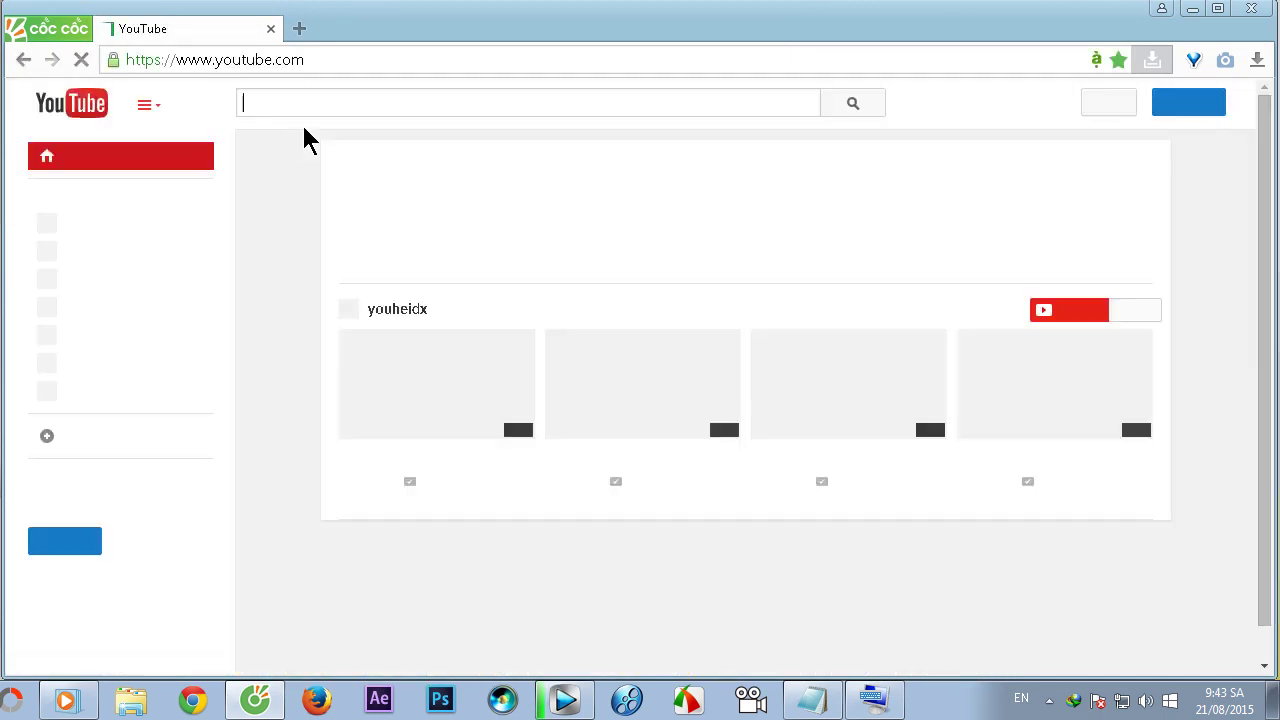
type("t")
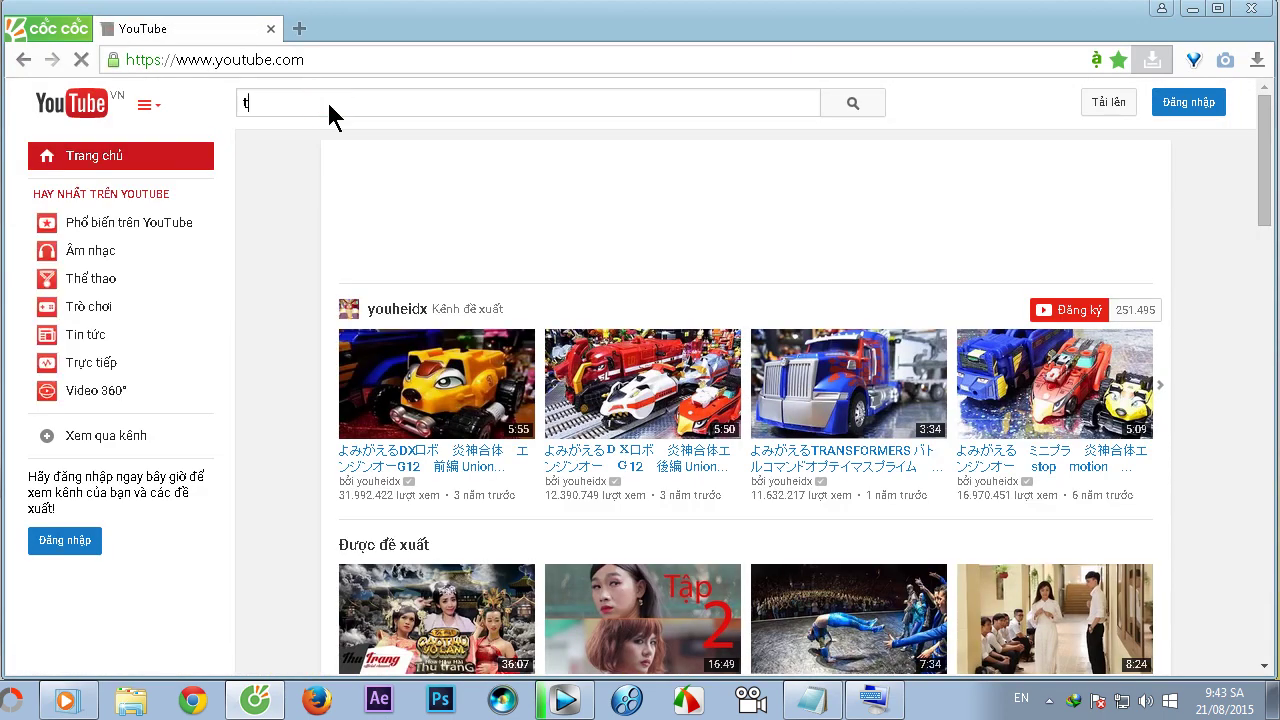
type("huong vi")
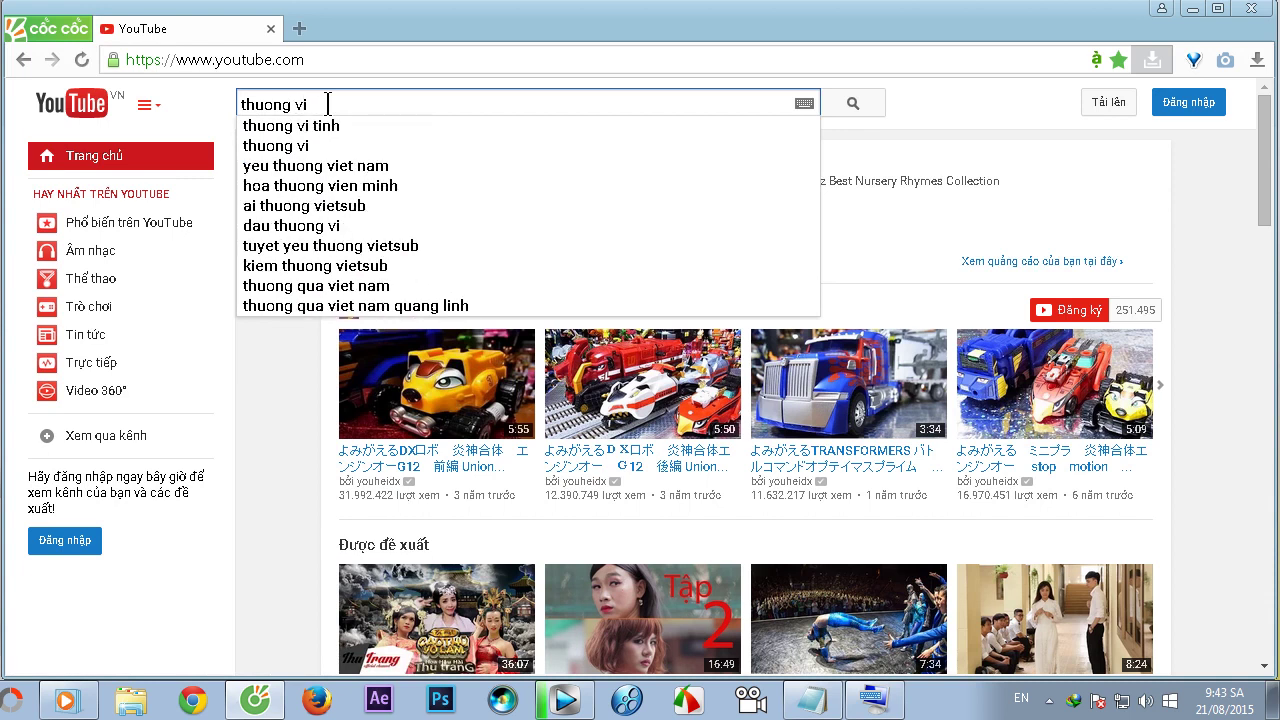
key("Return")
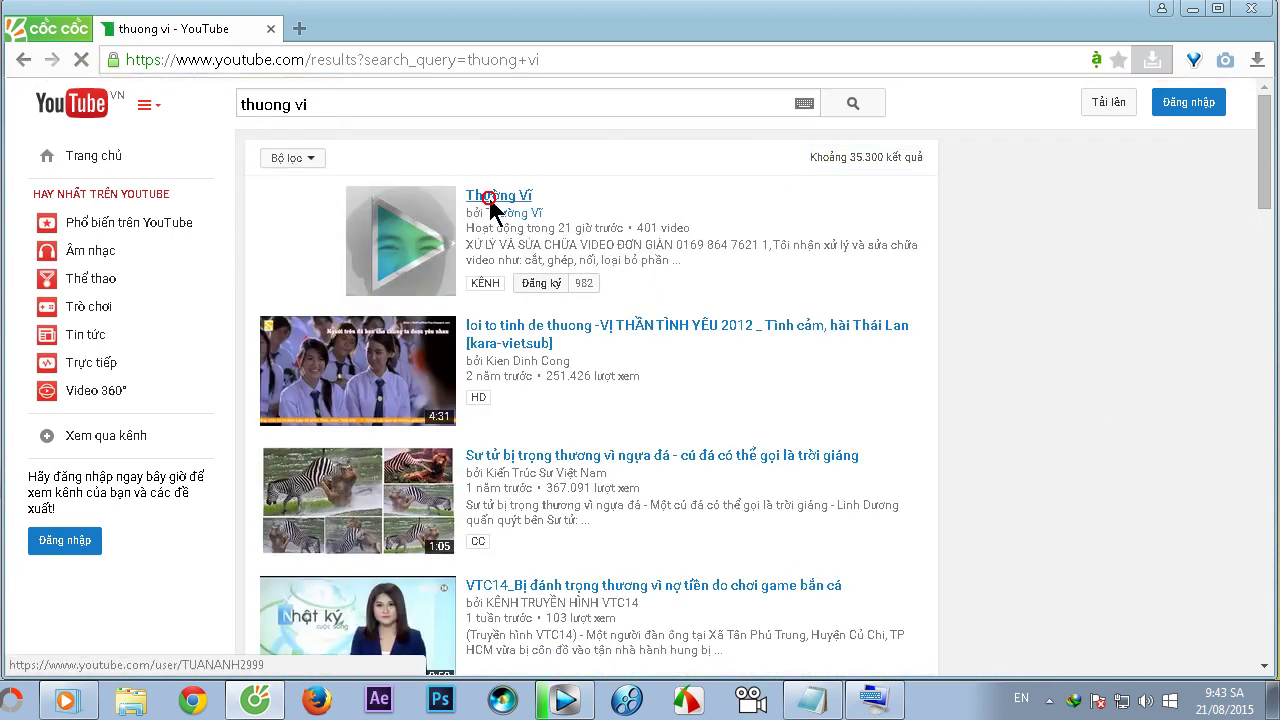
Step: Open the channel's video list and play "Bài thể dục hữu ích - Khởi động Karate - có thuyết minh"
left_click(490, 199)
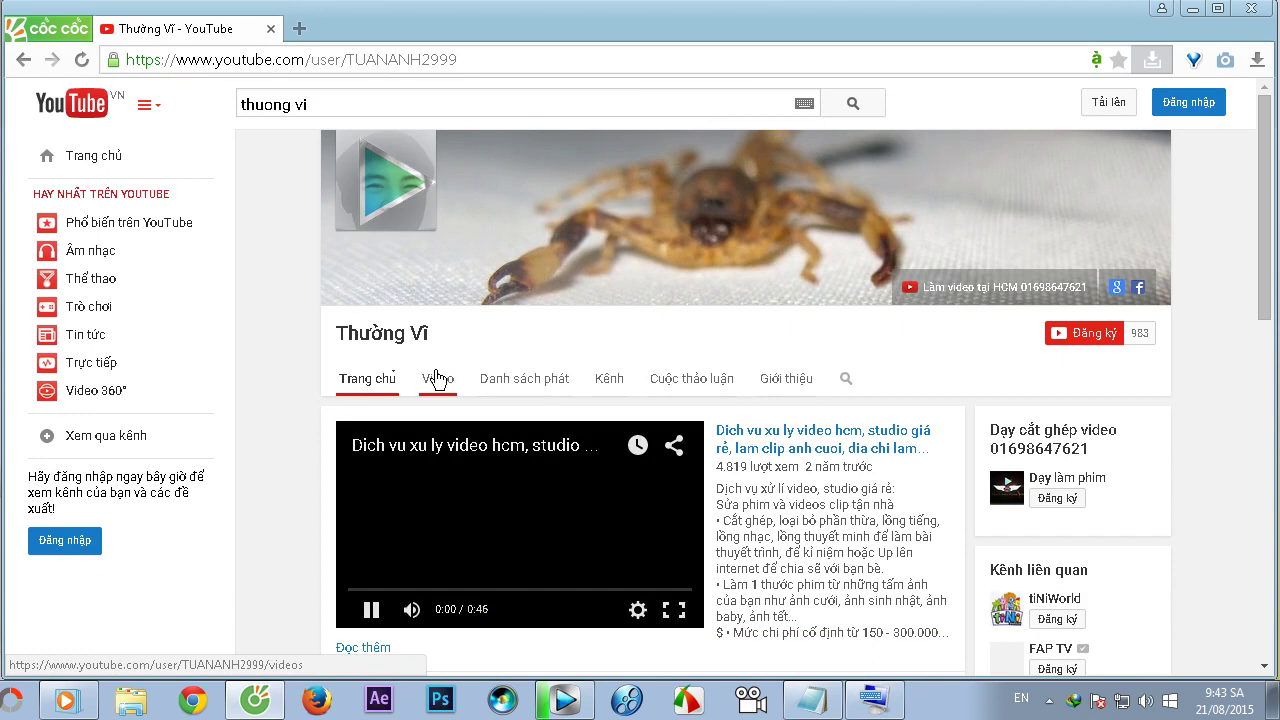
left_click(436, 378)
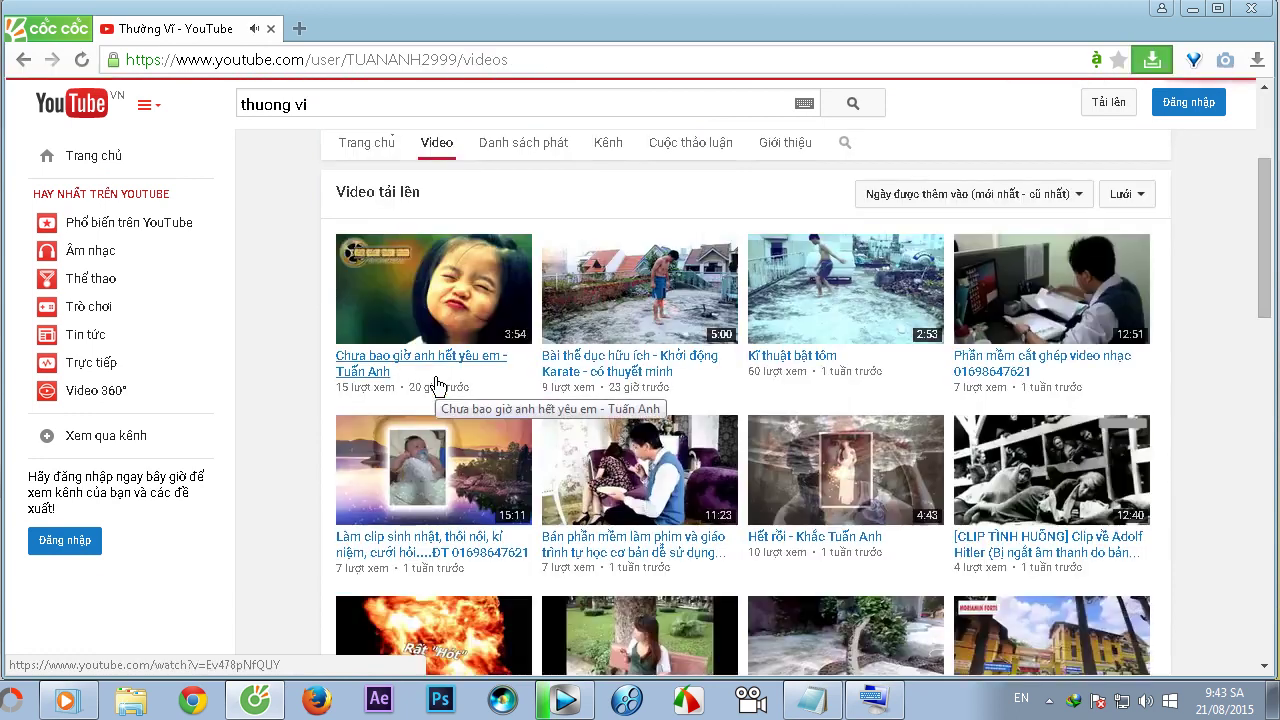
left_click(622, 313)
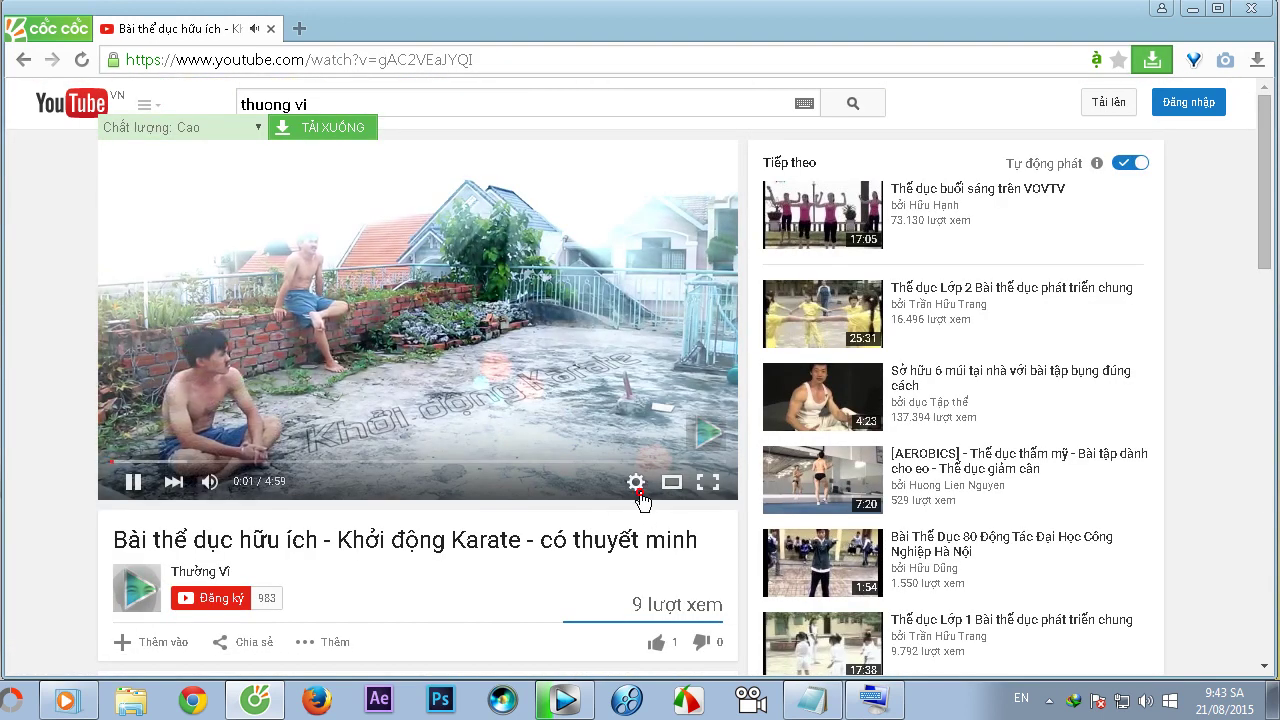
Step: Set the YouTube video's quality to 720p and raise the system volume to 99
left_click(638, 490)
left_click(686, 437)
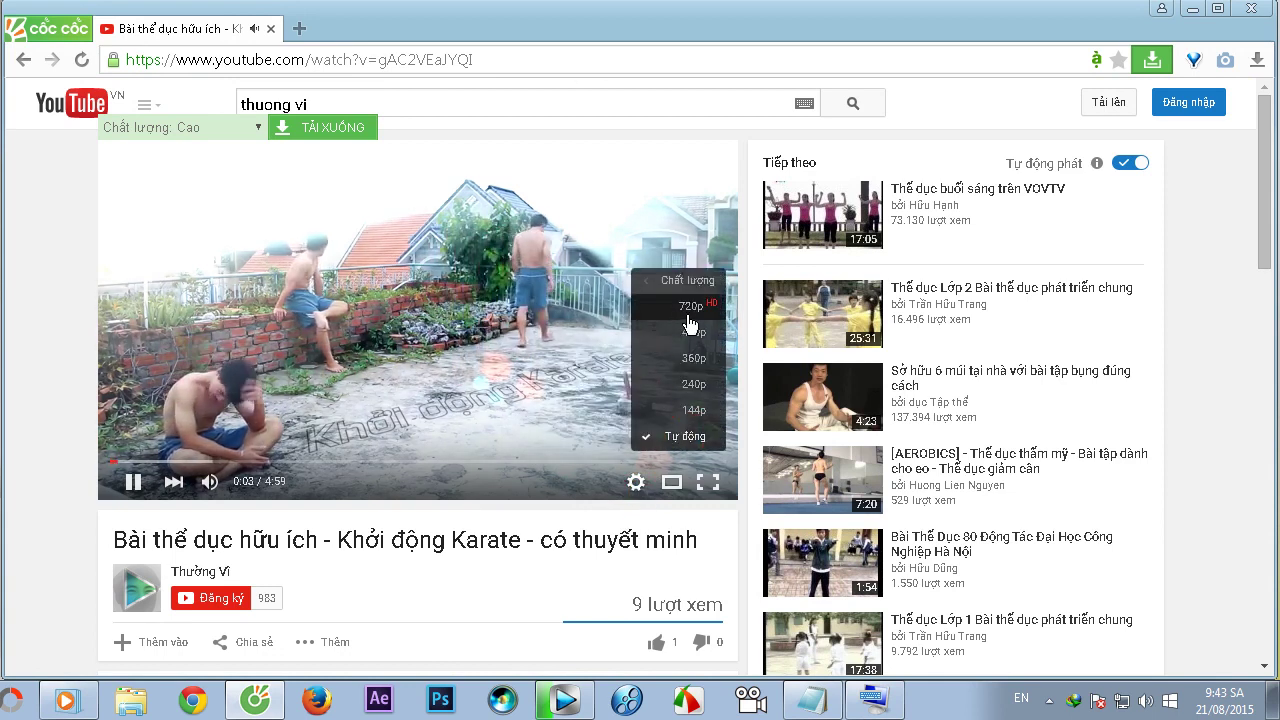
left_click(688, 316)
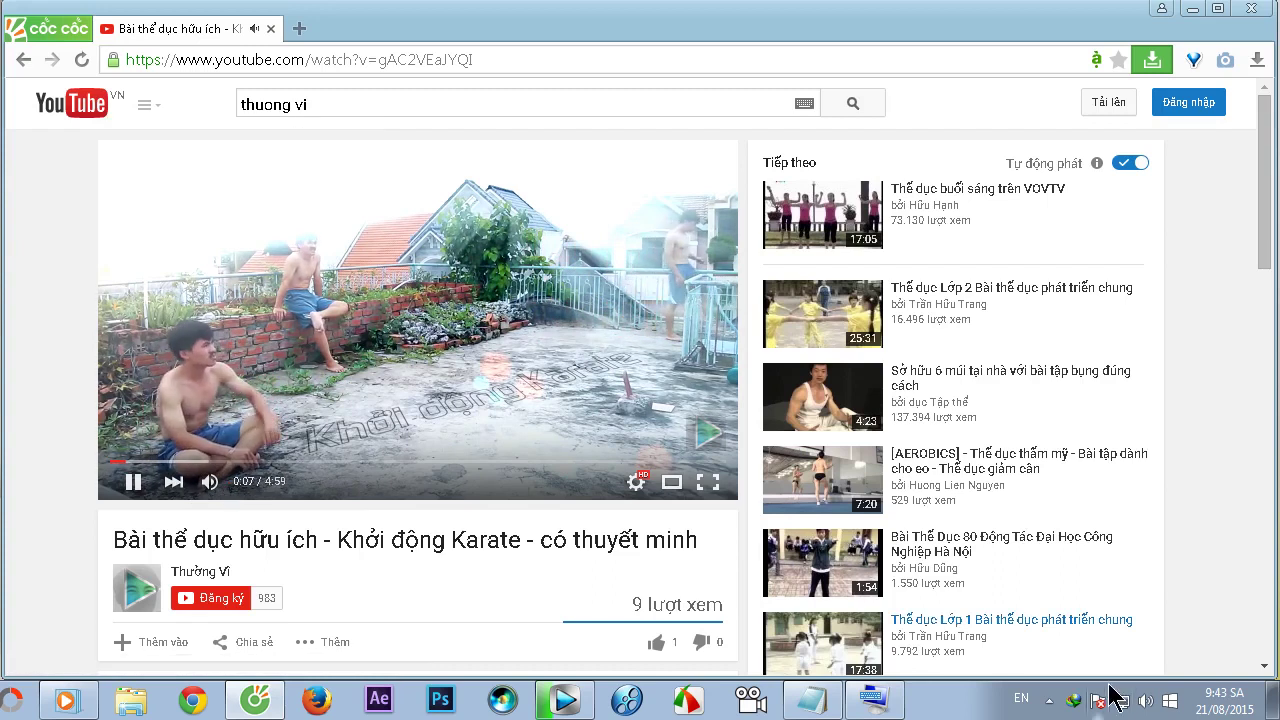
left_click(1146, 700)
left_click_drag(1146, 480, 1148, 468)
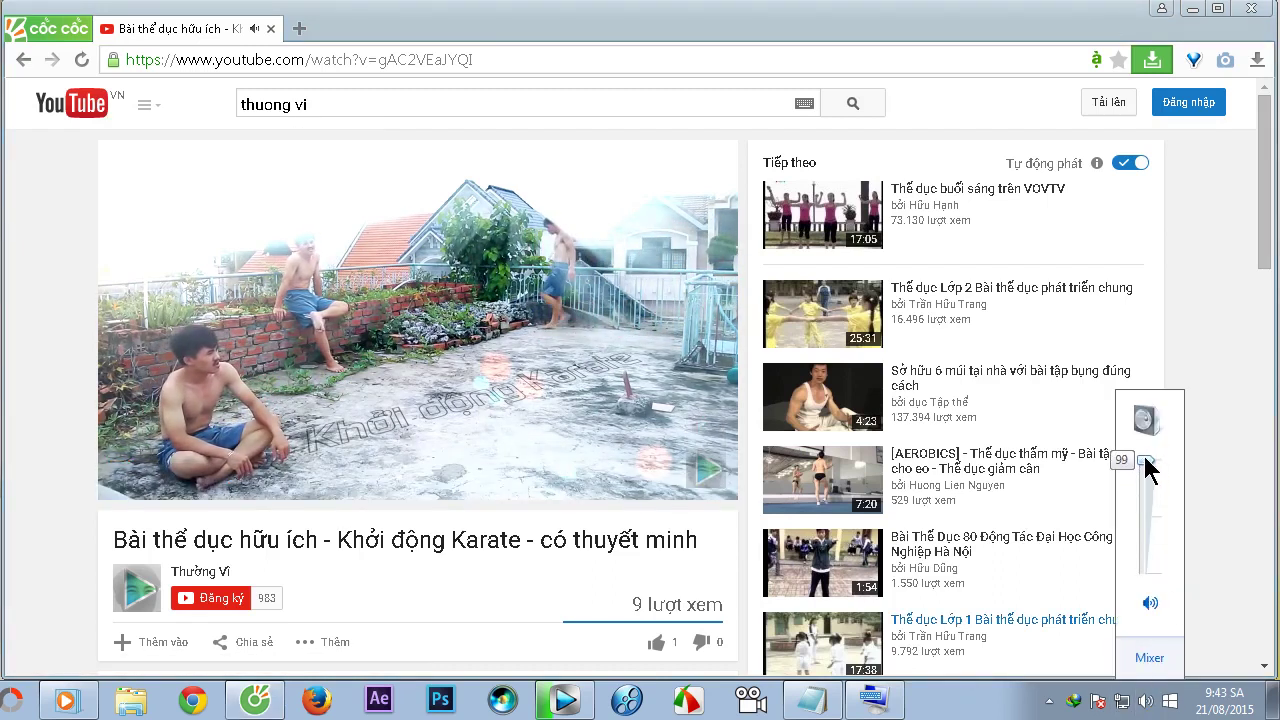
Step: Rewind the Karate video to around 0:04, replay the part with several figures briefly and pause it
mouse_move(380, 380)
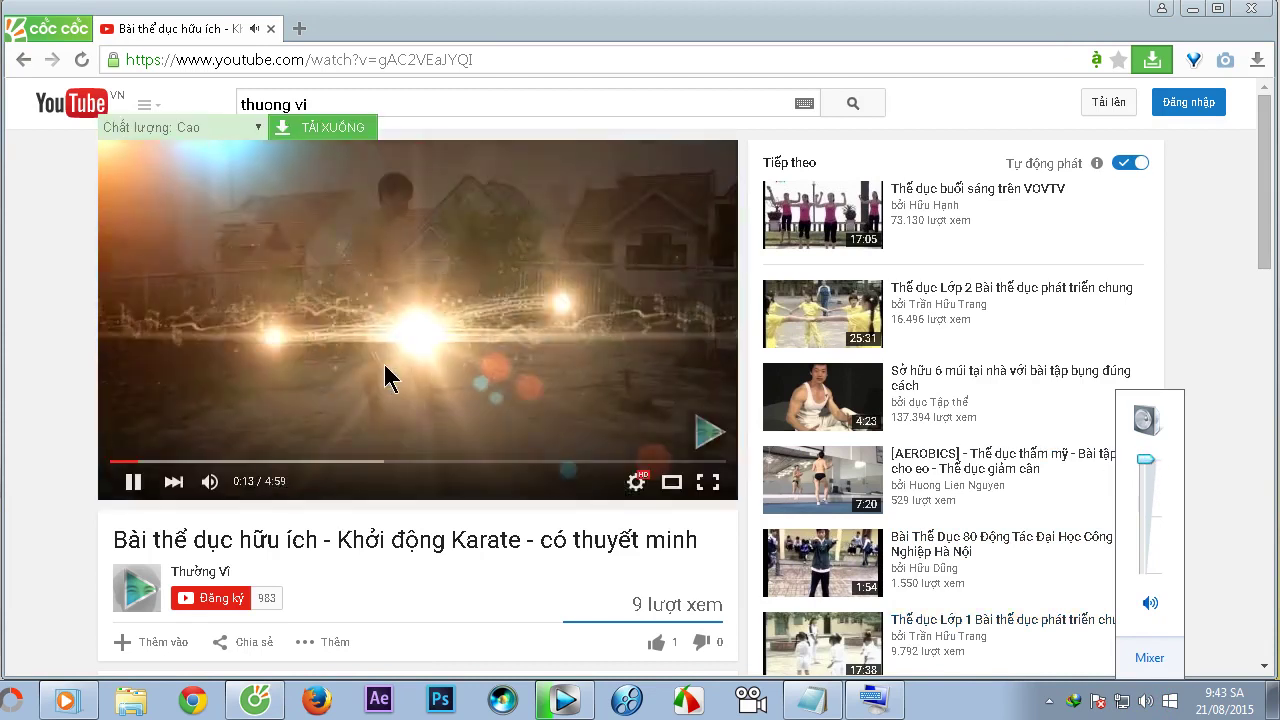
key("j")
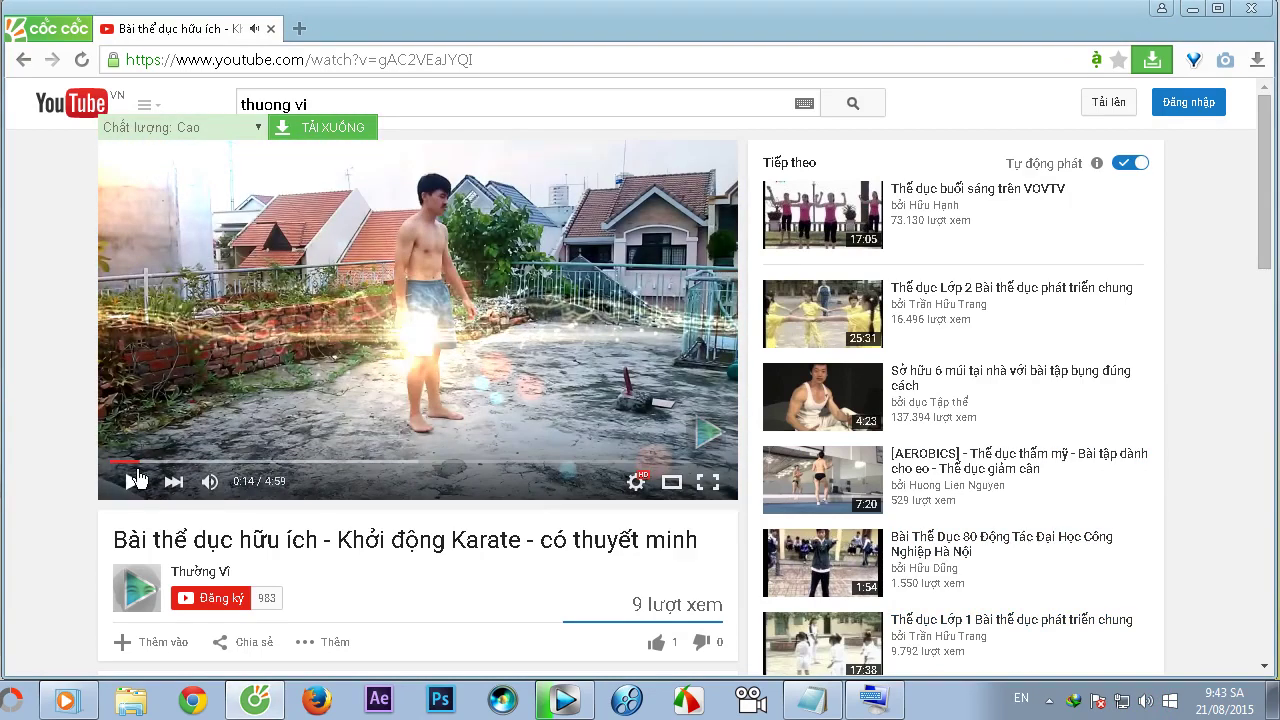
left_click(133, 481)
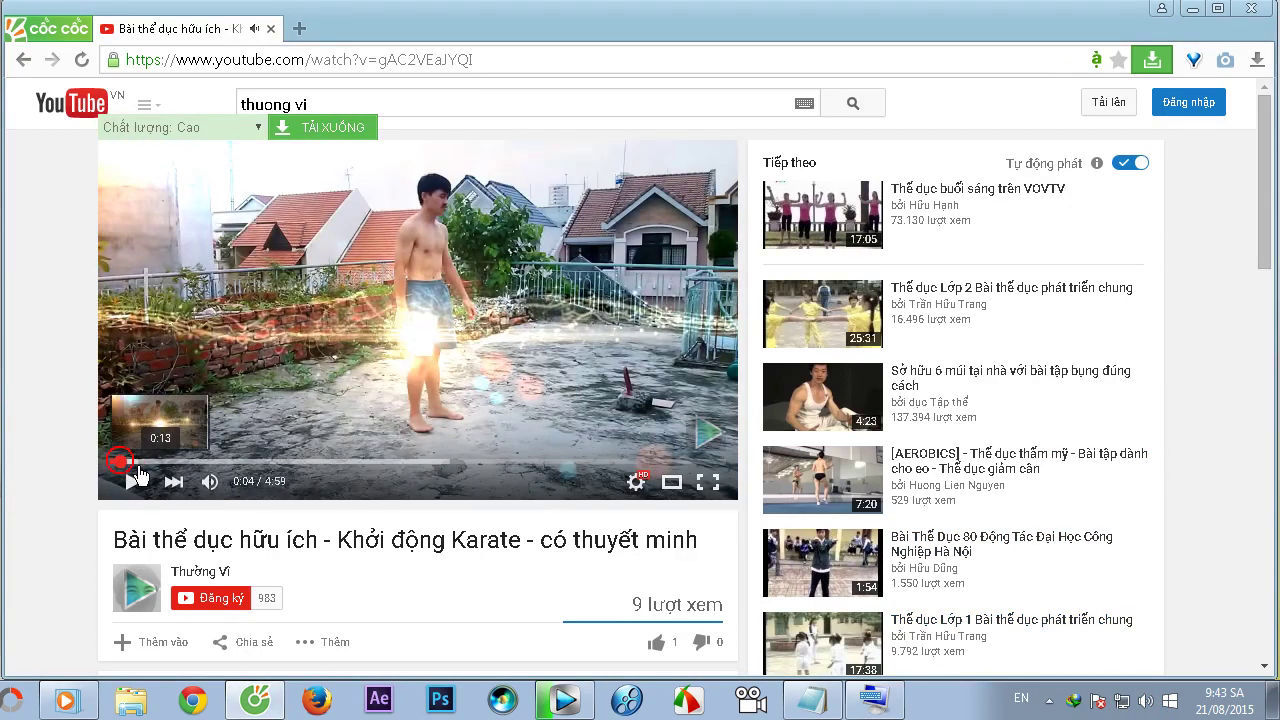
left_click(133, 481)
left_click(485, 312)
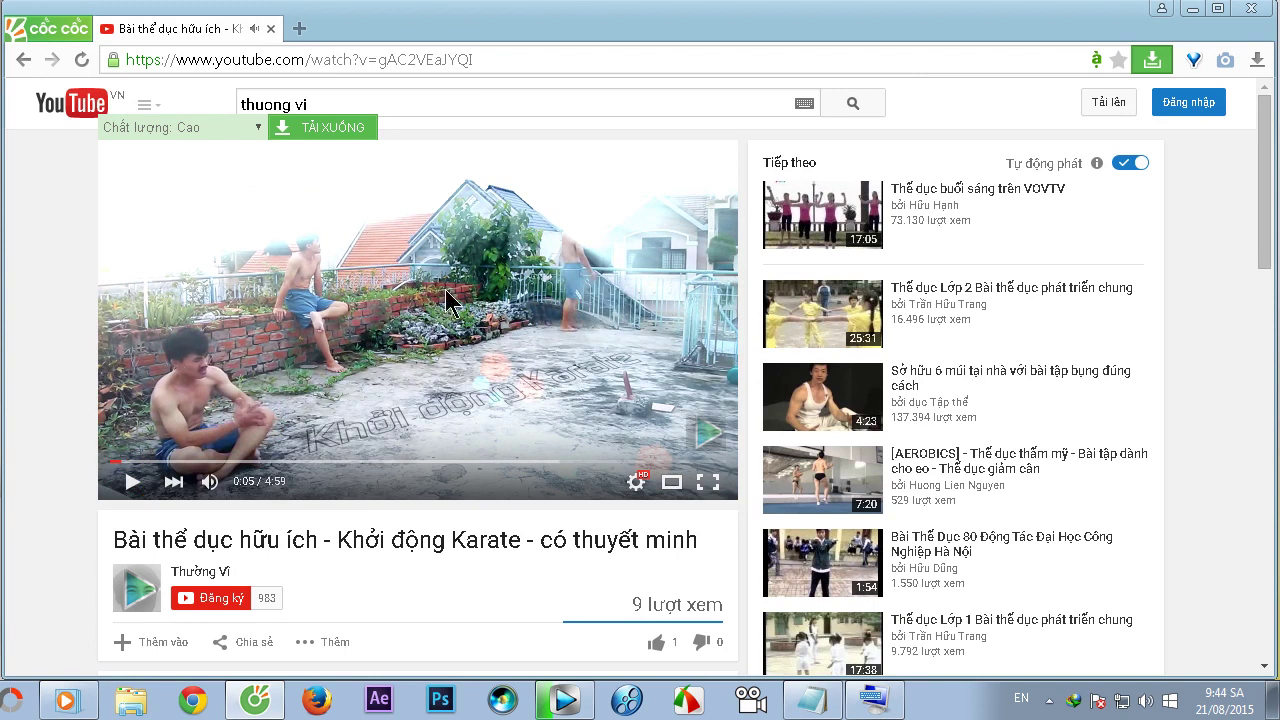
Step: Minimize the browser, open the "Video quay sẵn" source clip from the desktop and pause it at about 00:46
left_click(1193, 9)
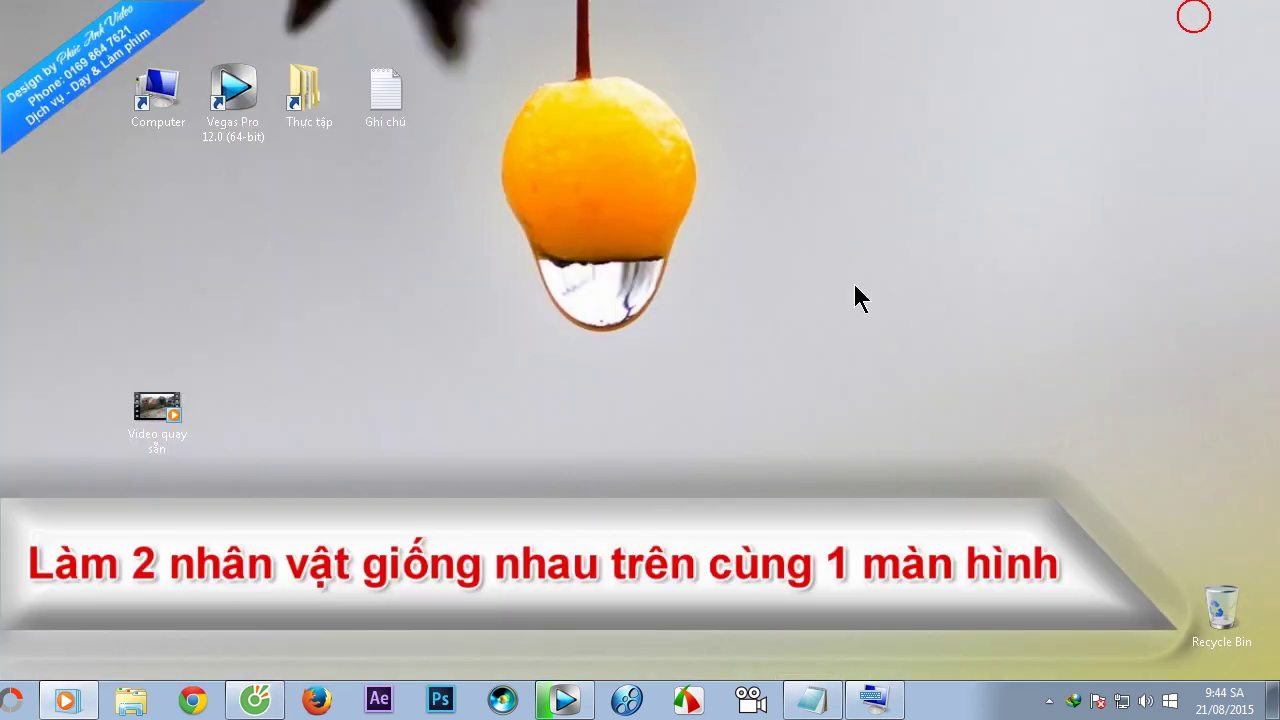
double_click(165, 415)
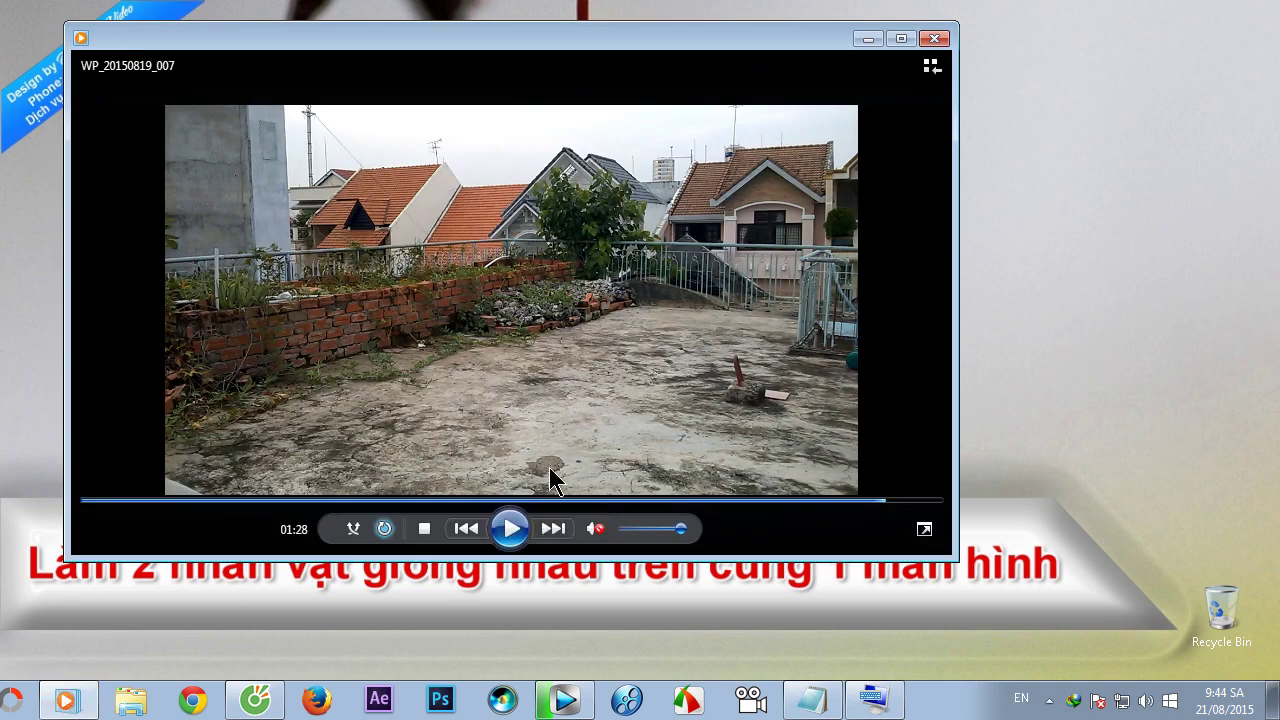
left_click(506, 500)
left_click(509, 528)
left_click(509, 528)
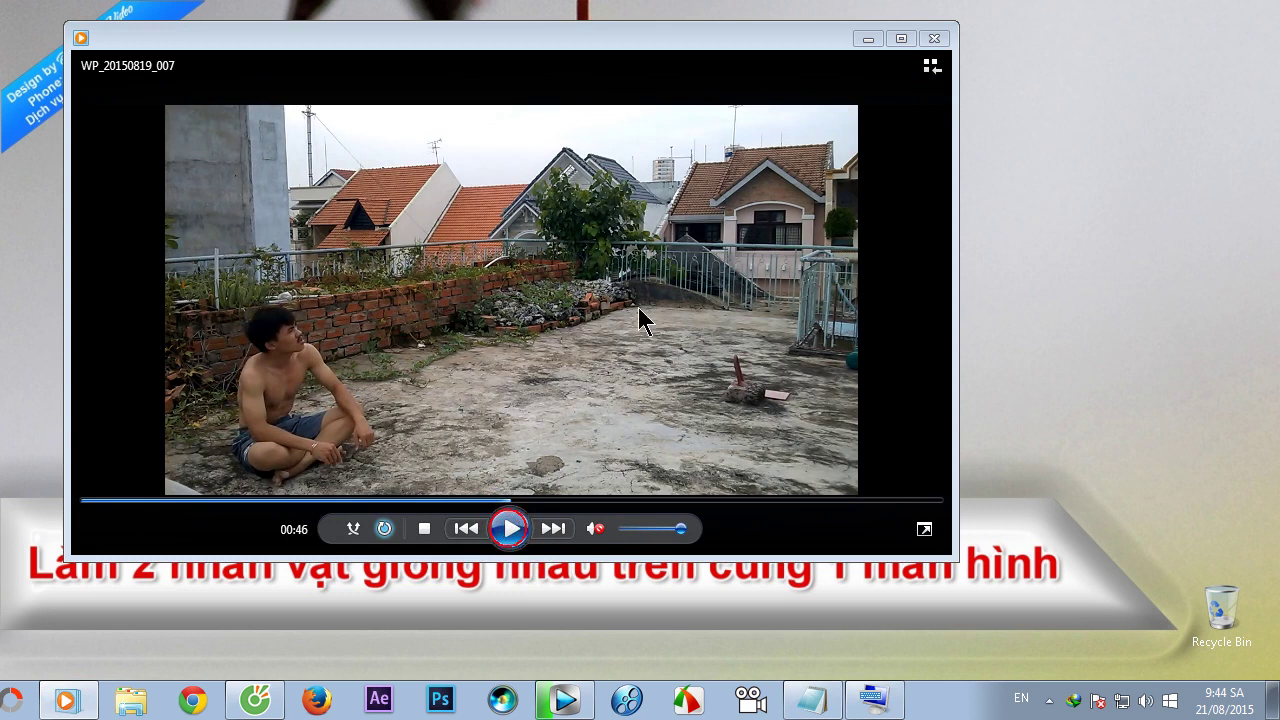
Step: Compare the paused Karate video in the browser with the paused source clip, and minimize the clip's player
left_click(276, 702)
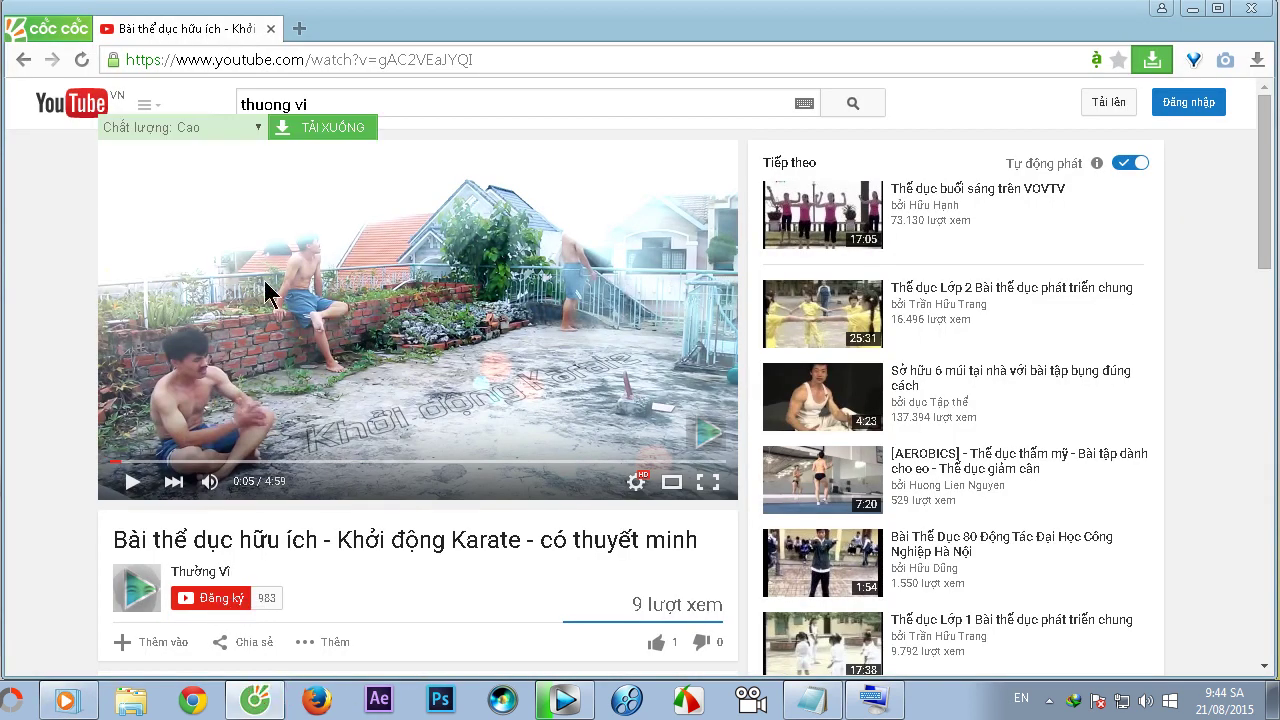
left_click(260, 703)
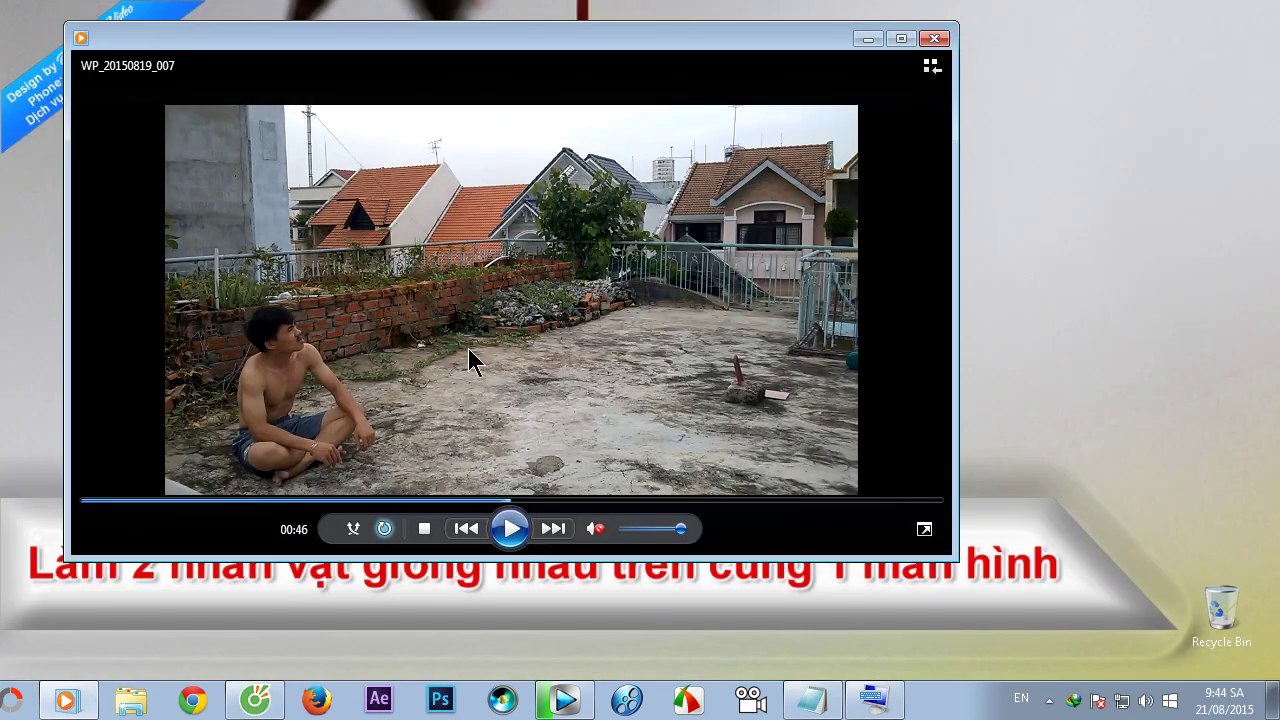
left_click(868, 38)
Step: Switch to Vegas Pro and cancel the rendering of "da ghep 3 nguoi.mp4"
left_click(566, 700)
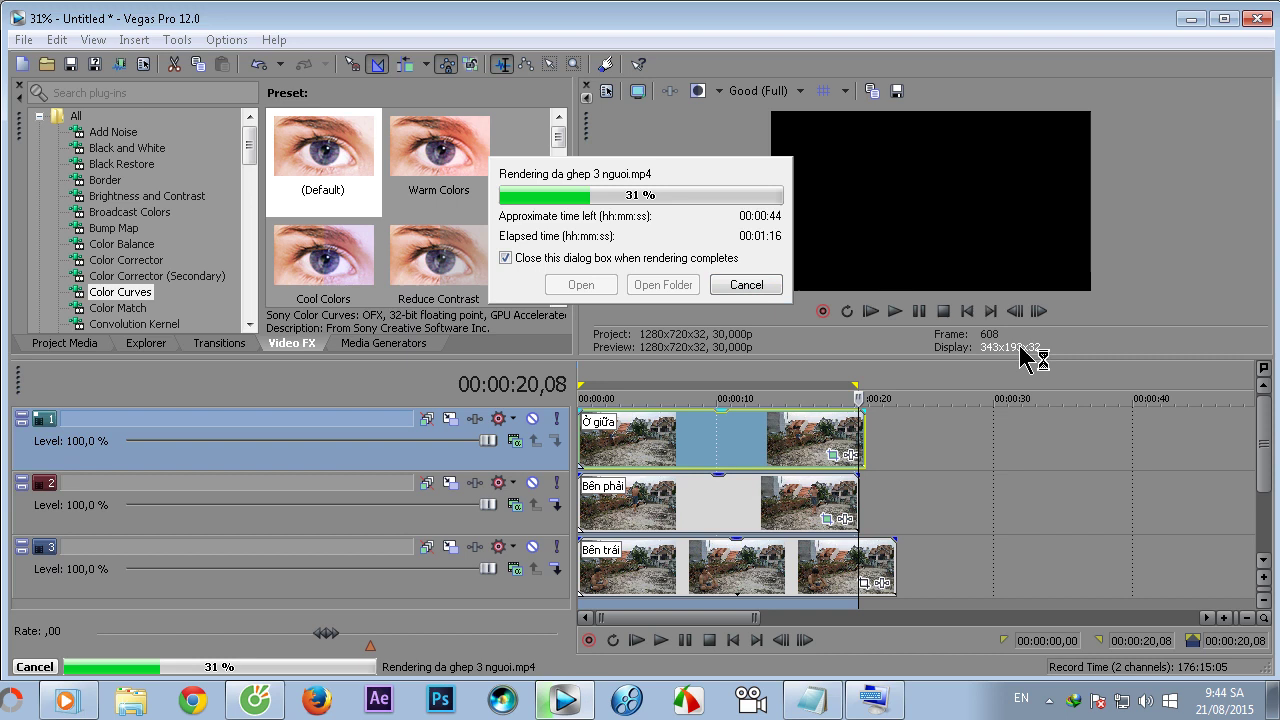
left_click(748, 286)
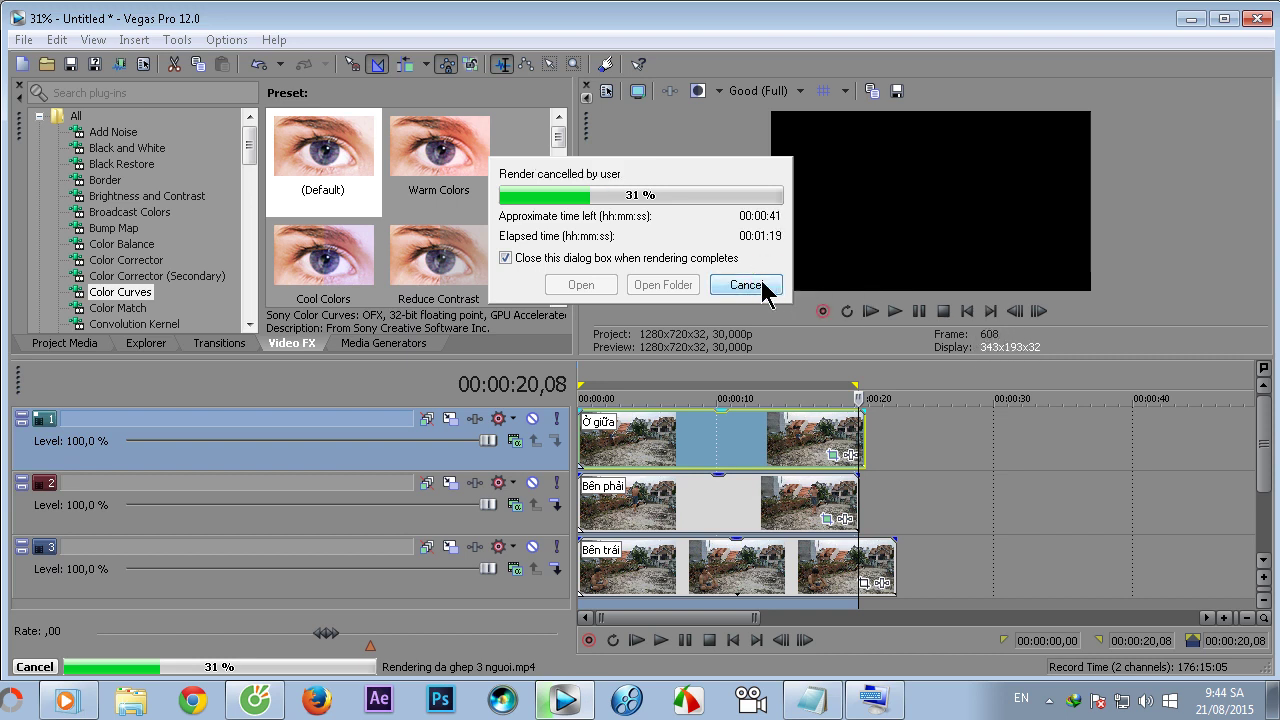
left_click(755, 286)
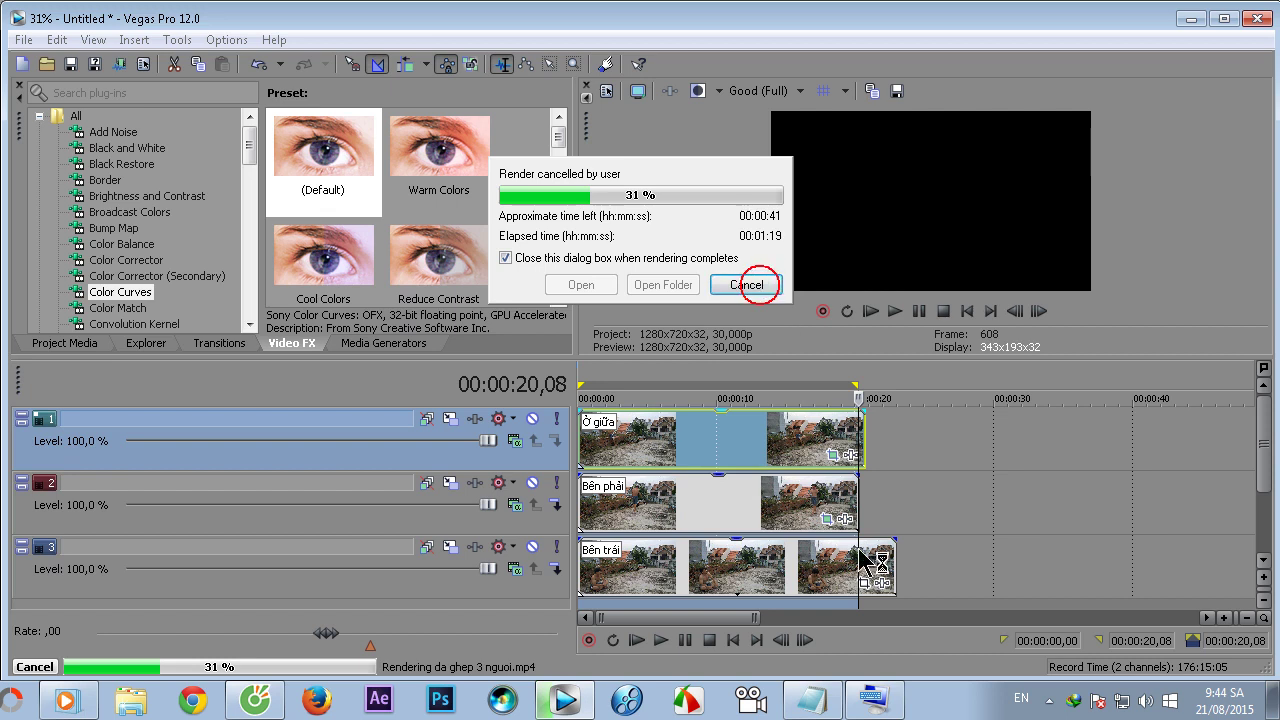
Step: Force the Vegas Pro task to end through Windows Task Manager and close Task Manager
right_click(920, 689)
left_click(962, 676)
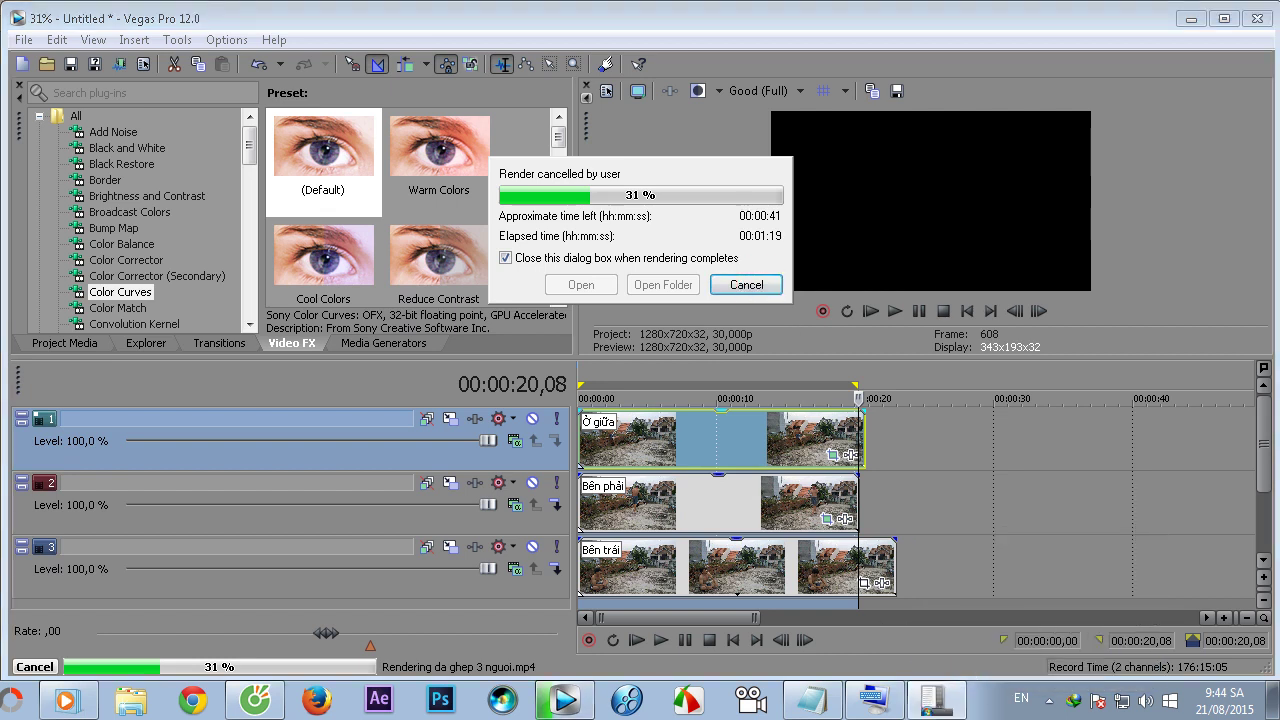
right_click(945, 690)
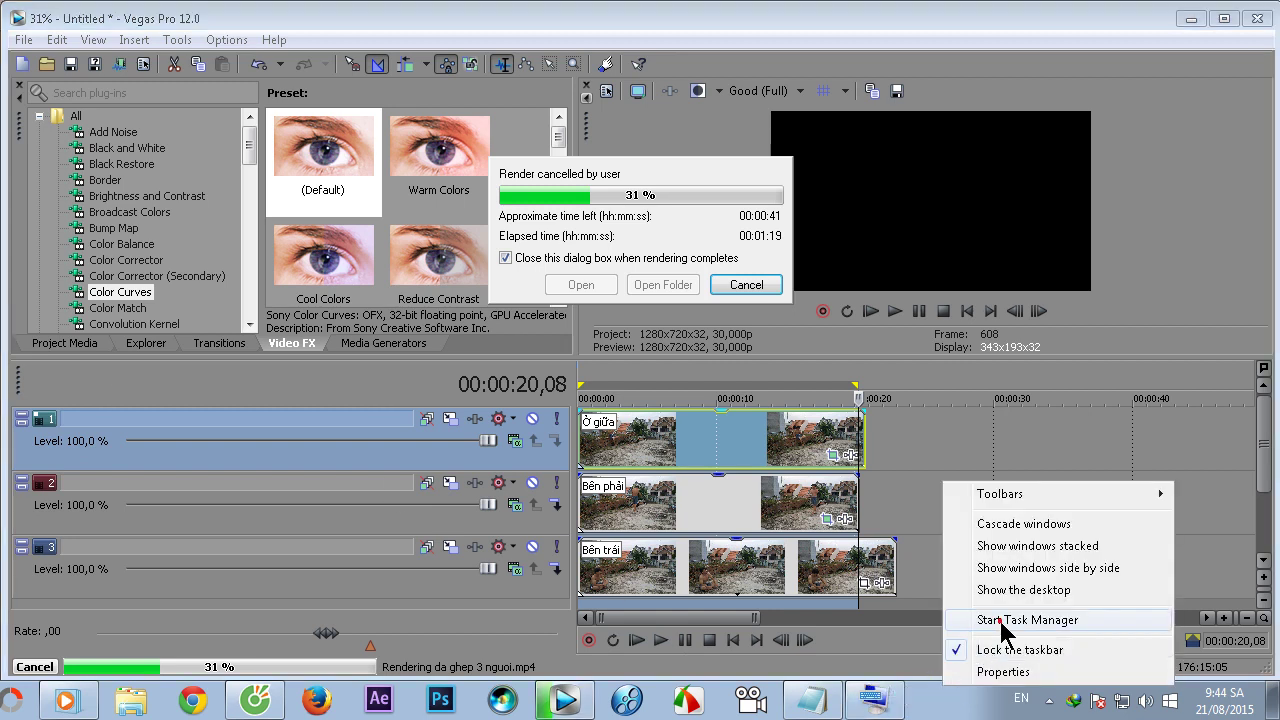
left_click(1001, 621)
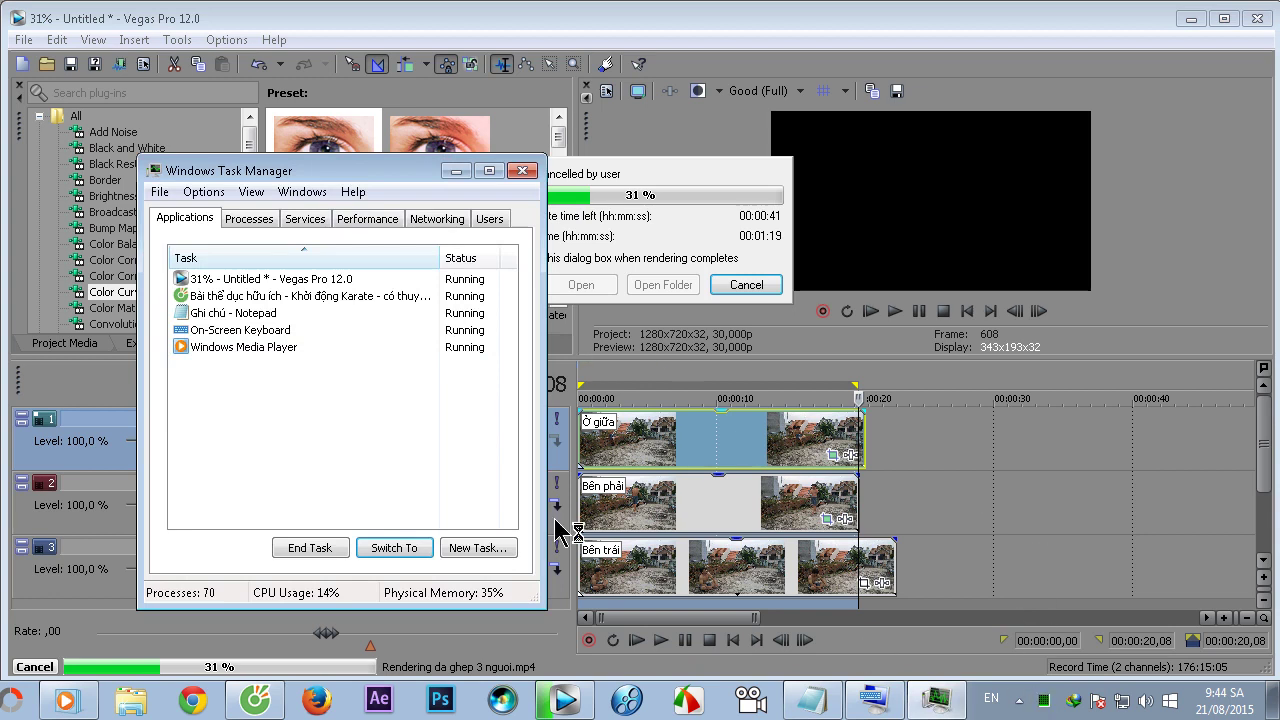
left_click(537, 172)
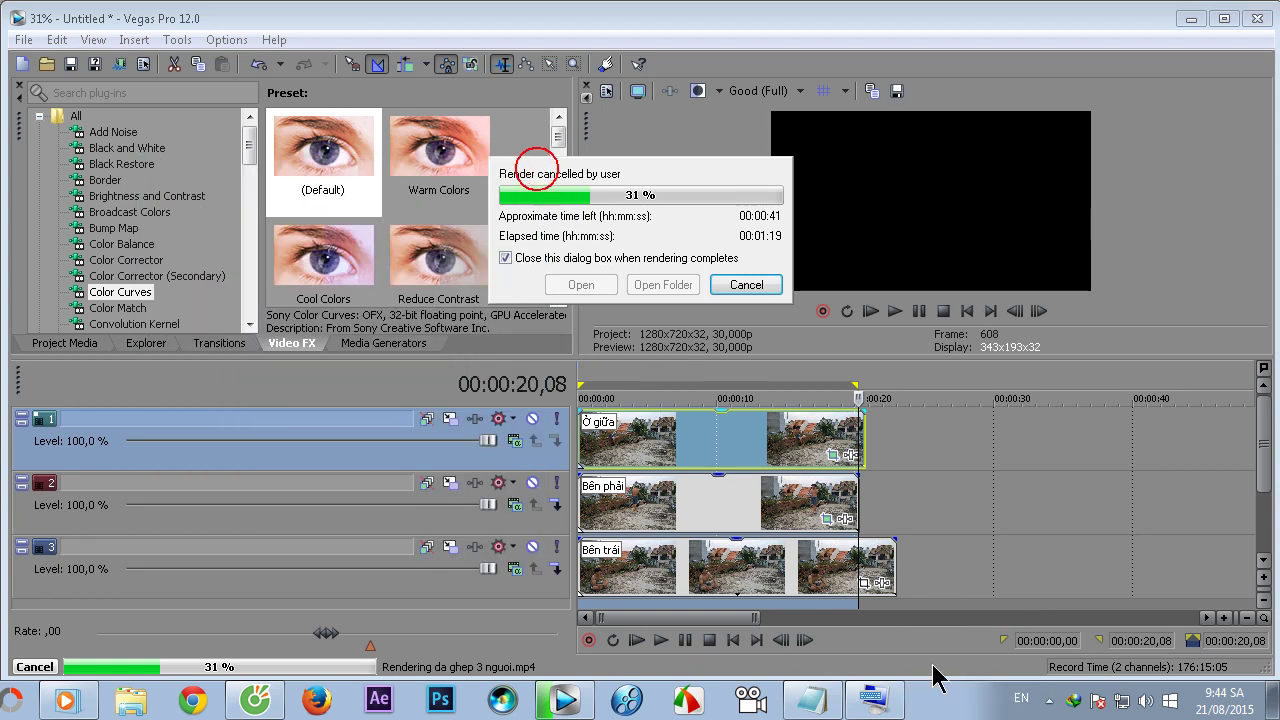
right_click(938, 700)
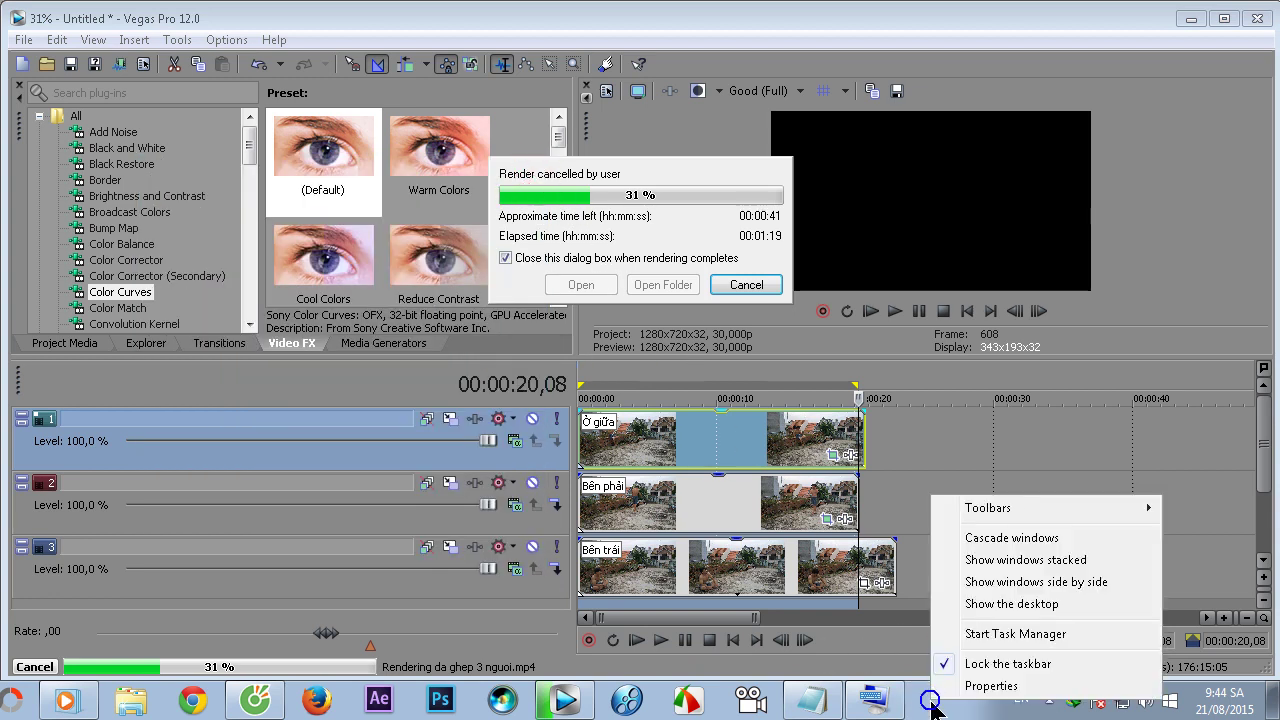
left_click(978, 636)
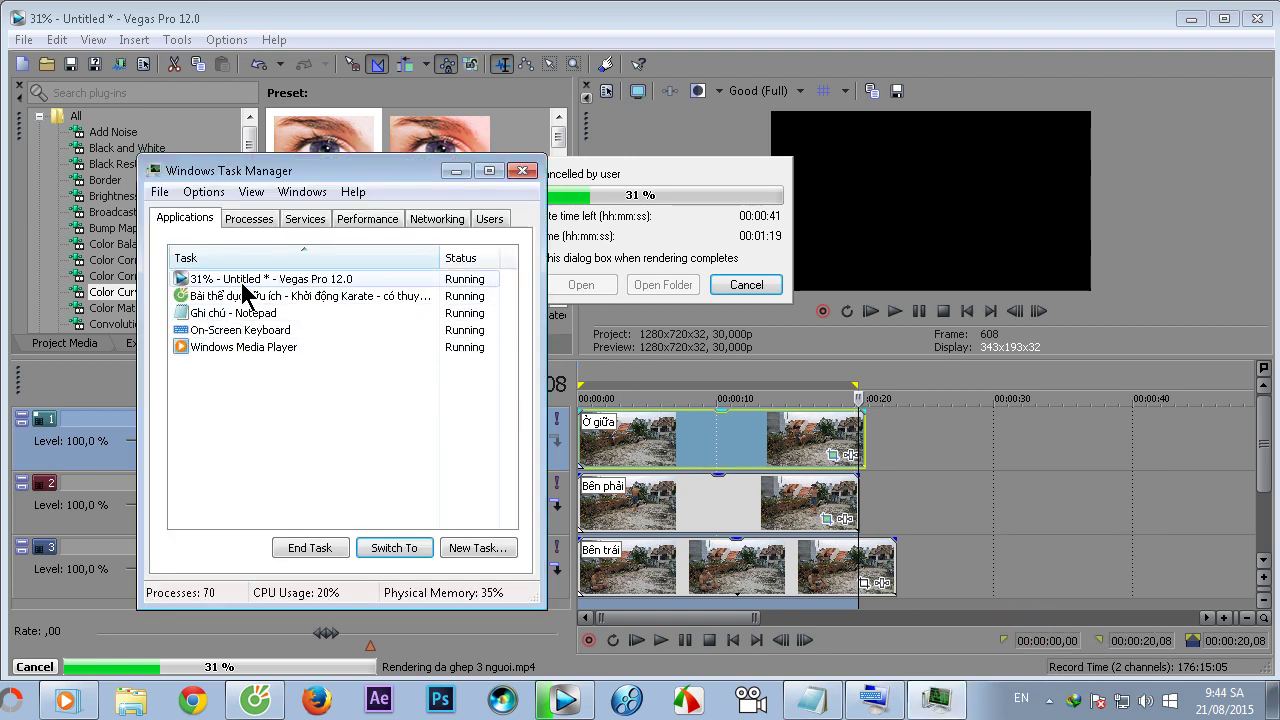
left_click(243, 284)
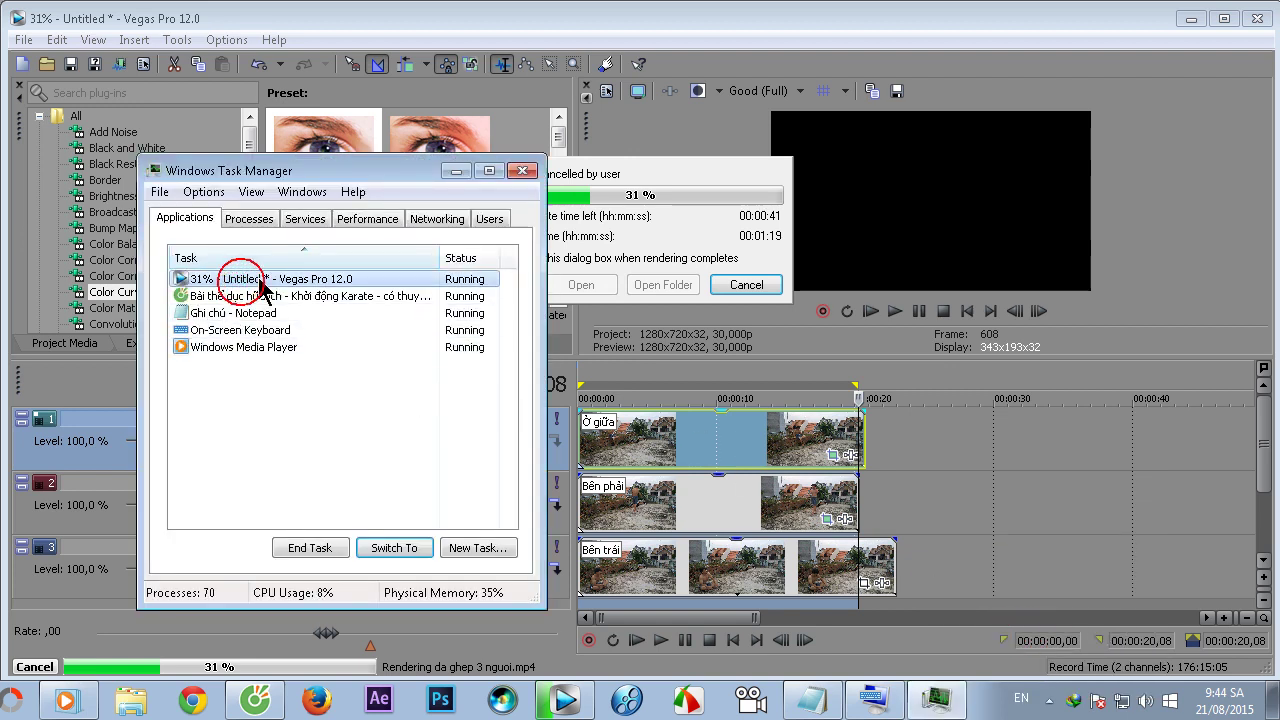
left_click(310, 548)
left_click(387, 252)
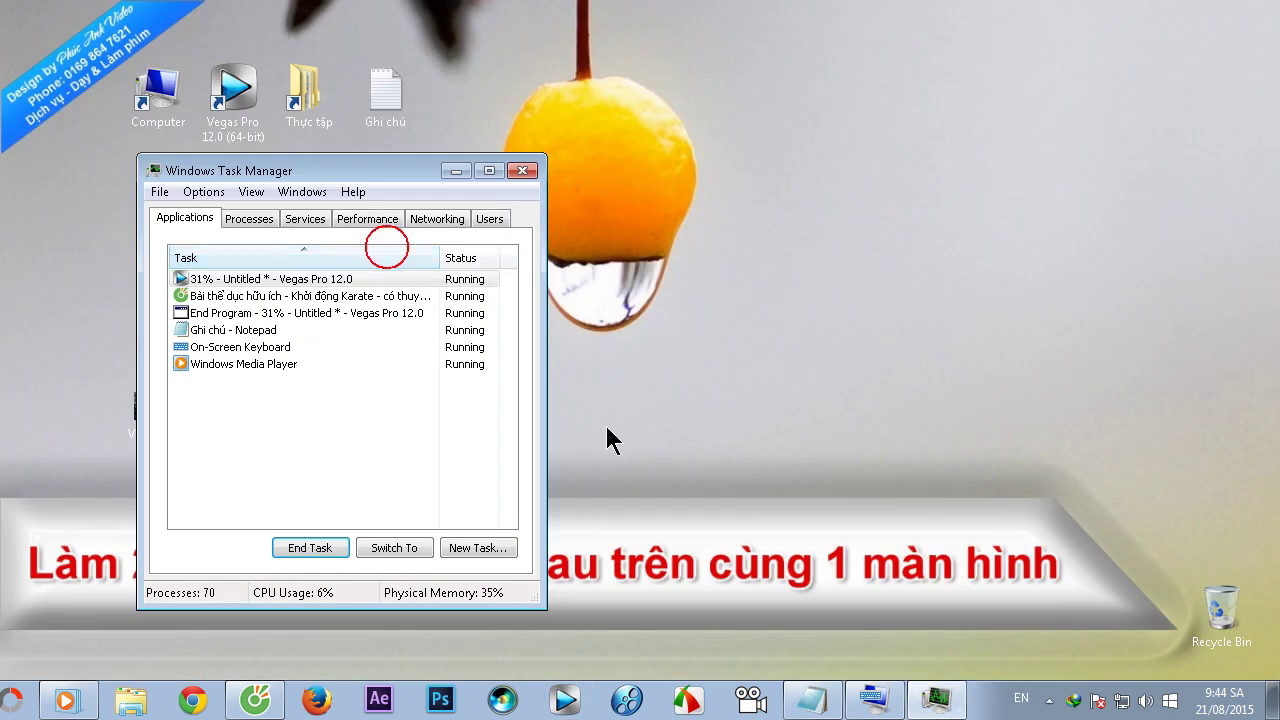
left_click(520, 171)
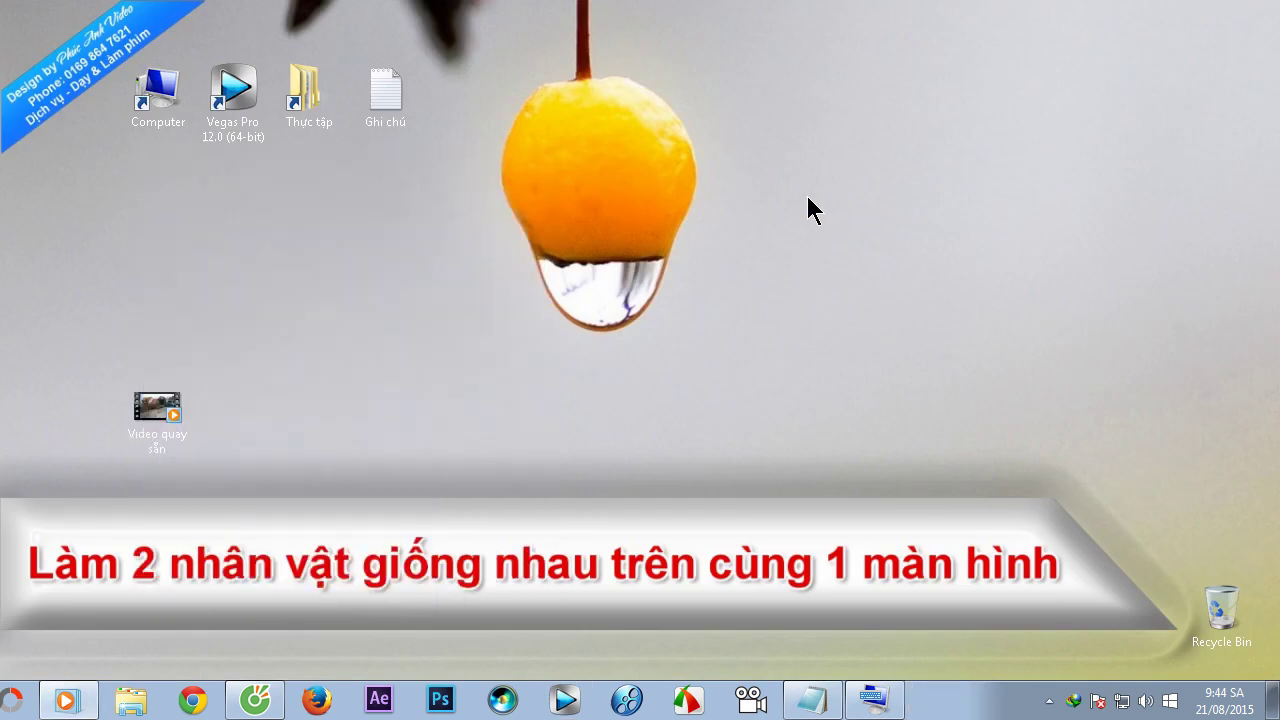
left_click(876, 698)
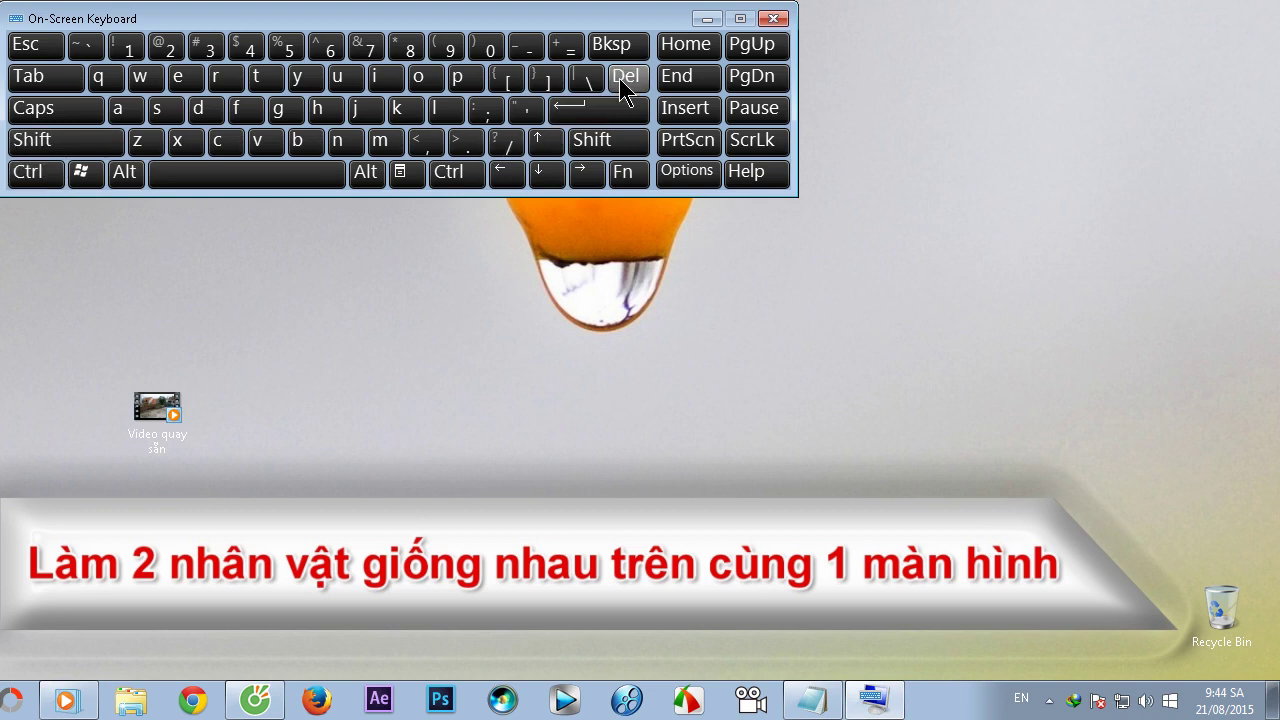
left_click(707, 19)
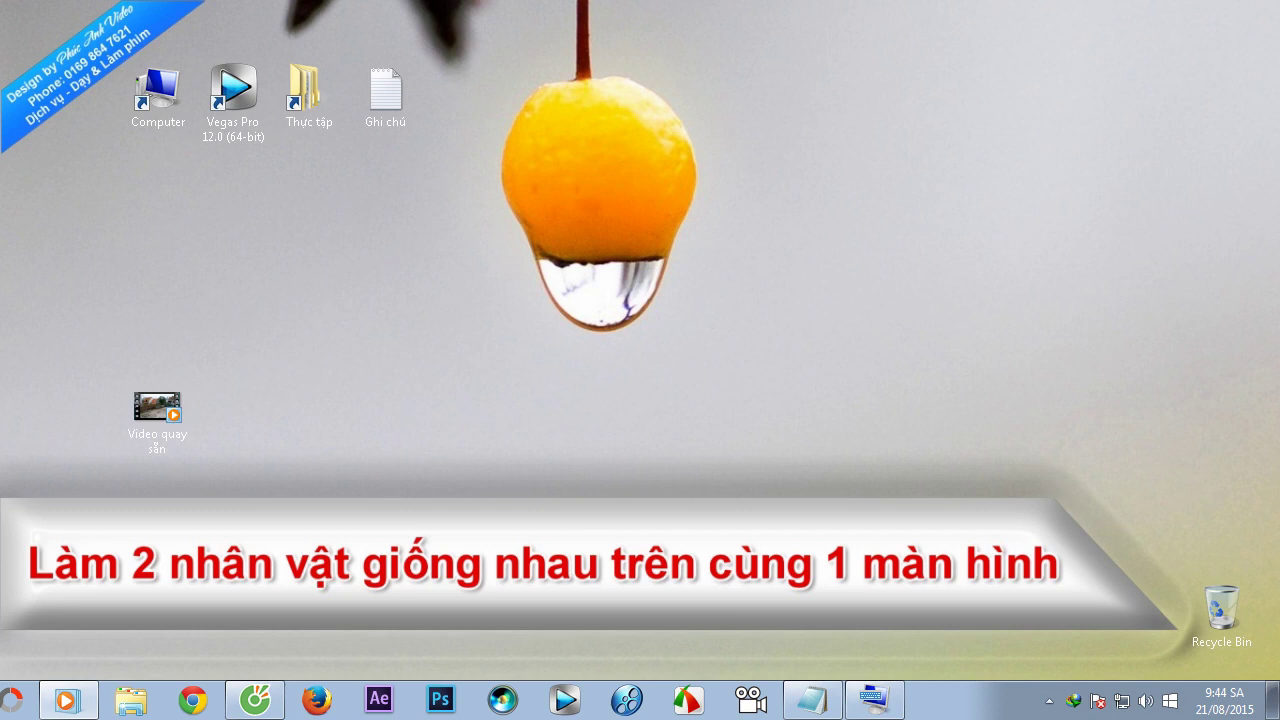
Step: Copy the "Ghép 3 người" video from the "Bàn Khởi động karate" folder to the desktop and place it beside "Video quay sẵn"
left_click(66, 700)
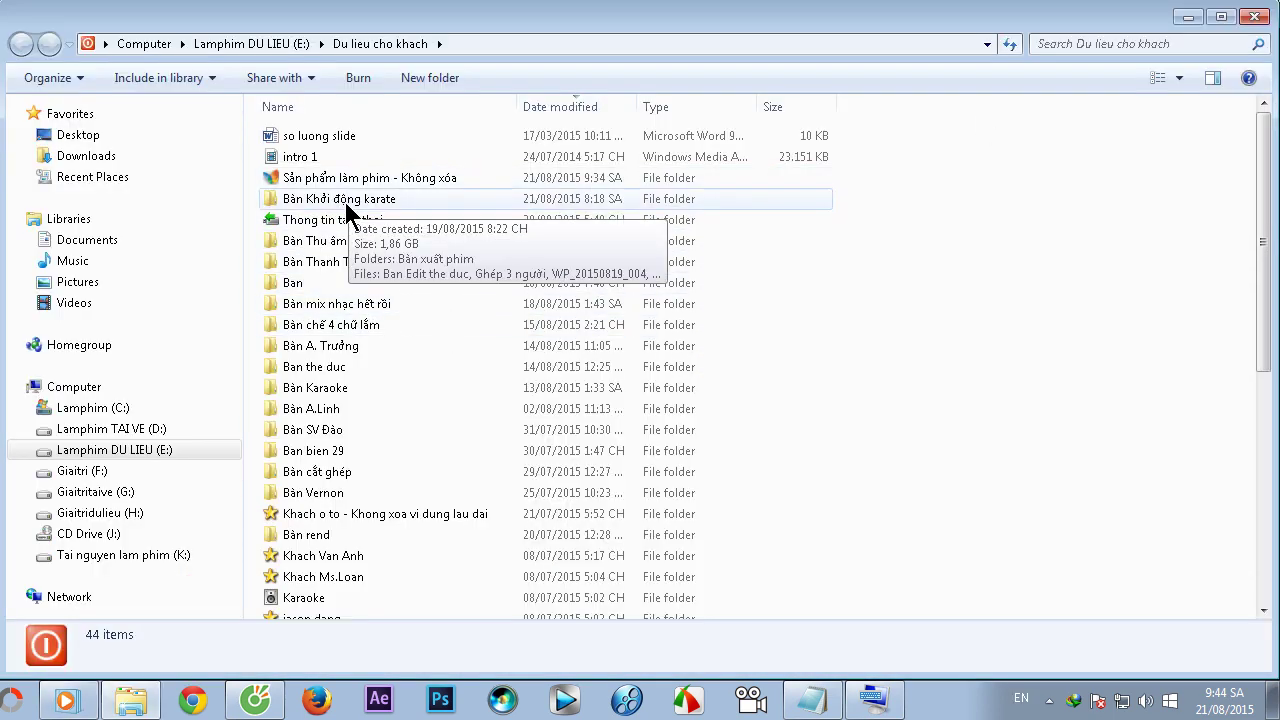
double_click(345, 203)
left_click(545, 158)
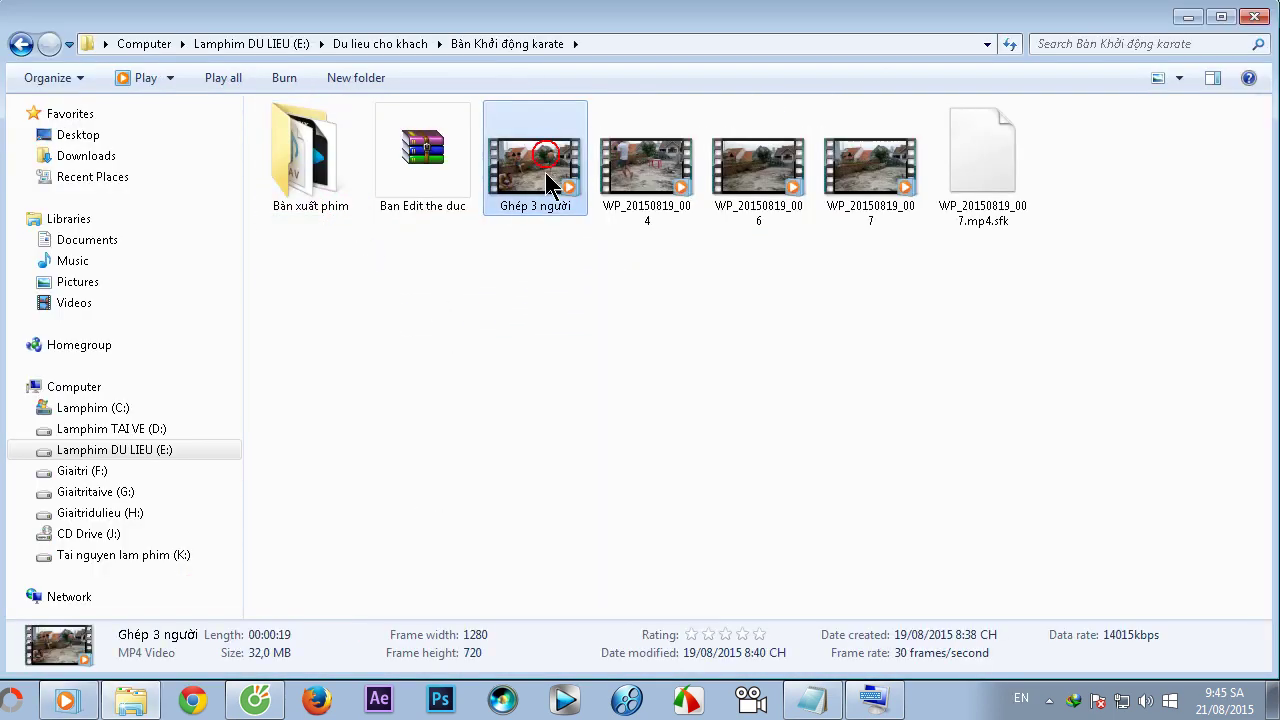
right_click(546, 174)
left_click(604, 520)
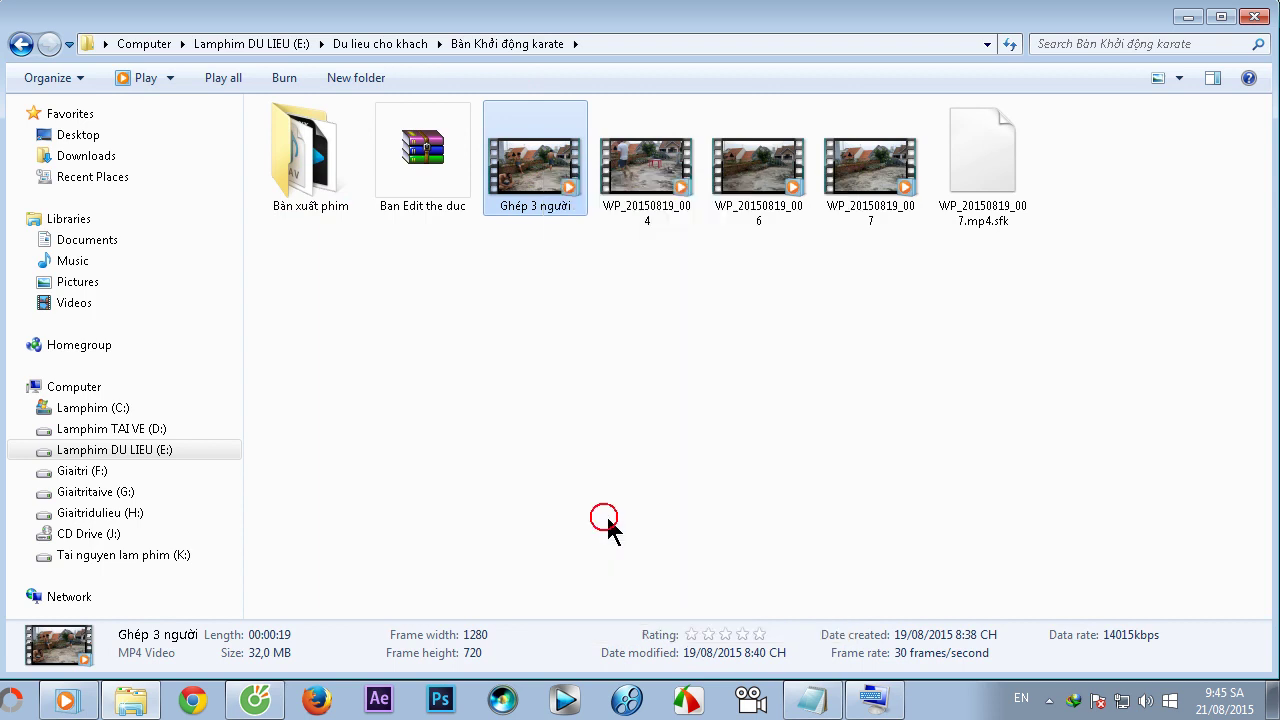
left_click(1252, 16)
right_click(306, 297)
left_click(357, 380)
left_click_drag(316, 215, 249, 460)
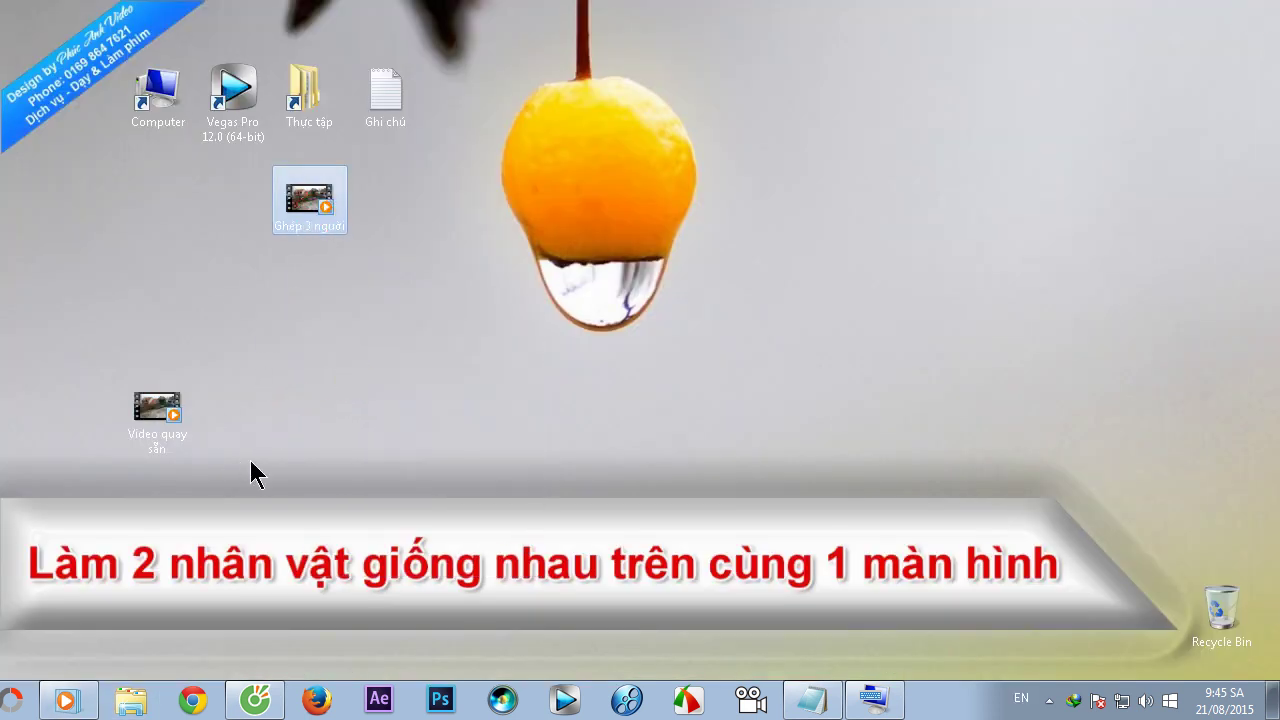
left_click_drag(325, 228, 270, 448)
Step: Play the "Ghép 3 người" video from the desktop, pause it at about 00:04 and close the player
double_click(249, 425)
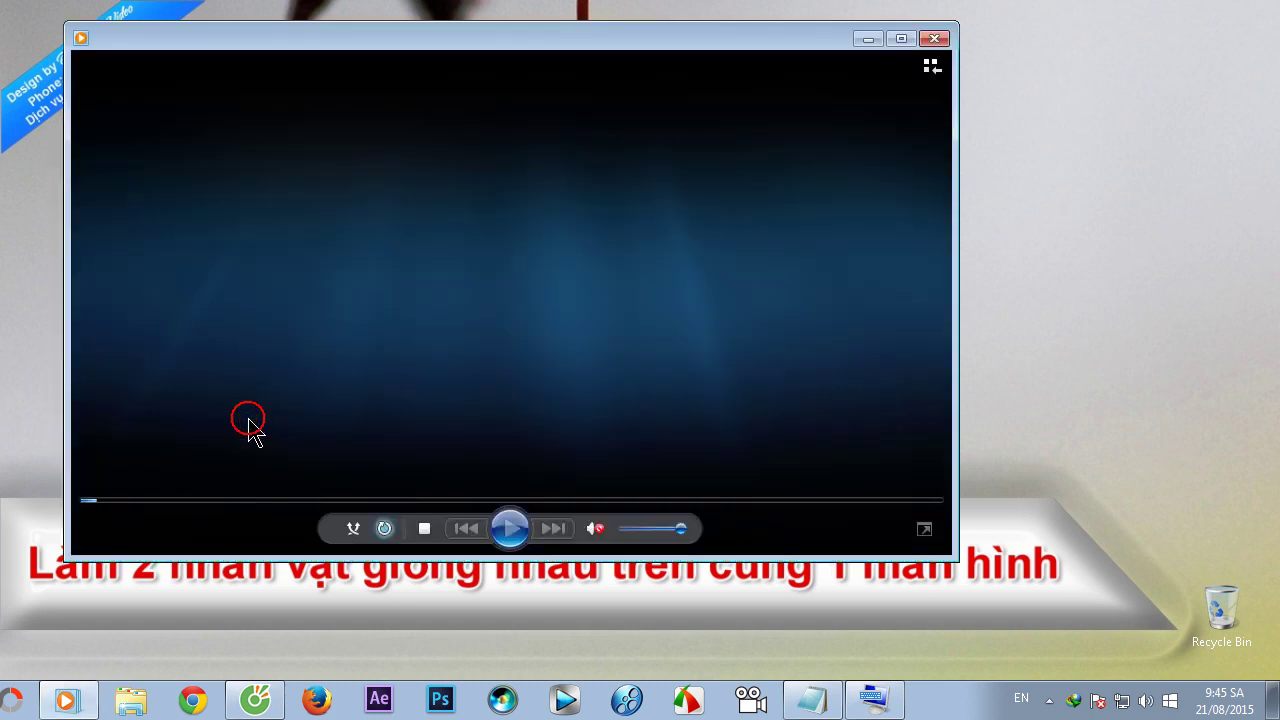
left_click_drag(168, 130, 194, 177)
left_click_drag(474, 200, 470, 110)
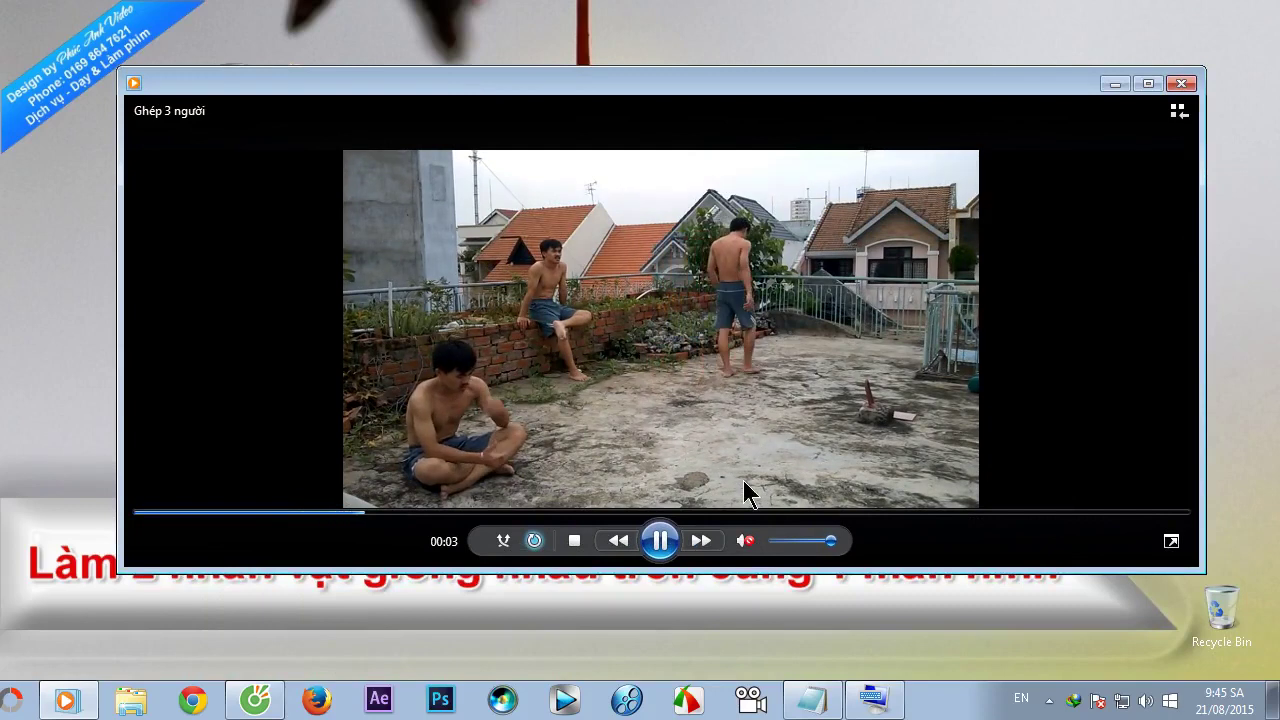
left_click(950, 330)
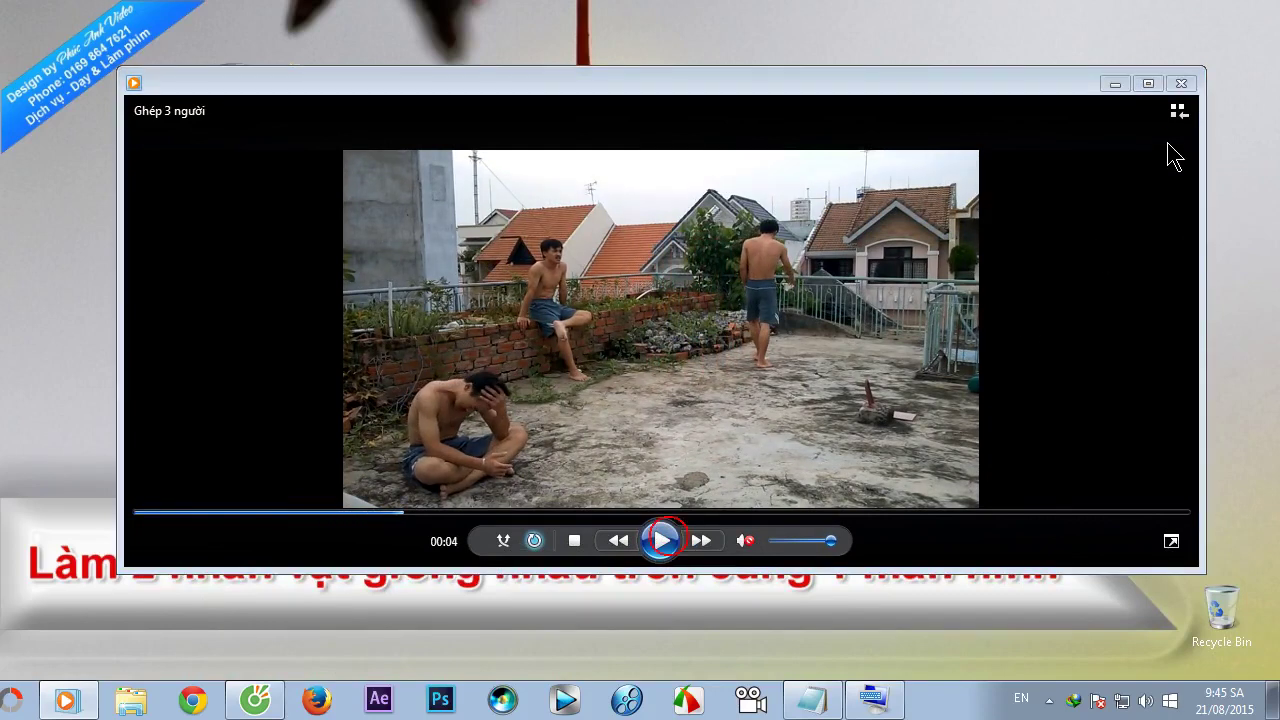
left_click(1182, 84)
Step: Start Vegas Pro 12.0 again and decline restoring the autosaved project
double_click(254, 118)
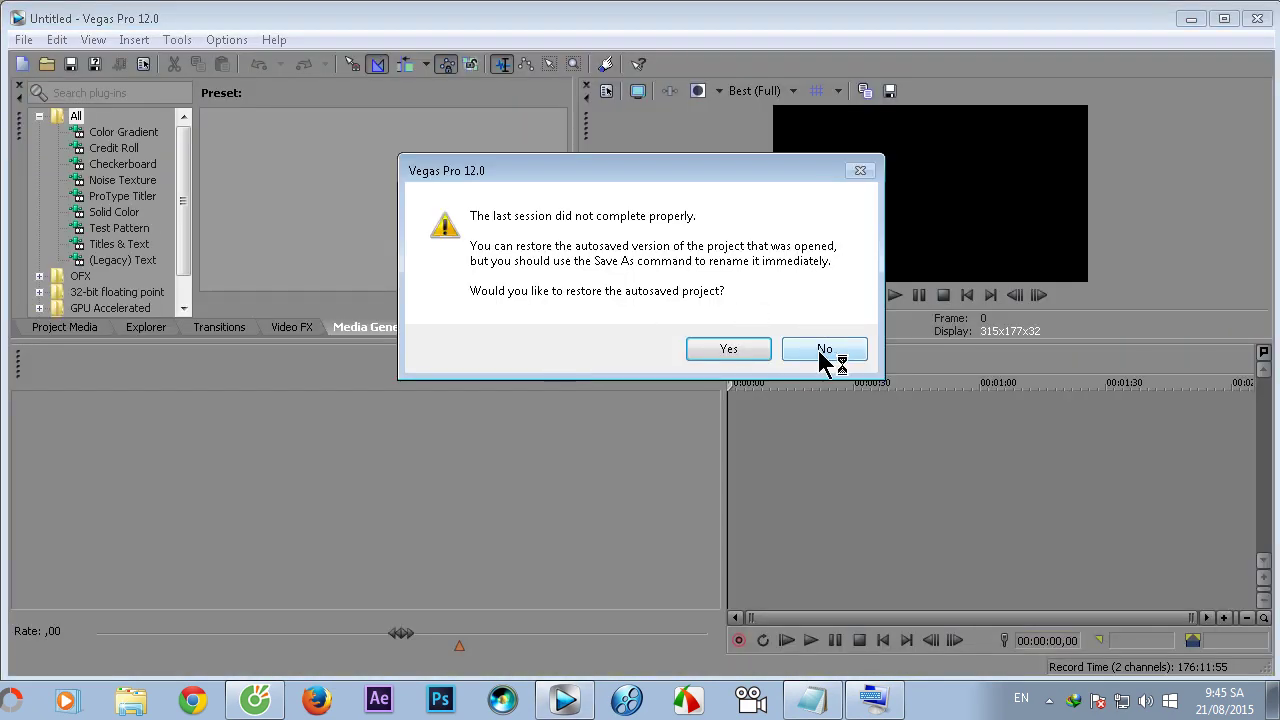
left_click(820, 352)
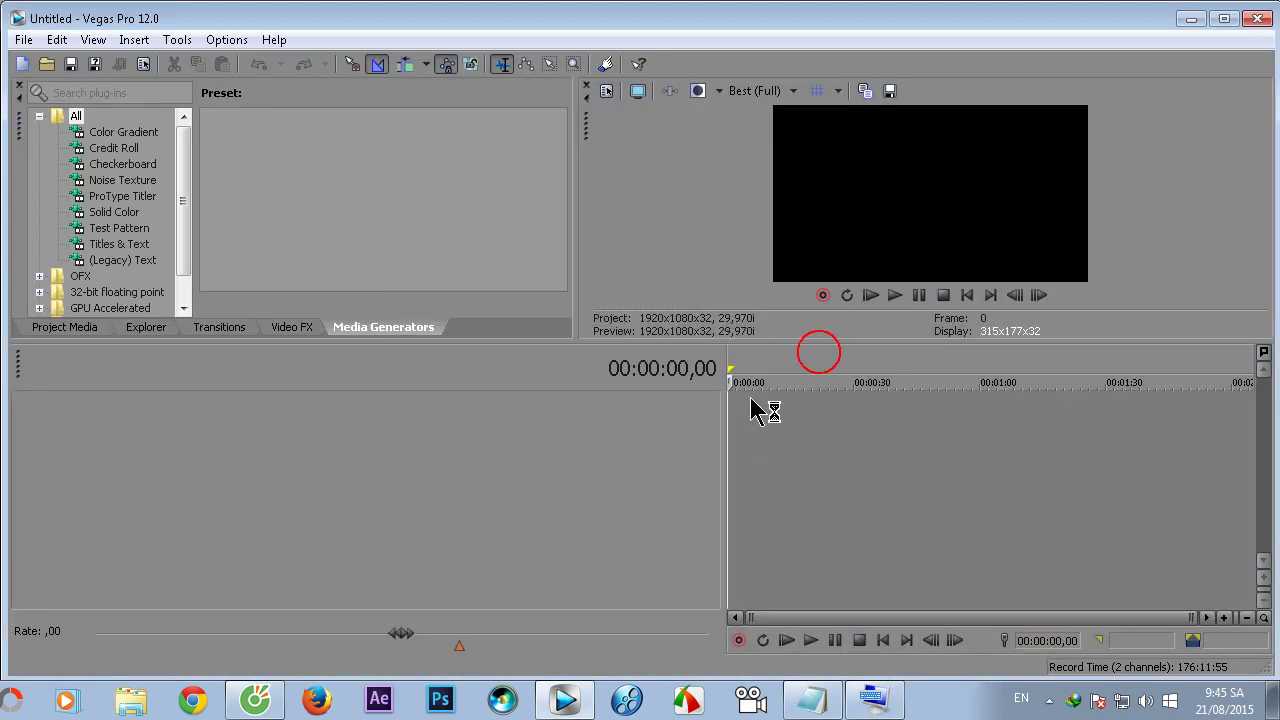
Step: Add the "Ghép 3 người" video from the desktop to the timeline, keeping only its video track
left_click(1191, 18)
left_click_drag(583, 662, 352, 452)
key("Delete")
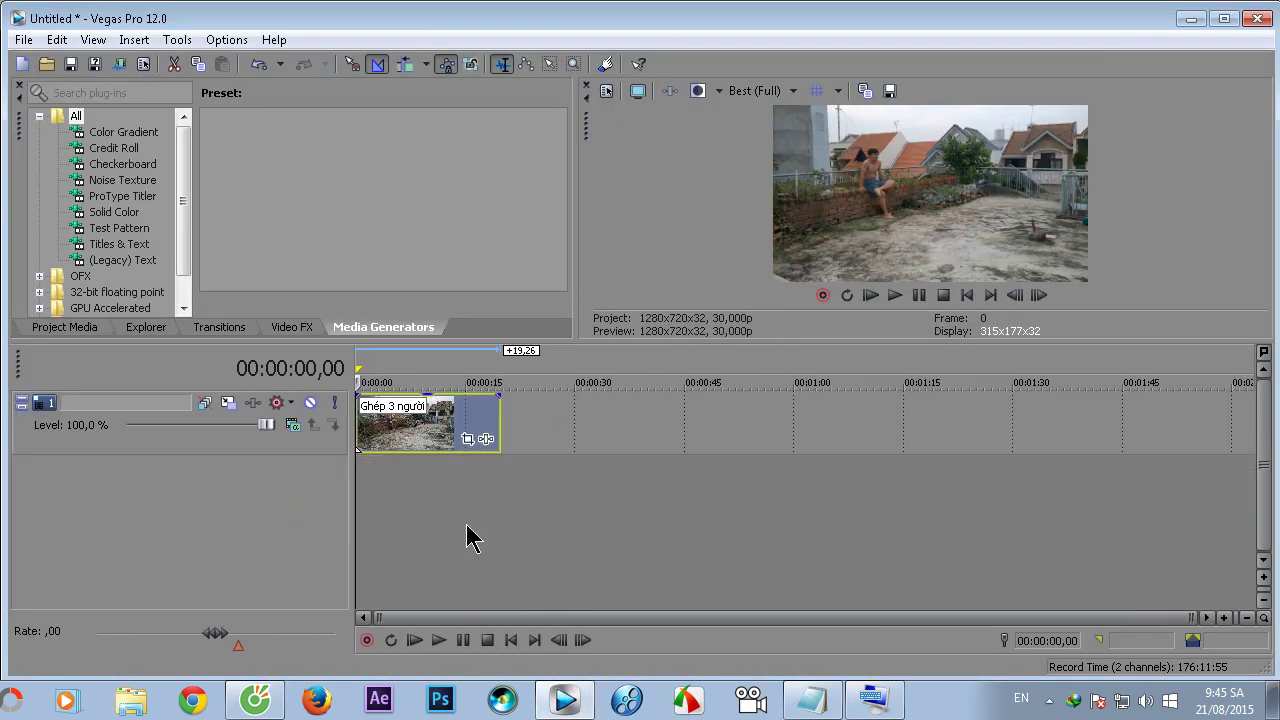
Step: Place the playhead at about 00:00:16,09 and apply the (Default) preset of Color Curves to the "Ghép 3 người" event
left_click(472, 527)
left_click_drag(790, 343, 764, 466)
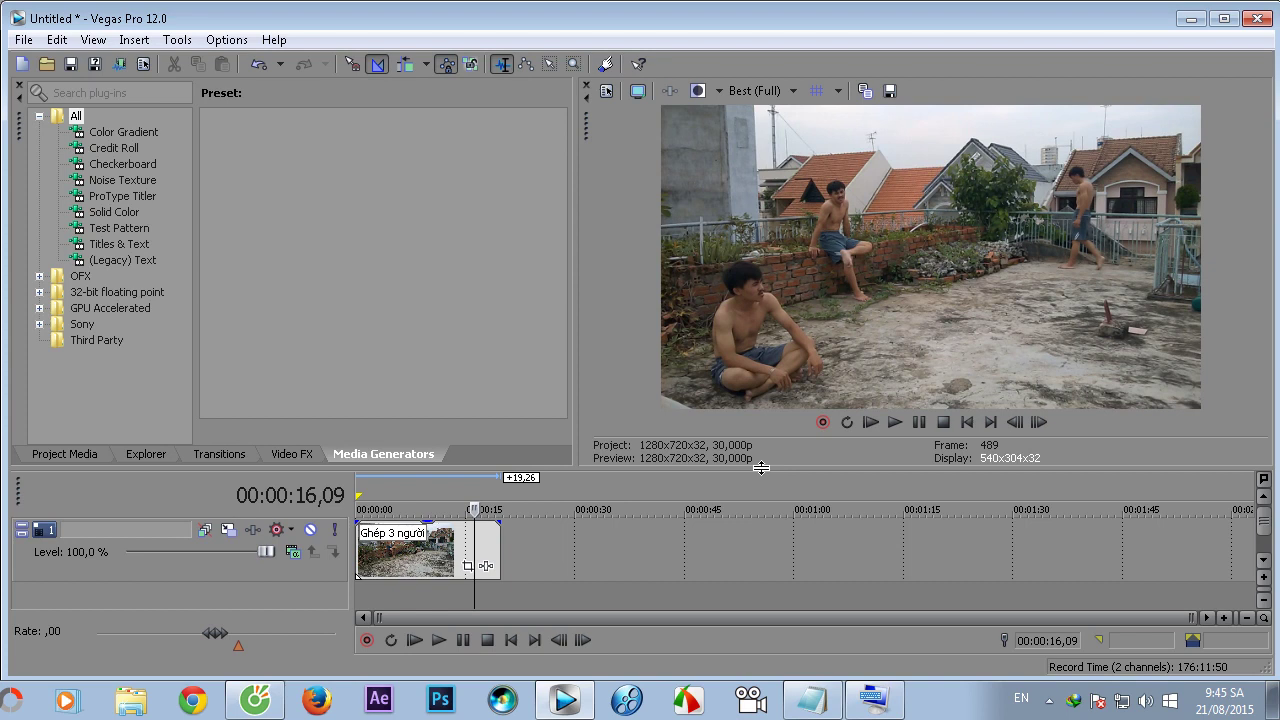
left_click(292, 455)
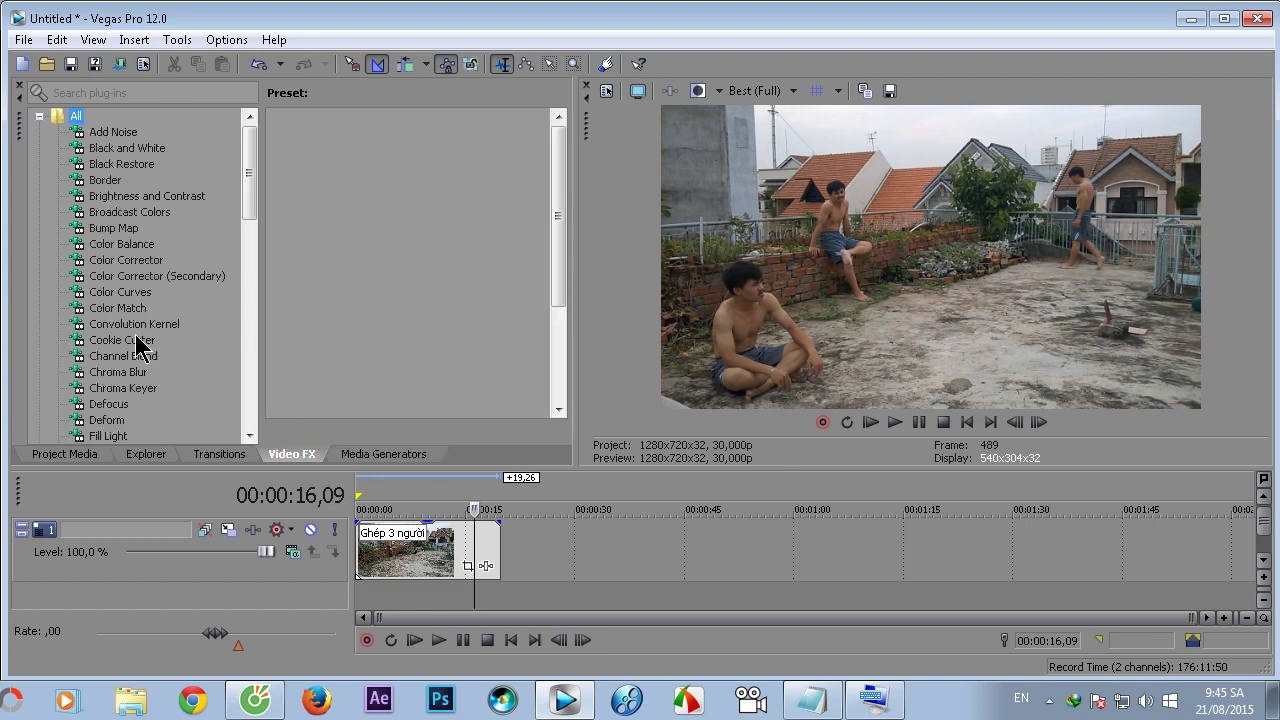
left_click(126, 307)
left_click(133, 292)
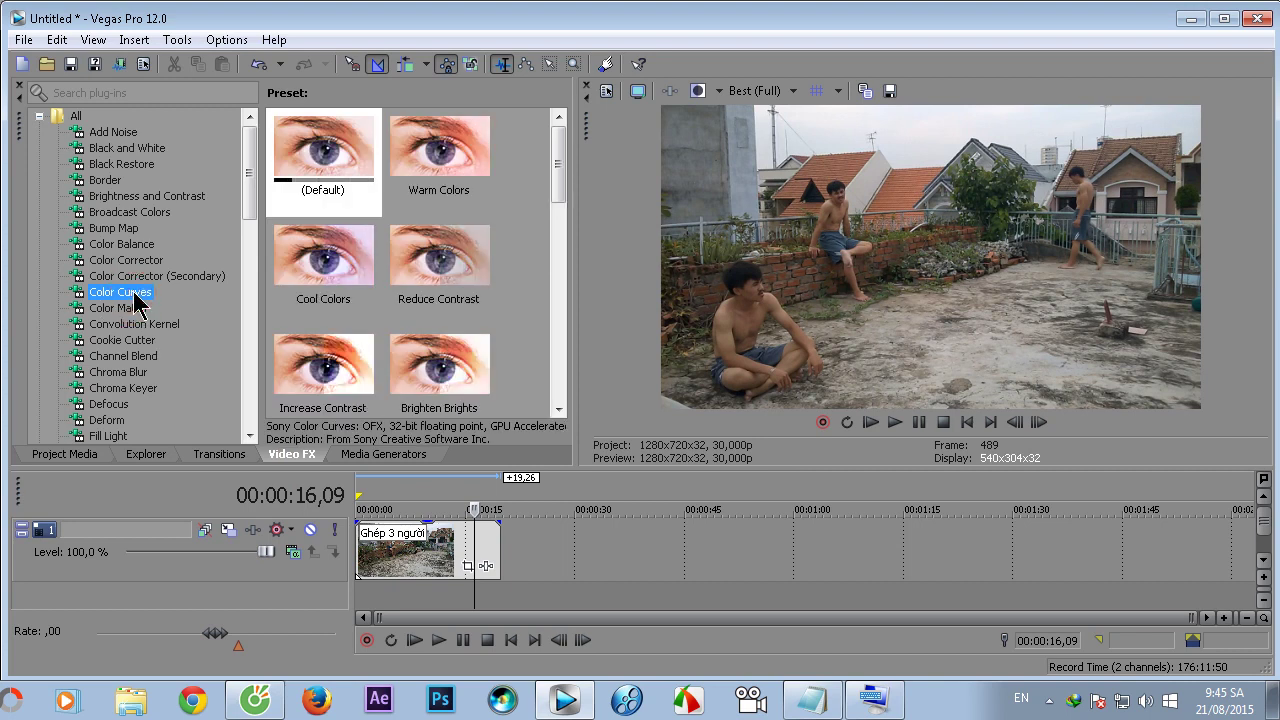
left_click_drag(322, 175, 410, 574)
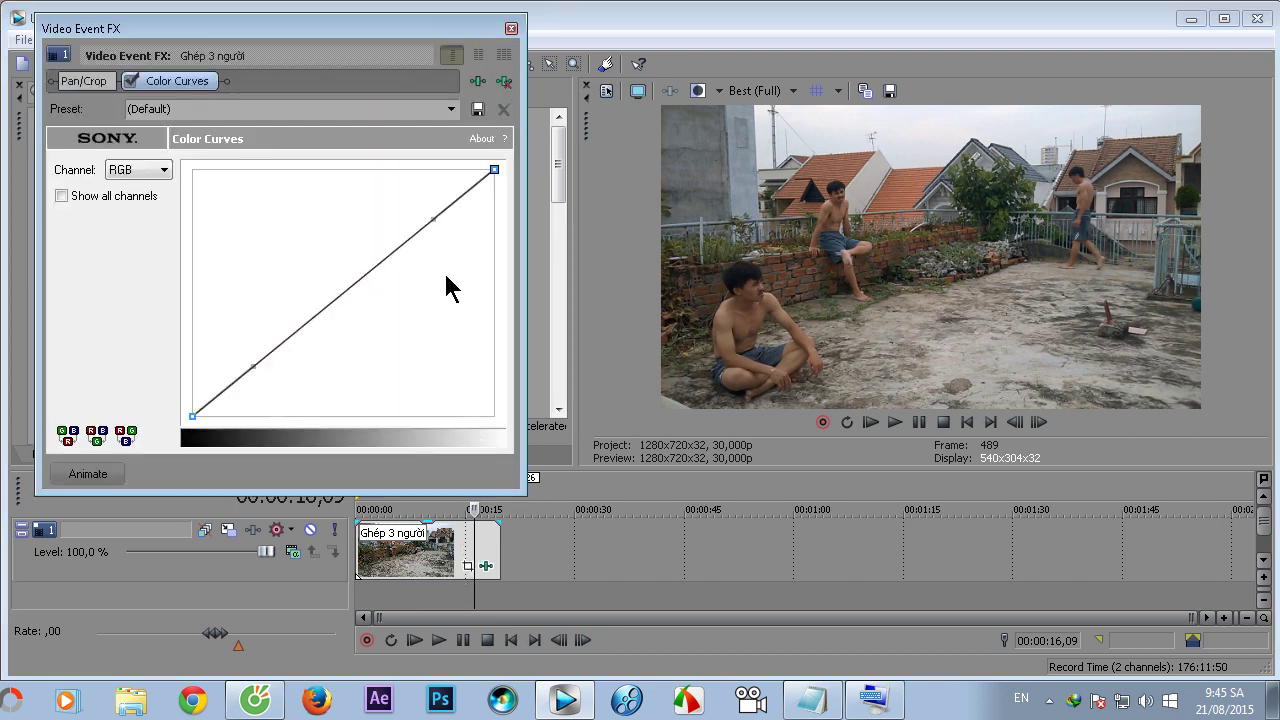
Step: Bend the RGB color curve upward with both handles to brighten the clip, and close the effect settings
left_click_drag(438, 220, 353, 195)
mouse_move(251, 366)
left_mouse_down()
mouse_move(277, 373)
mouse_move(251, 343)
left_mouse_up()
left_click(353, 193)
left_click_drag(353, 193, 340, 191)
left_click_drag(252, 345, 277, 356)
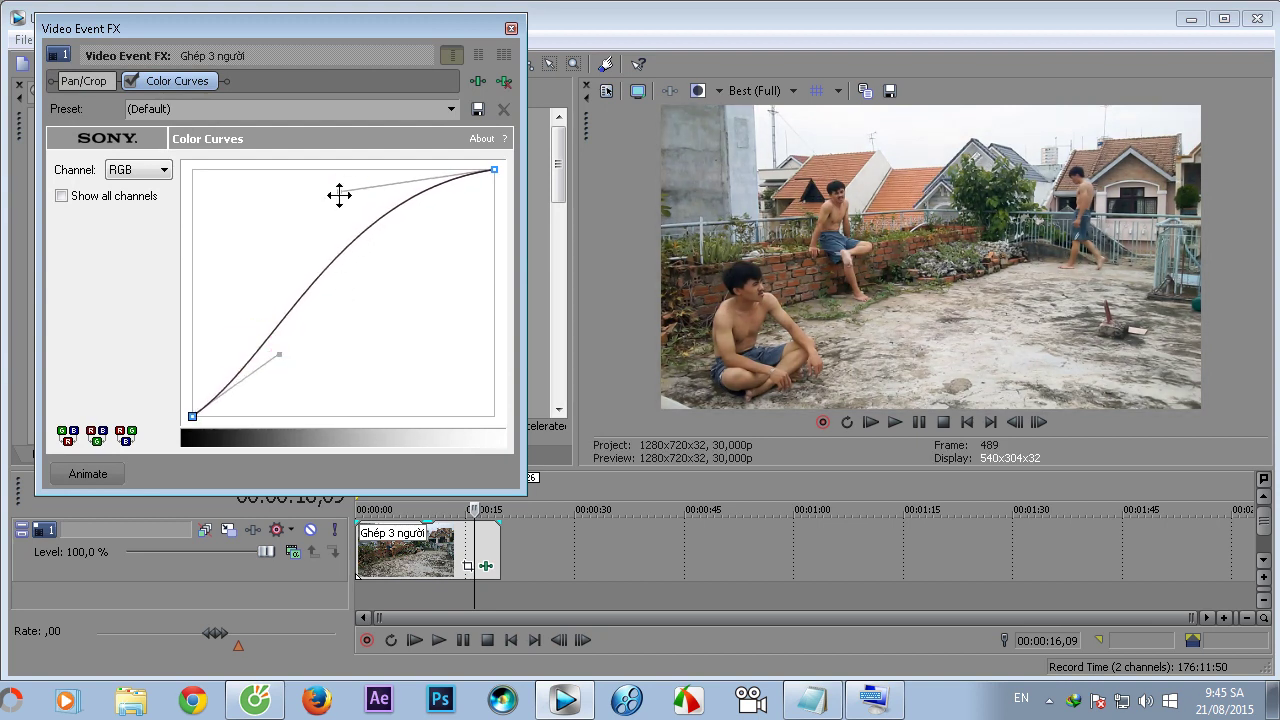
left_click_drag(340, 192, 322, 190)
left_click_drag(277, 356, 281, 344)
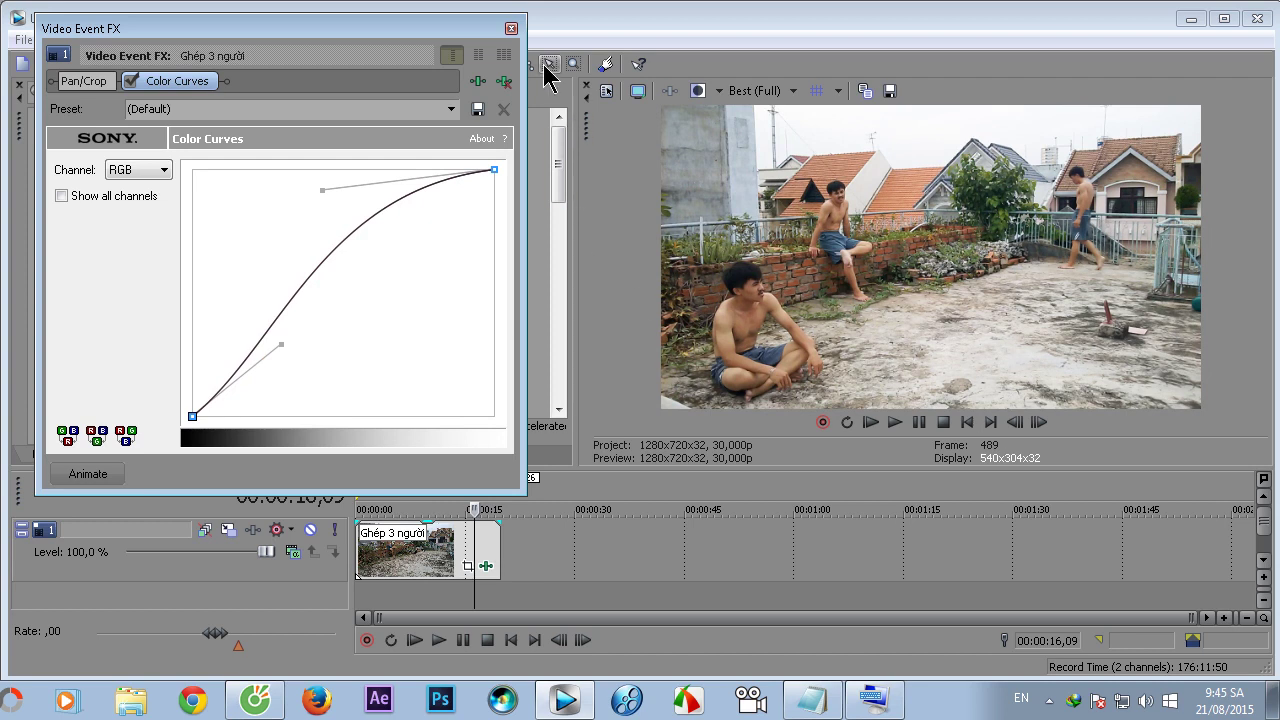
left_click(511, 29)
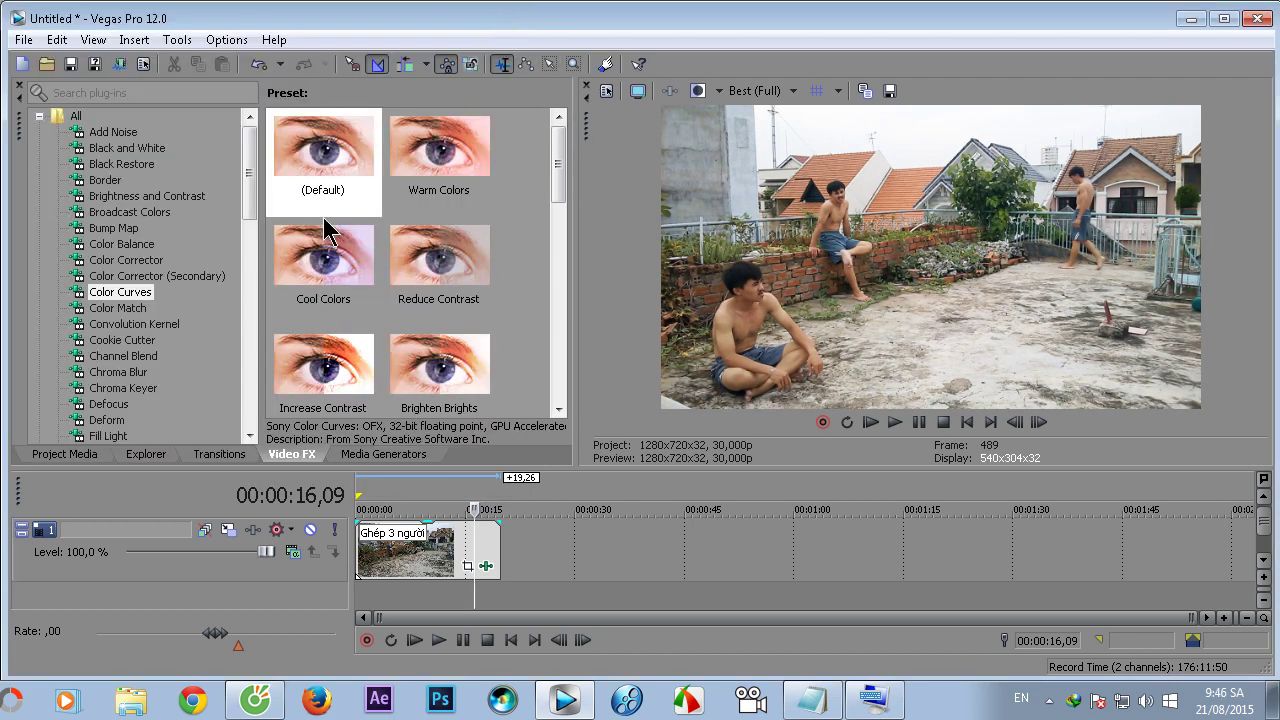
Step: Apply the (Default) preset of Color Balance to the "Ghép 3 người" event and set midtones Red to -0,058 and Blue to 0,058
left_click(128, 246)
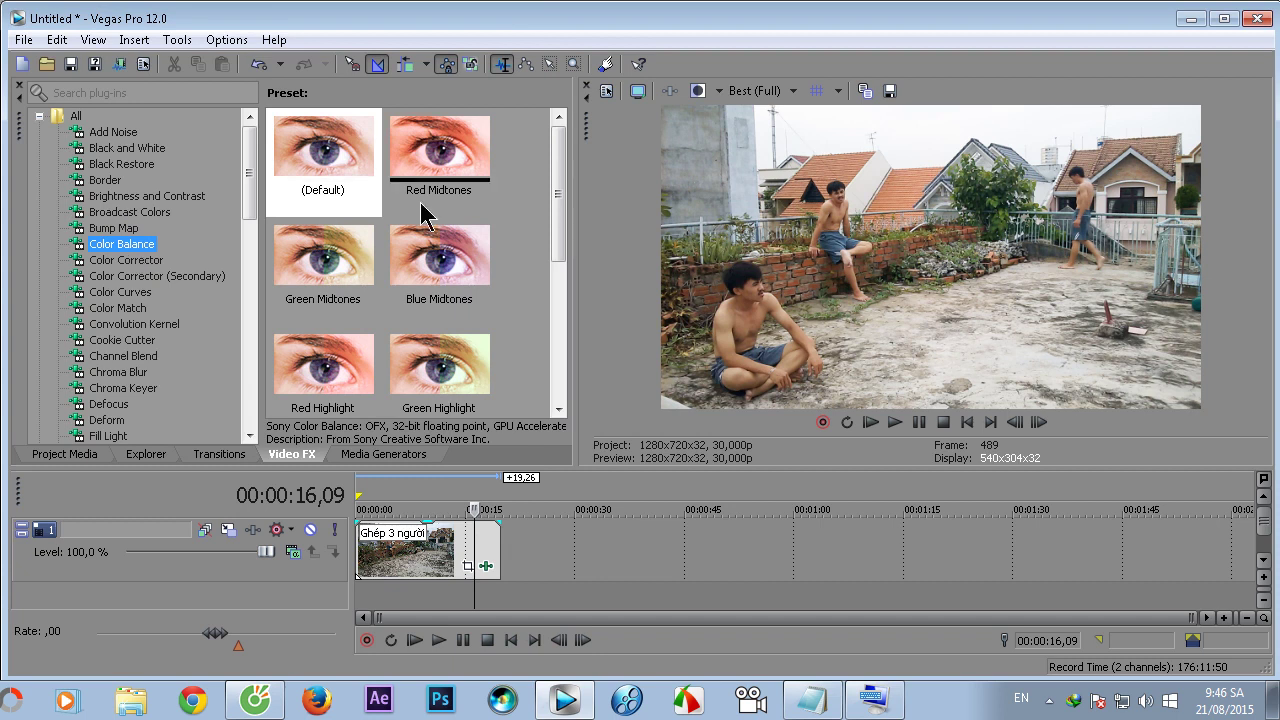
left_click_drag(323, 150, 415, 548)
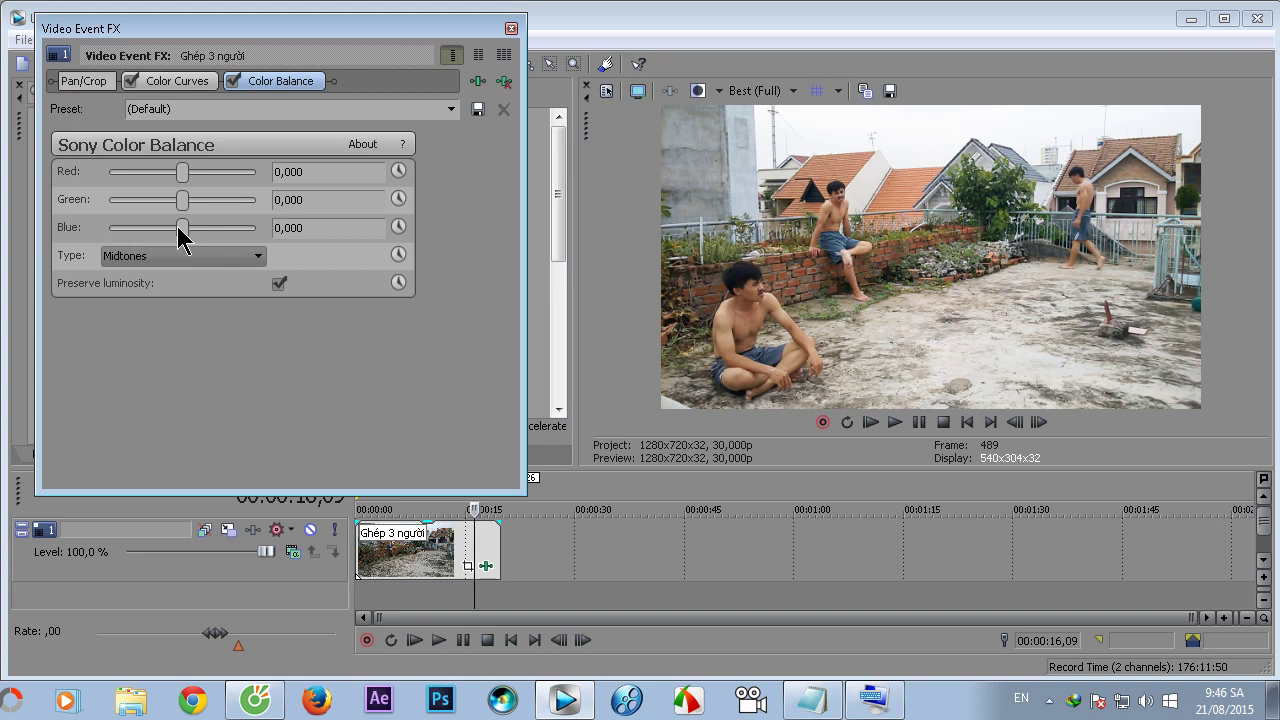
left_click_drag(178, 228, 187, 230)
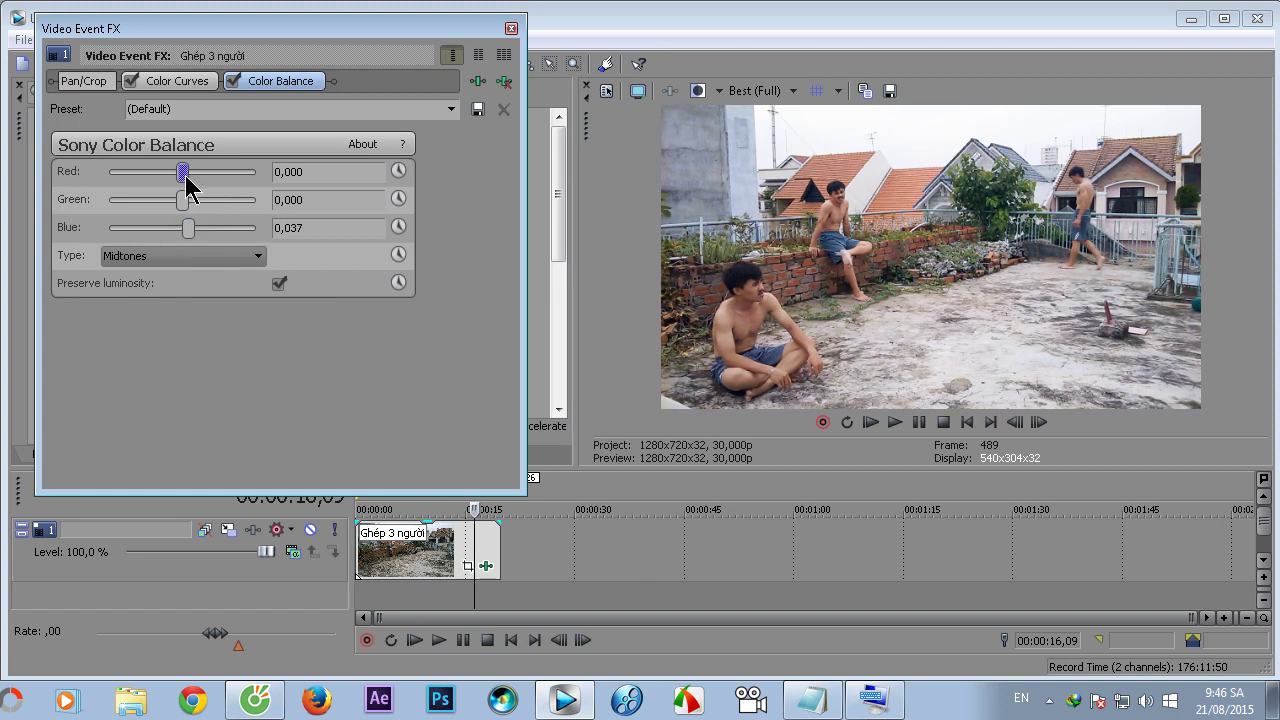
left_click_drag(183, 173, 181, 174)
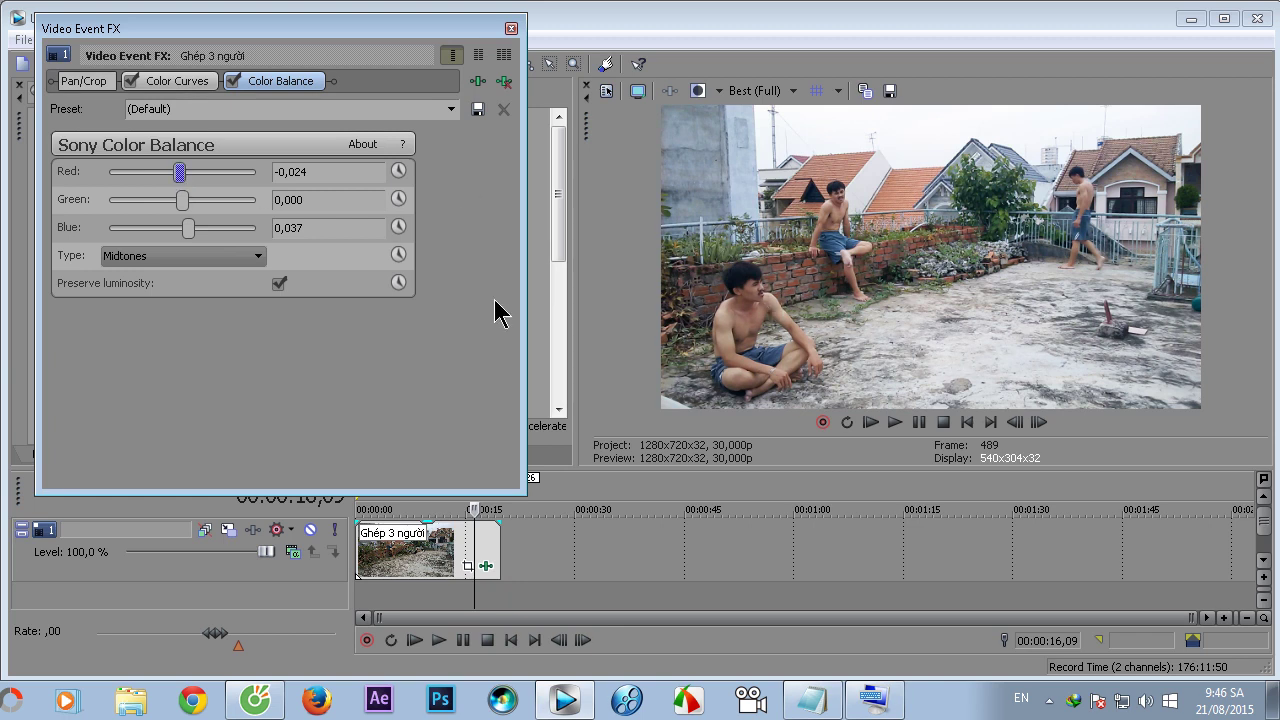
left_click_drag(187, 229, 184, 230)
left_click_drag(183, 174, 185, 210)
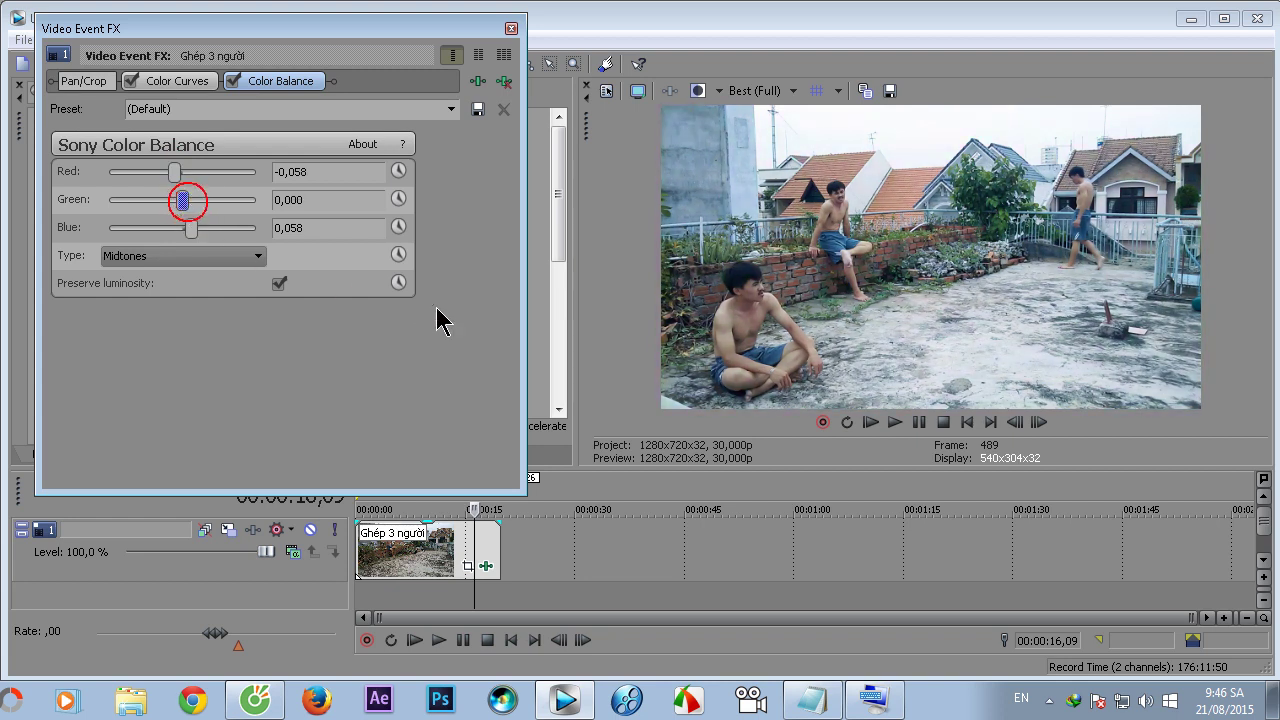
Step: Raise the upper handle of the event's RGB color curve for more brightness, and close the effect settings
left_click(195, 82)
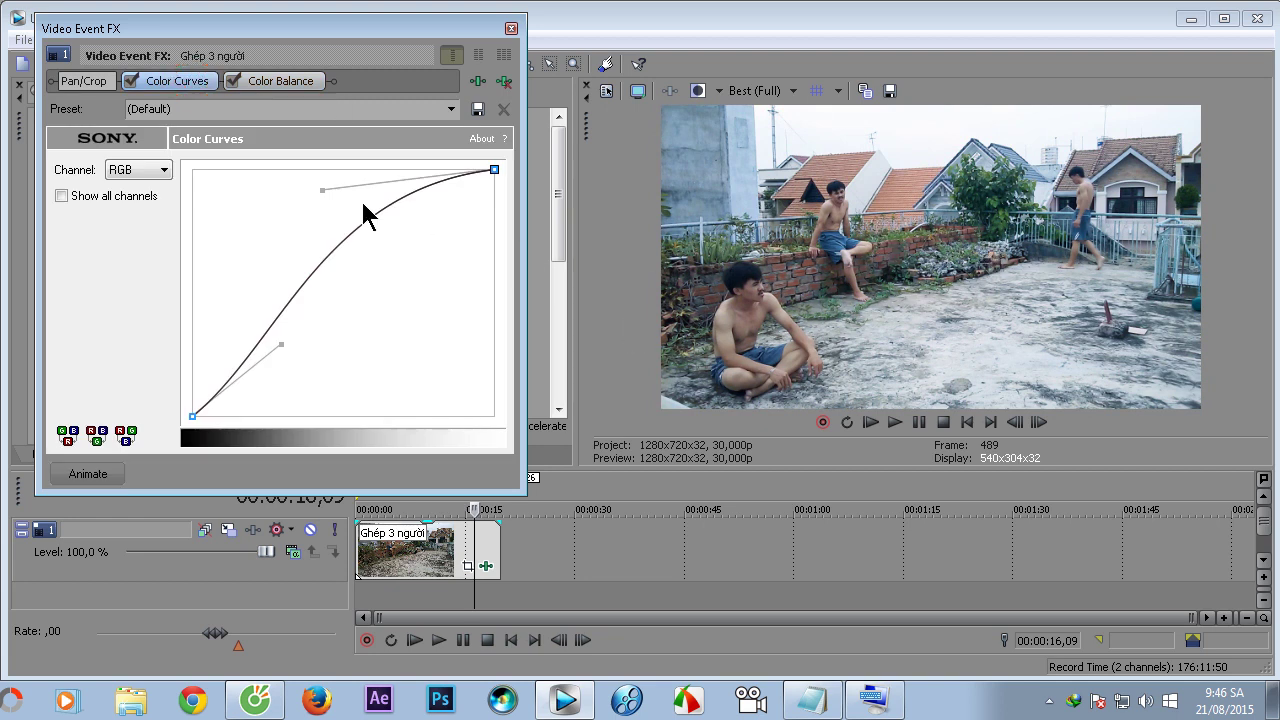
left_click_drag(324, 193, 292, 174)
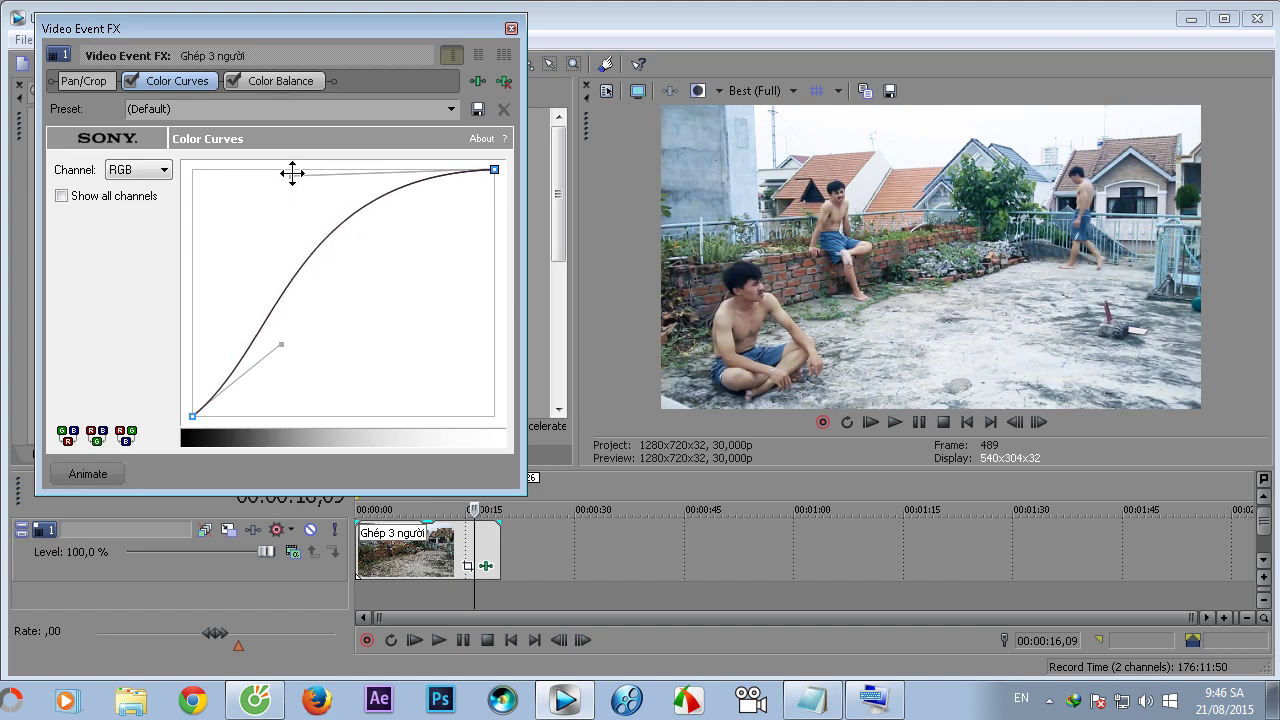
left_click(511, 28)
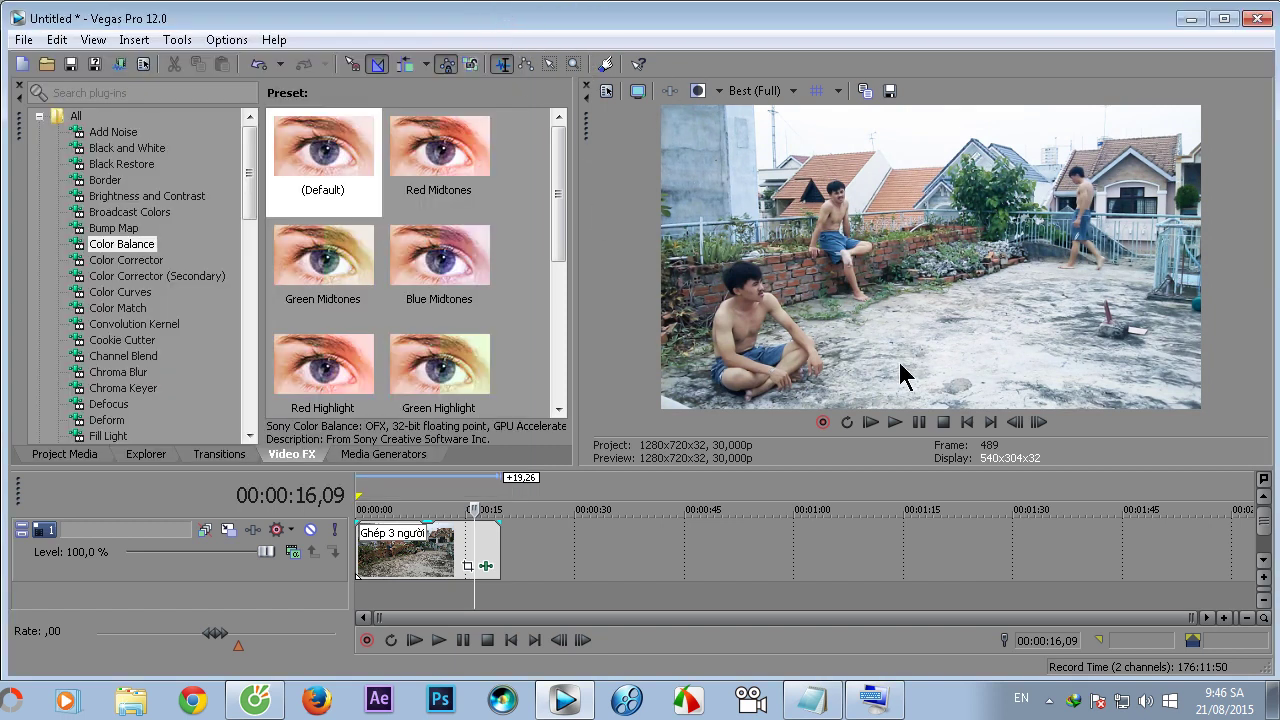
Step: Enlarge the video preview by widening and heightening its pane while keeping the timeline track visible
left_click_drag(843, 468, 843, 566)
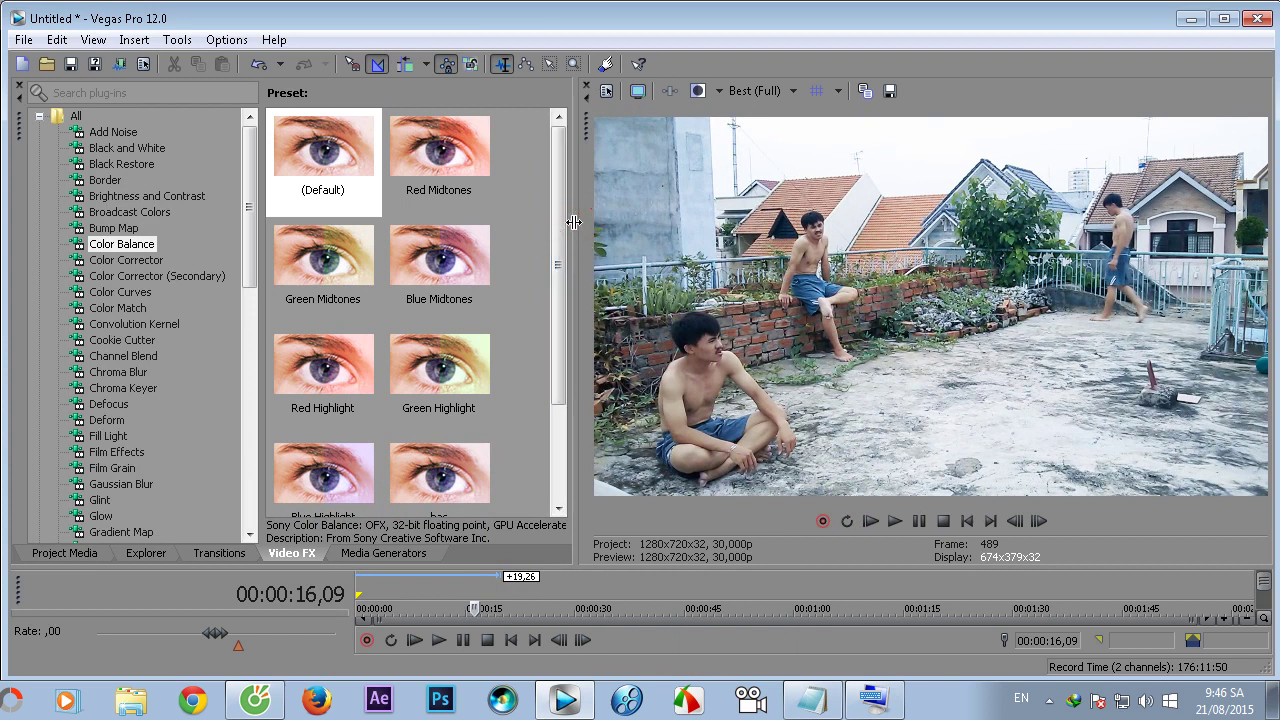
left_click_drag(580, 225, 459, 207)
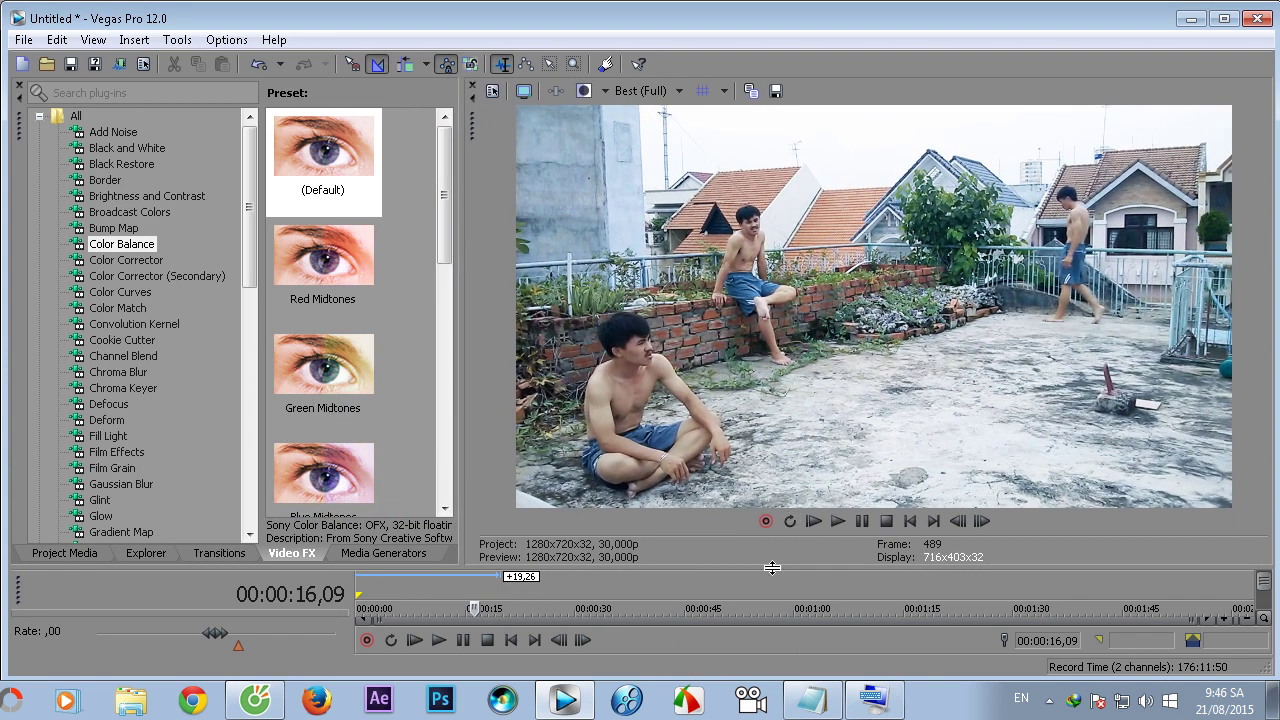
left_click_drag(772, 568, 772, 496)
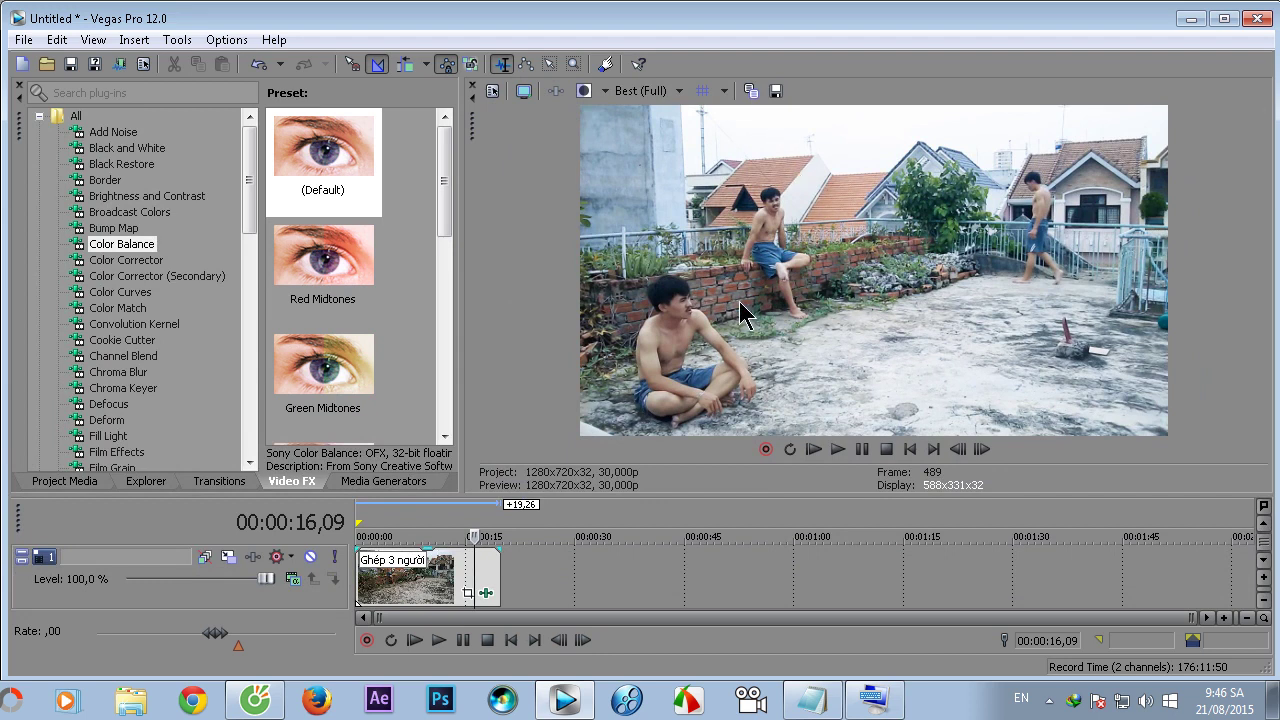
Step: Apply the (Default) preset of Color Corrector (Secondary) to the "Ghép 3 người" event, set Saturation to 1,714 and close the settings
left_click(131, 279)
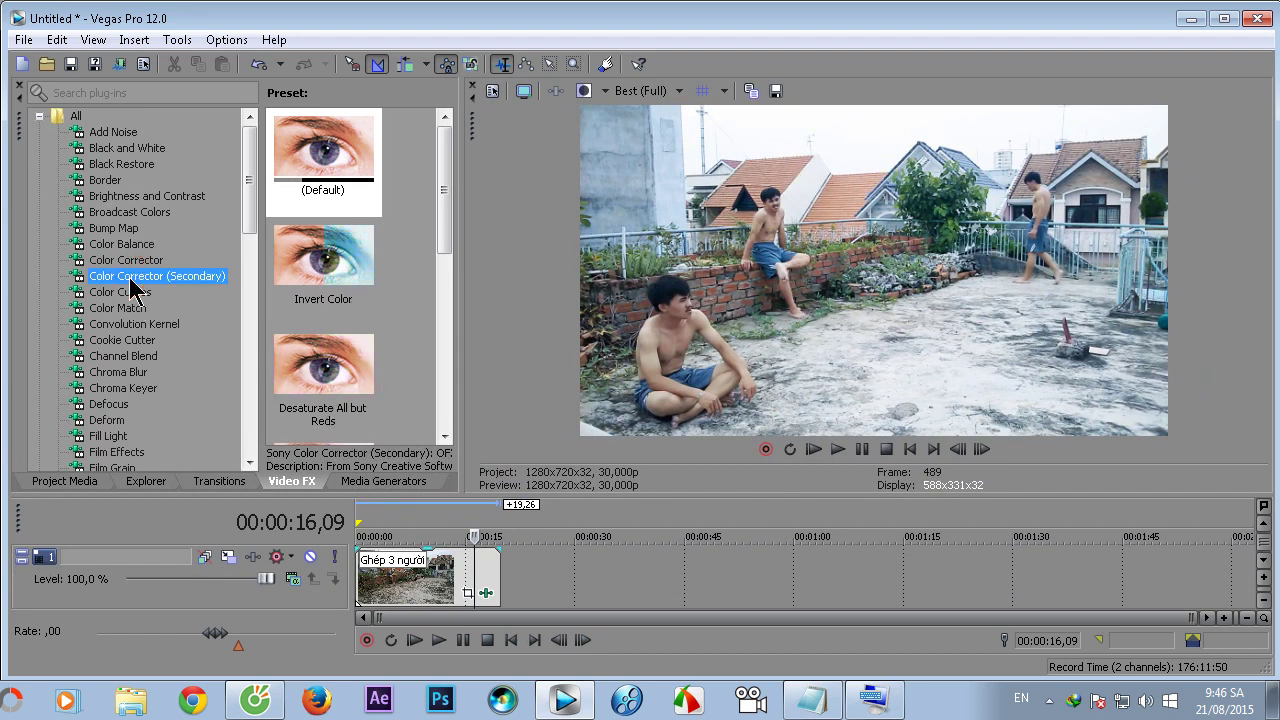
left_click_drag(323, 150, 428, 572)
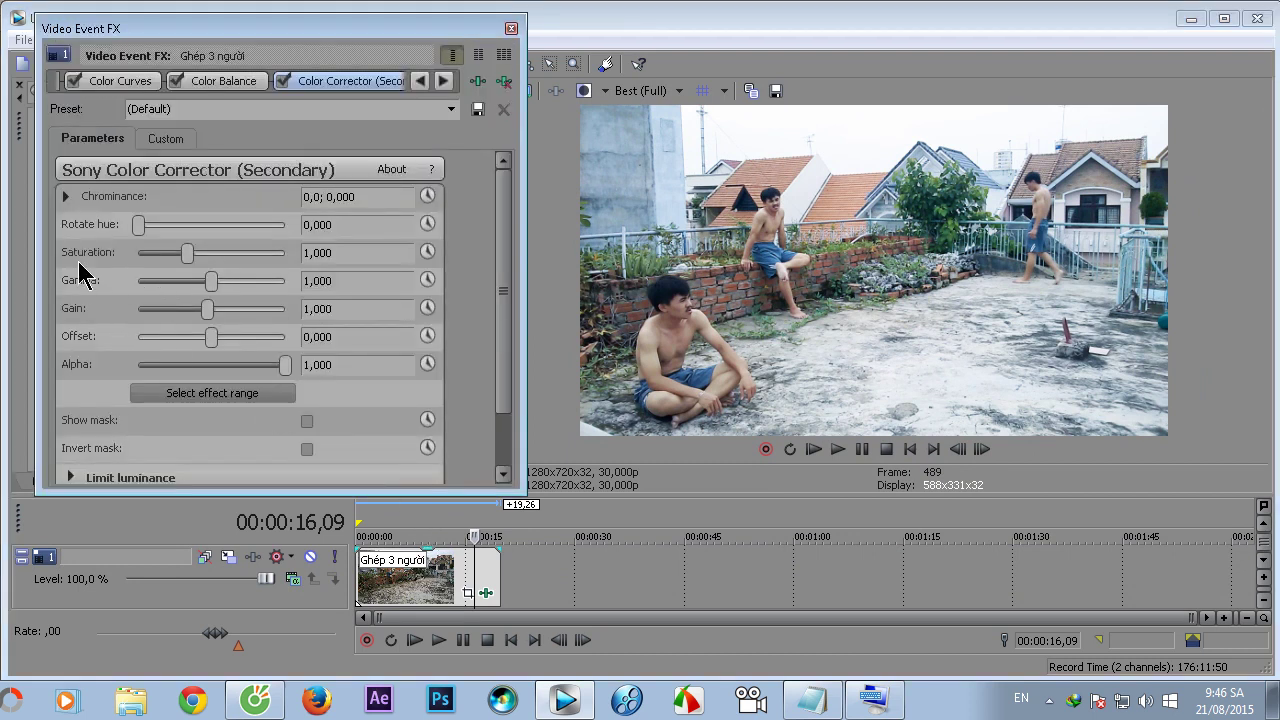
left_click_drag(188, 252, 198, 254)
left_click_drag(212, 252, 258, 254)
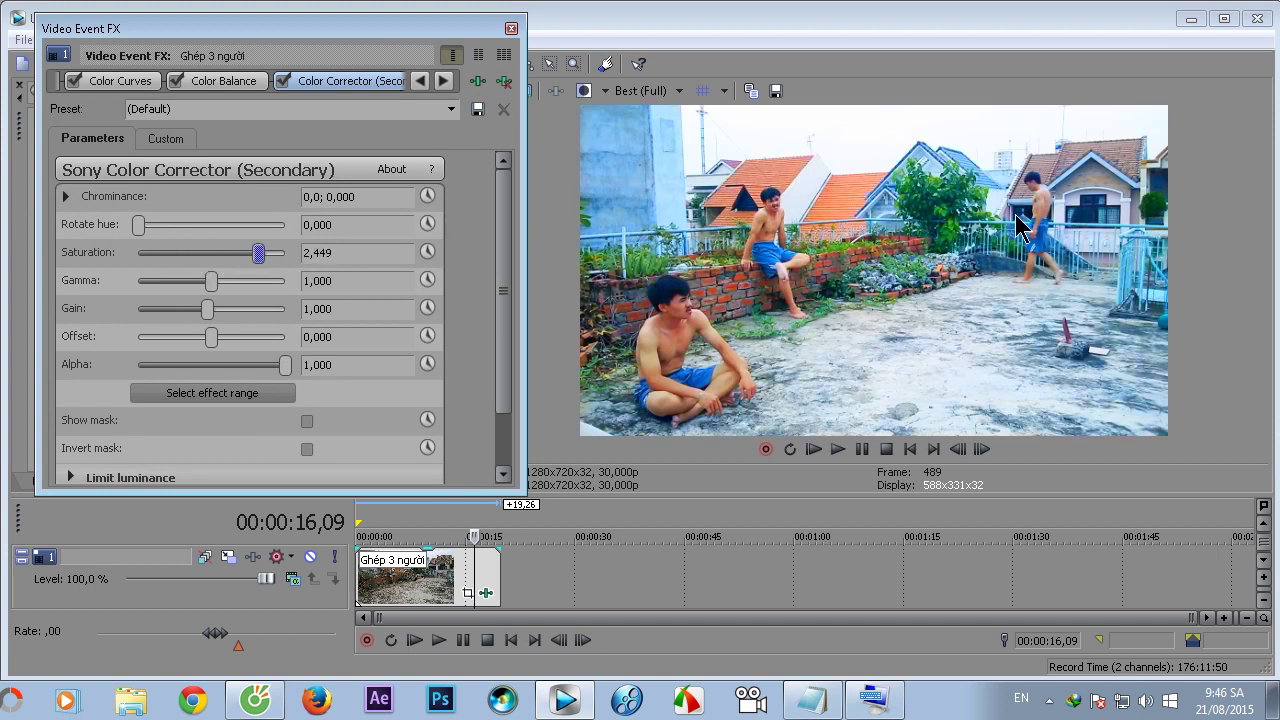
left_click_drag(264, 252, 226, 265)
left_click(510, 28)
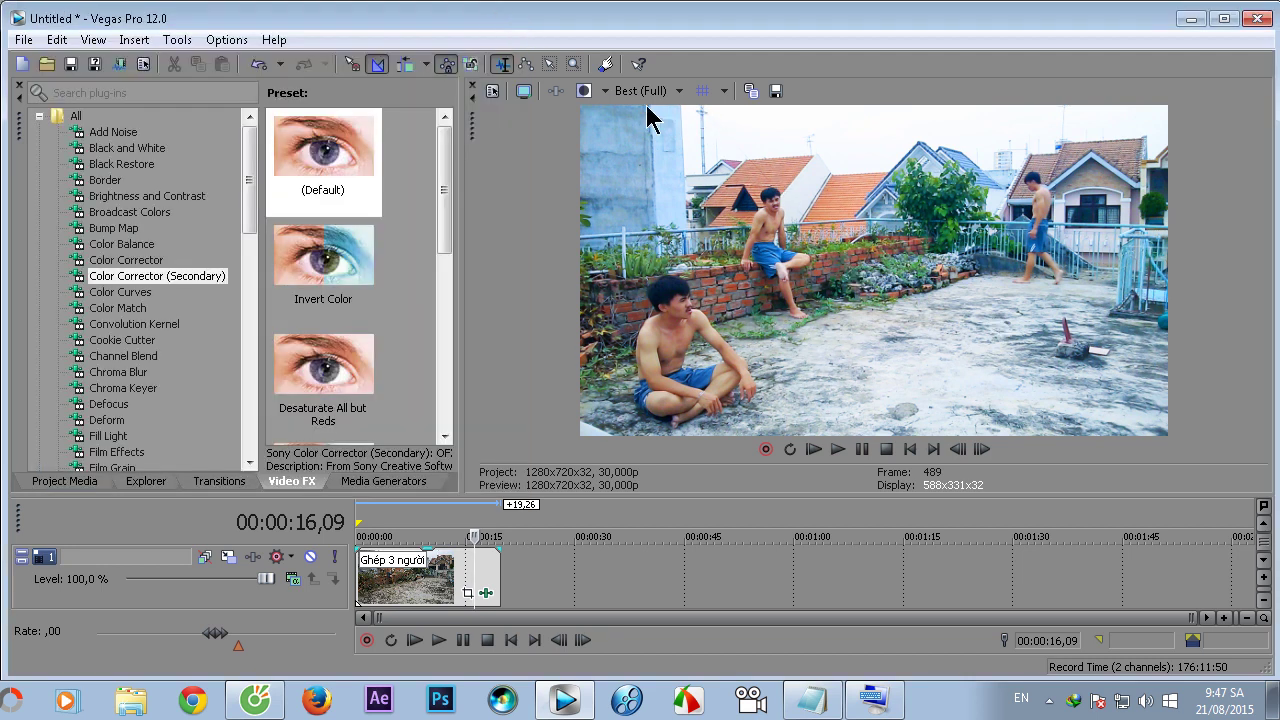
Step: Compare the original and corrected picture in split-screen preview, and review the event's Color Curves, Color Balance and Color Corrector (Secondary) settings
left_click(585, 91)
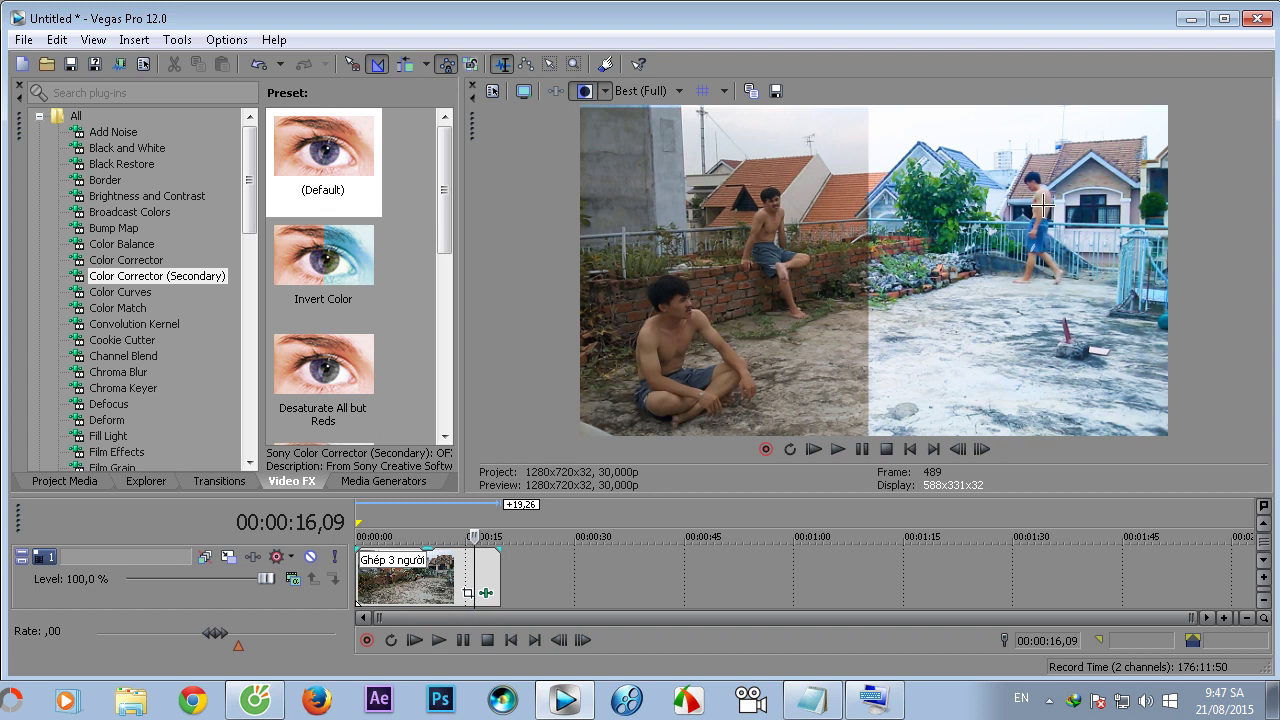
left_click(585, 91)
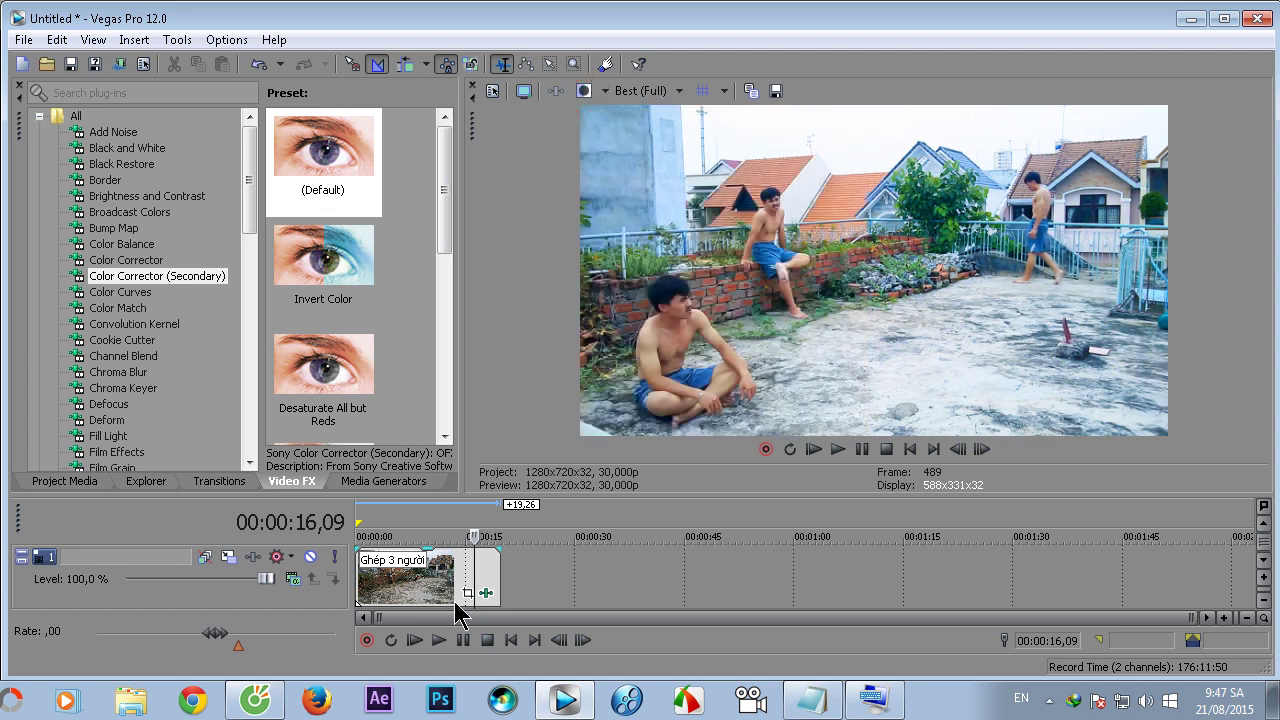
left_click(486, 593)
left_click(120, 84)
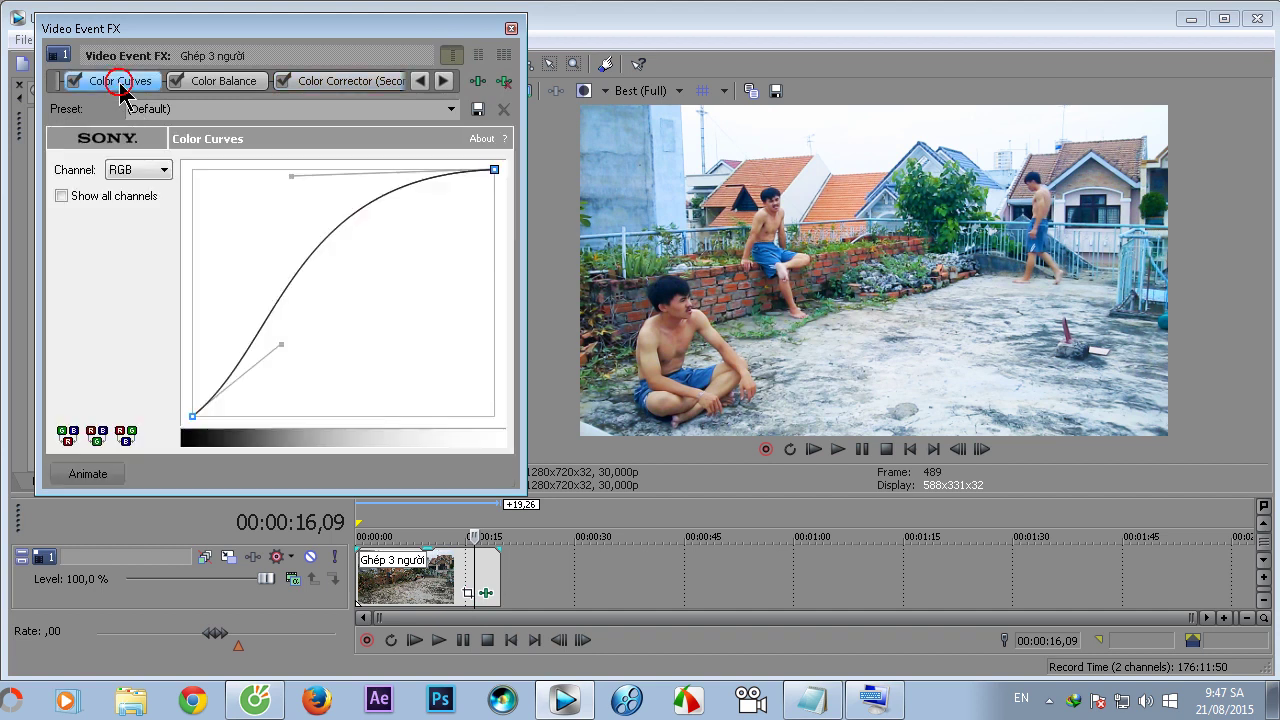
left_click(228, 83)
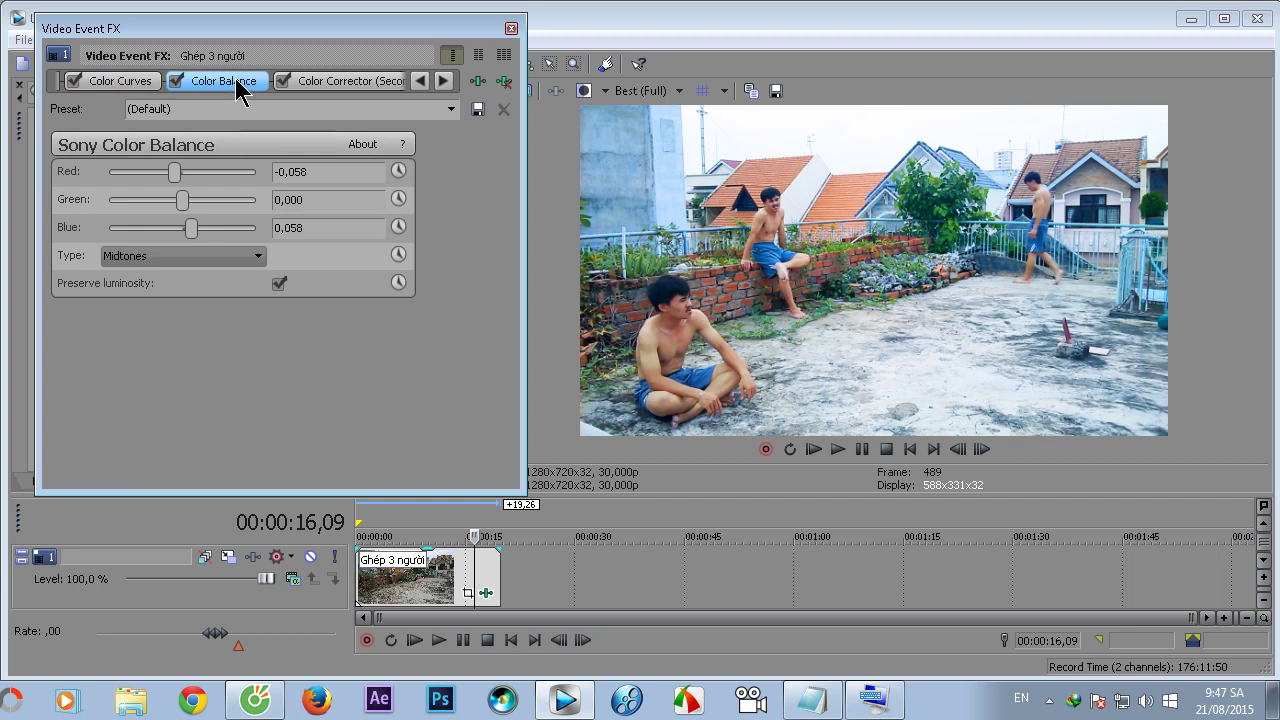
left_click(343, 86)
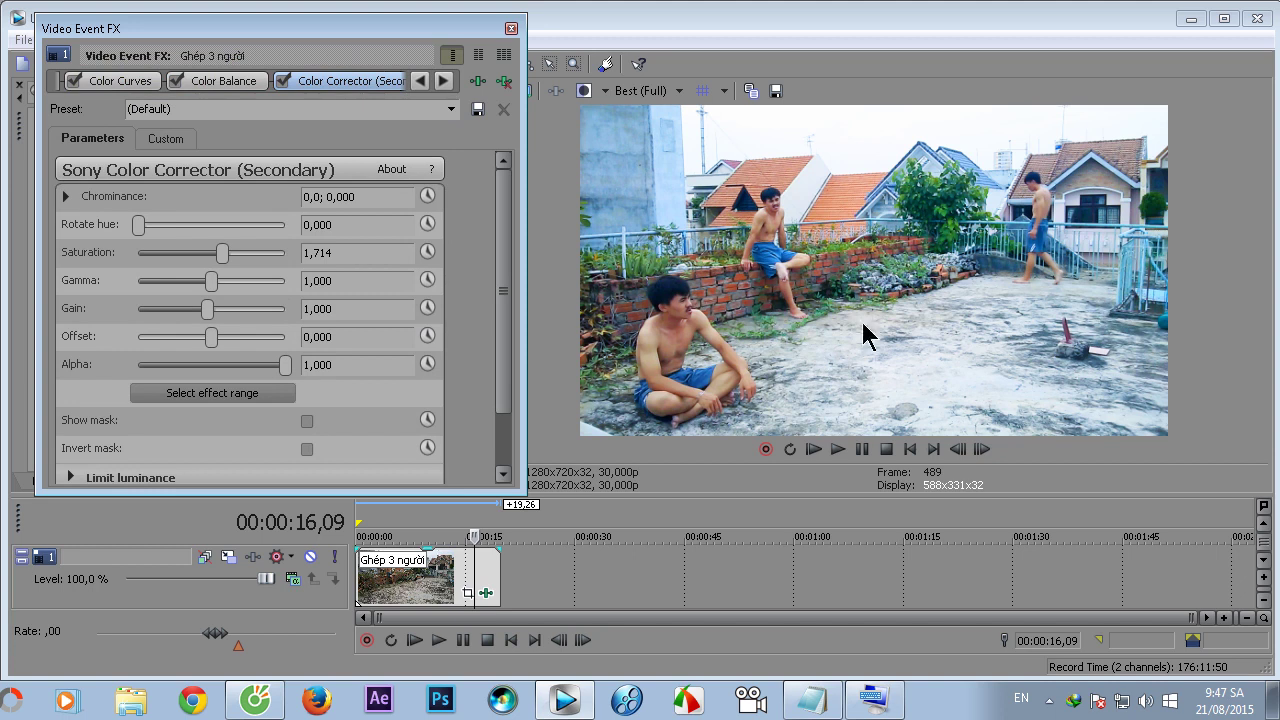
left_click(511, 28)
Step: Minimize the video editor, read through the "Ghi chú" notes in Notepad from the beginning, and minimize them again
left_click(1191, 18)
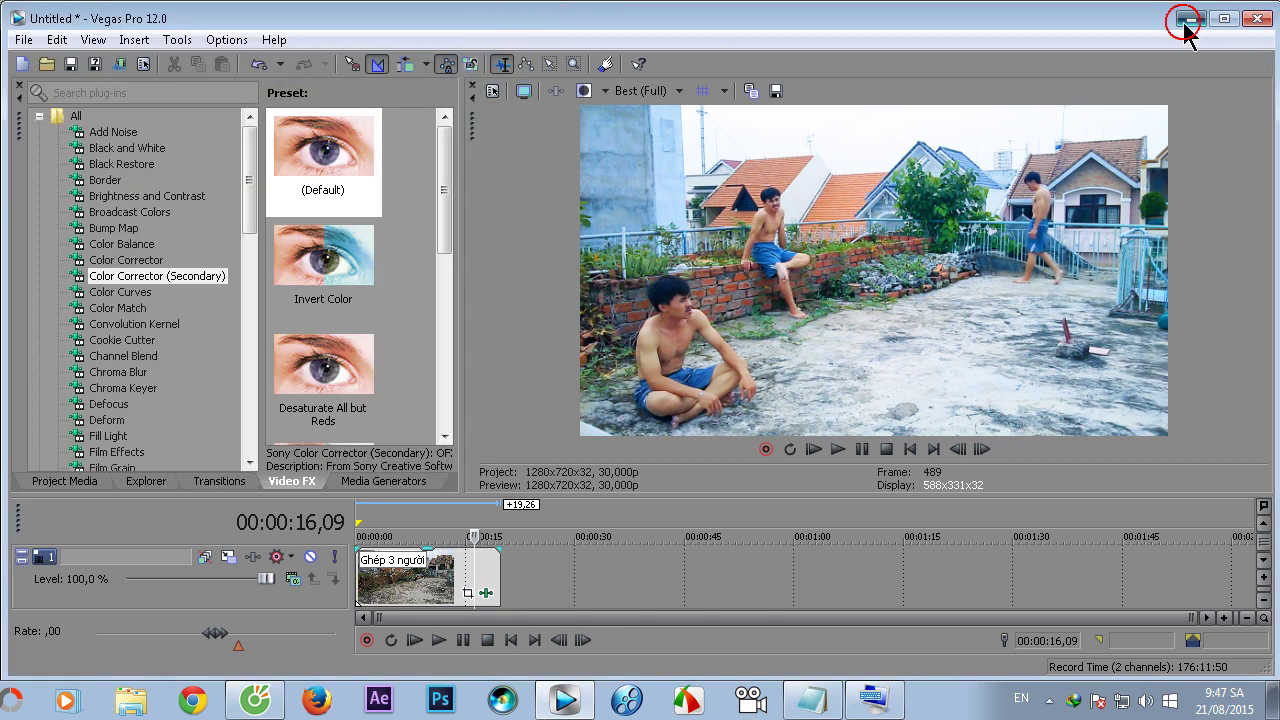
left_click(521, 292)
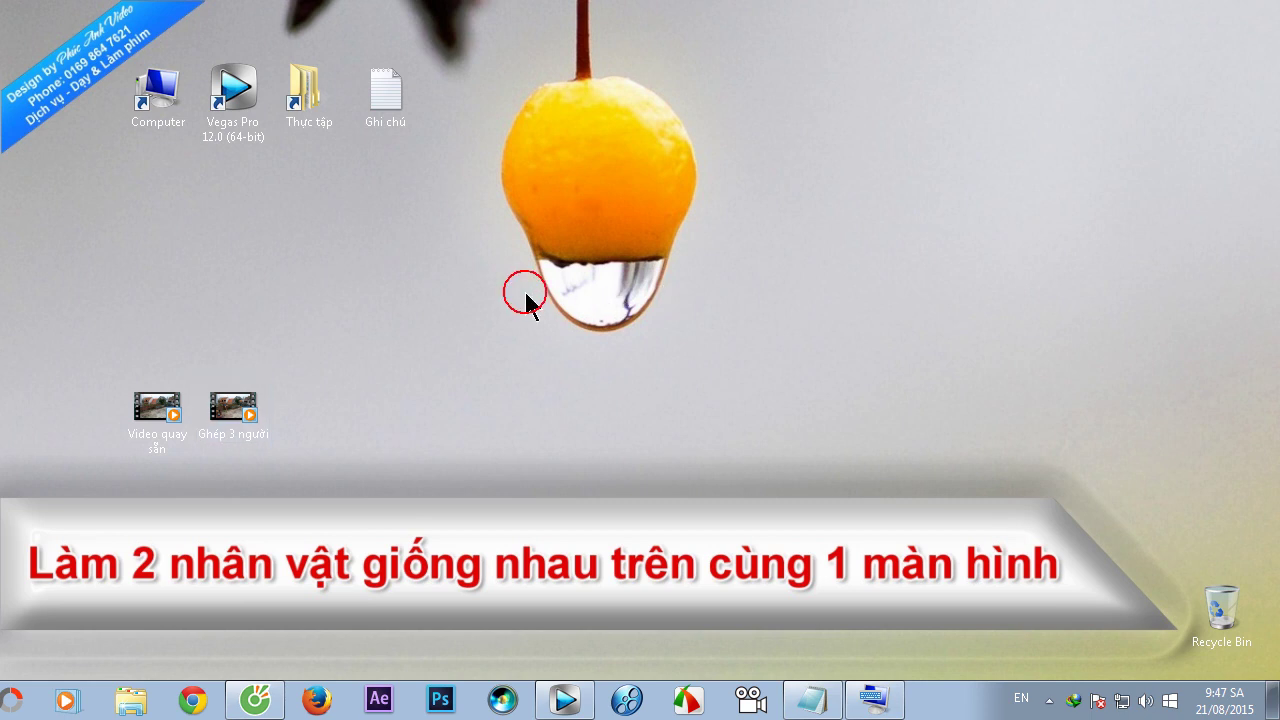
left_click(811, 700)
scroll(1150, 220, "up", 3)
scroll(1150, 220, "up", 5)
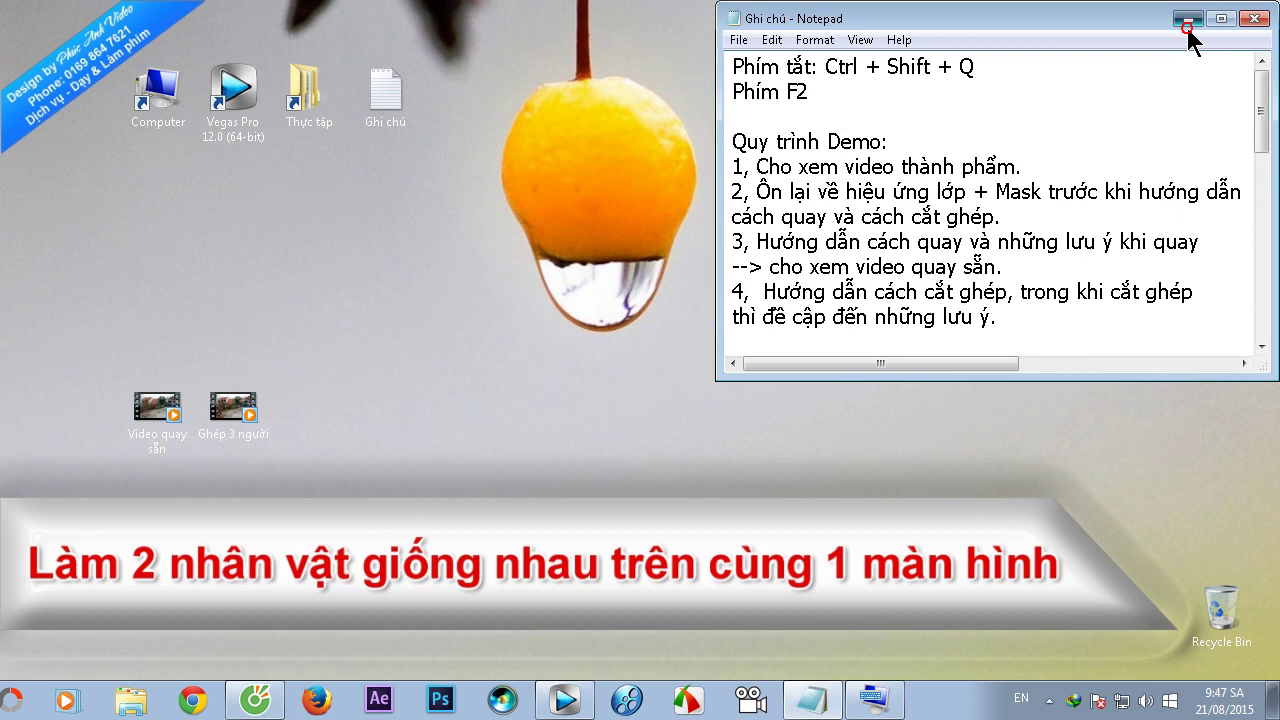
left_click(1187, 19)
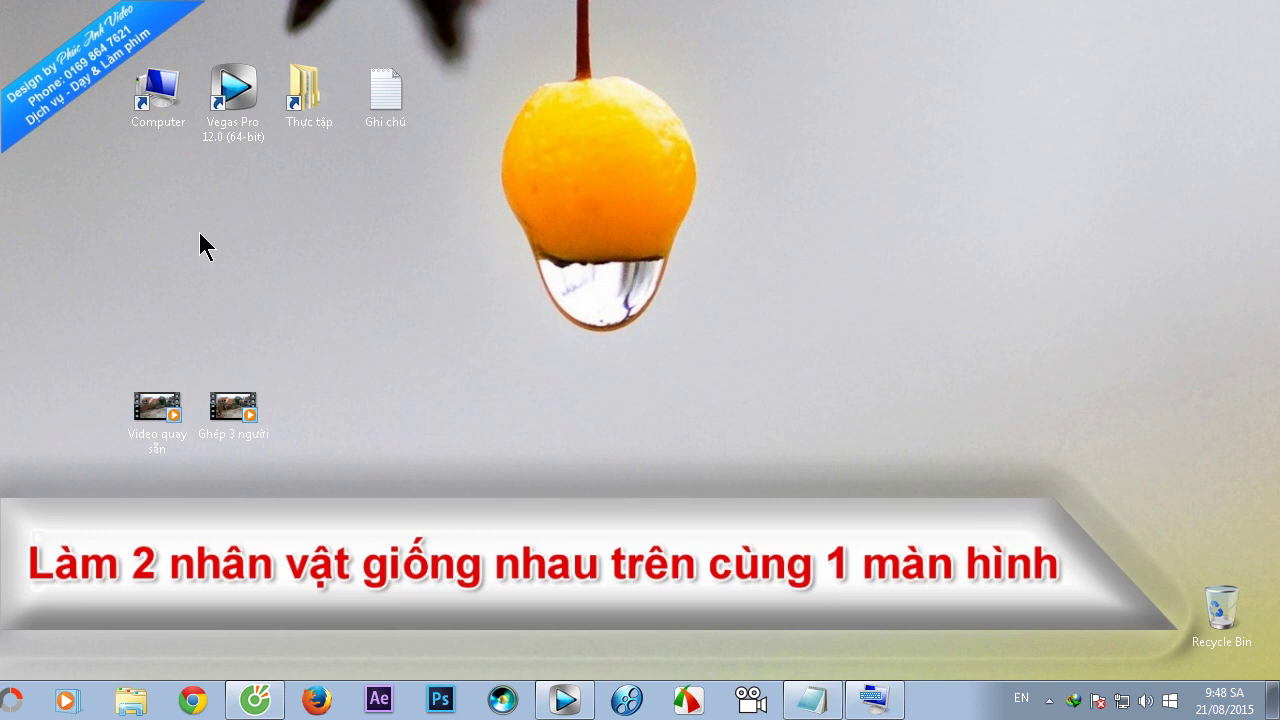
Step: Switch to the Cốc Cốc browser, search YouTube for "thuong vi" and open the uploaded videos of that channel
left_click(257, 708)
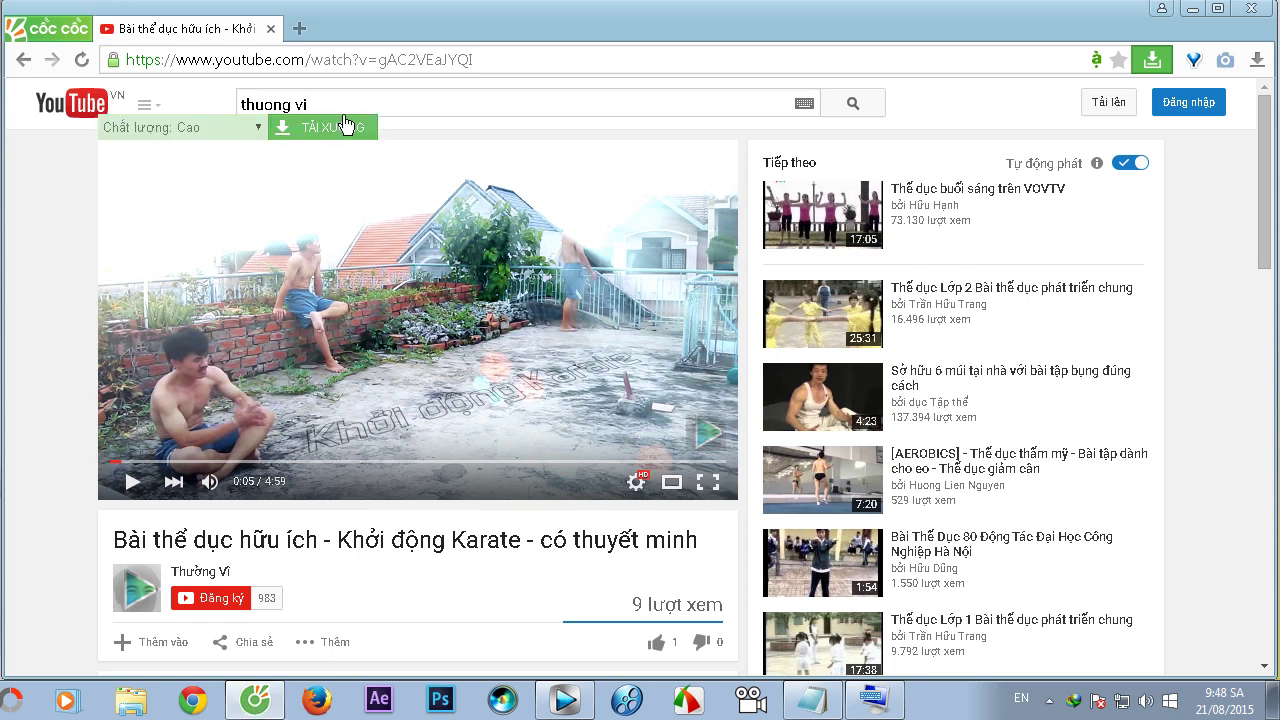
left_click_drag(323, 100, 143, 113)
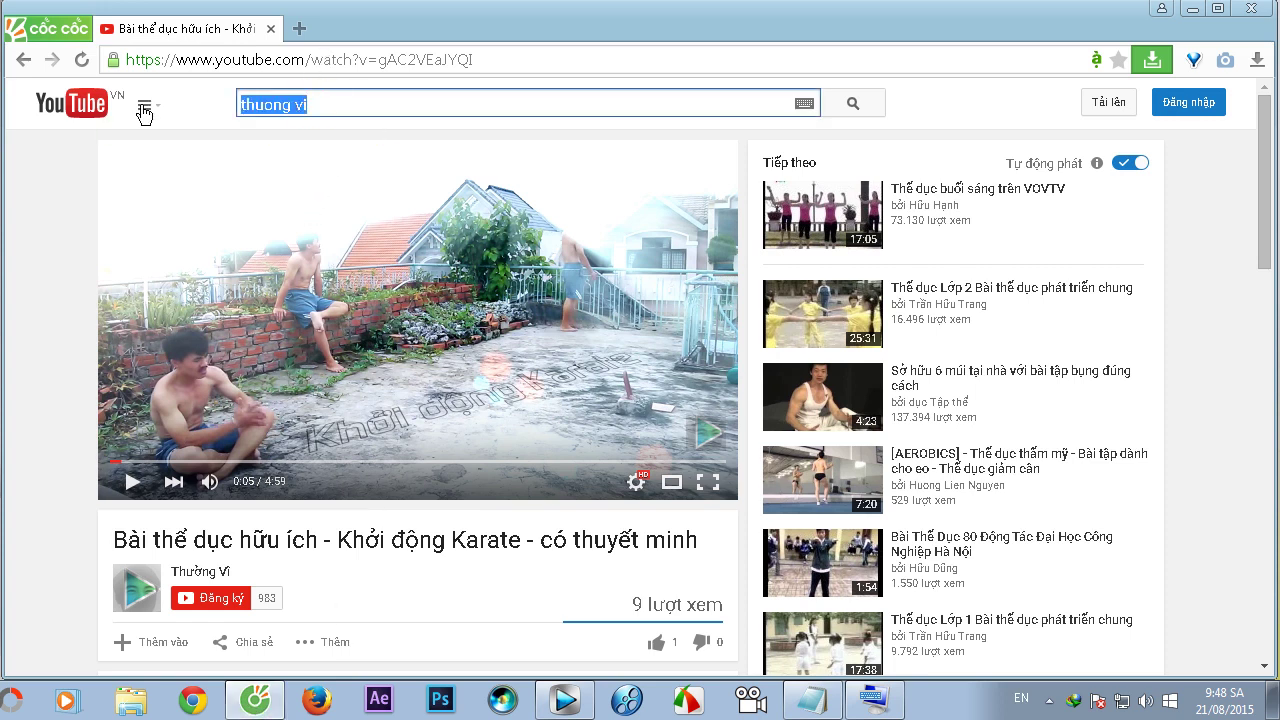
left_click(337, 106)
left_click(853, 104)
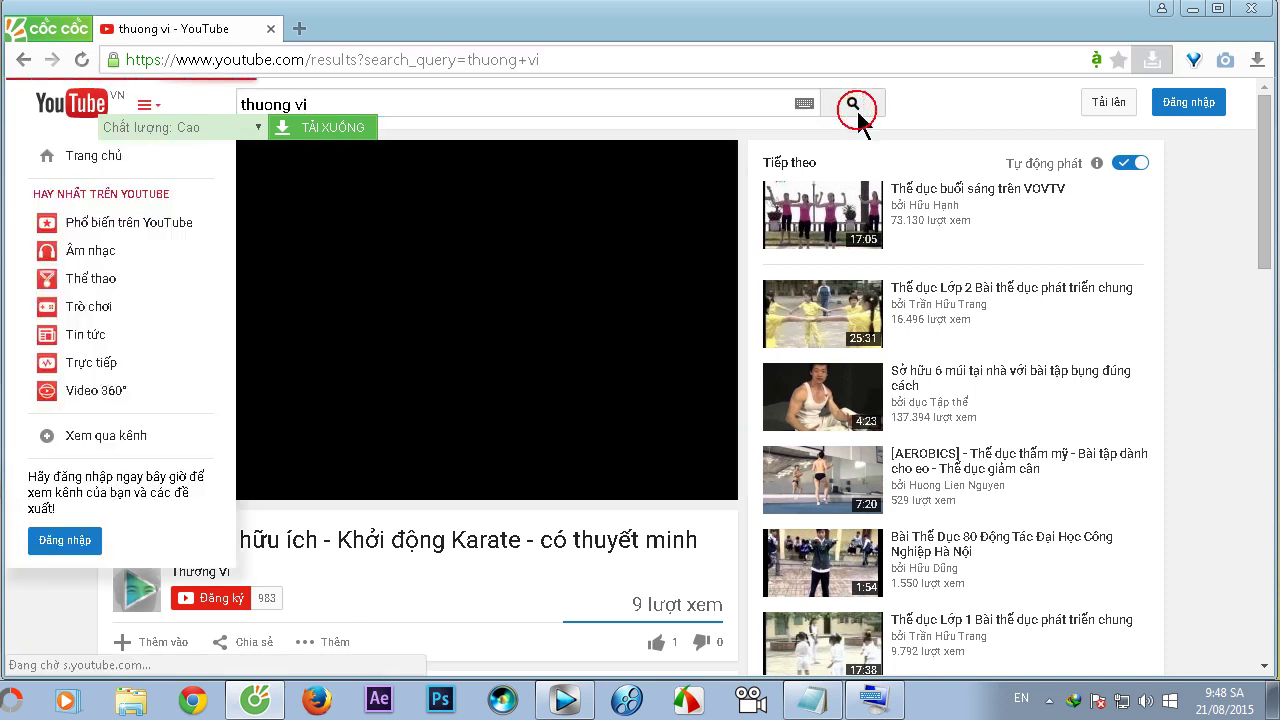
left_click(516, 206)
left_click(441, 374)
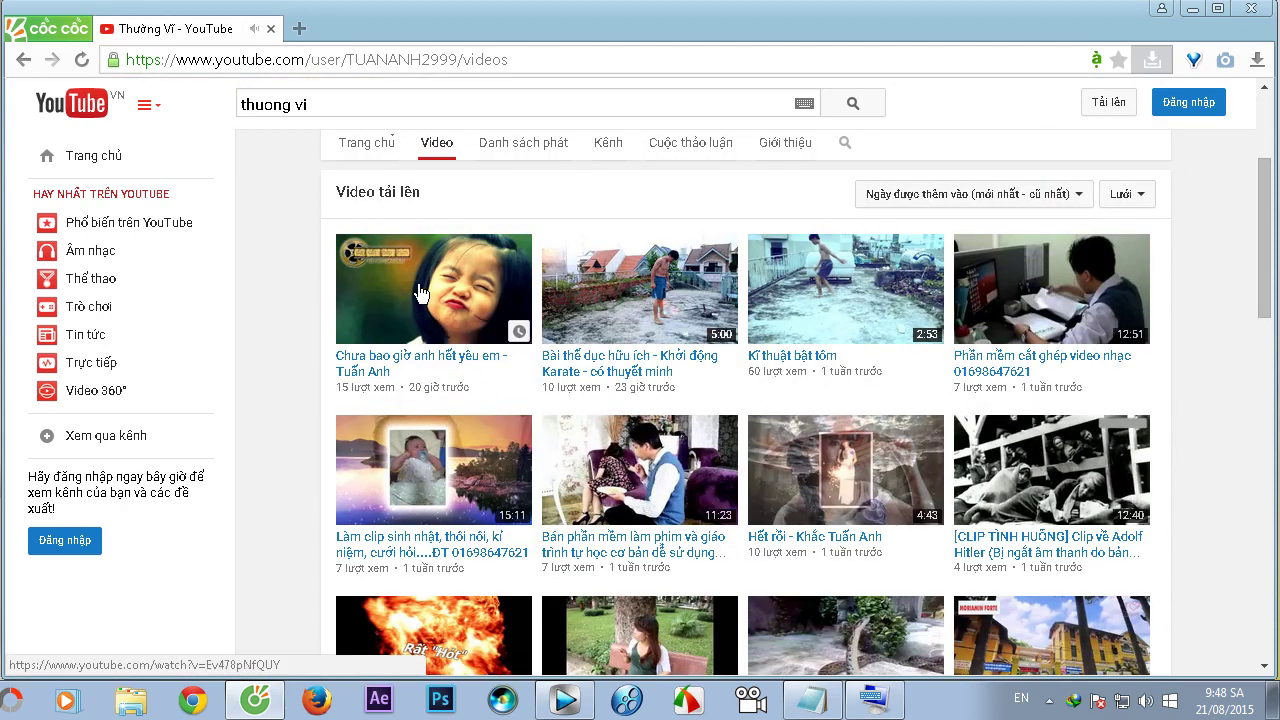
Step: Look through the channel's uploaded videos, from the newest uploads down to the older clips and back
scroll(894, 470, "down", 2)
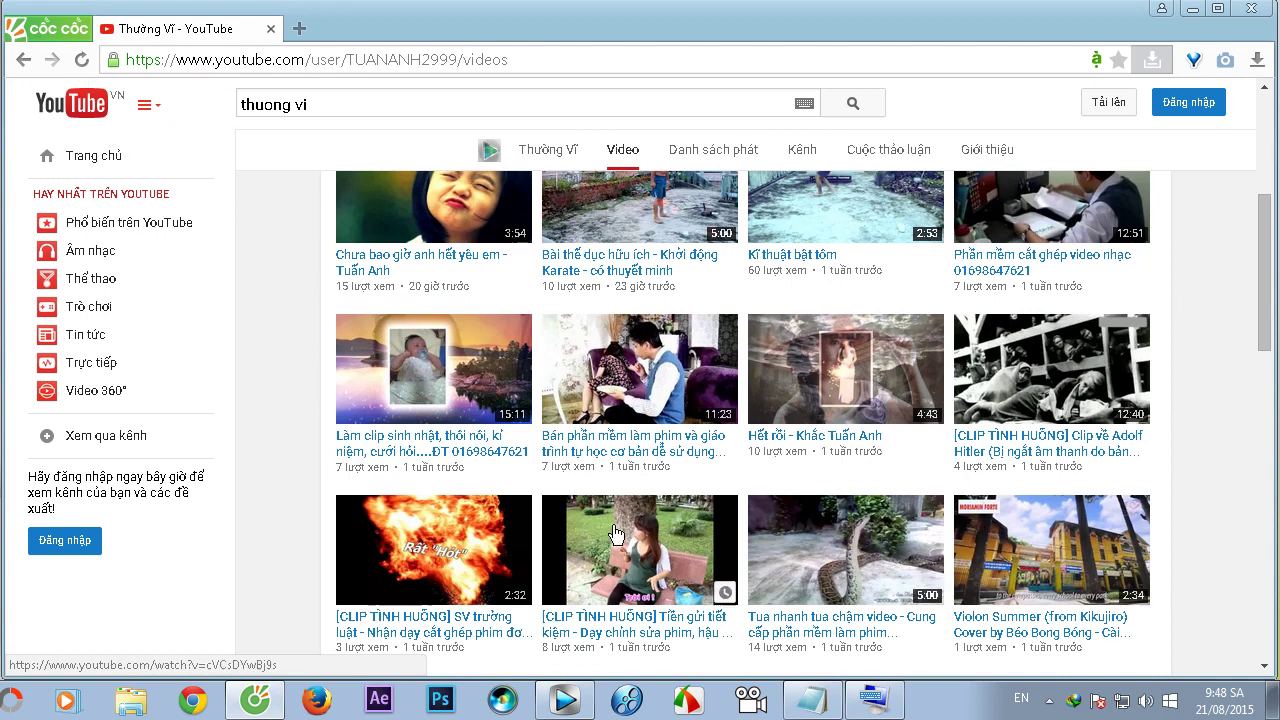
scroll(850, 460, "down", 2)
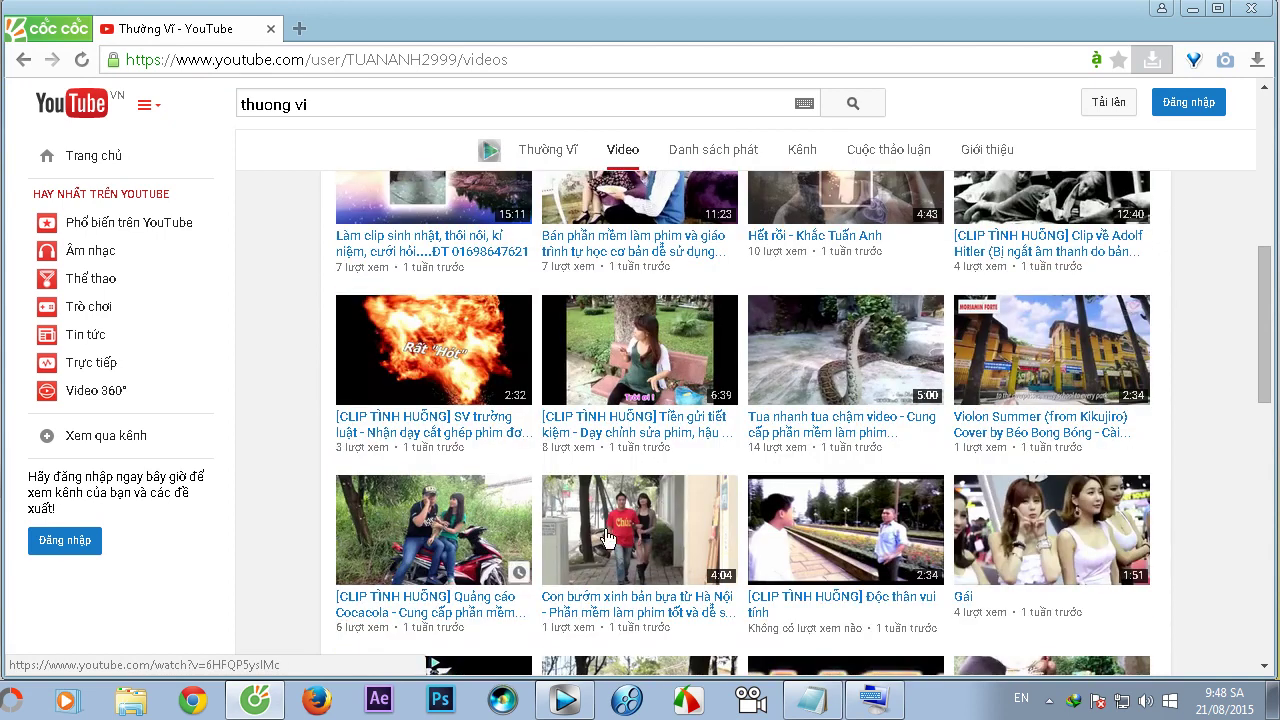
scroll(850, 512, "down", 2)
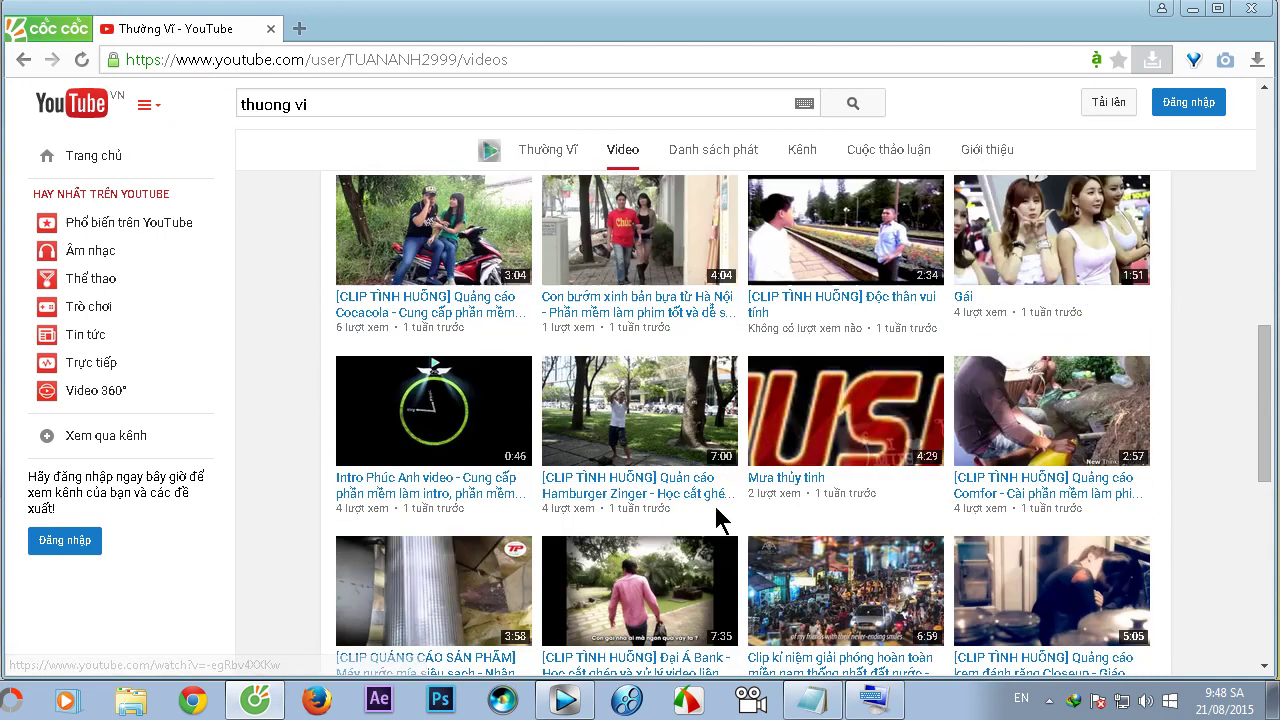
scroll(800, 500, "up", 4)
scroll(820, 465, "up", 4)
scroll(800, 455, "down", 1)
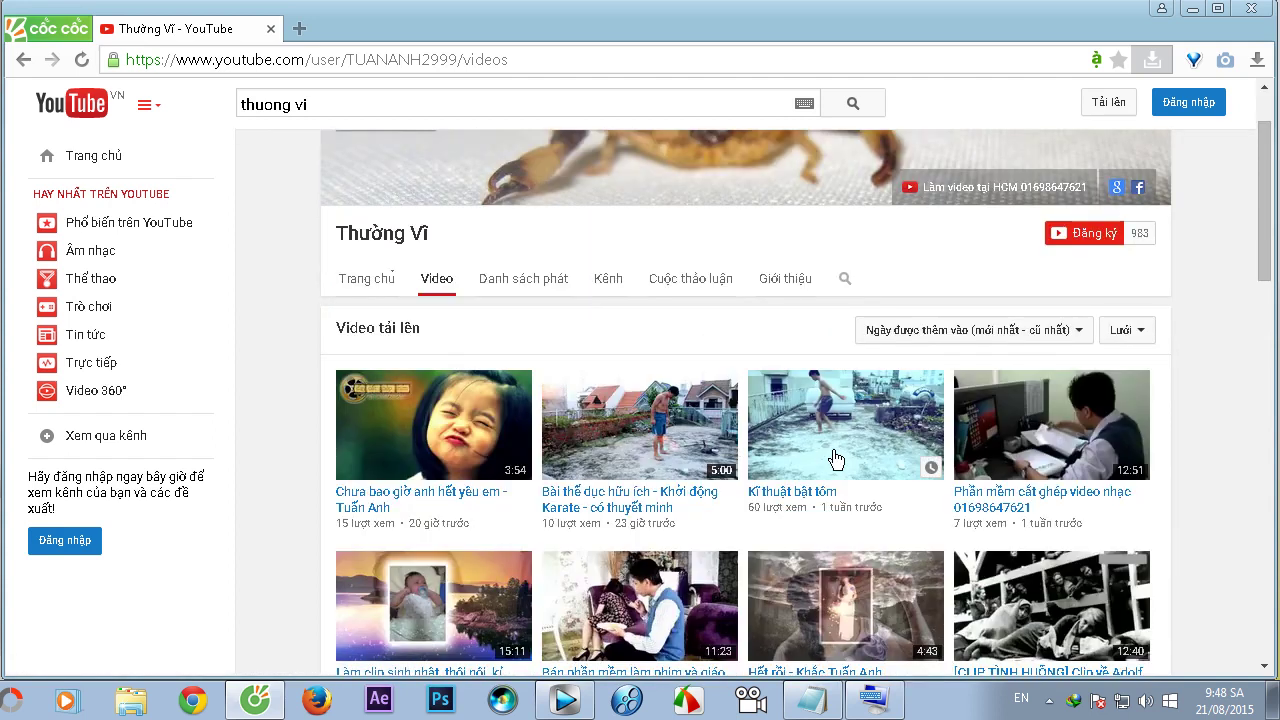
scroll(800, 470, "down", 2)
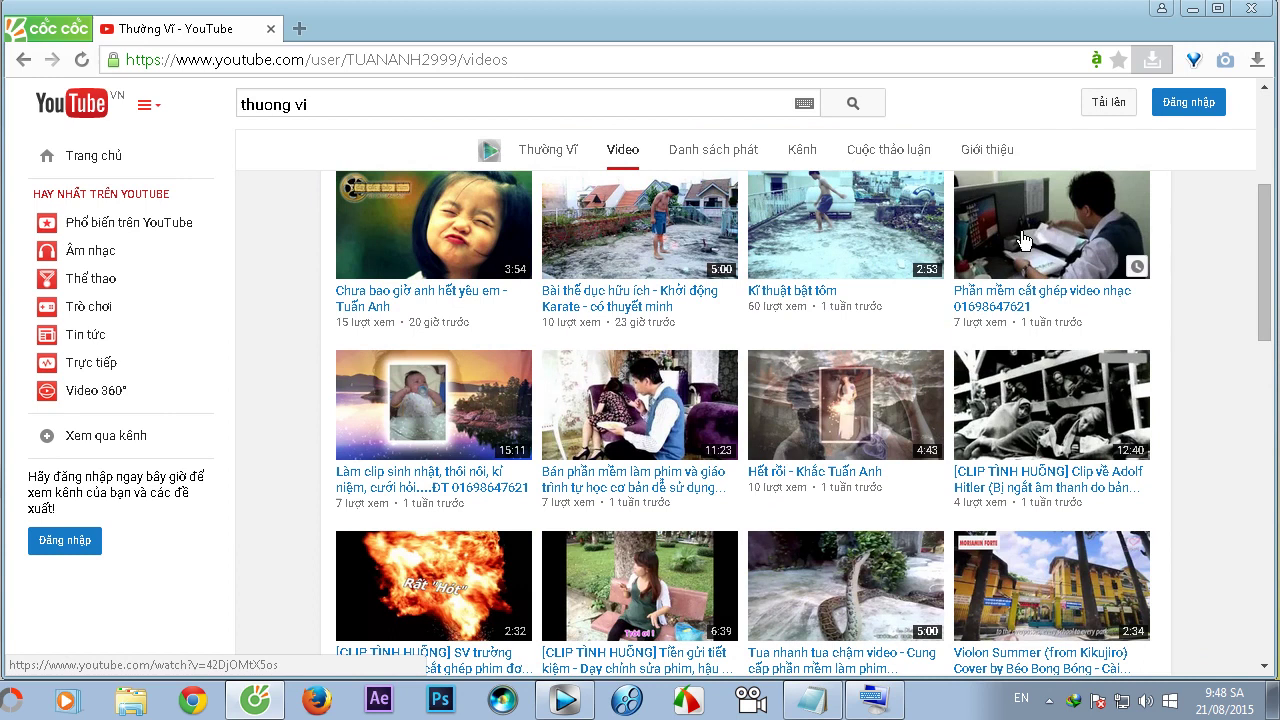
scroll(1014, 220, "up", 2)
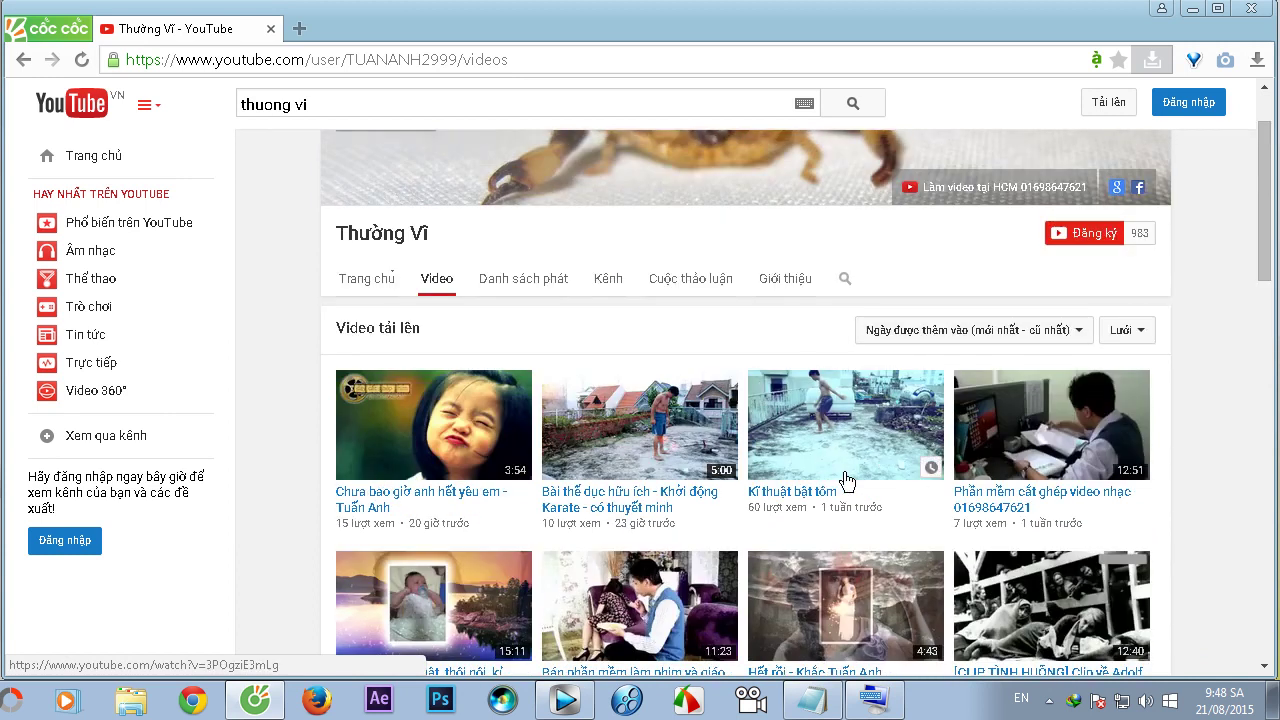
scroll(880, 475, "down", 2)
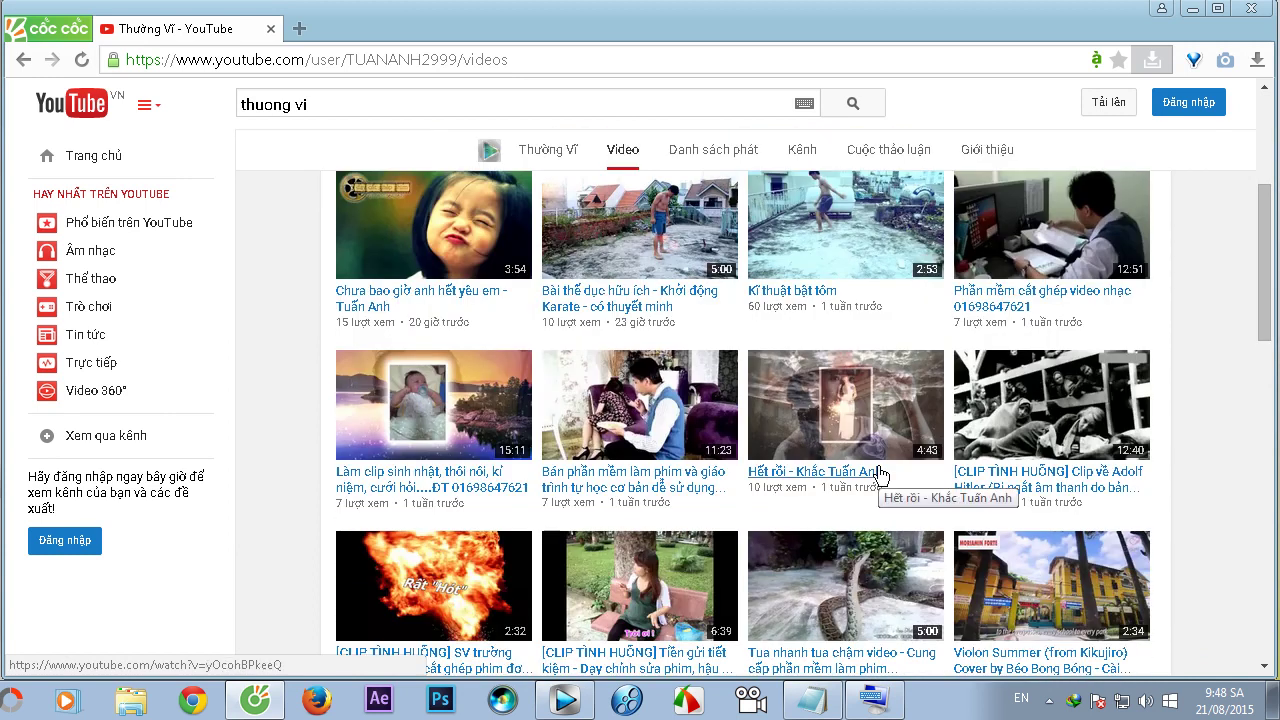
Step: Look through the channel's uploads again, open the video "Bài thể dục hữu ích - Khởi động Karate - có thuyết minh" and pause it
scroll(878, 472, "down", 6)
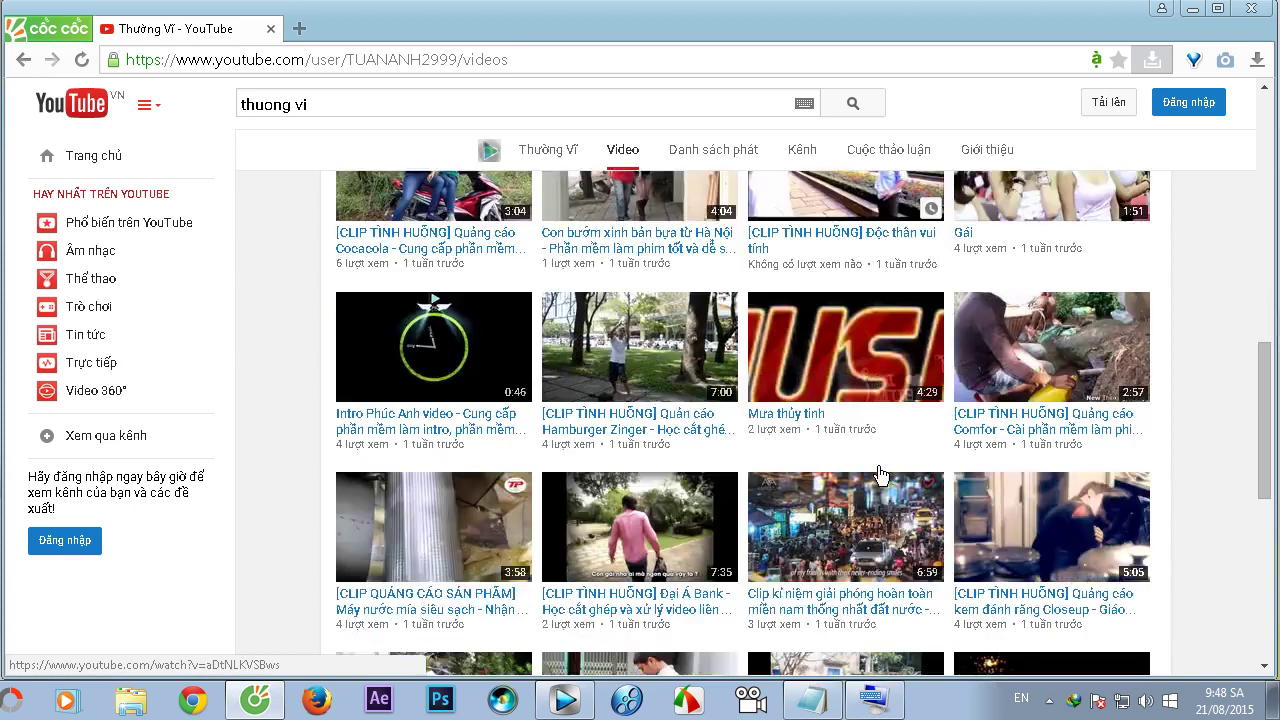
scroll(878, 466, "down", 2)
scroll(850, 475, "up", 6)
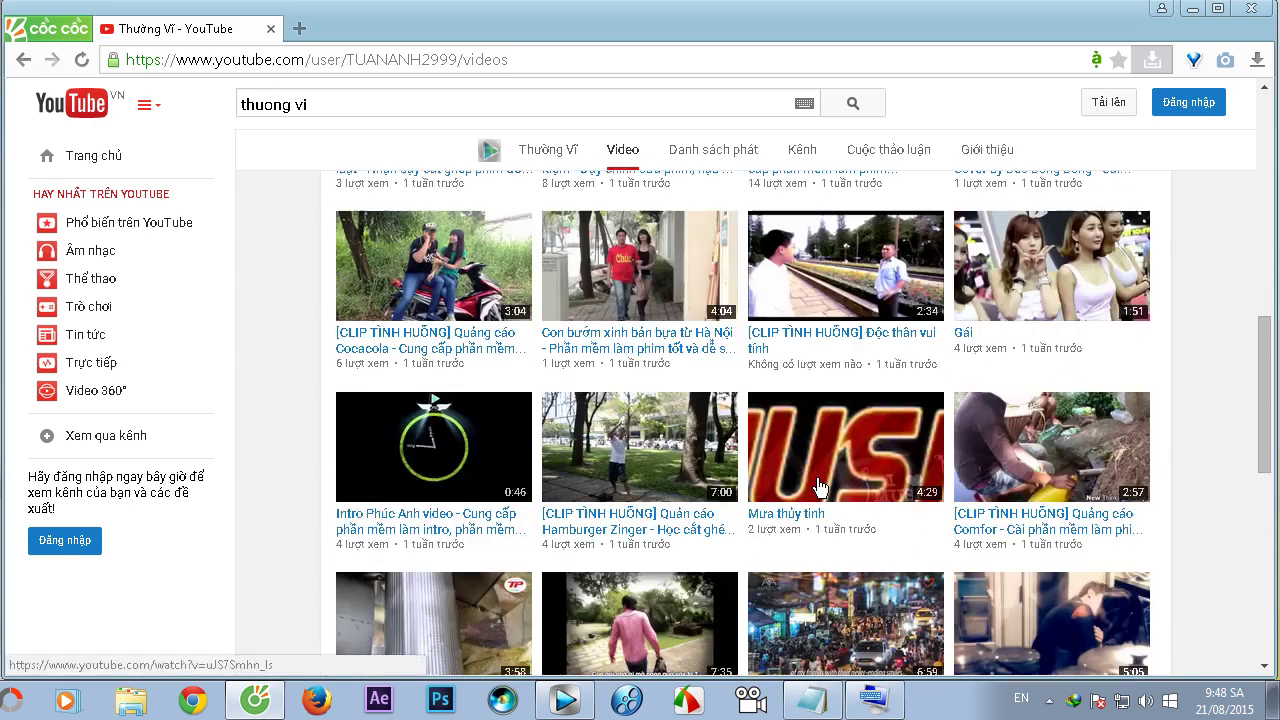
scroll(824, 485, "up", 3)
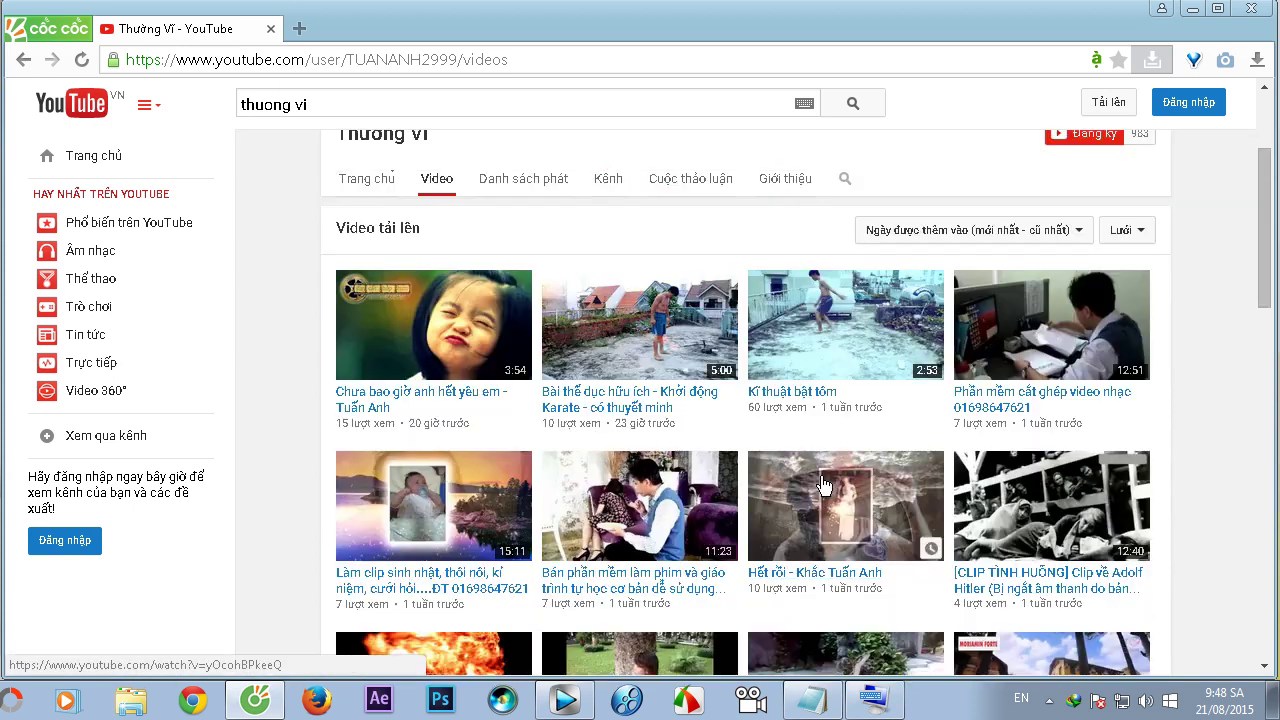
left_click(660, 355)
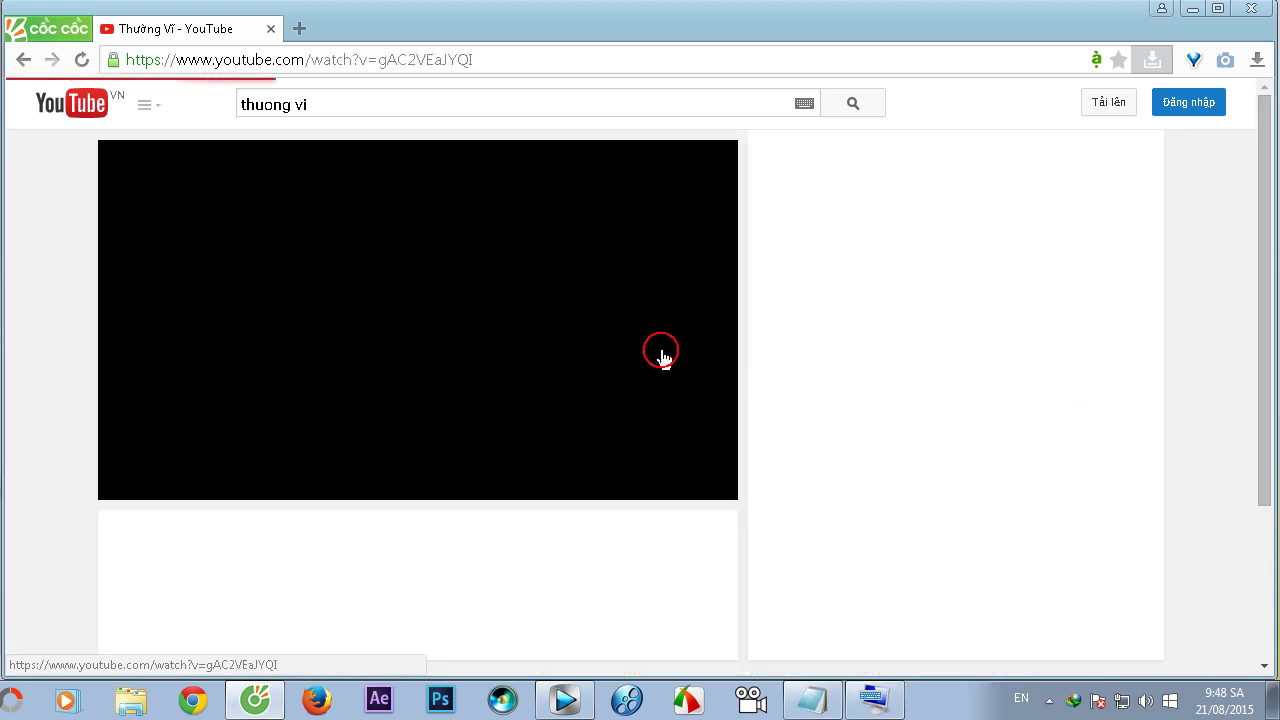
left_click(368, 476)
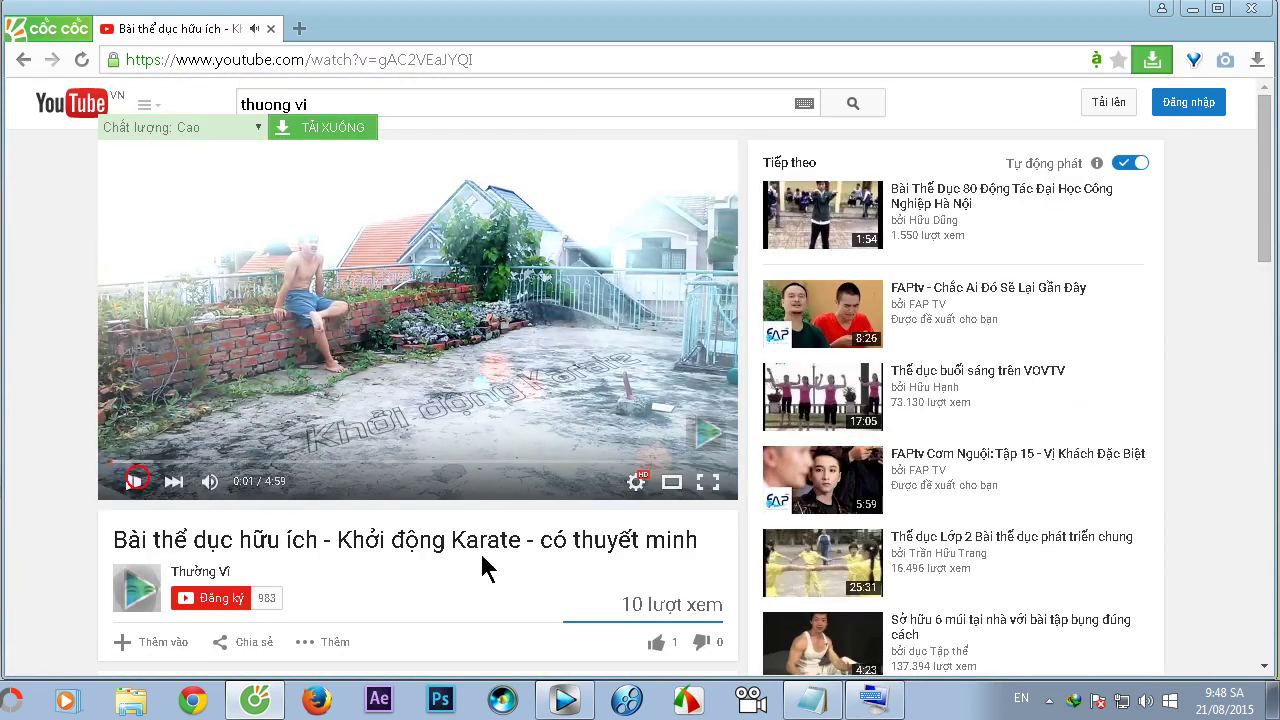
Step: Close the Cốc Cốc browser to return to the desktop
left_click(1250, 8)
left_click(443, 288)
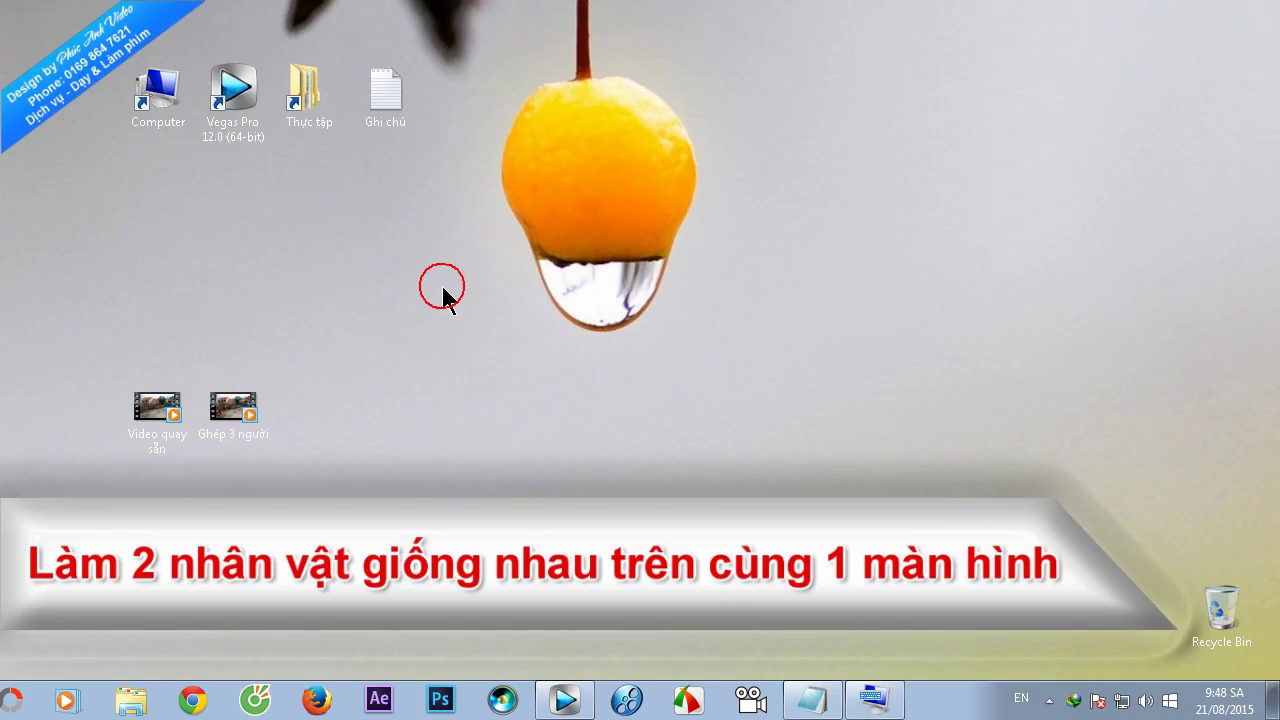